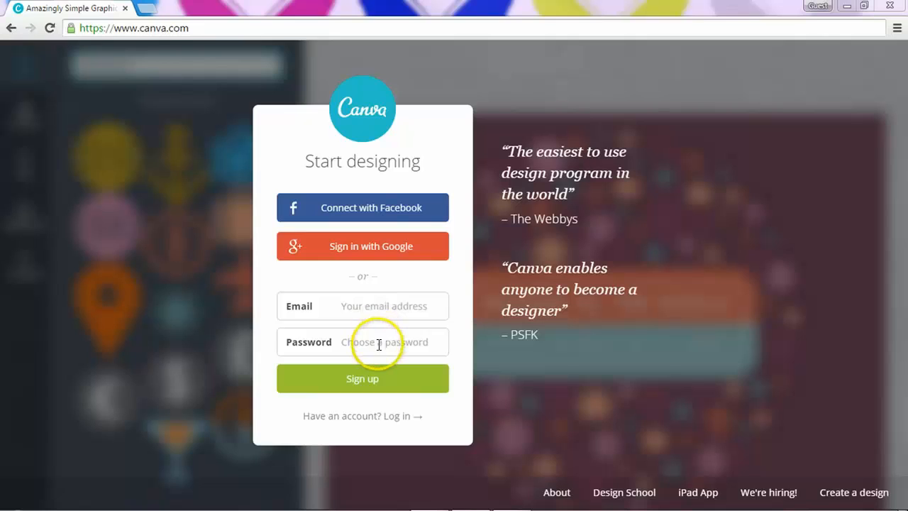
Step: Log in to Canva through Facebook with 'Keep me logged in' ticked
{"action": "left_click", "coordinate": [341, 210]}
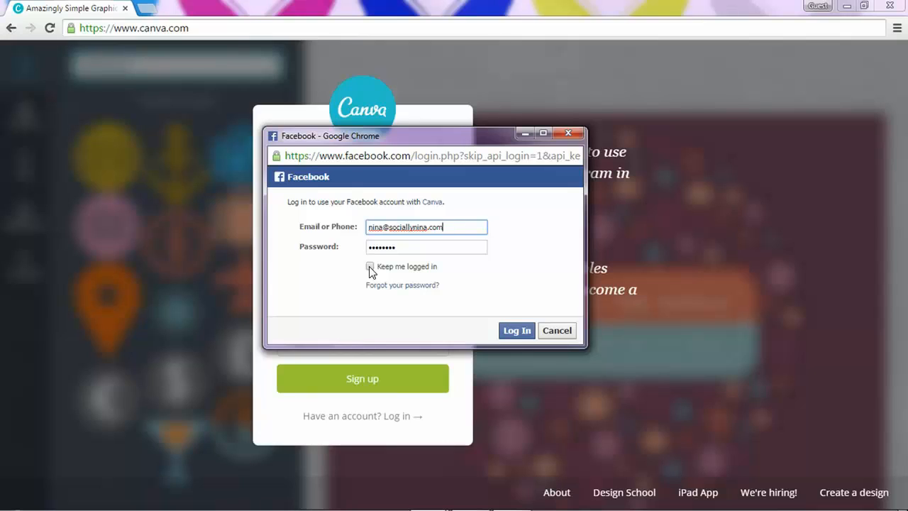
{"action": "left_click", "coordinate": [370, 268]}
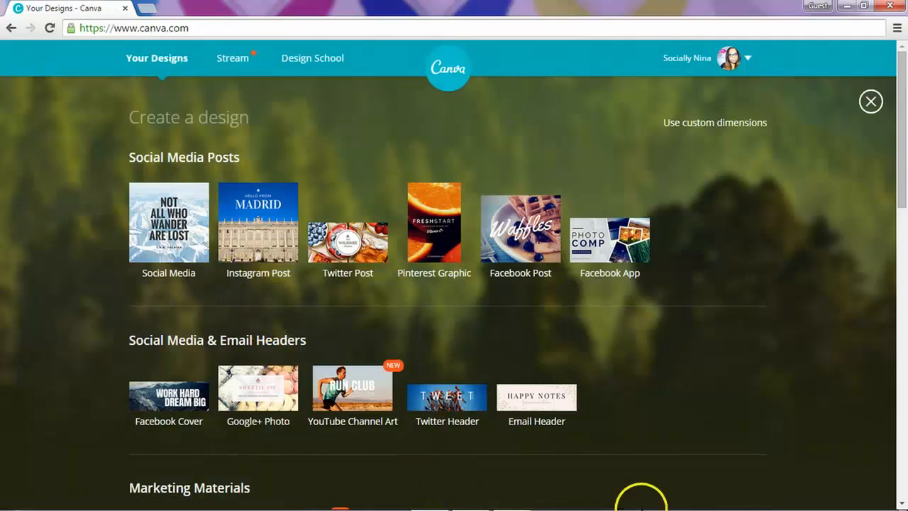
Step: Collapse the Create a design panel and scroll through Your Designs, returning to the top
{"action": "mouse_move", "coordinate": [640, 505]}
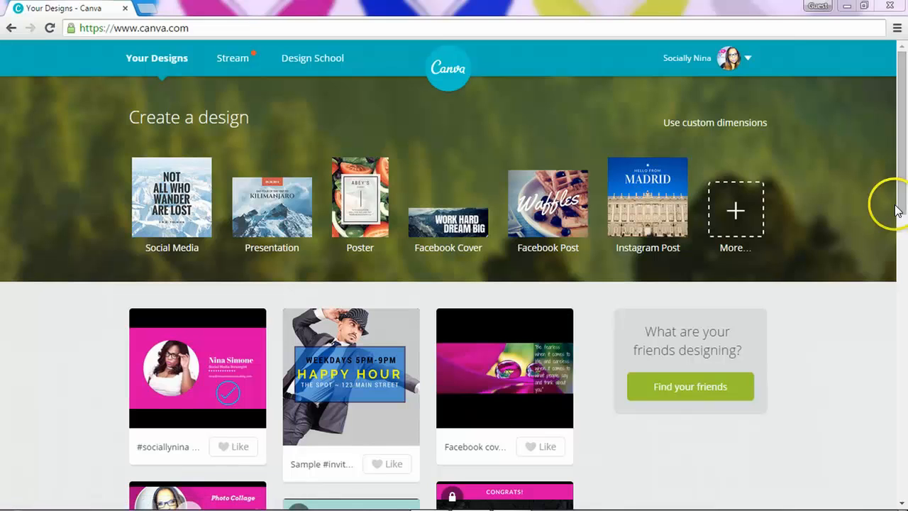
{"action": "mouse_move", "coordinate": [904, 205]}
{"action": "left_mouse_down"}
{"action": "mouse_move", "coordinate": [896, 377]}
{"action": "mouse_move", "coordinate": [868, 426]}
{"action": "mouse_move", "coordinate": [856, 367]}
{"action": "mouse_move", "coordinate": [898, 189]}
{"action": "left_mouse_up"}
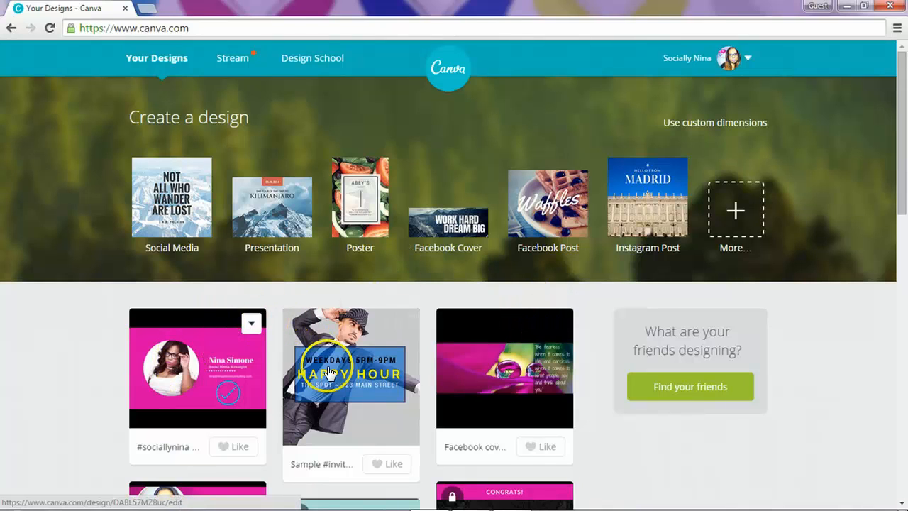
{"action": "scroll", "coordinate": [536, 339], "scroll_direction": "down", "scroll_amount": 2}
{"action": "scroll", "coordinate": [534, 345], "scroll_direction": "down", "scroll_amount": 1}
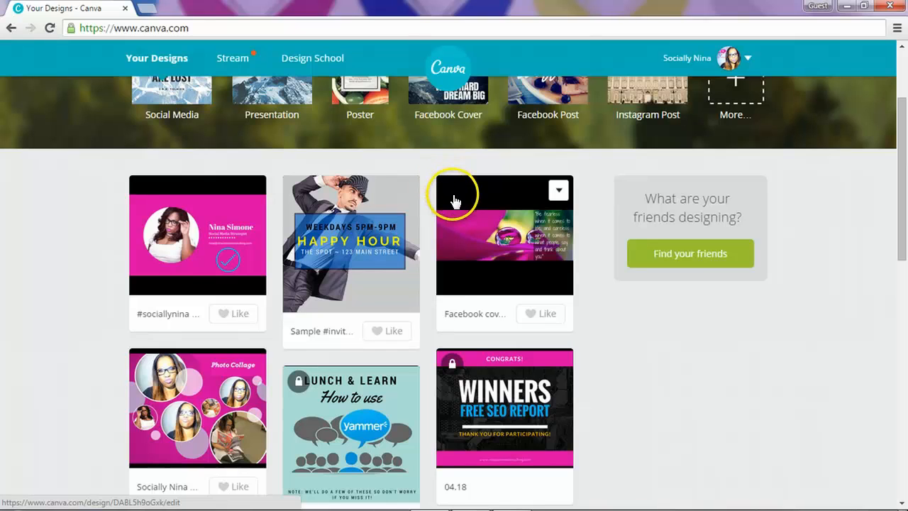
{"action": "scroll", "coordinate": [454, 196], "scroll_direction": "up", "scroll_amount": 2}
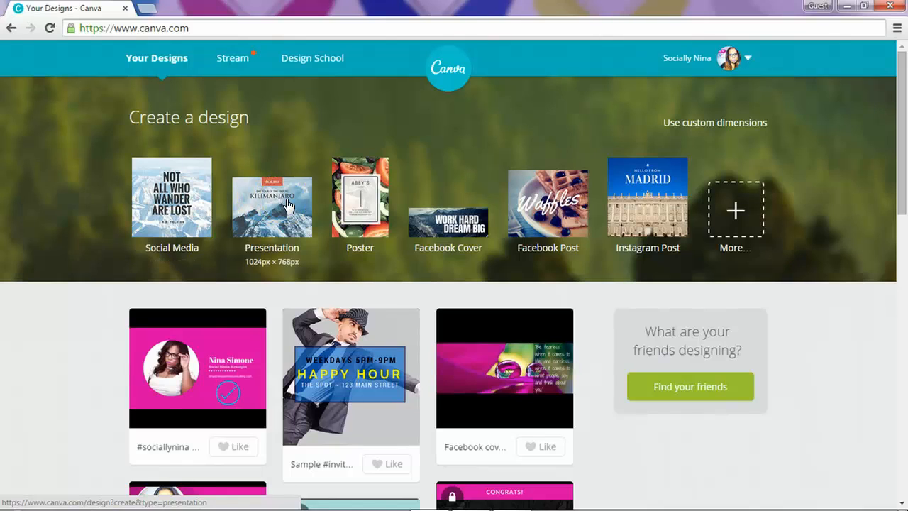
Step: Browse all design types under More... and start an 800 × 800 px Social Media design
{"action": "left_click", "coordinate": [735, 215]}
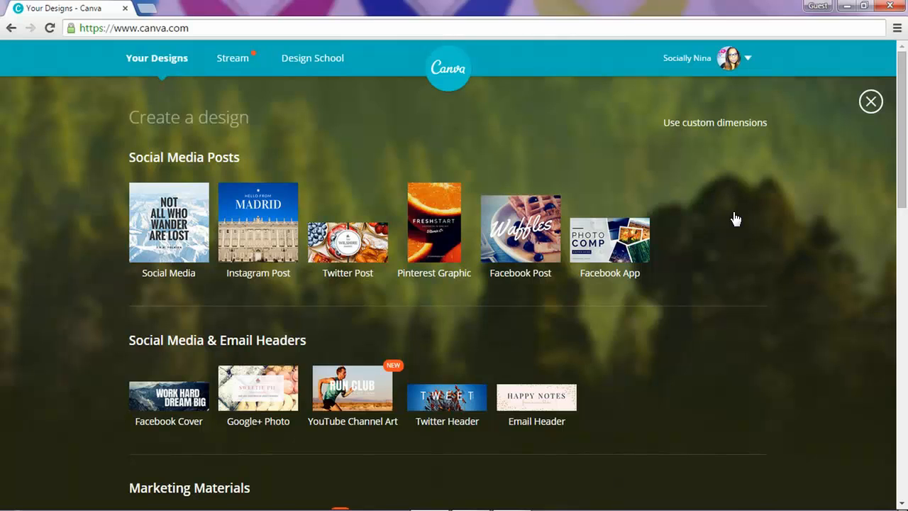
{"action": "scroll", "coordinate": [736, 219], "scroll_direction": "down", "scroll_amount": 1}
{"action": "scroll", "coordinate": [733, 212], "scroll_direction": "down", "scroll_amount": 1}
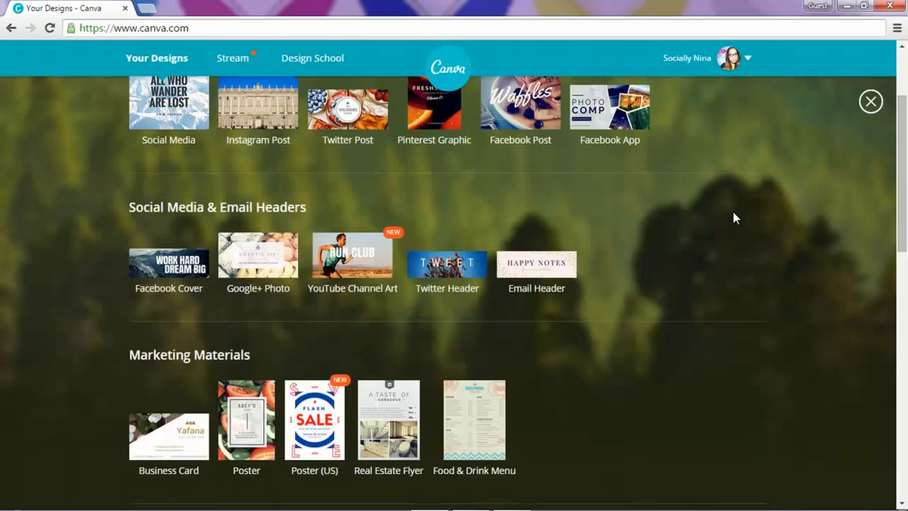
{"action": "scroll", "coordinate": [733, 218], "scroll_direction": "down", "scroll_amount": 1}
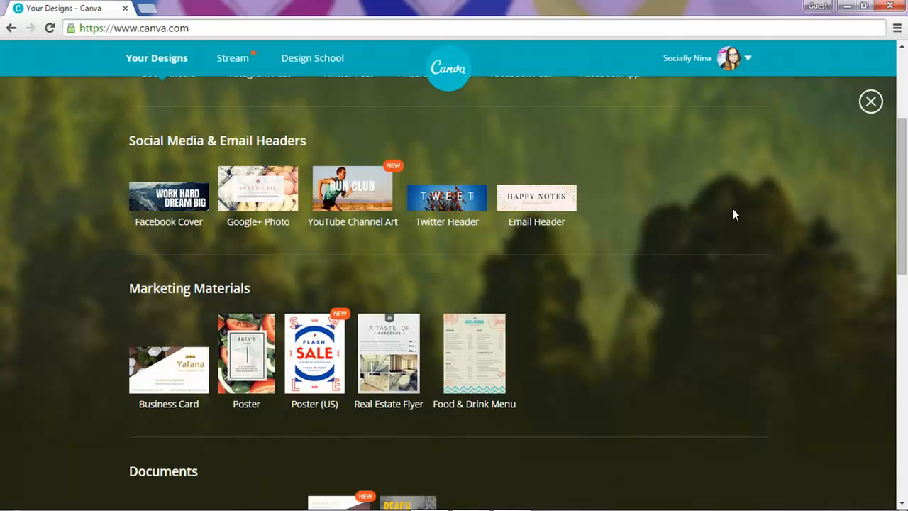
{"action": "scroll", "coordinate": [731, 208], "scroll_direction": "down", "scroll_amount": 1}
{"action": "scroll", "coordinate": [731, 208], "scroll_direction": "down", "scroll_amount": 1}
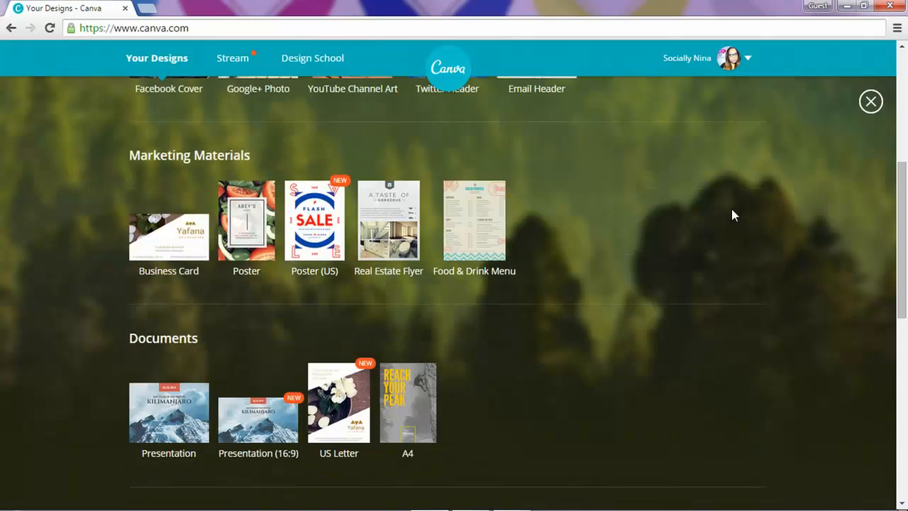
{"action": "scroll", "coordinate": [733, 214], "scroll_direction": "down", "scroll_amount": 4}
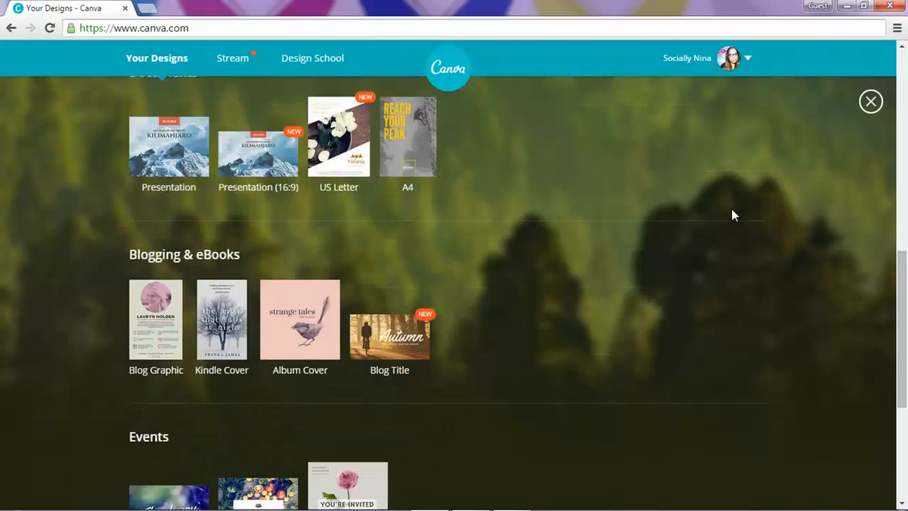
{"action": "scroll", "coordinate": [732, 210], "scroll_direction": "down", "scroll_amount": 4}
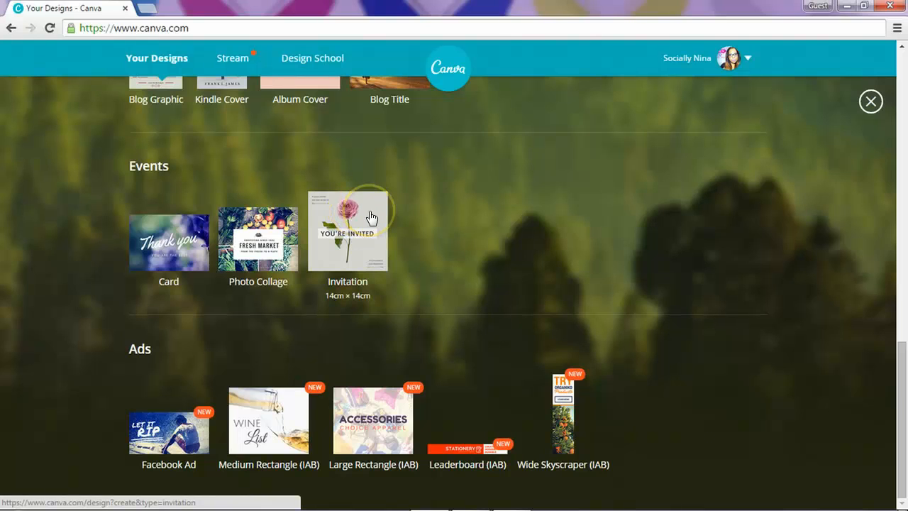
{"action": "scroll", "coordinate": [373, 266], "scroll_direction": "up", "scroll_amount": 4}
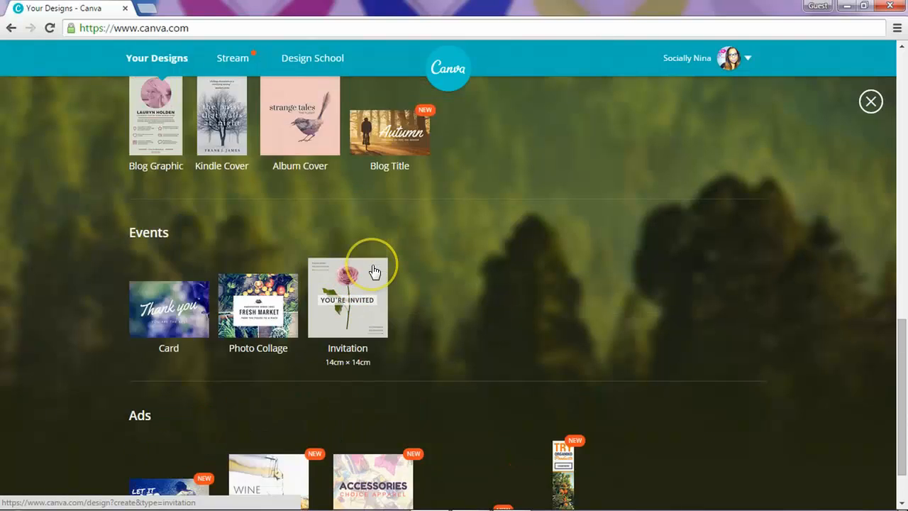
{"action": "scroll", "coordinate": [373, 271], "scroll_direction": "down", "scroll_amount": 4}
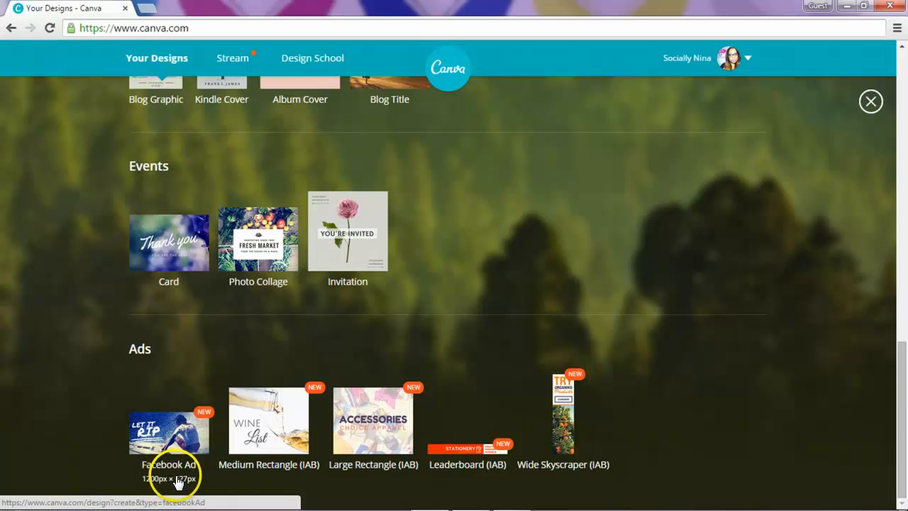
{"action": "scroll", "coordinate": [178, 480], "scroll_direction": "up", "scroll_amount": 20}
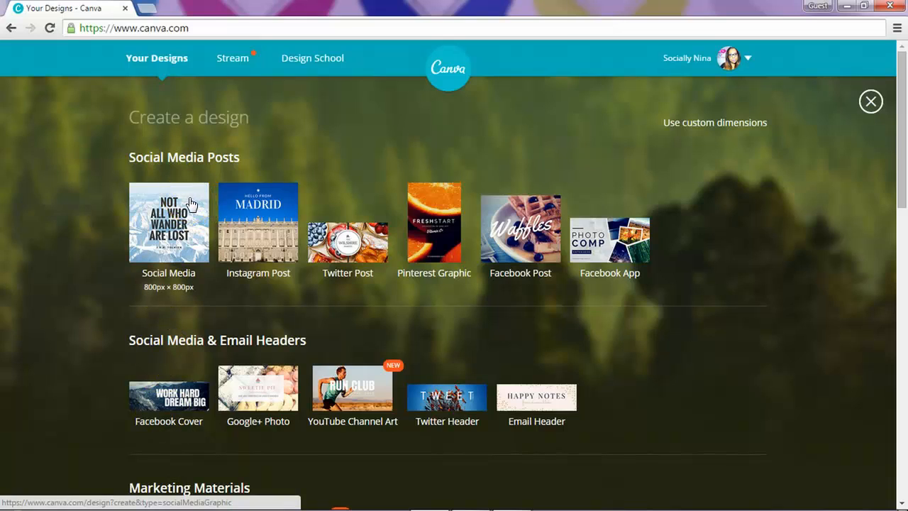
{"action": "left_click", "coordinate": [180, 216]}
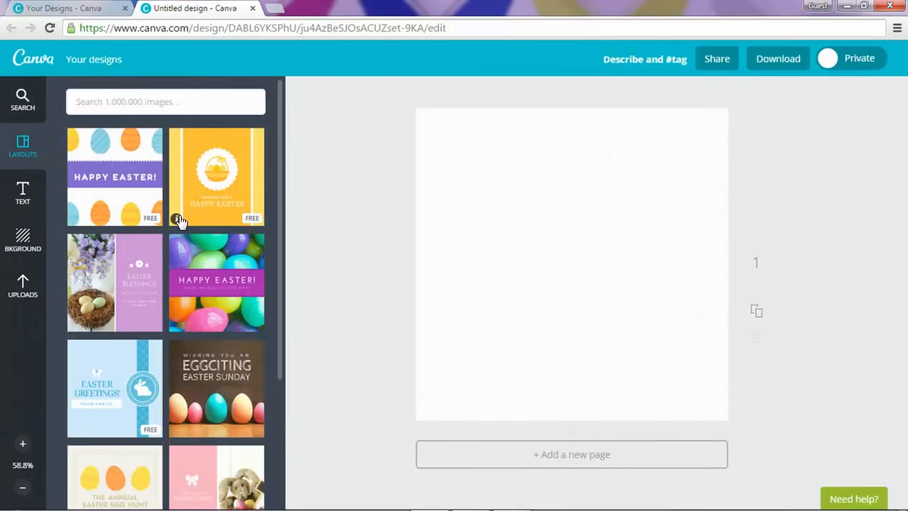
Step: Preview the Happy Easter egg and yellow Easter layouts on the blank page
{"action": "left_click", "coordinate": [257, 235]}
{"action": "left_click", "coordinate": [231, 179]}
{"action": "scroll", "coordinate": [230, 180], "scroll_direction": "down", "scroll_amount": 1}
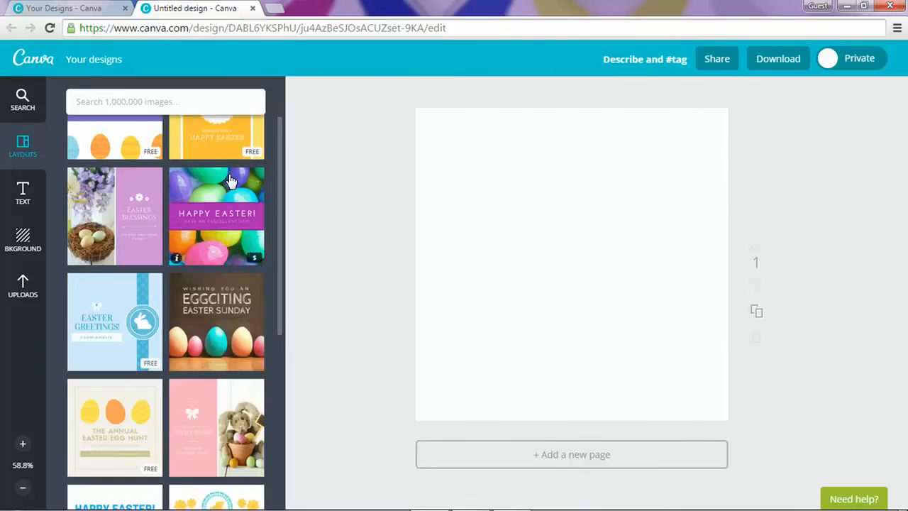
{"action": "left_click", "coordinate": [242, 159]}
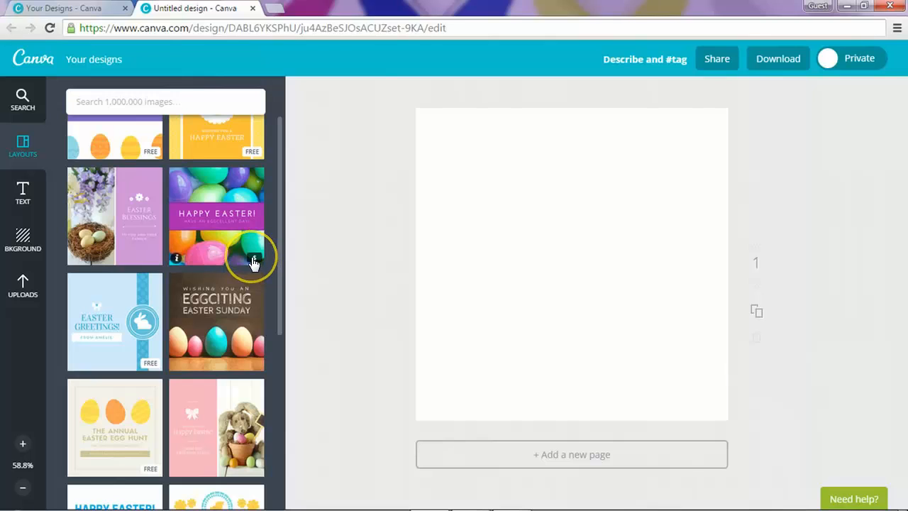
{"action": "scroll", "coordinate": [253, 262], "scroll_direction": "down", "scroll_amount": 2}
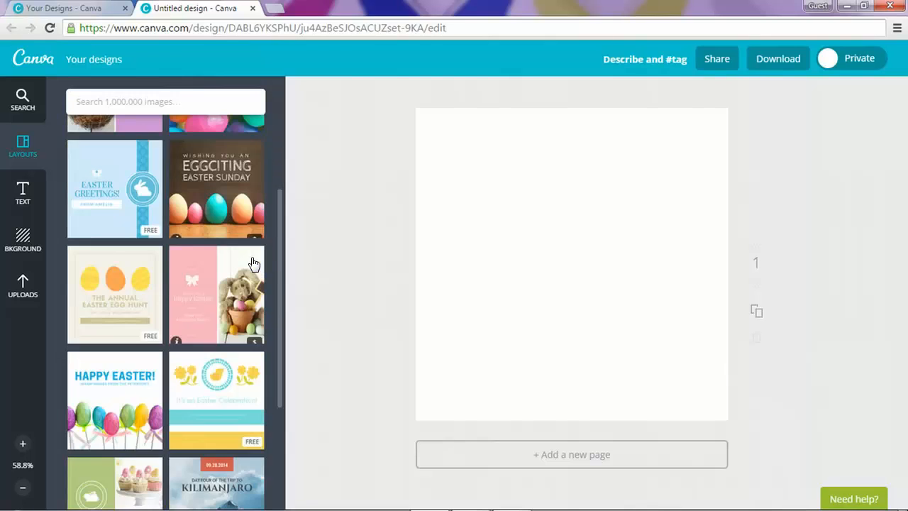
{"action": "scroll", "coordinate": [254, 263], "scroll_direction": "down", "scroll_amount": 3}
{"action": "scroll", "coordinate": [254, 262], "scroll_direction": "down", "scroll_amount": 5}
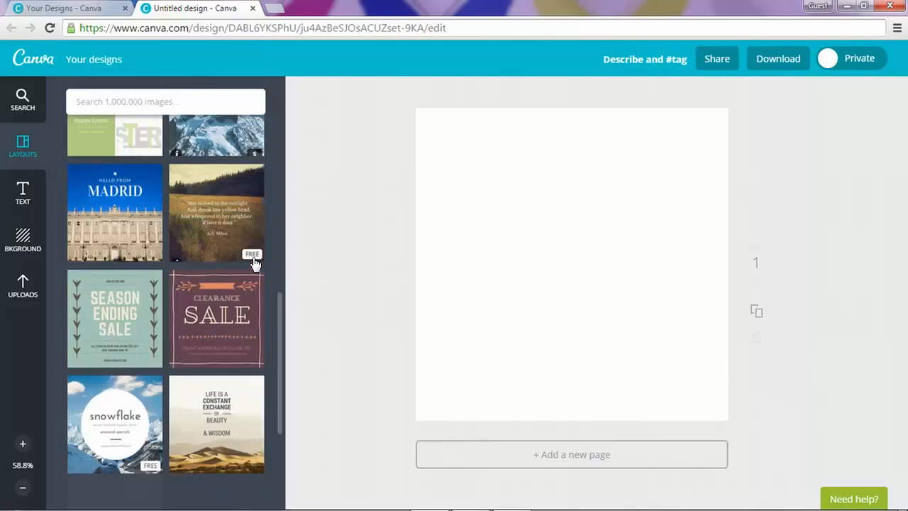
Step: Preview the Clearance Sale and Not All Who Wander layouts, then show the element categories
{"action": "left_click", "coordinate": [211, 204]}
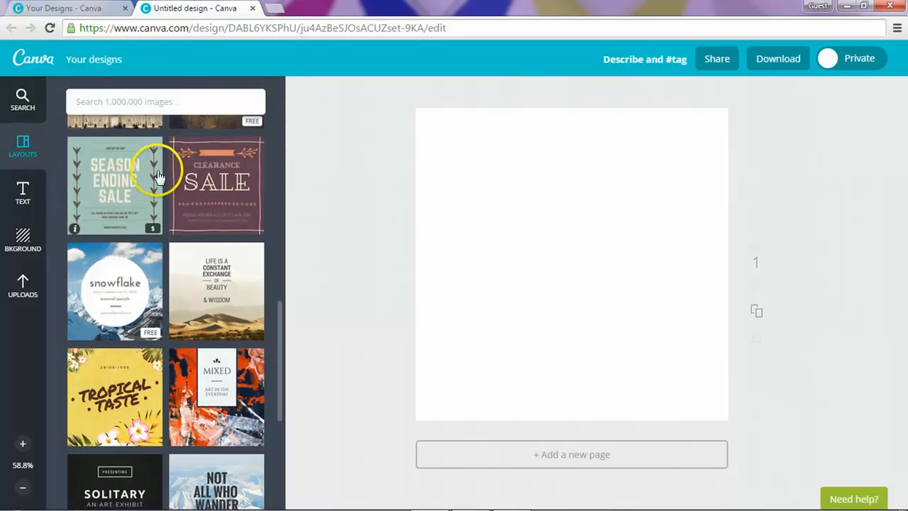
{"action": "scroll", "coordinate": [197, 361], "scroll_direction": "down", "scroll_amount": 2}
{"action": "scroll", "coordinate": [197, 354], "scroll_direction": "down", "scroll_amount": 4}
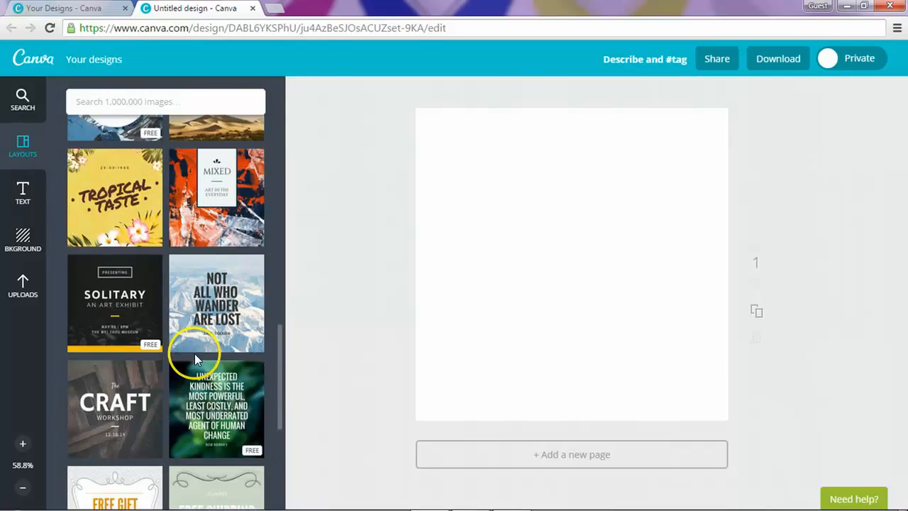
{"action": "scroll", "coordinate": [197, 349], "scroll_direction": "up", "scroll_amount": 3}
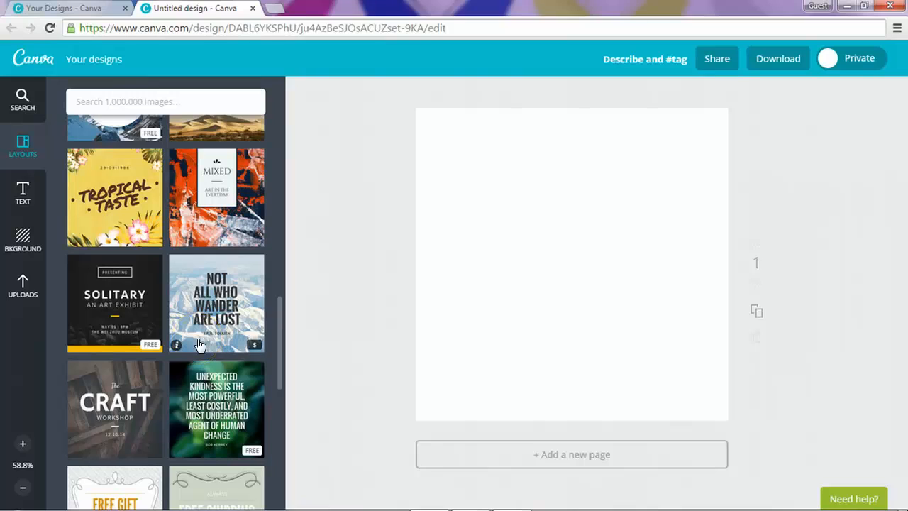
{"action": "left_click", "coordinate": [189, 305]}
{"action": "left_click", "coordinate": [22, 102]}
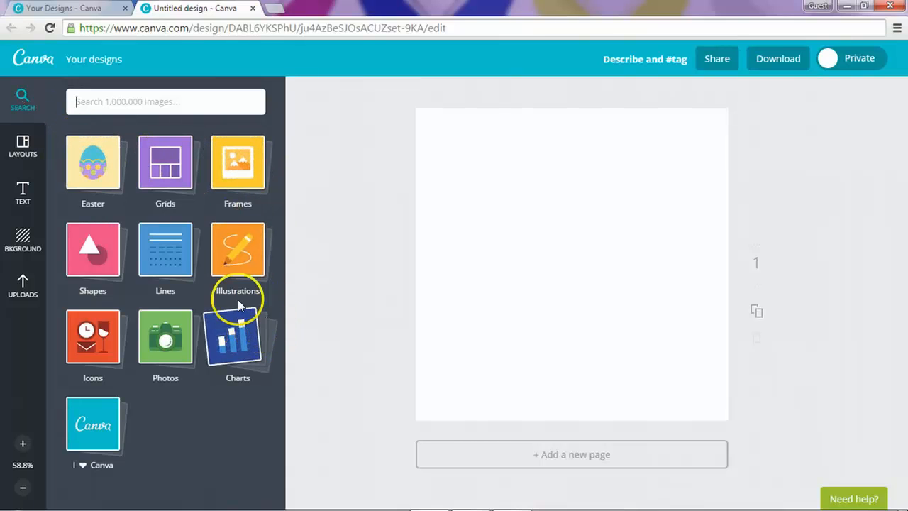
{"action": "left_click", "coordinate": [162, 344]}
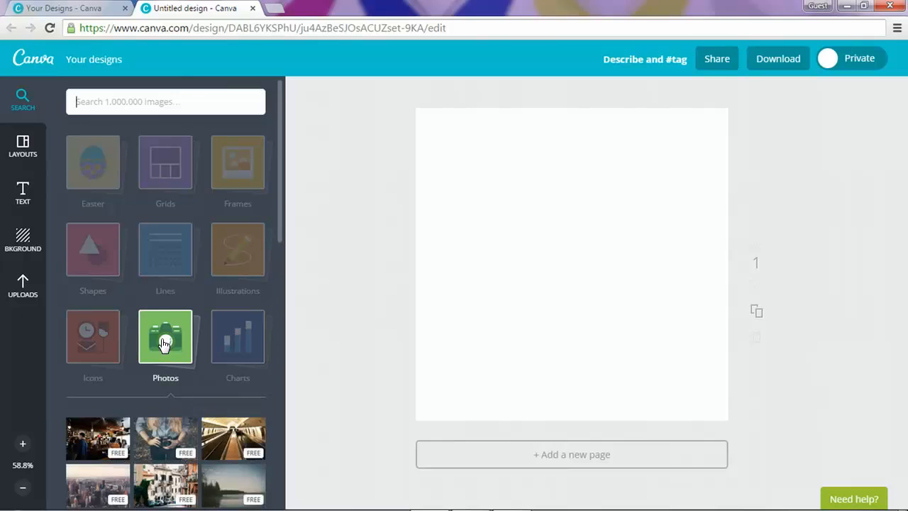
{"action": "scroll", "coordinate": [169, 344], "scroll_direction": "down", "scroll_amount": 10}
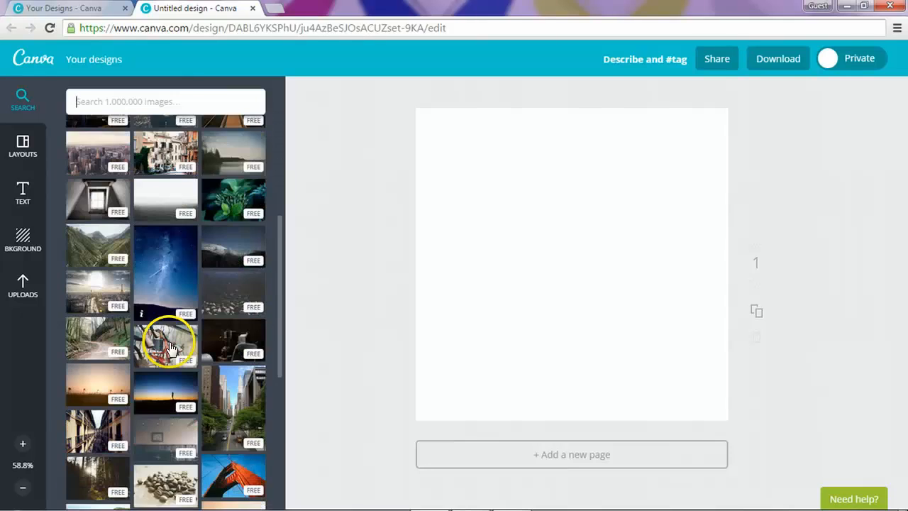
{"action": "scroll", "coordinate": [171, 347], "scroll_direction": "down", "scroll_amount": 10}
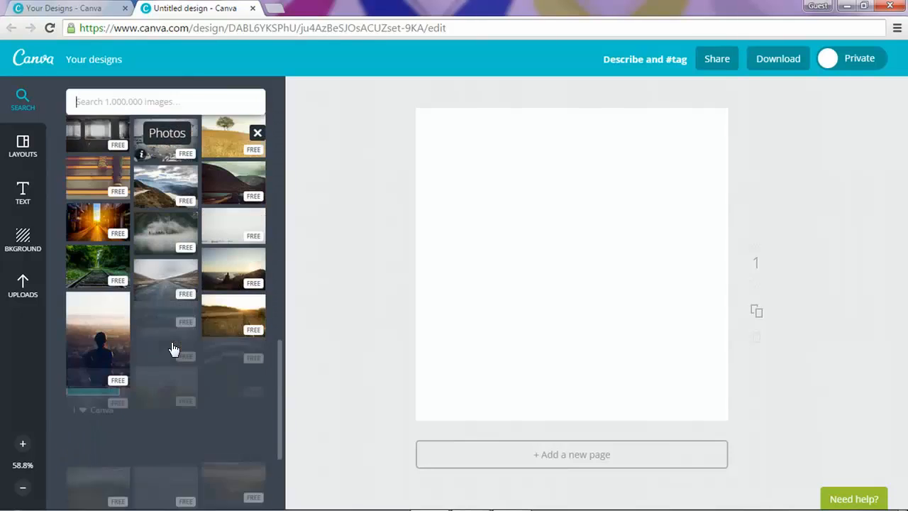
{"action": "scroll", "coordinate": [172, 346], "scroll_direction": "up", "scroll_amount": 20}
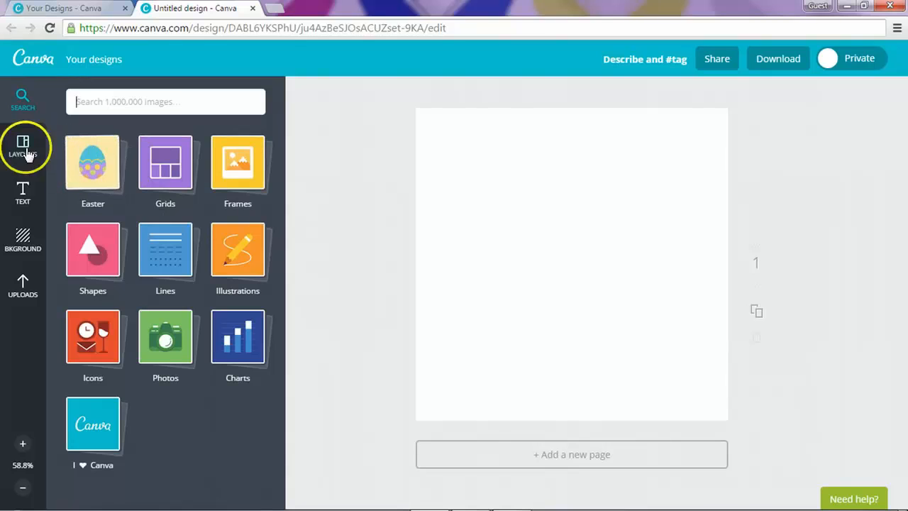
{"action": "left_click", "coordinate": [17, 202]}
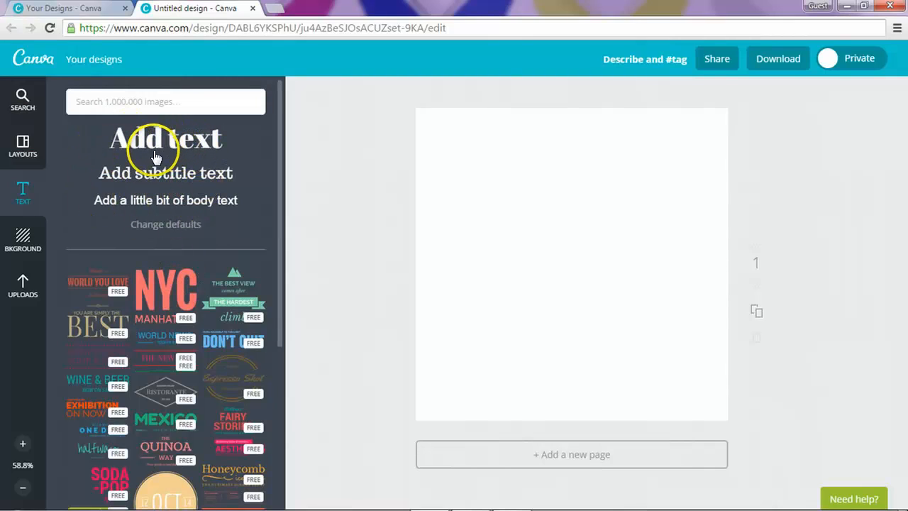
{"action": "scroll", "coordinate": [177, 252], "scroll_direction": "down", "scroll_amount": 1}
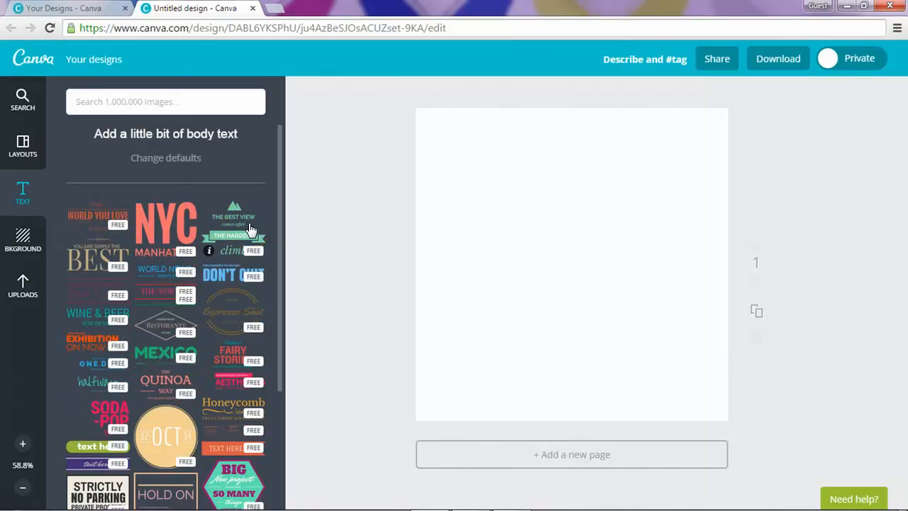
{"action": "scroll", "coordinate": [250, 228], "scroll_direction": "down", "scroll_amount": 1}
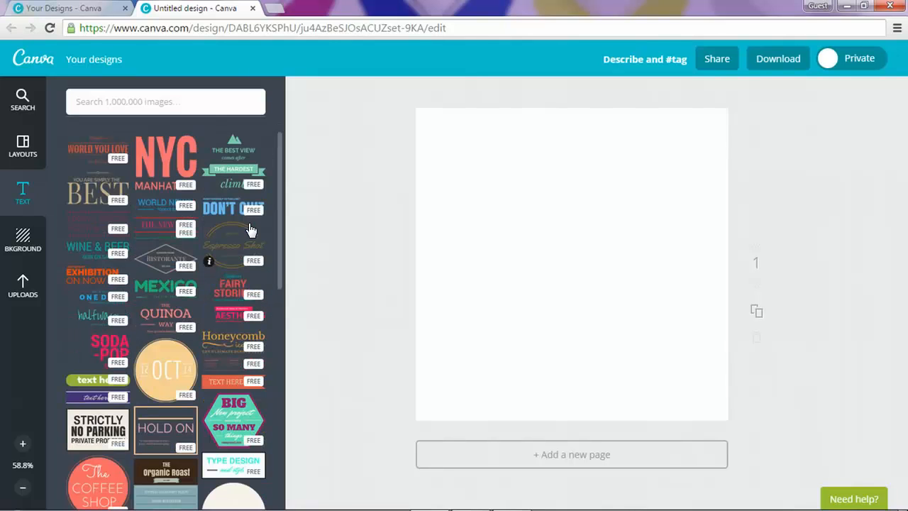
{"action": "scroll", "coordinate": [250, 228], "scroll_direction": "down", "scroll_amount": 2}
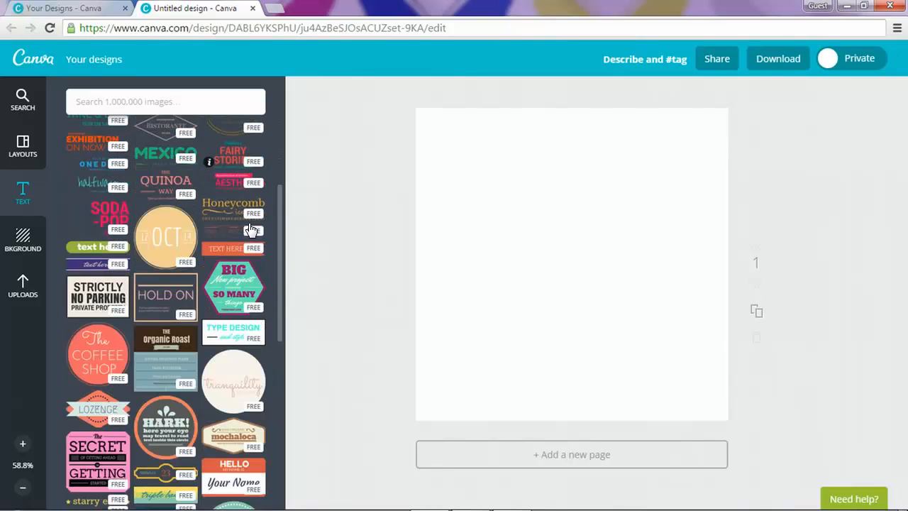
{"action": "scroll", "coordinate": [250, 228], "scroll_direction": "down", "scroll_amount": 7}
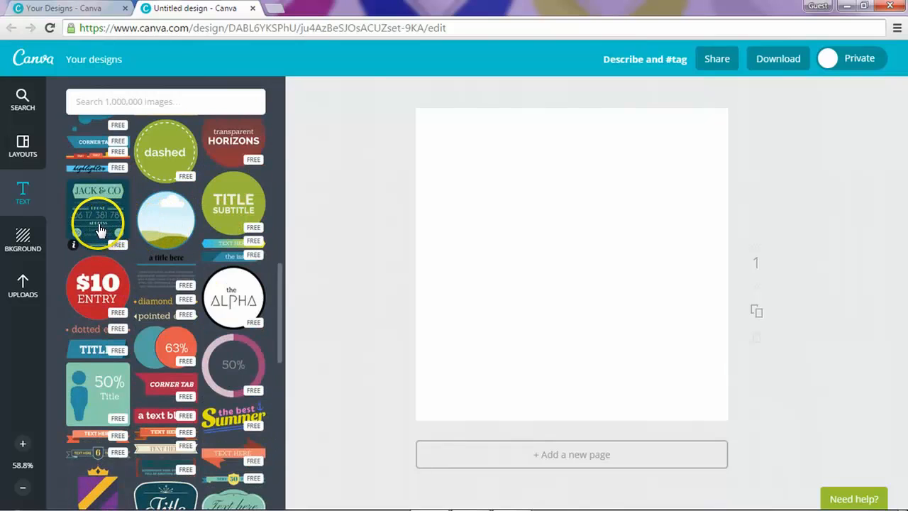
Step: Browse the background tiles, then show the previously uploaded images in Uploads
{"action": "left_click", "coordinate": [47, 247]}
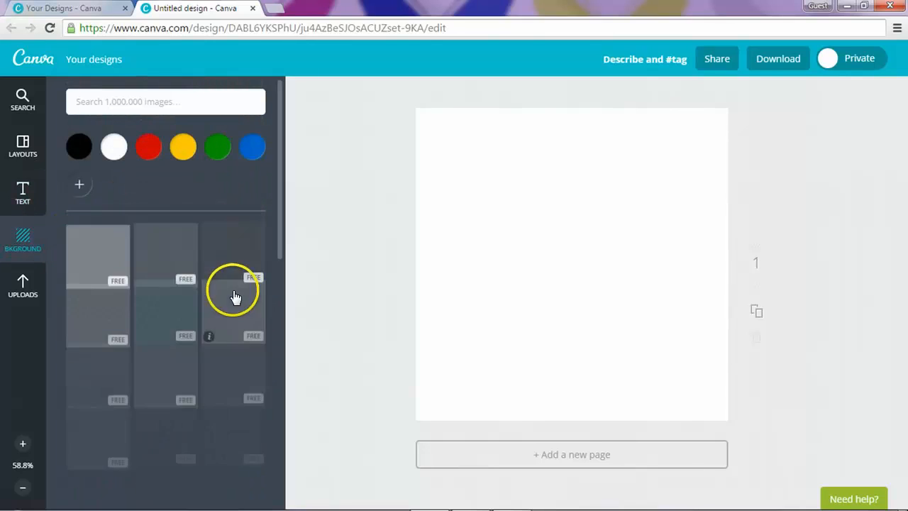
{"action": "scroll", "coordinate": [234, 298], "scroll_direction": "down", "scroll_amount": 5}
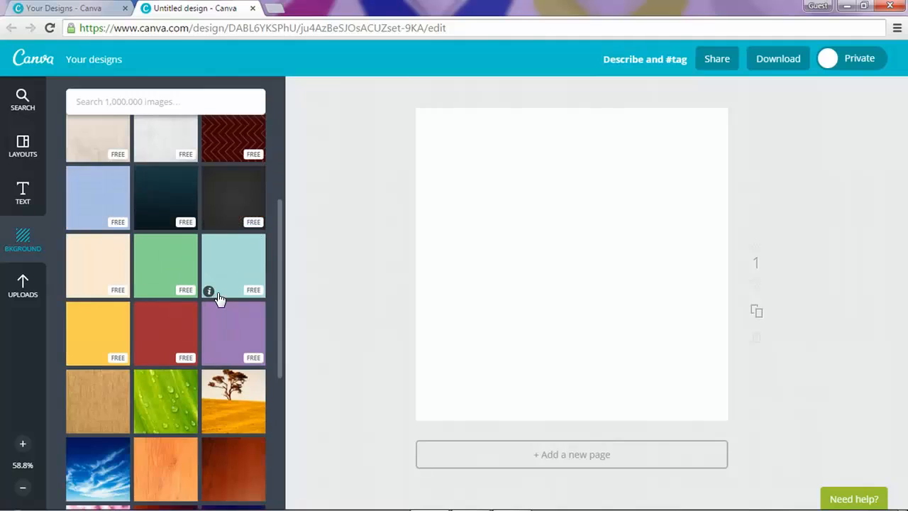
{"action": "scroll", "coordinate": [219, 300], "scroll_direction": "down", "scroll_amount": 3}
{"action": "left_click", "coordinate": [216, 366]}
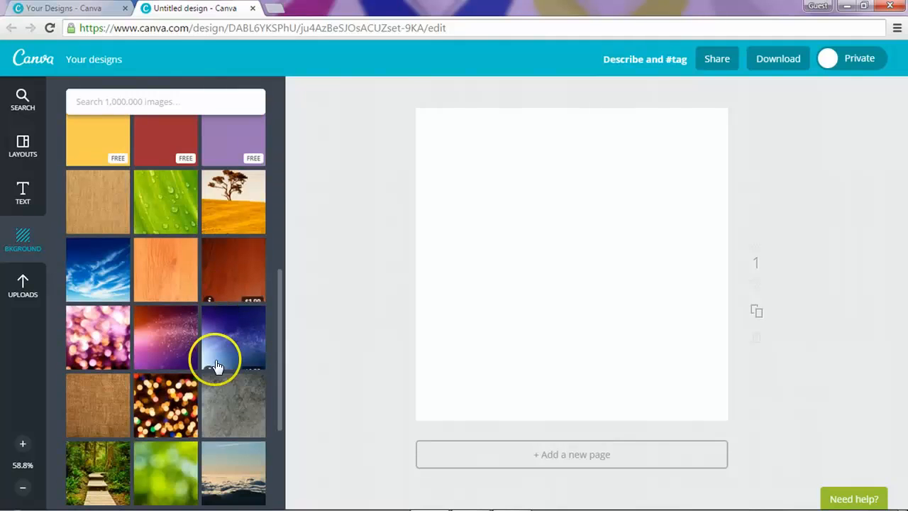
{"action": "left_click", "coordinate": [28, 284]}
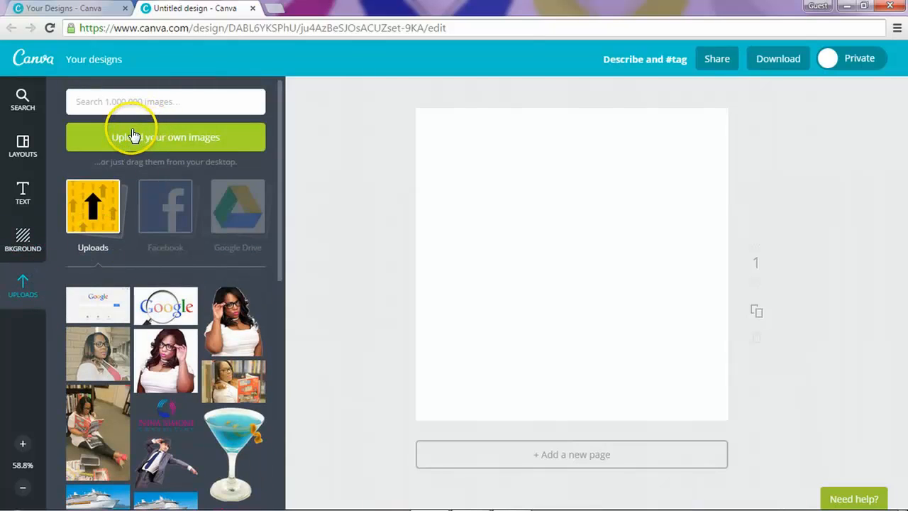
Step: Check the Facebook image source and Layouts, then return to the Background panel
{"action": "left_click", "coordinate": [158, 222]}
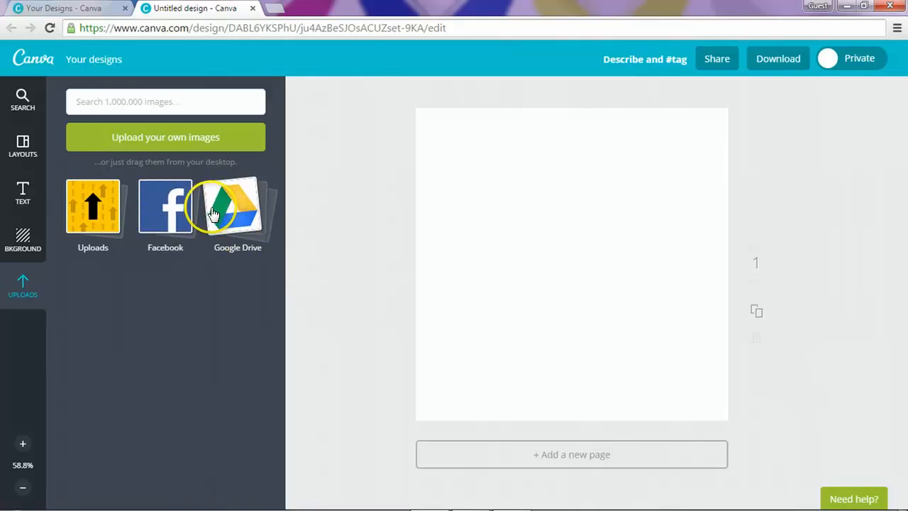
{"action": "left_click", "coordinate": [19, 151]}
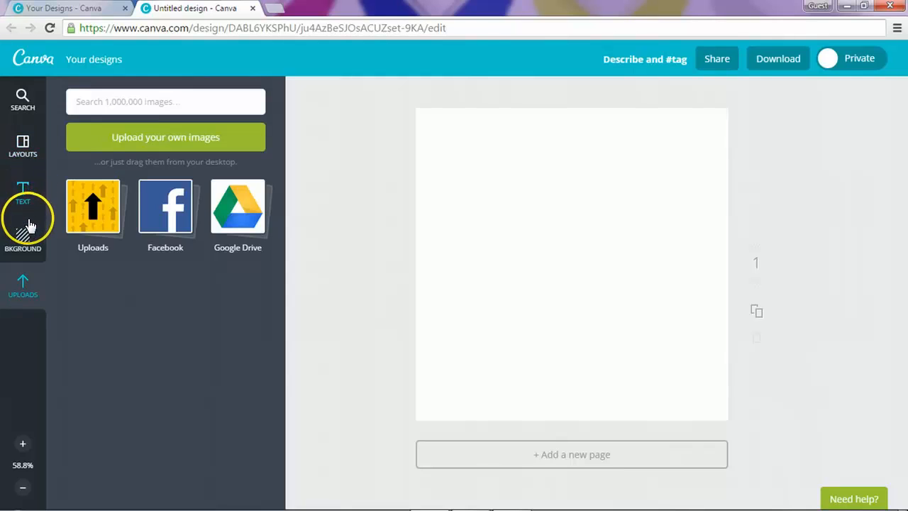
{"action": "left_click", "coordinate": [14, 151]}
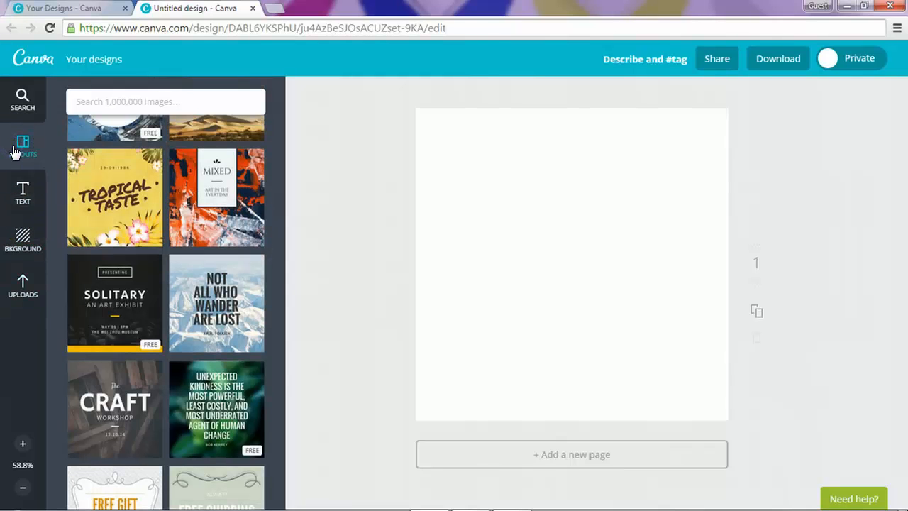
{"action": "left_click", "coordinate": [24, 228]}
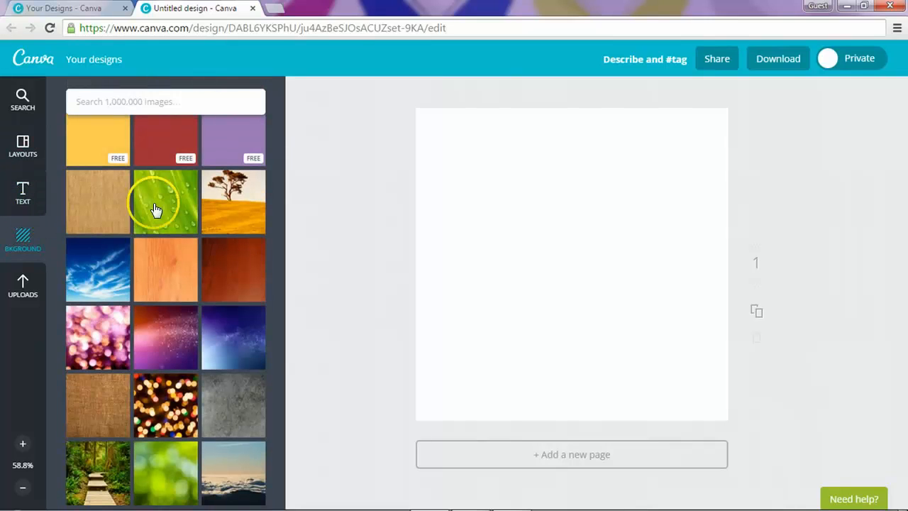
Step: Fill the square page with the dark charcoal textured background
{"action": "scroll", "coordinate": [250, 166], "scroll_direction": "up", "scroll_amount": 5}
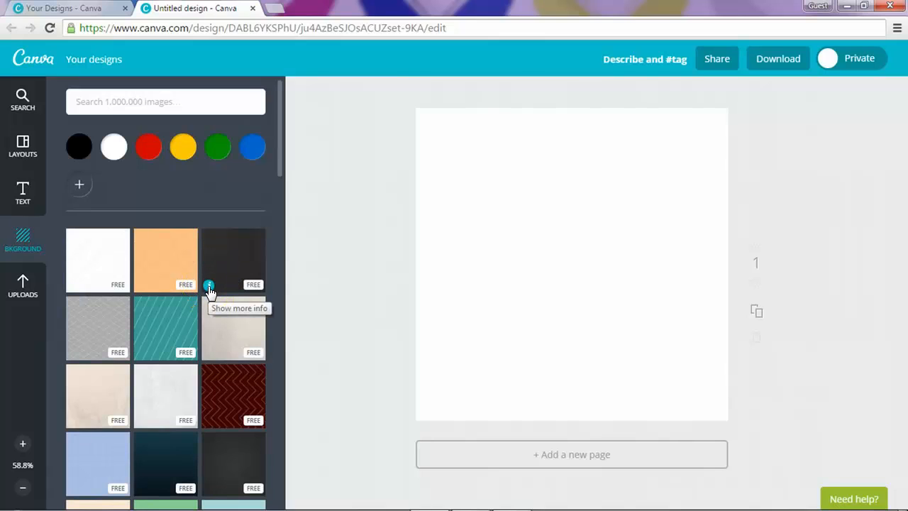
{"action": "left_click", "coordinate": [208, 287]}
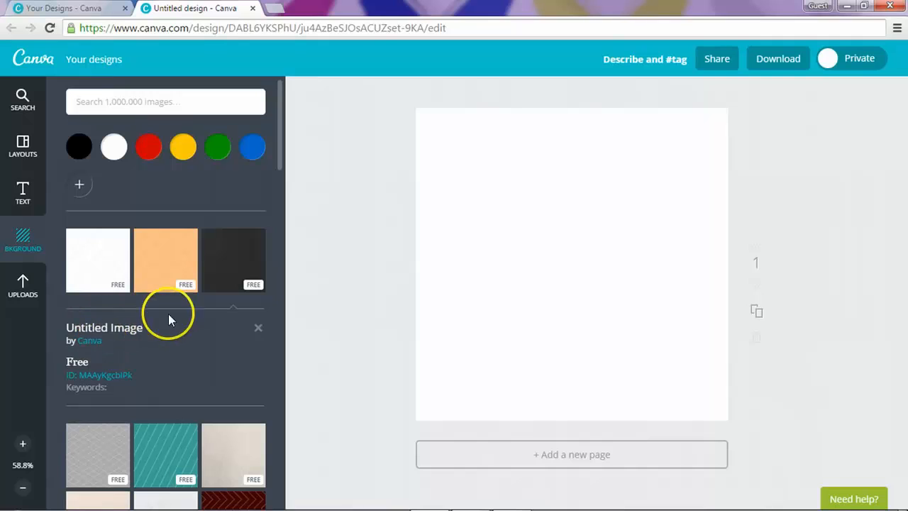
{"action": "left_click", "coordinate": [215, 271]}
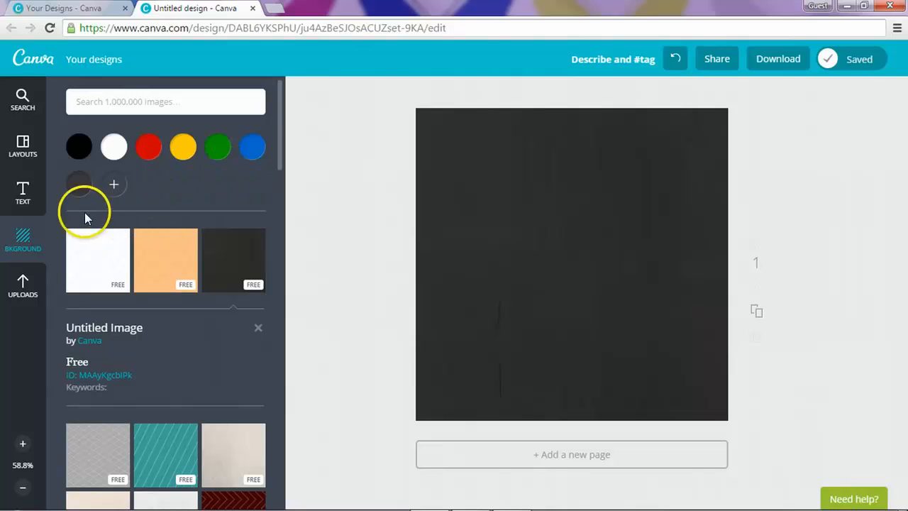
{"action": "left_click", "coordinate": [22, 192]}
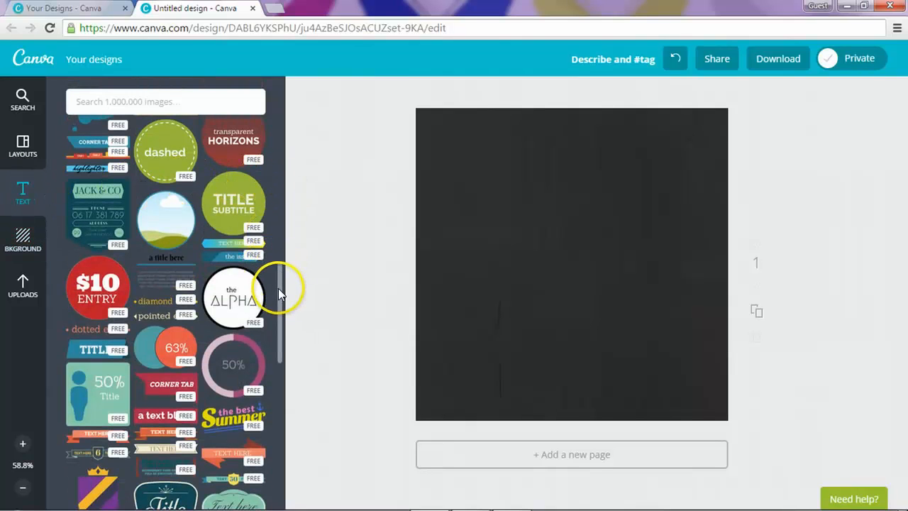
Step: Add the orange-ringed HARK! circle text badge to the dark page
{"action": "scroll", "coordinate": [280, 293], "scroll_direction": "up", "scroll_amount": 4}
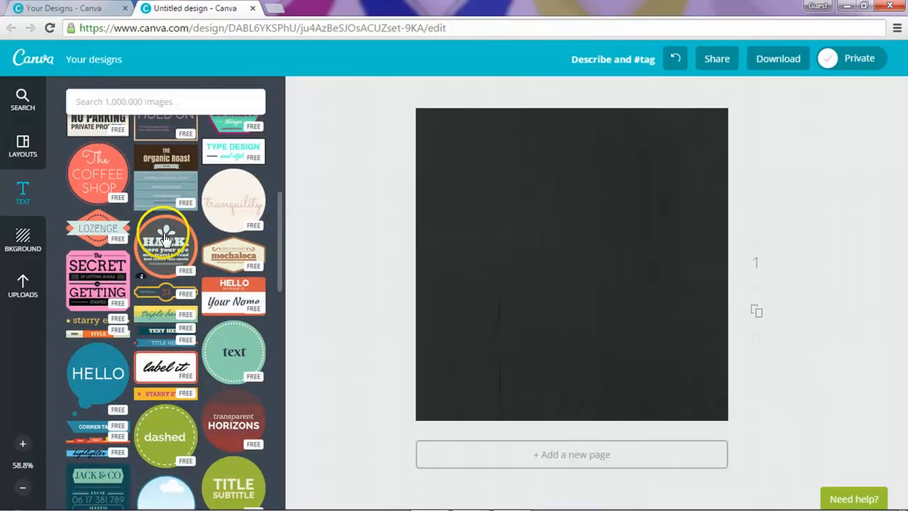
{"action": "left_click", "coordinate": [165, 239]}
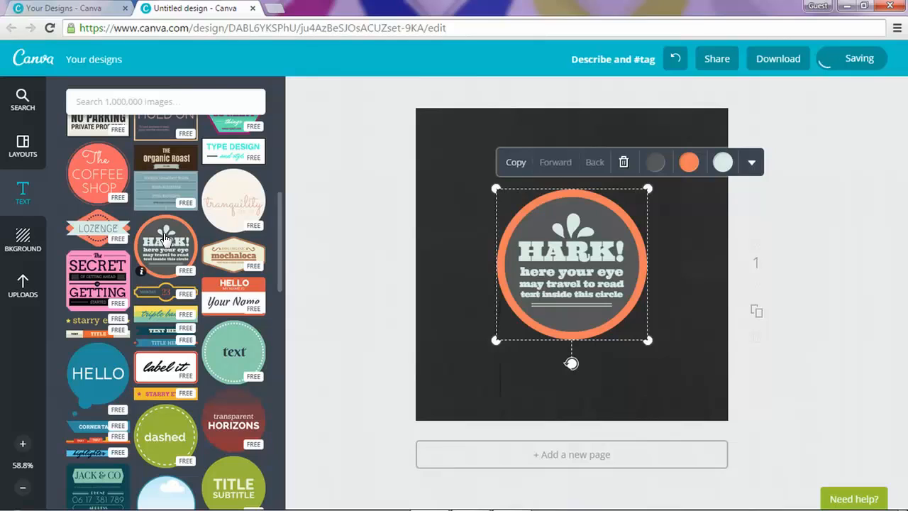
{"action": "left_click", "coordinate": [11, 197]}
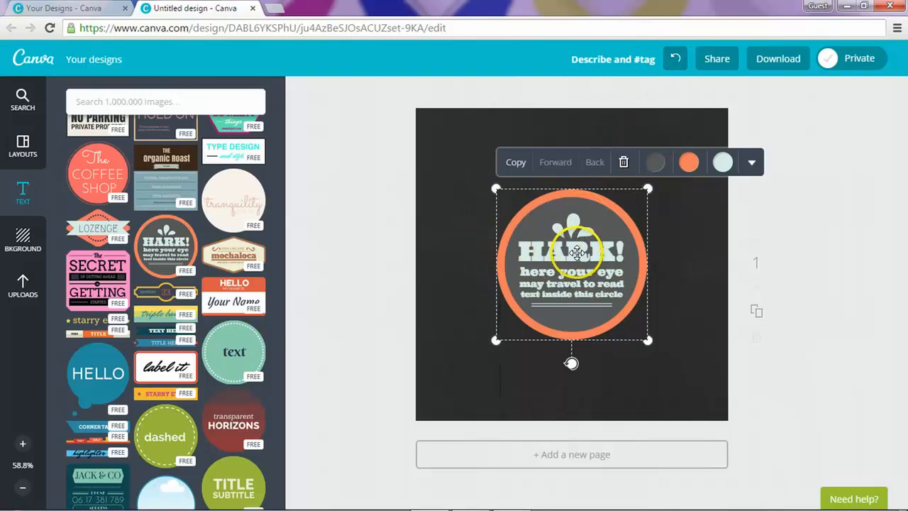
Step: Undo the HARK! badge and dark background, then bring up the Describe & tag box
{"action": "left_click", "coordinate": [670, 59]}
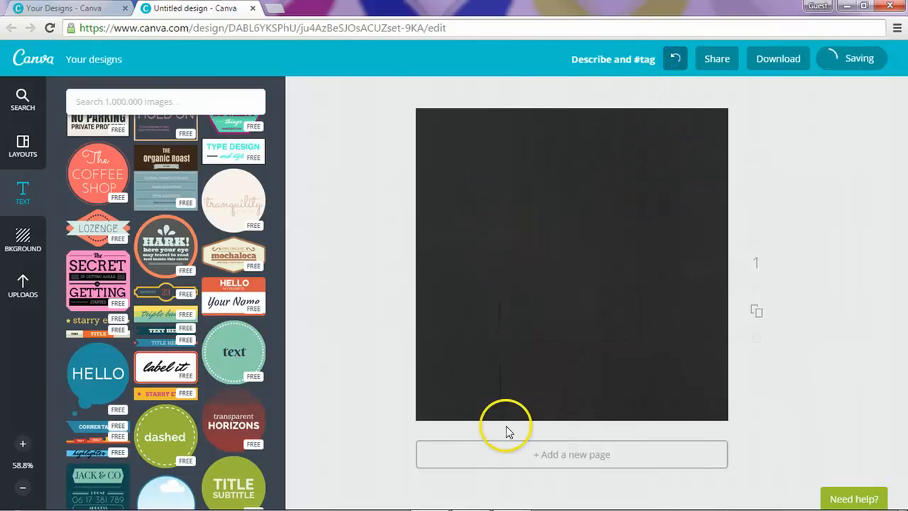
{"action": "left_click", "coordinate": [674, 64]}
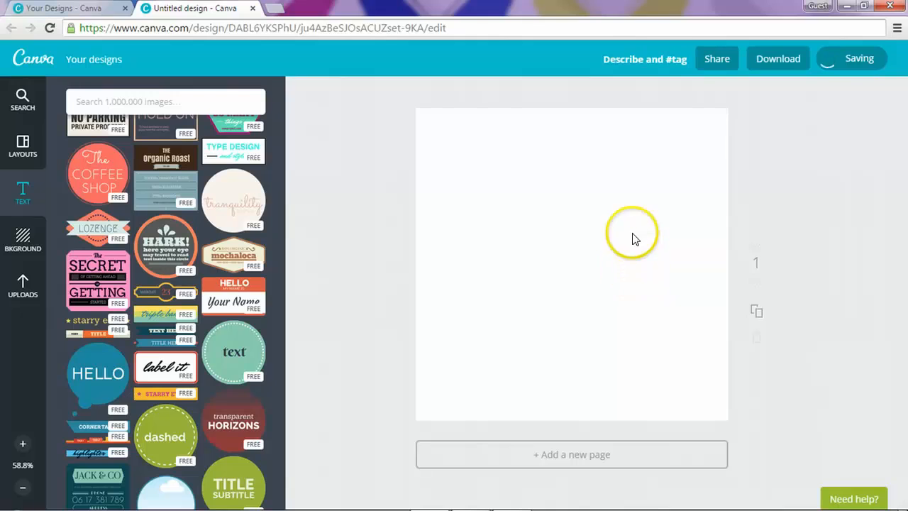
{"action": "left_click", "coordinate": [637, 66]}
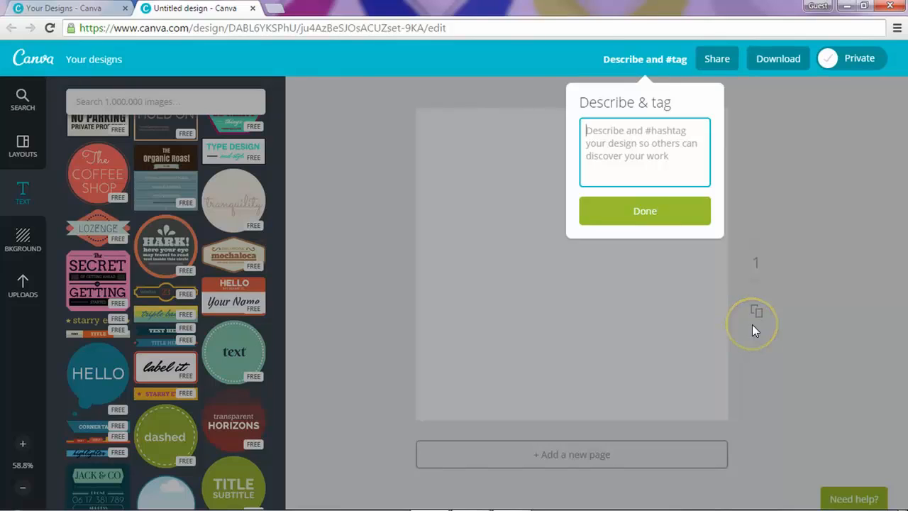
Step: Enter the description 'Social Media Post' and confirm it with Done
{"action": "type", "text": "st"}
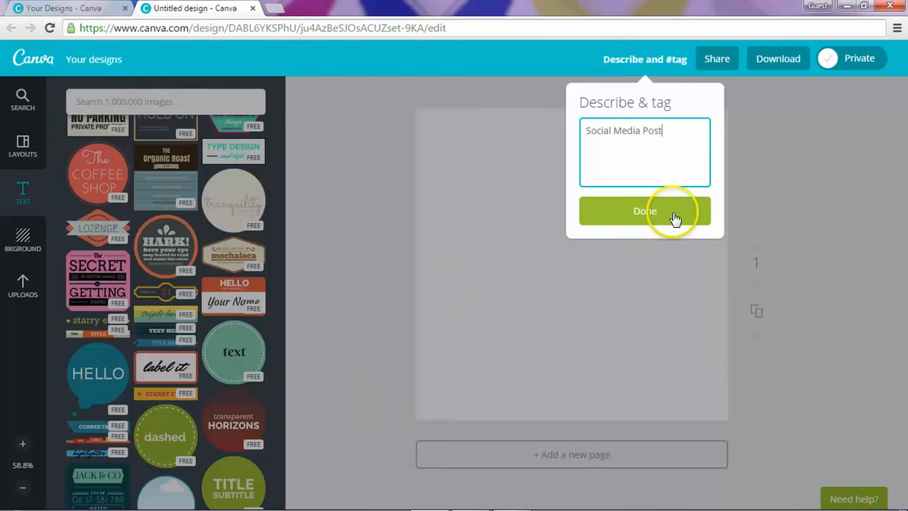
{"action": "left_click", "coordinate": [674, 217]}
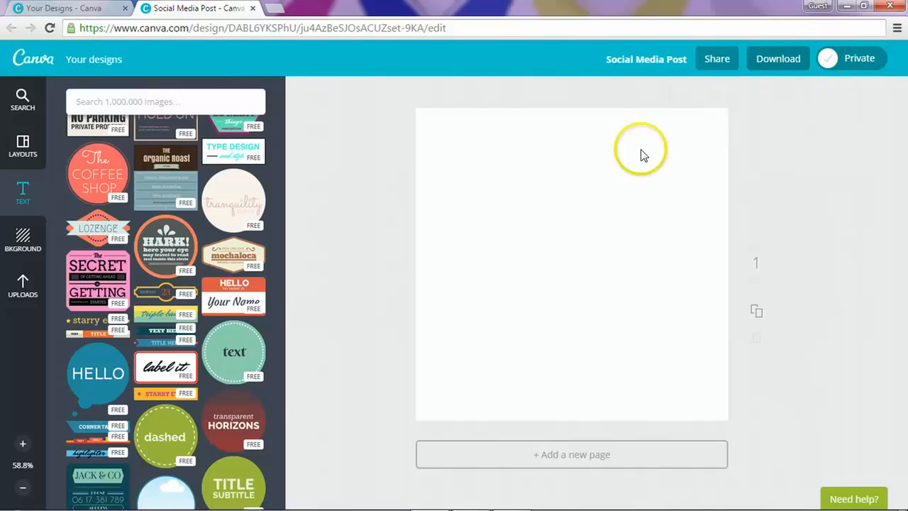
{"action": "left_click", "coordinate": [177, 257]}
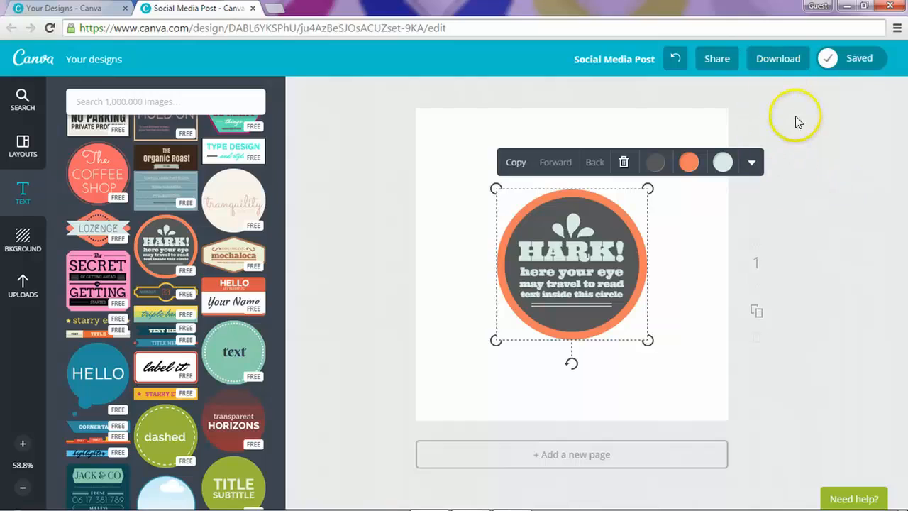
{"action": "left_click", "coordinate": [622, 163]}
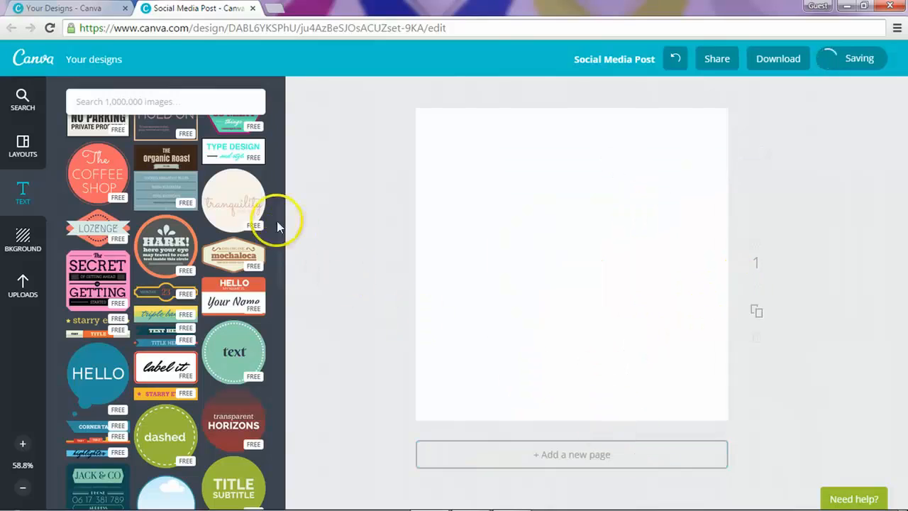
{"action": "left_click", "coordinate": [117, 176]}
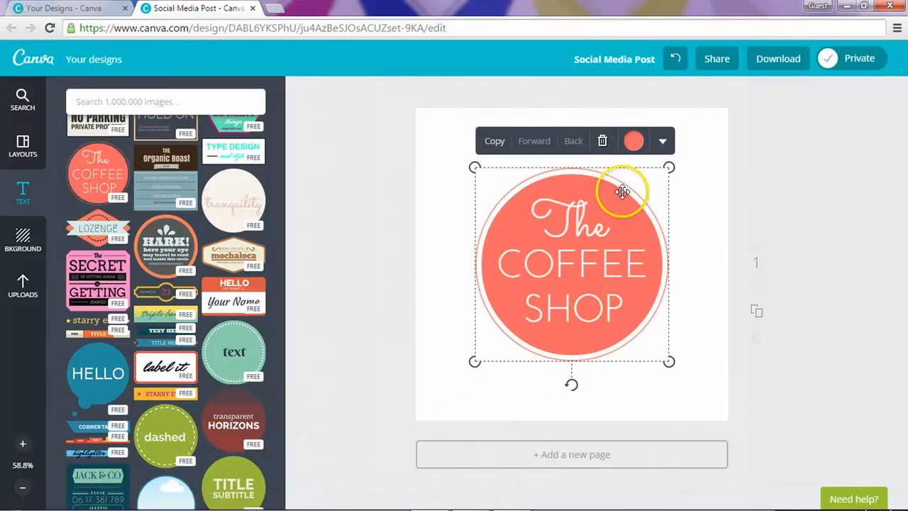
{"action": "left_click", "coordinate": [603, 141]}
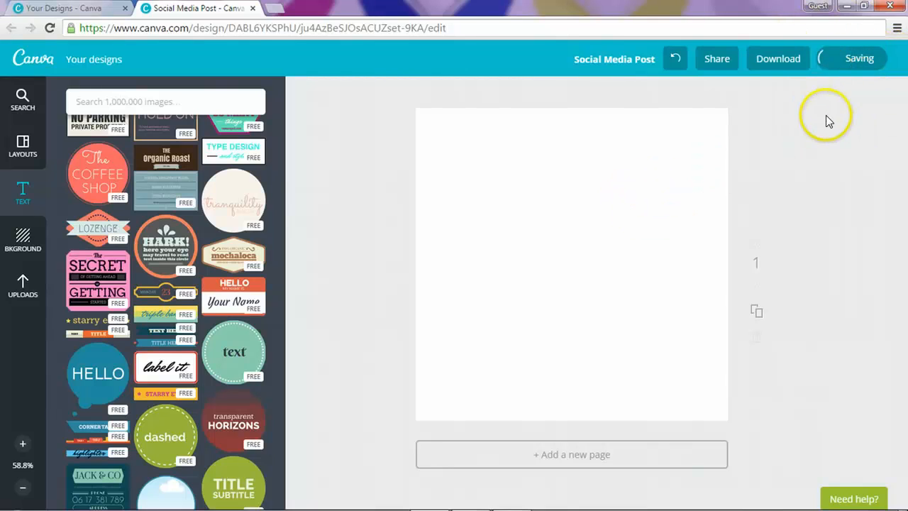
{"action": "mouse_move", "coordinate": [488, 499]}
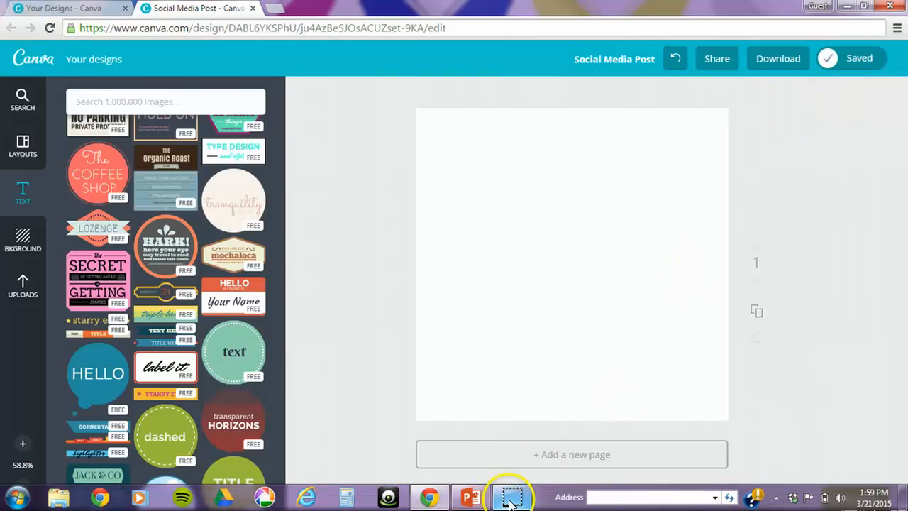
Step: Apply the dark SOLITARY art exhibit layout to the page and select its background photo
{"action": "left_click", "coordinate": [23, 151]}
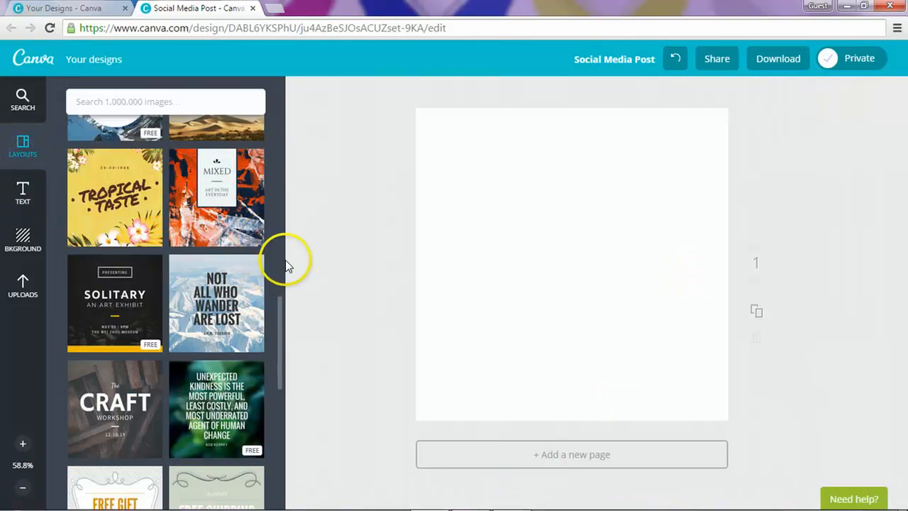
{"action": "left_click", "coordinate": [115, 304]}
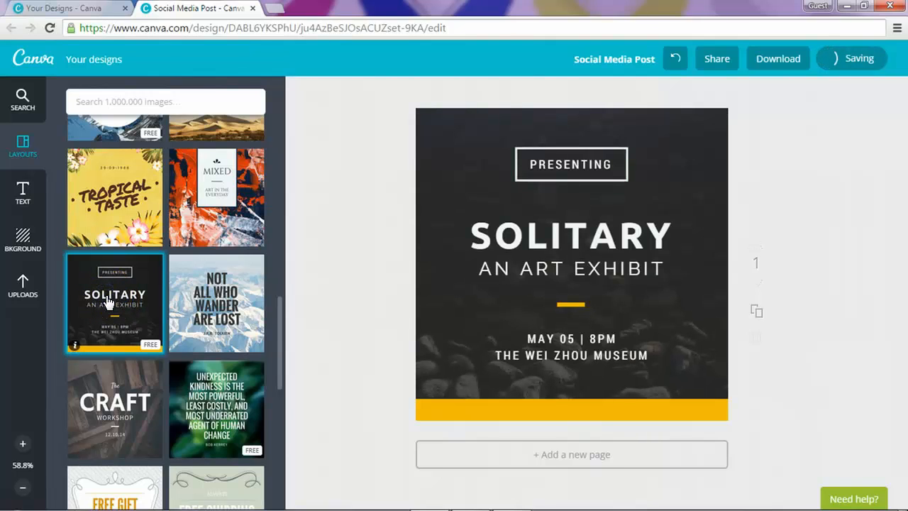
{"action": "left_click", "coordinate": [463, 145]}
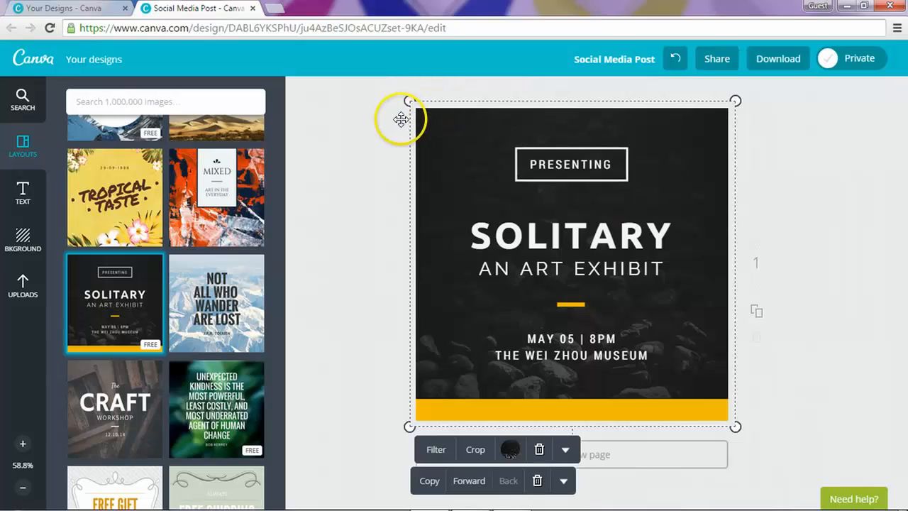
Step: Select the short divider line beneath the SOLITARY heading and AN ART EXHIBIT subtitle
{"action": "left_click", "coordinate": [533, 151]}
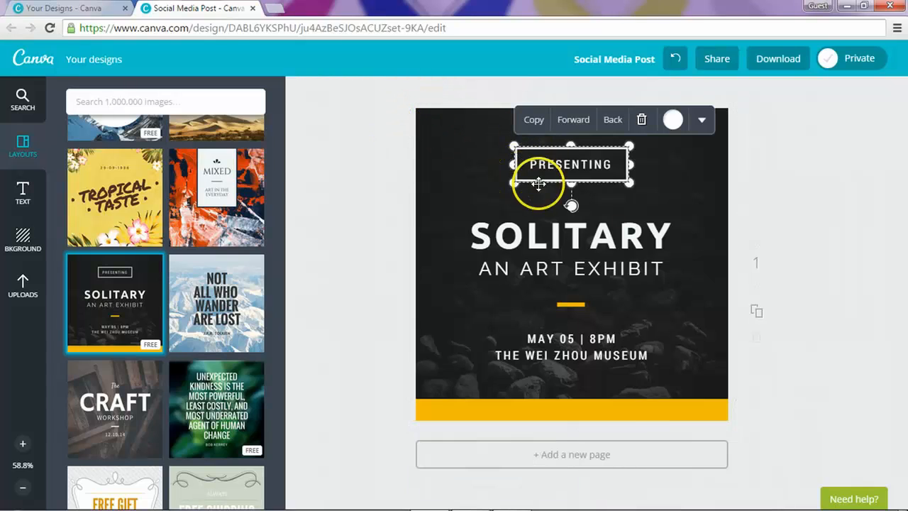
{"action": "left_click", "coordinate": [575, 227]}
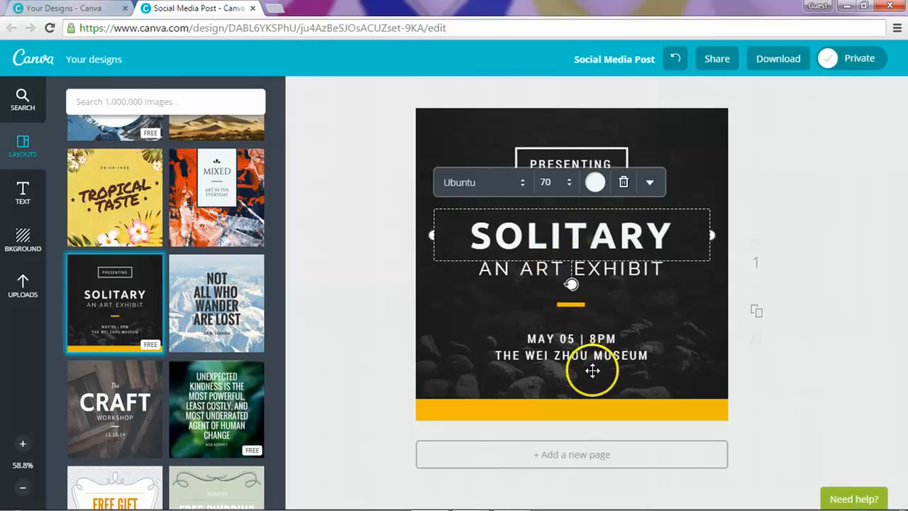
{"action": "left_click", "coordinate": [574, 305]}
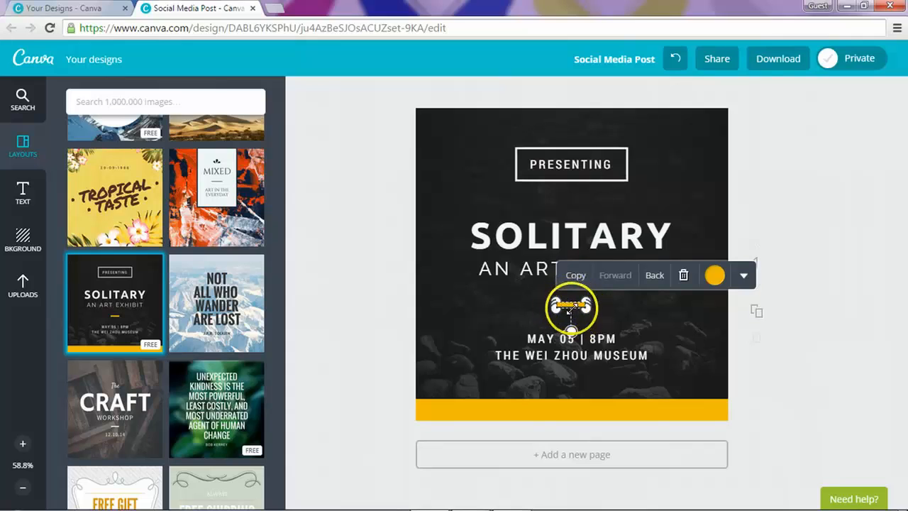
Step: Recolour the divider under AN ART EXHIBIT to magenta, colour code db06a6
{"action": "left_click", "coordinate": [714, 277]}
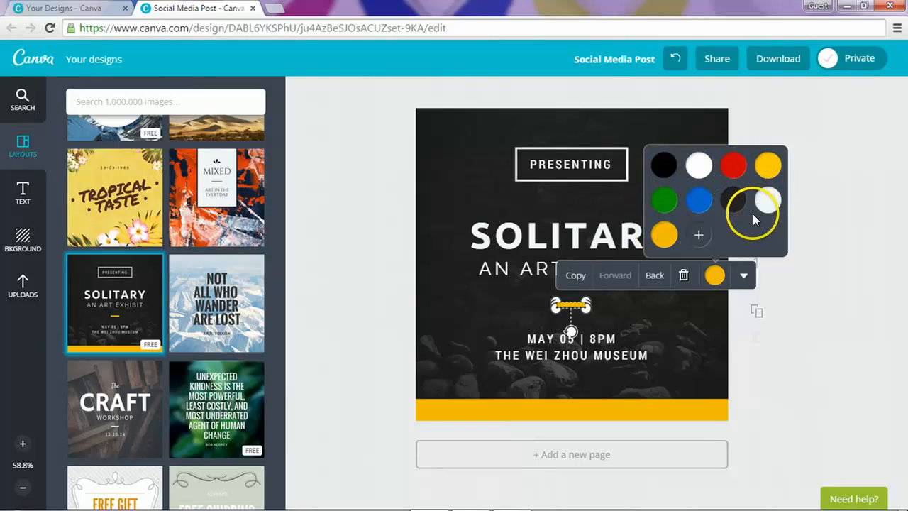
{"action": "left_click", "coordinate": [699, 235]}
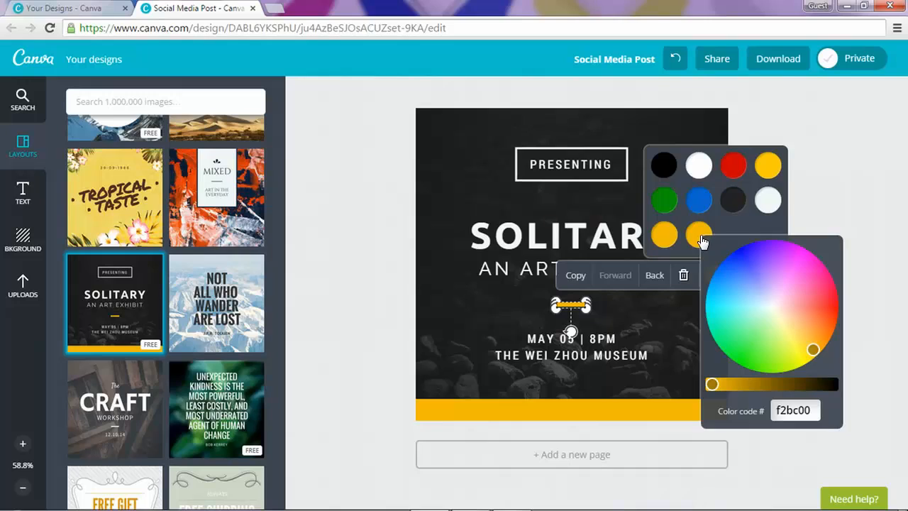
{"action": "mouse_move", "coordinate": [811, 288]}
{"action": "left_mouse_down"}
{"action": "mouse_move", "coordinate": [811, 264]}
{"action": "mouse_move", "coordinate": [810, 280]}
{"action": "left_mouse_up"}
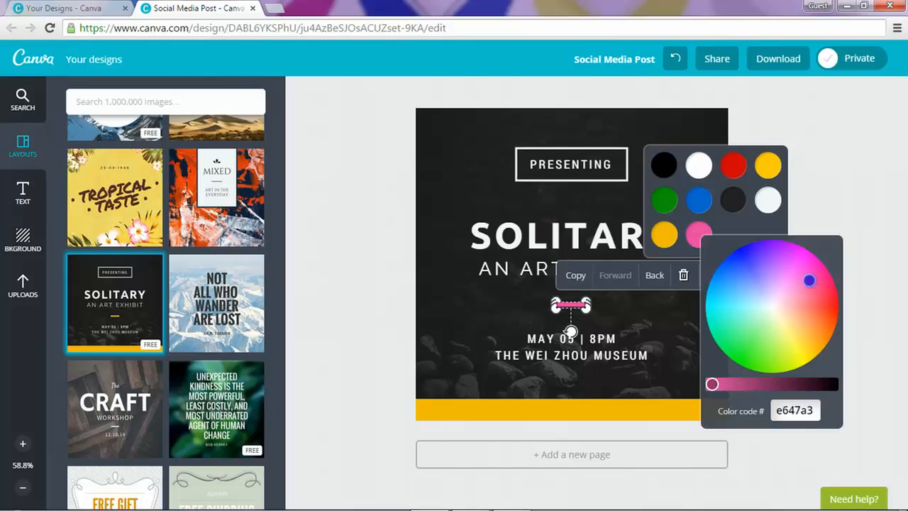
{"action": "left_click_drag", "start_coordinate": [712, 383], "coordinate": [732, 384]}
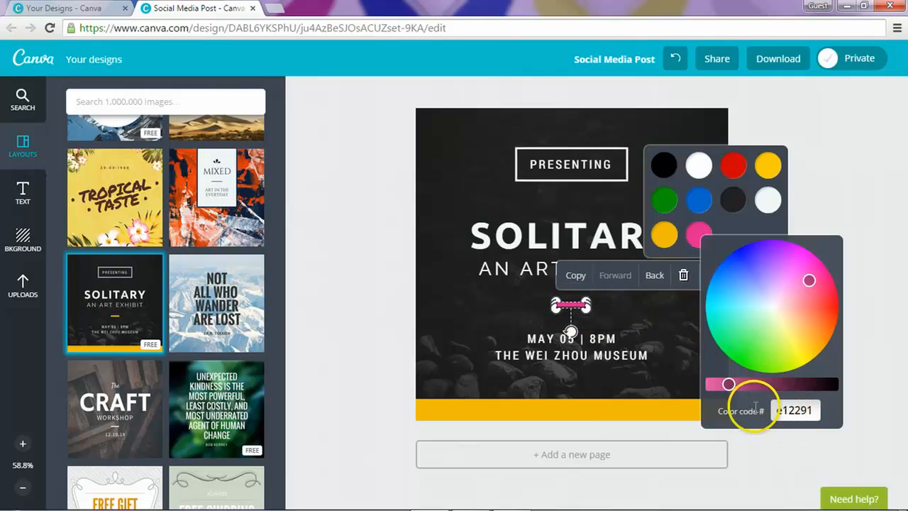
{"action": "left_click", "coordinate": [804, 411]}
{"action": "double_click", "coordinate": [804, 411]}
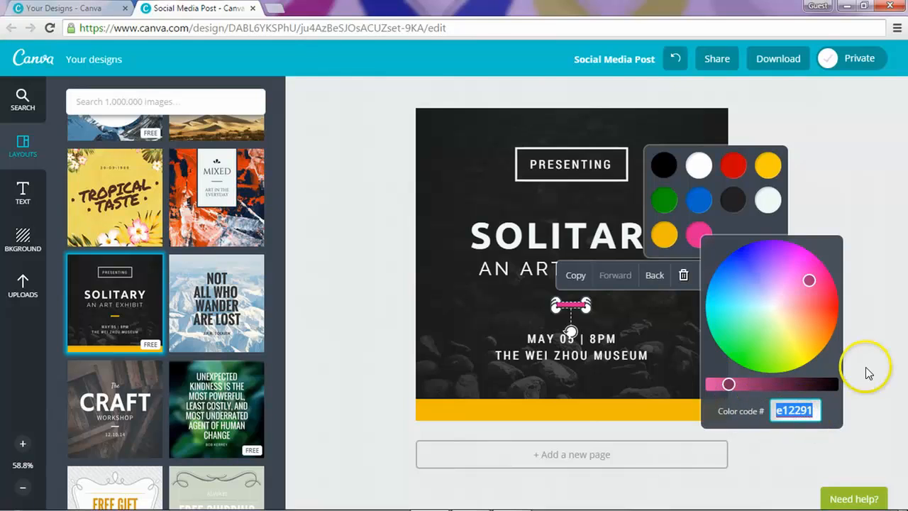
{"action": "type", "text": "db06"}
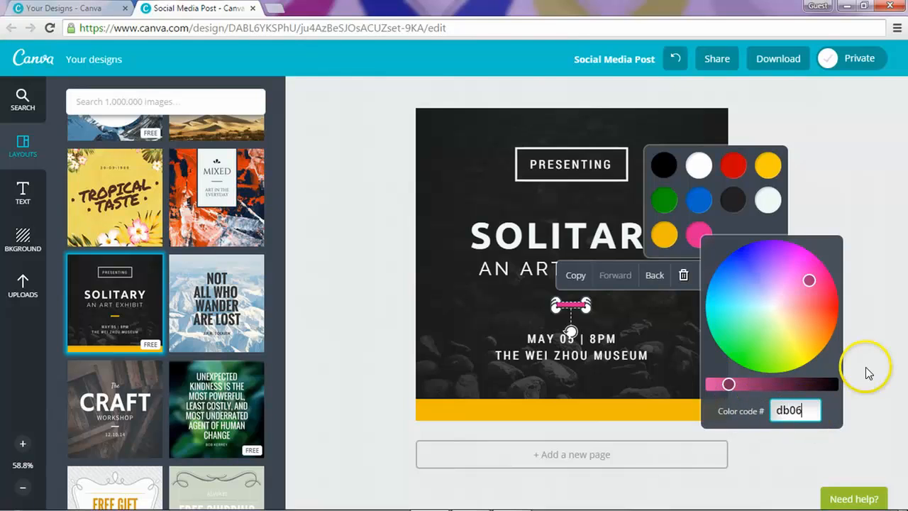
{"action": "type", "text": "a6"}
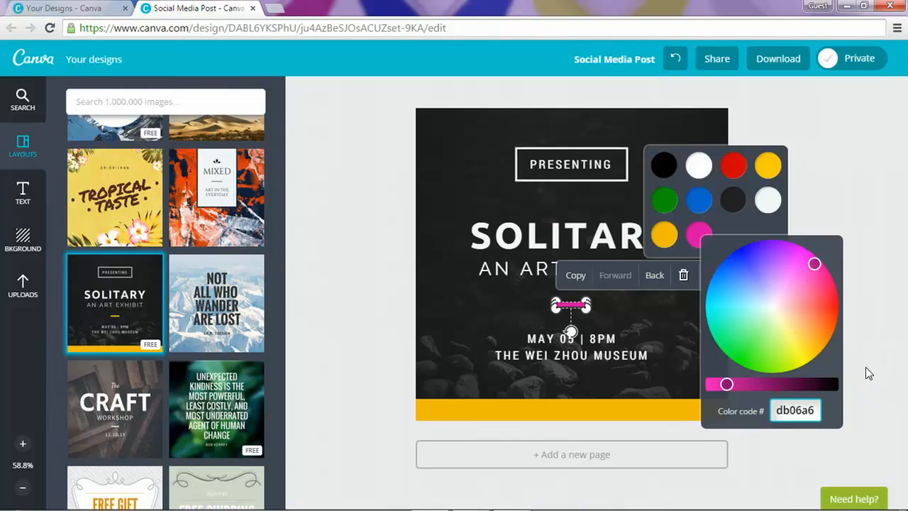
{"action": "key", "text": "Return"}
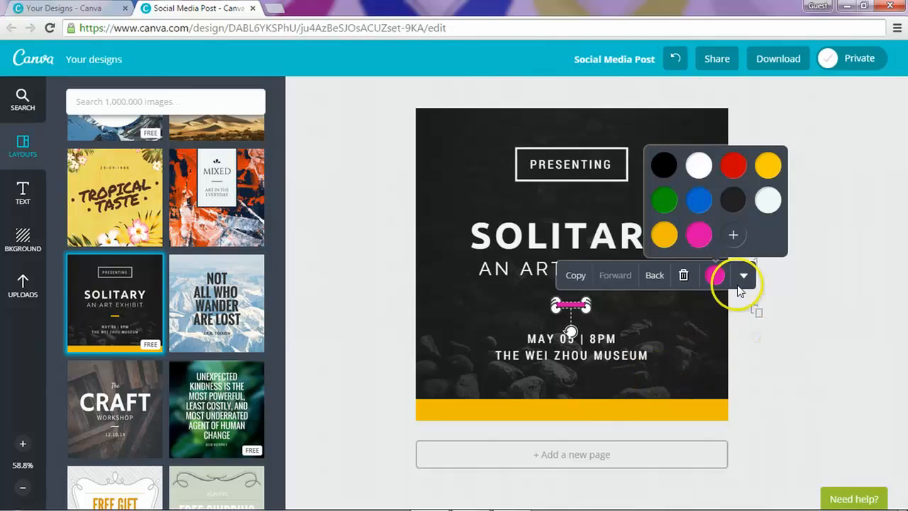
{"action": "left_click", "coordinate": [731, 237]}
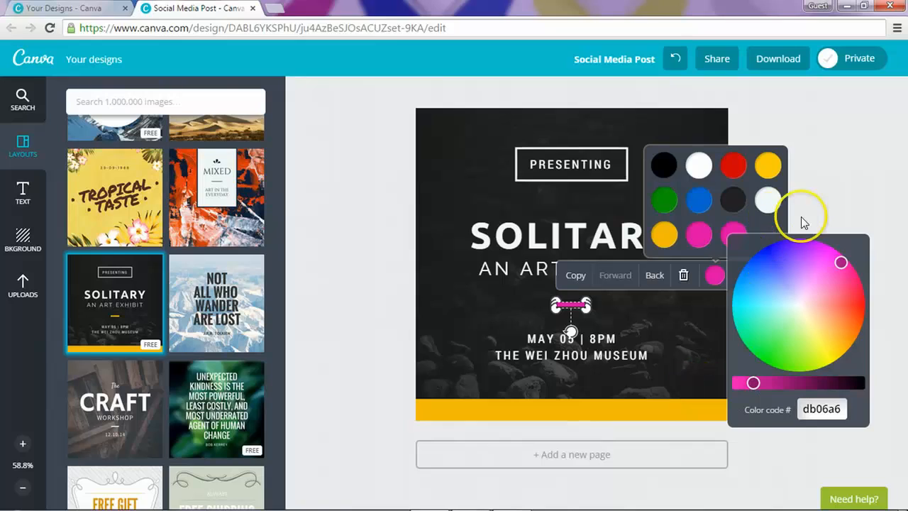
{"action": "left_click", "coordinate": [827, 200]}
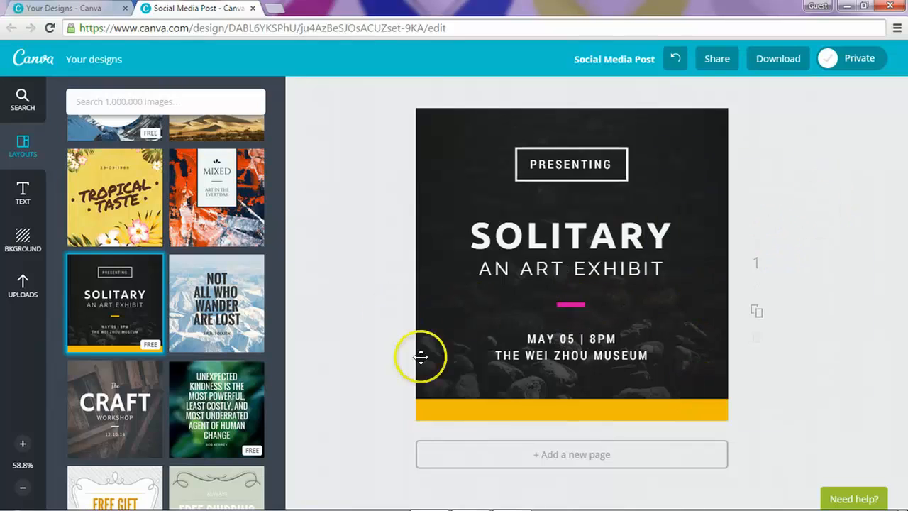
Step: Turn the wide bottom bar the same magenta as the divider
{"action": "left_click", "coordinate": [471, 409]}
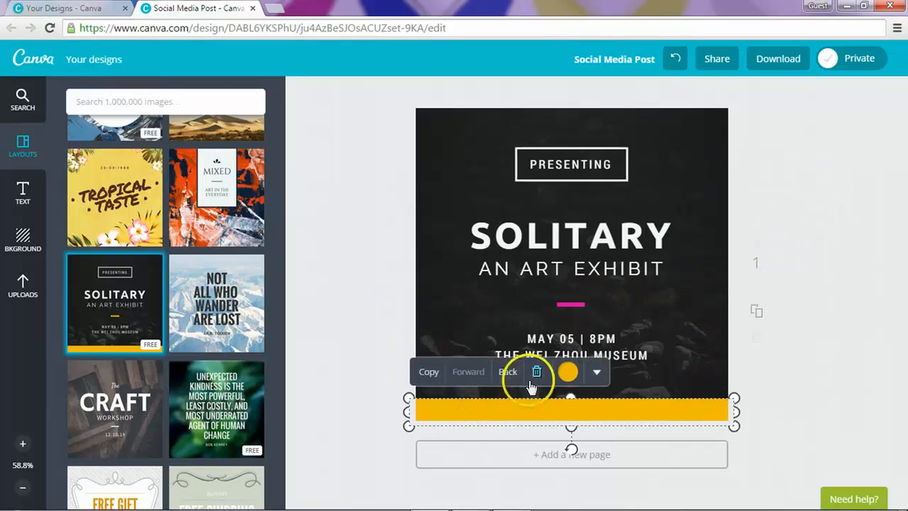
{"action": "left_click", "coordinate": [568, 371]}
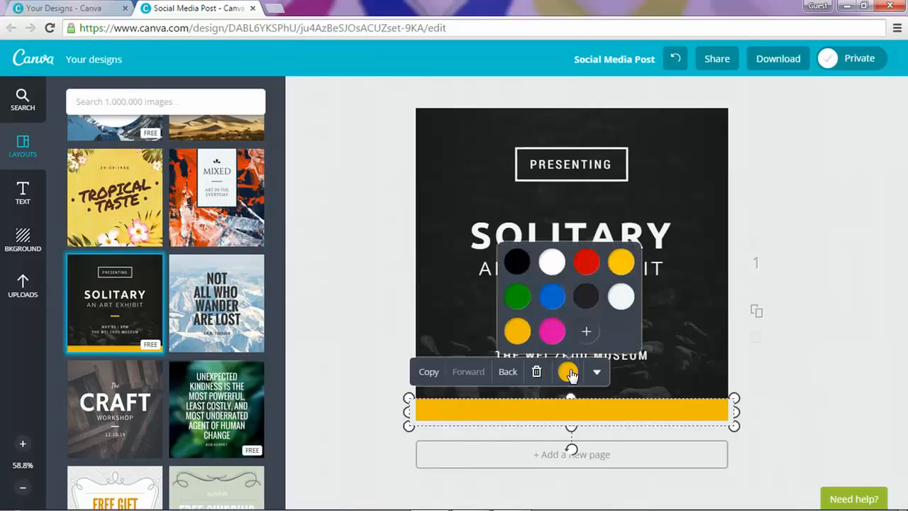
{"action": "left_click", "coordinate": [553, 331]}
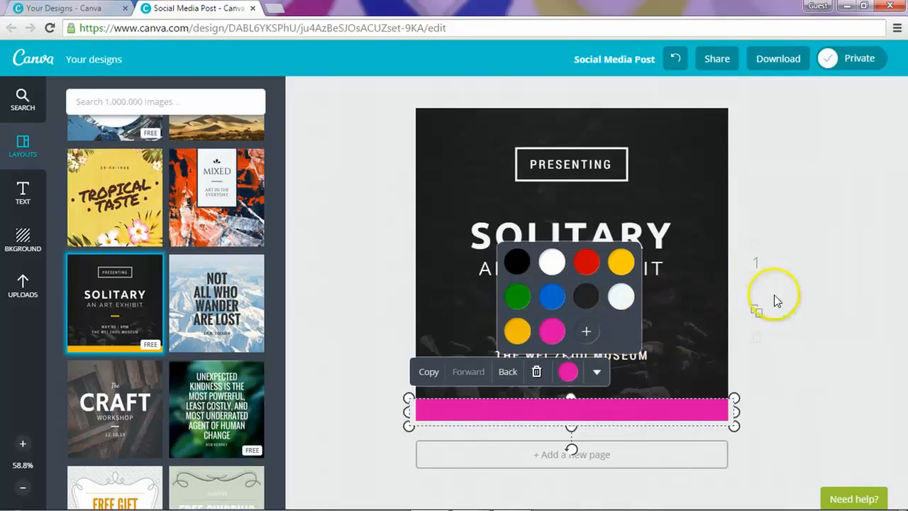
{"action": "left_click", "coordinate": [812, 296]}
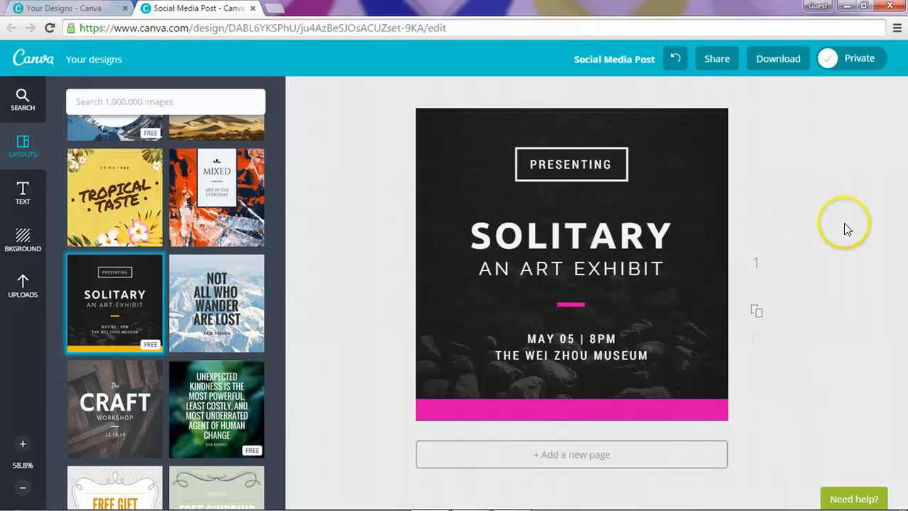
Step: Change the PRESENTING label text to light blue, colour code 0db2f2
{"action": "left_click", "coordinate": [490, 139]}
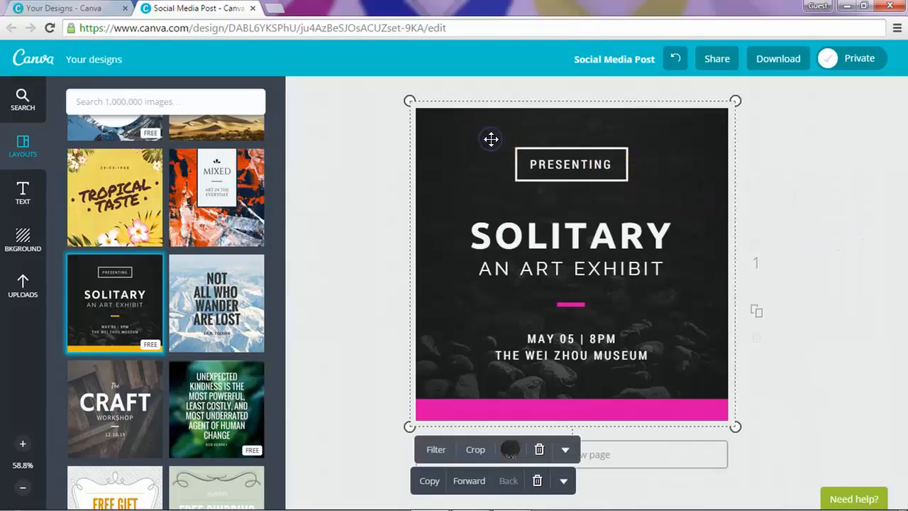
{"action": "left_click", "coordinate": [550, 171]}
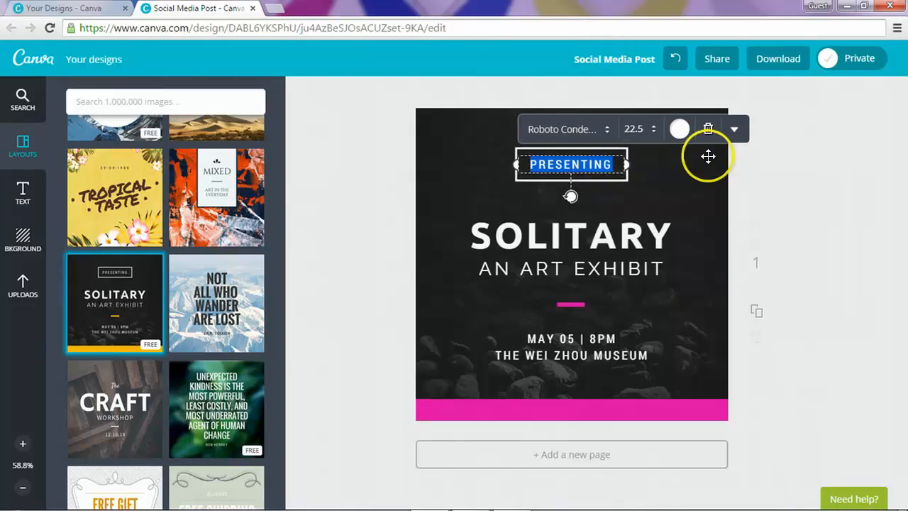
{"action": "left_click", "coordinate": [679, 130]}
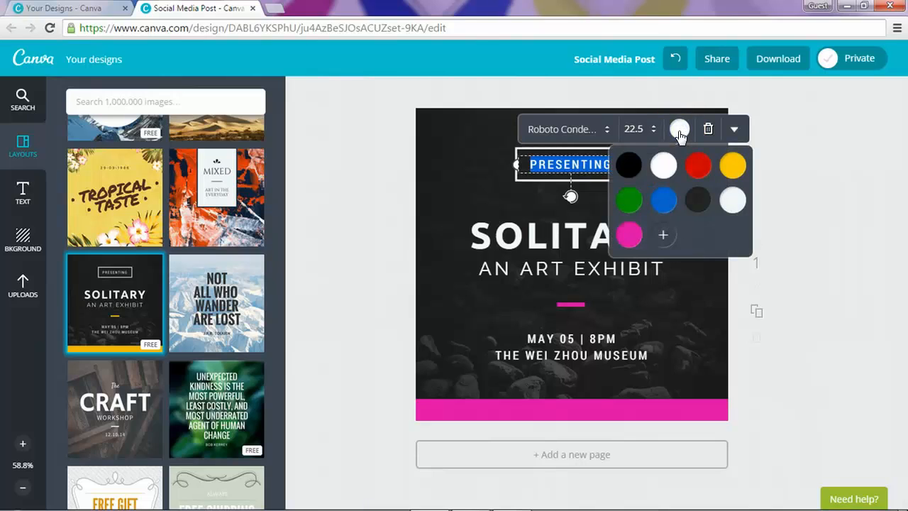
{"action": "left_click", "coordinate": [662, 235]}
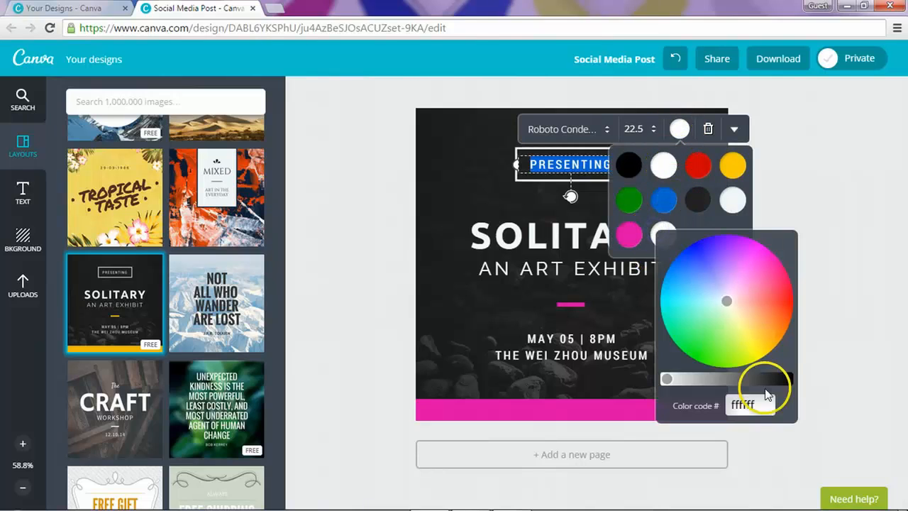
{"action": "left_click", "coordinate": [742, 403]}
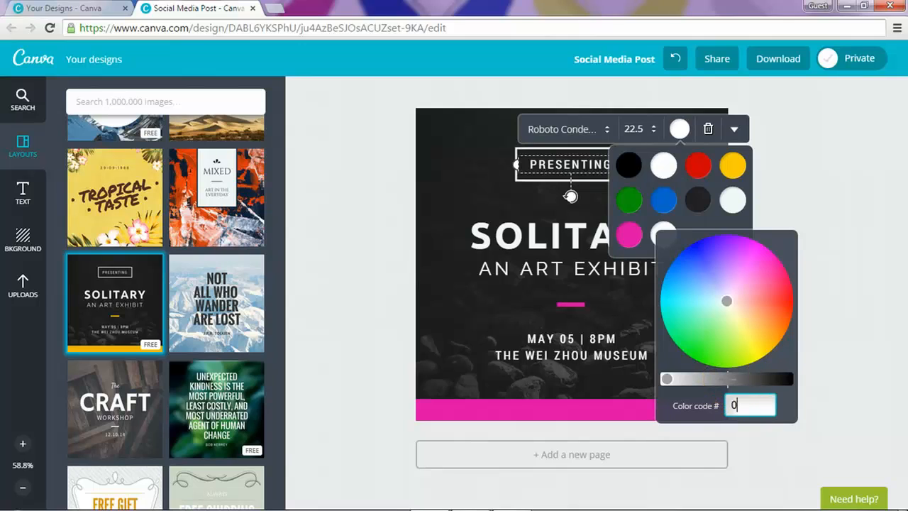
{"action": "type", "text": "0db2f2"}
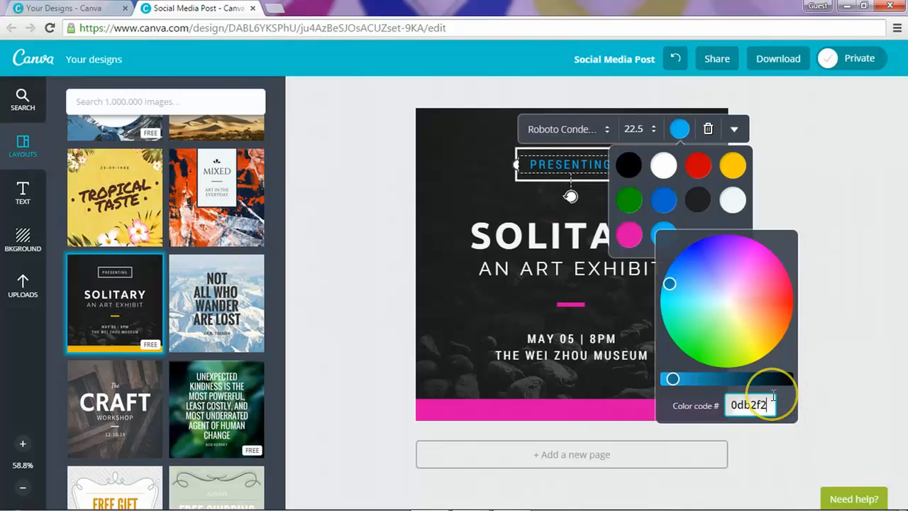
{"action": "key", "text": "Return"}
{"action": "left_click", "coordinate": [820, 324]}
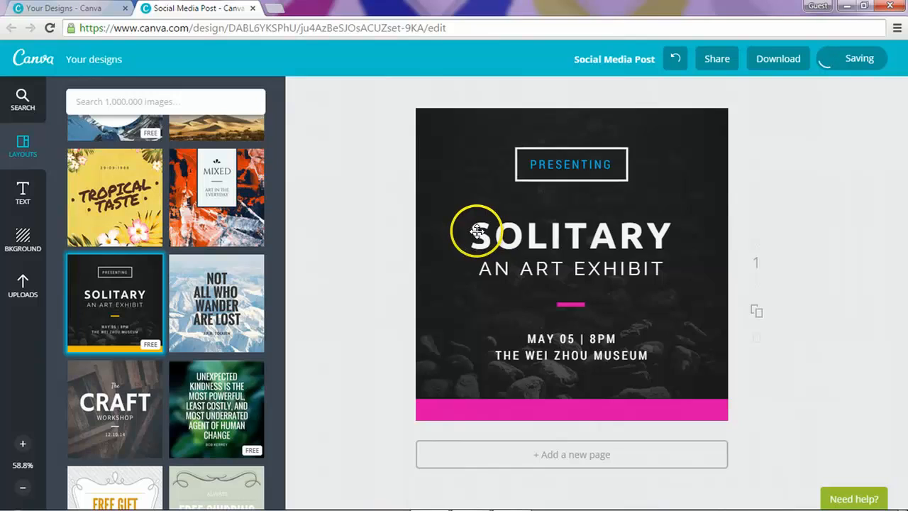
Step: Retype the SOLITARY heading as AWESOME, with GRAPHICS on a second line
{"action": "double_click", "coordinate": [560, 242]}
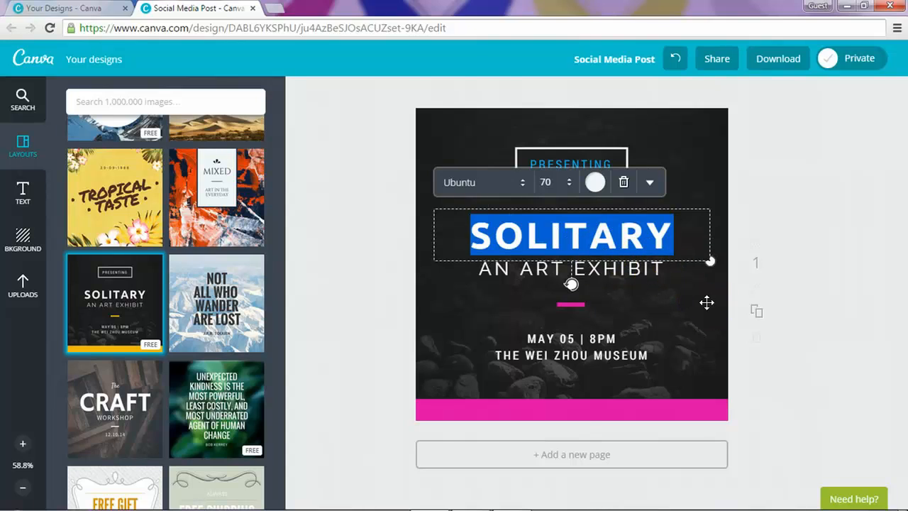
{"action": "type", "text": "AWESOME"}
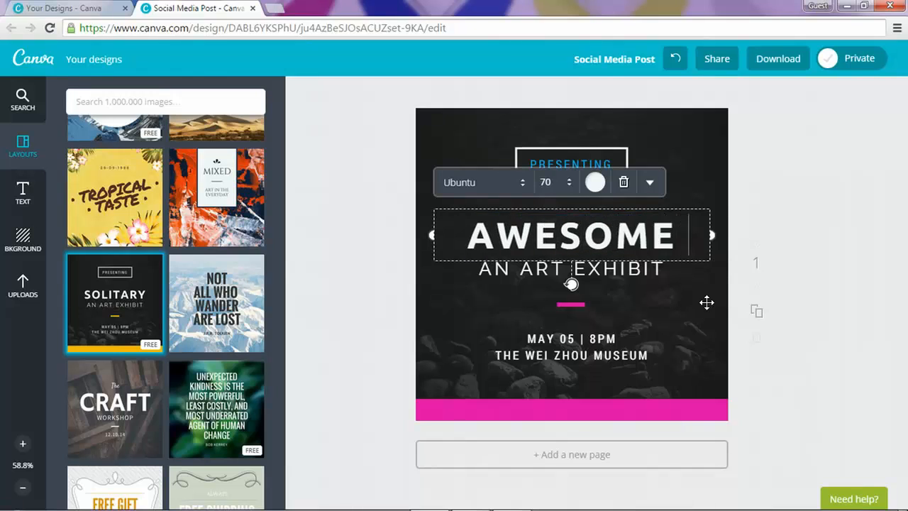
{"action": "key", "text": "Return"}
{"action": "type", "text": "GRAPHICS"}
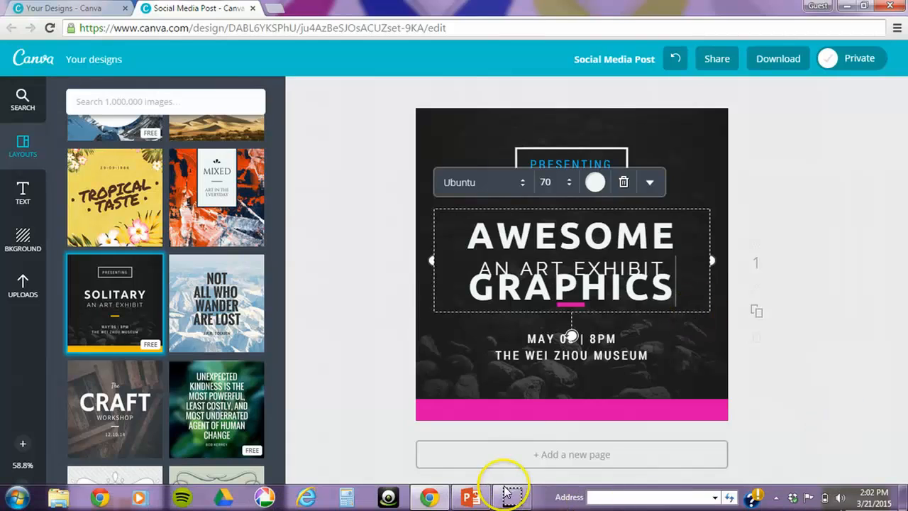
{"action": "left_click", "coordinate": [702, 273]}
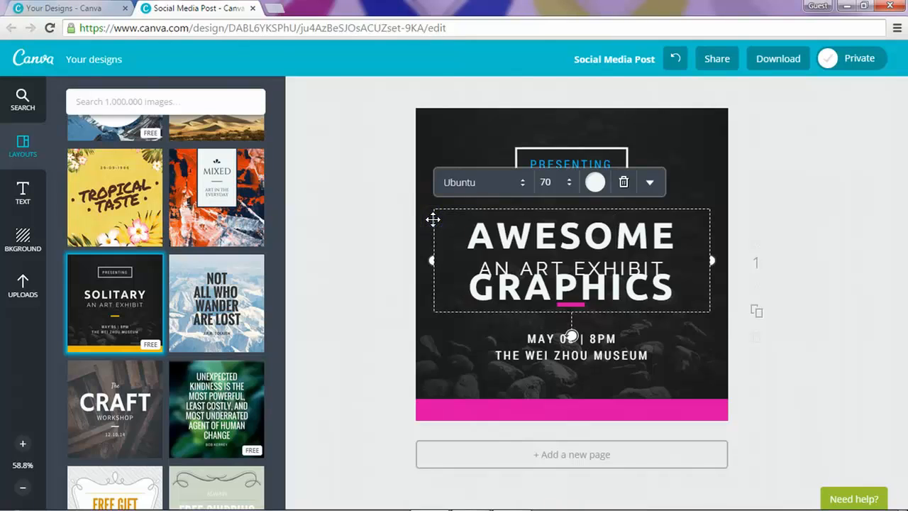
Step: Move the heading box and stretch it across the canvas width
{"action": "mouse_move", "coordinate": [433, 217]}
{"action": "left_mouse_down"}
{"action": "mouse_move", "coordinate": [440, 210]}
{"action": "mouse_move", "coordinate": [431, 214]}
{"action": "left_mouse_up"}
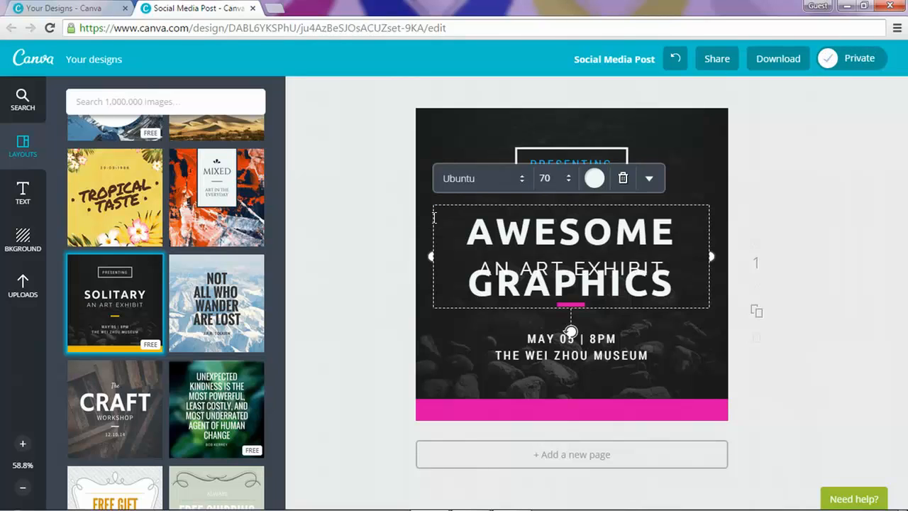
{"action": "left_click_drag", "start_coordinate": [431, 229], "coordinate": [431, 229]}
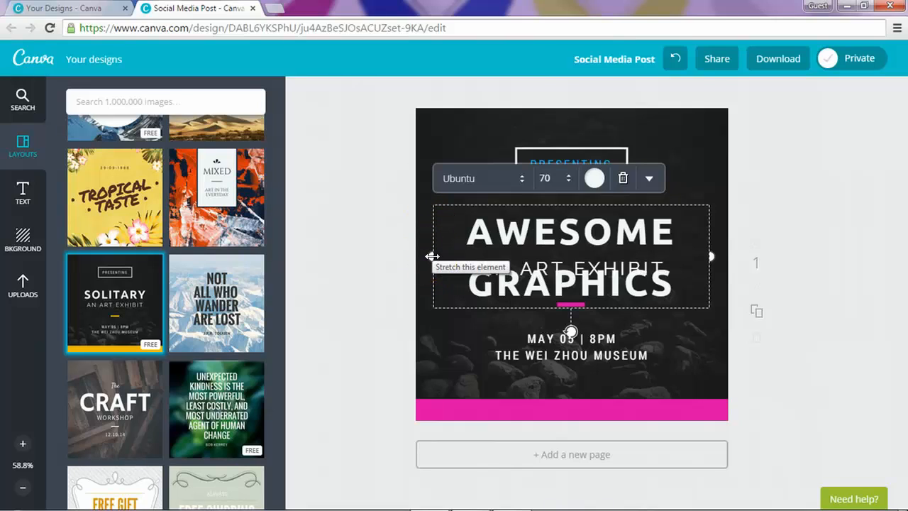
{"action": "left_click_drag", "start_coordinate": [432, 256], "coordinate": [414, 258]}
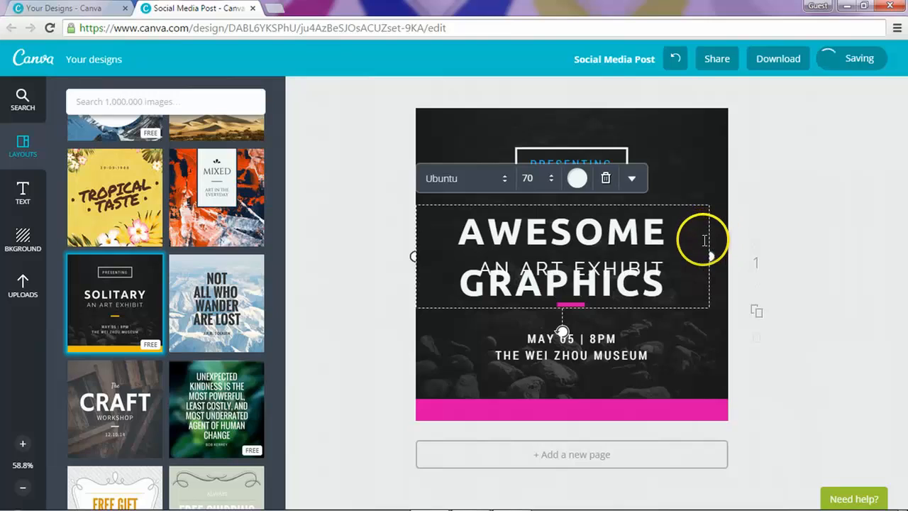
{"action": "left_click_drag", "start_coordinate": [709, 256], "coordinate": [729, 258]}
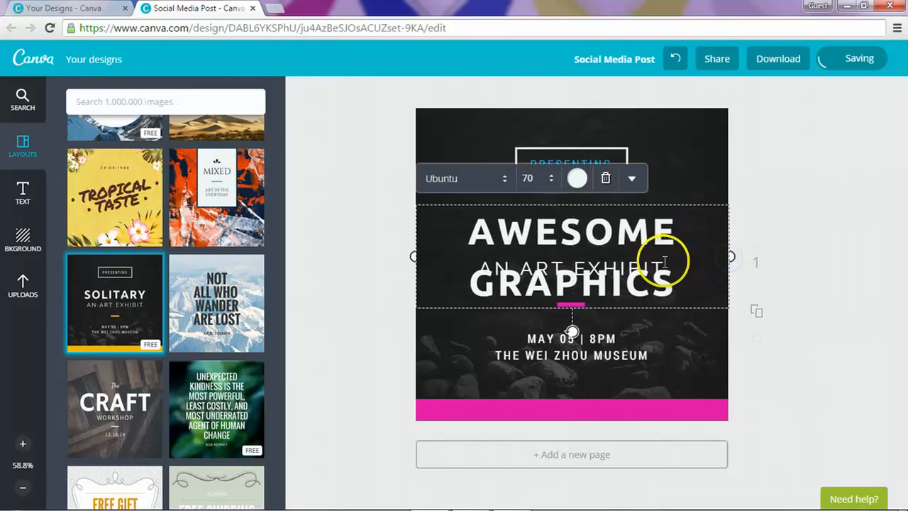
Step: Try Sacramento and Rye, then set the heading in Shadows Into Light
{"action": "left_click", "coordinate": [663, 203]}
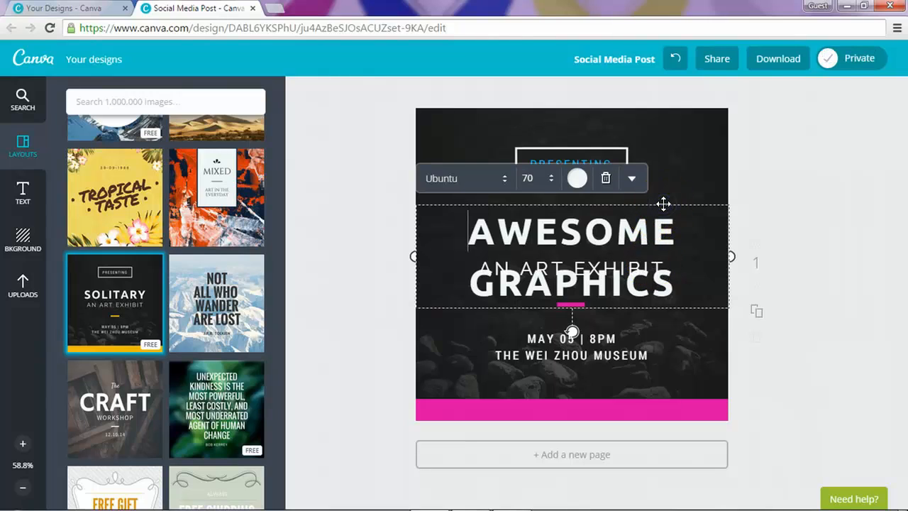
{"action": "left_click", "coordinate": [488, 180]}
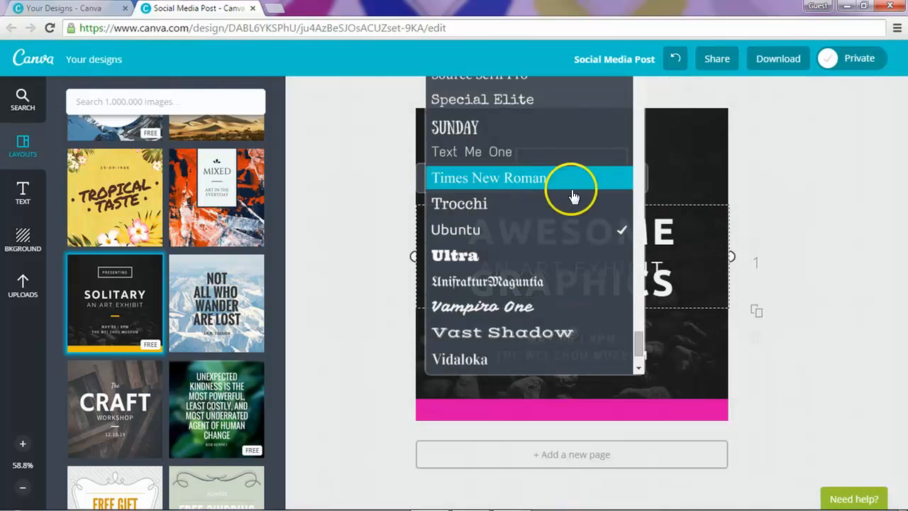
{"action": "left_click_drag", "start_coordinate": [639, 348], "coordinate": [640, 317]}
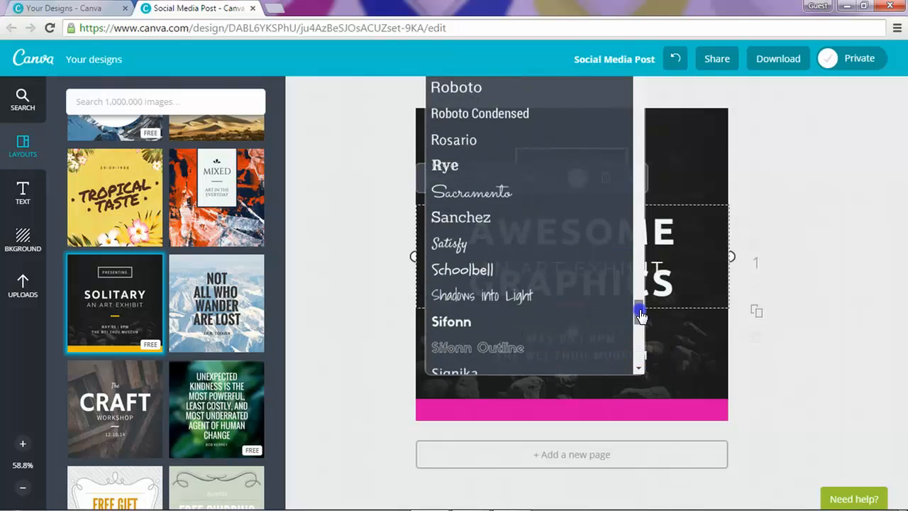
{"action": "left_click", "coordinate": [498, 197]}
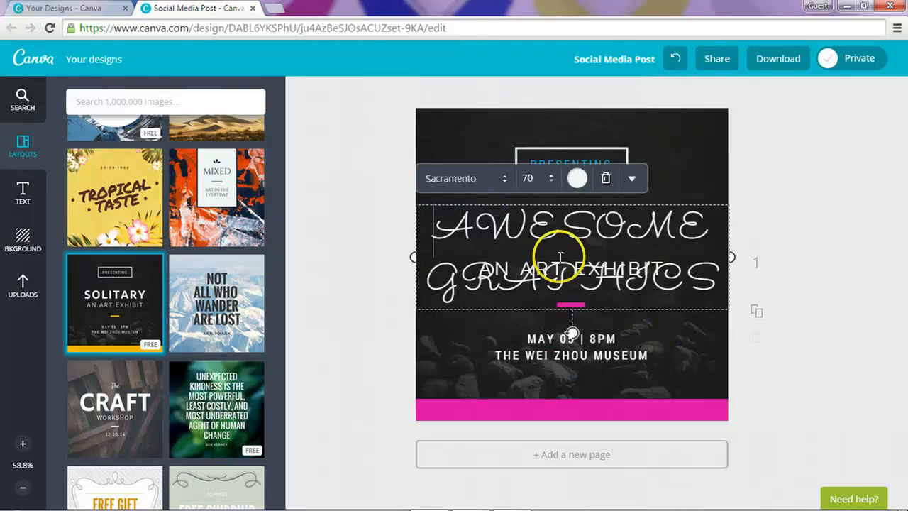
{"action": "left_click", "coordinate": [489, 186]}
{"action": "left_click", "coordinate": [493, 202]}
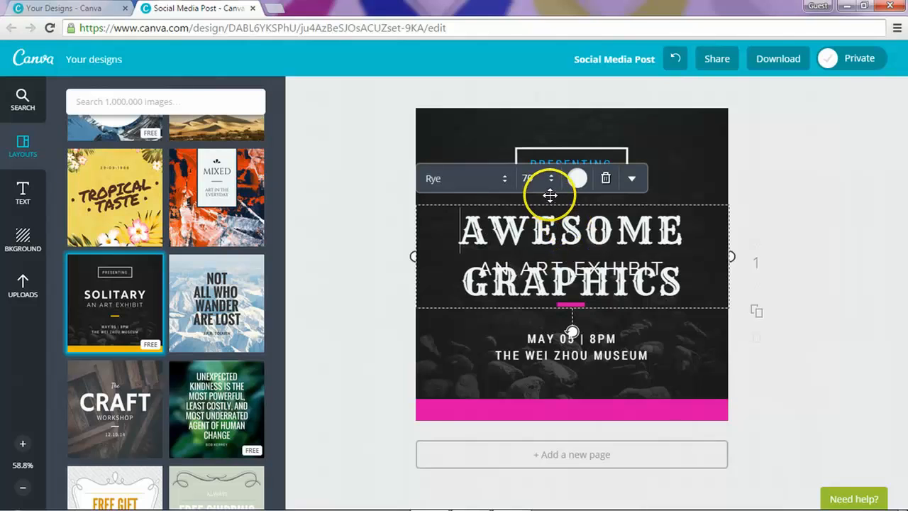
{"action": "left_click", "coordinate": [480, 183]}
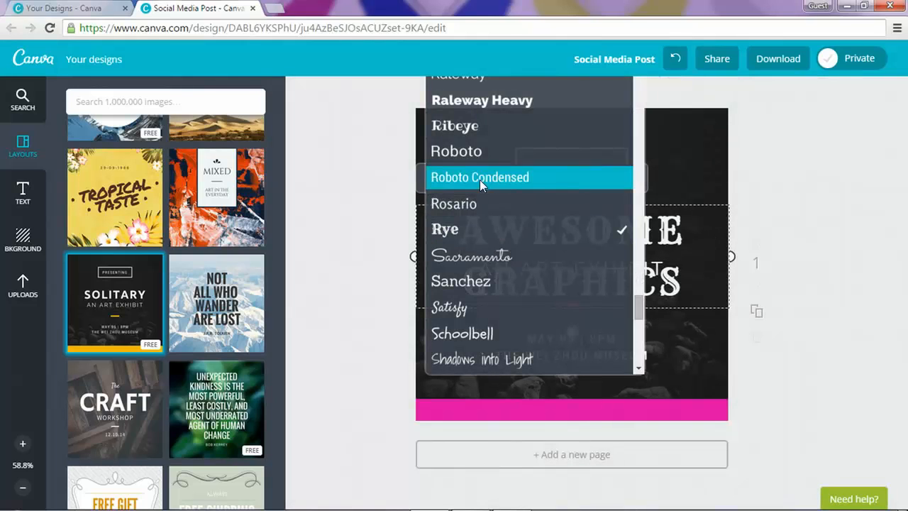
{"action": "left_click_drag", "start_coordinate": [640, 312], "coordinate": [640, 321]}
{"action": "left_click", "coordinate": [563, 237]}
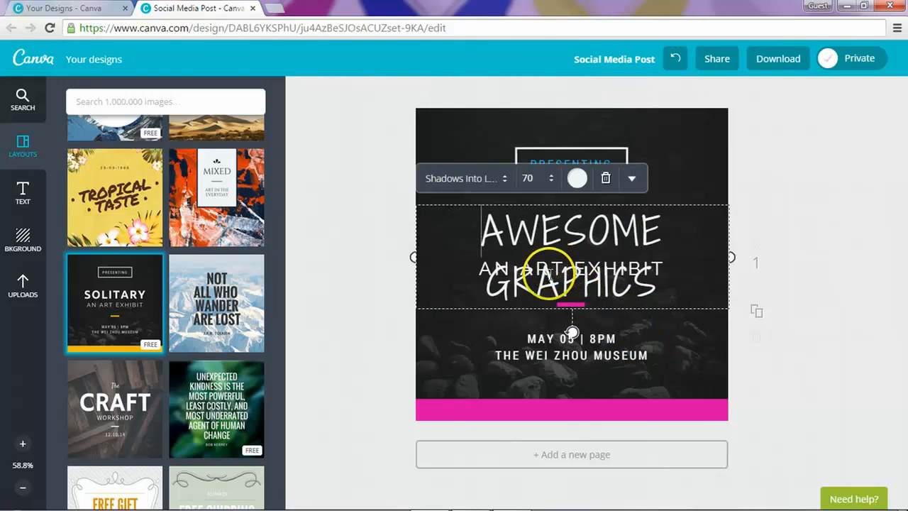
Step: Set the heading font size to 50, then step it up to 56
{"action": "left_click", "coordinate": [533, 180]}
{"action": "left_click", "coordinate": [527, 174]}
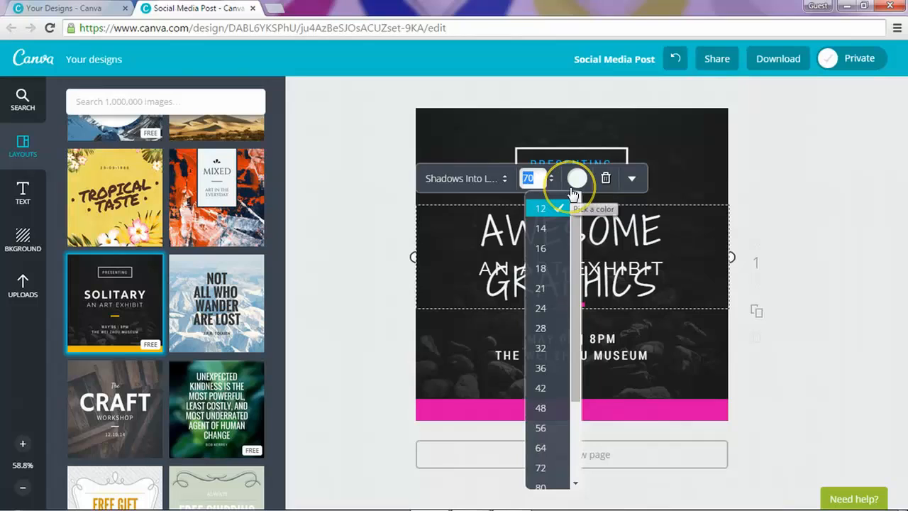
{"action": "type", "text": "50"}
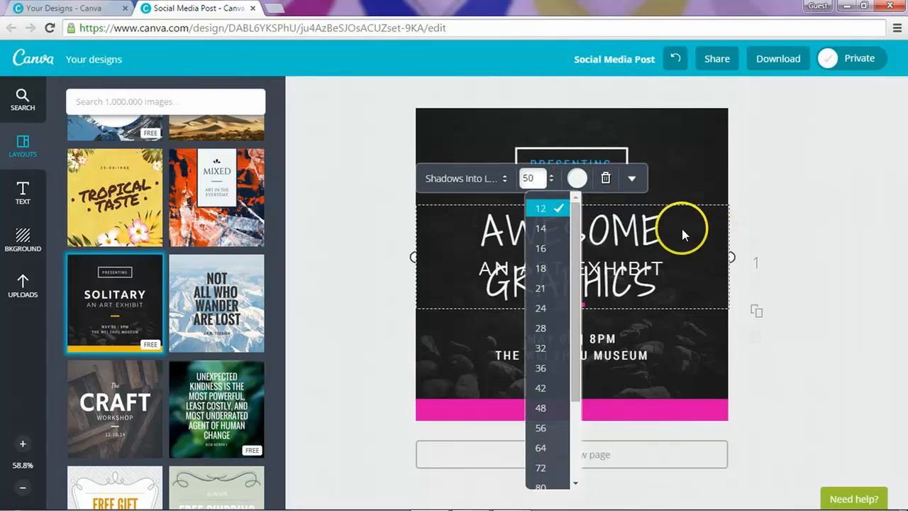
{"action": "key", "text": "Return"}
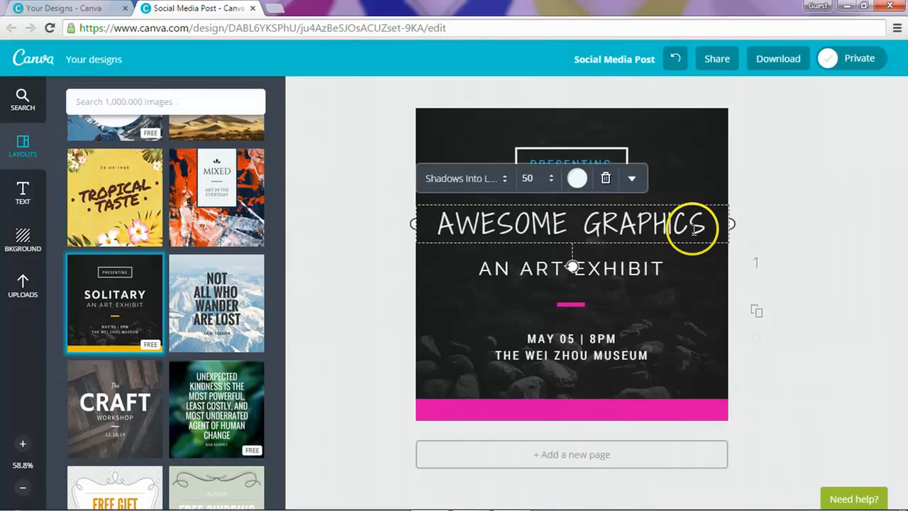
{"action": "left_click", "coordinate": [550, 175]}
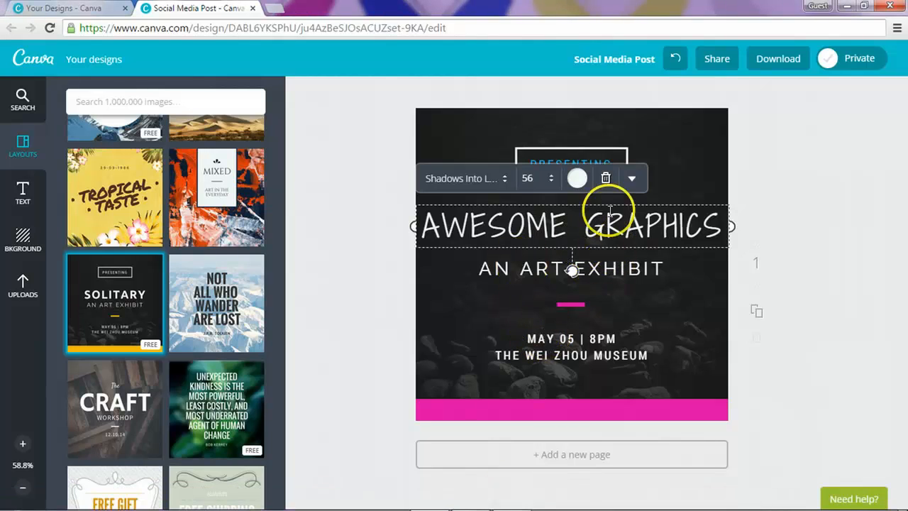
Step: Colour the AWESOME GRAPHICS heading yellow-green, code d7ff00, after trying plain yellow
{"action": "left_click", "coordinate": [578, 179]}
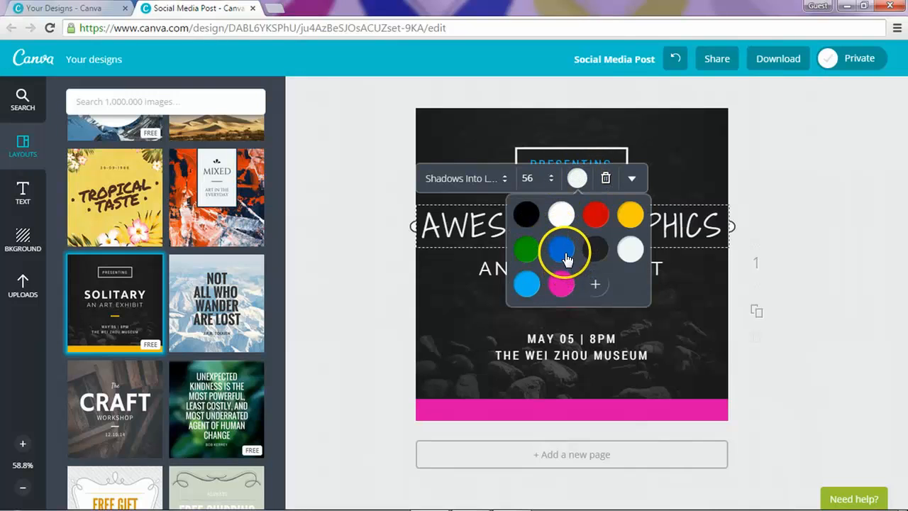
{"action": "left_click", "coordinate": [628, 216]}
{"action": "left_click", "coordinate": [765, 214]}
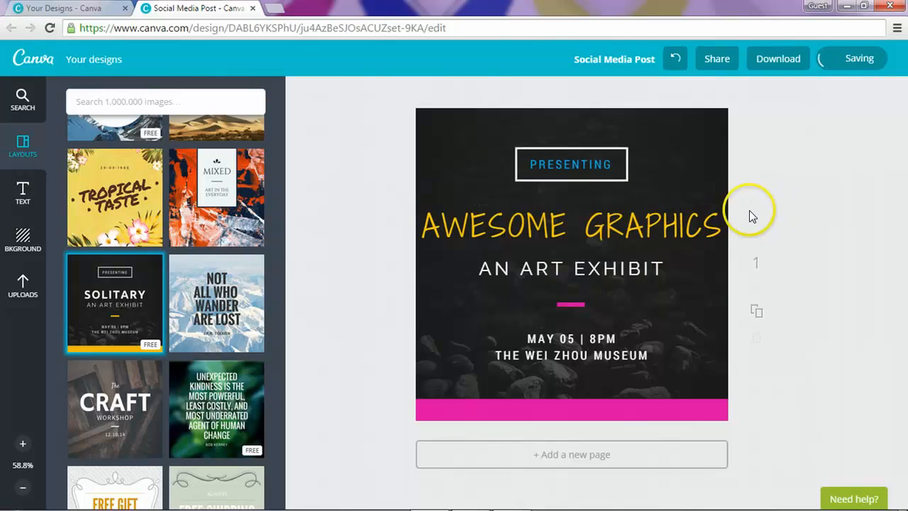
{"action": "left_click", "coordinate": [632, 221]}
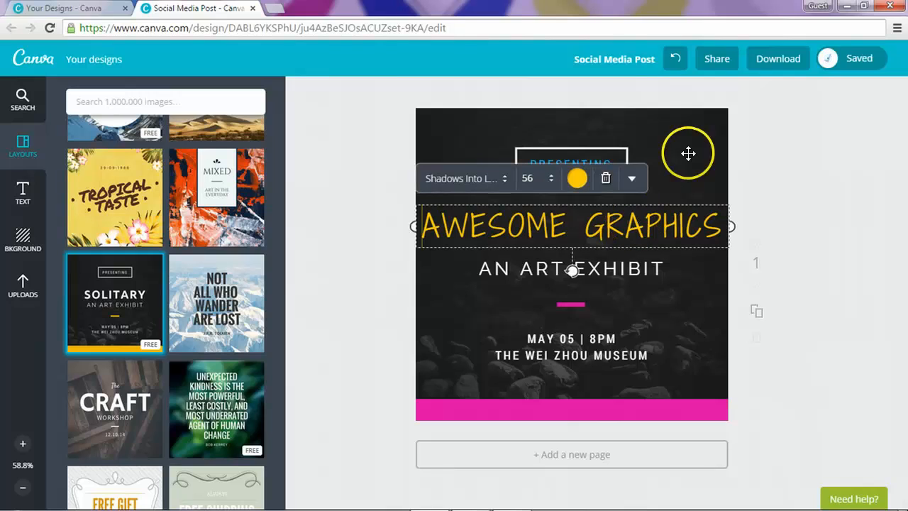
{"action": "left_click", "coordinate": [577, 178]}
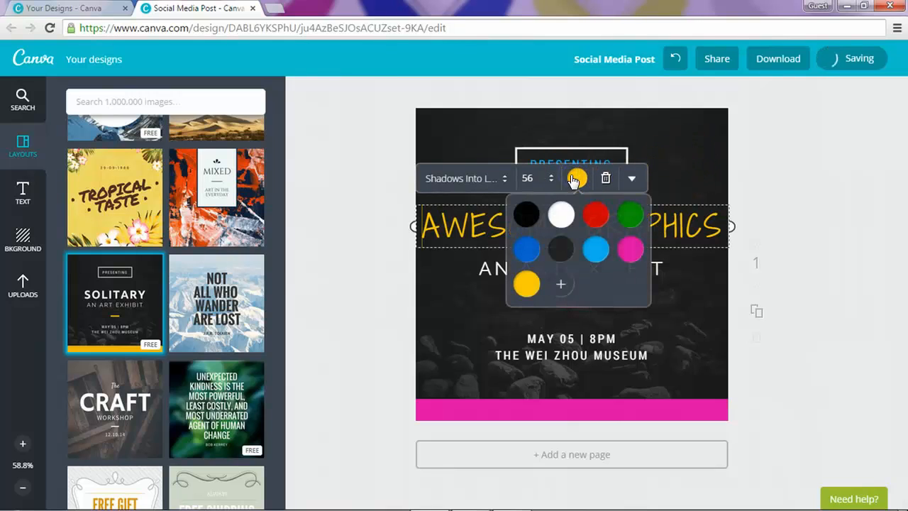
{"action": "left_click", "coordinate": [567, 278]}
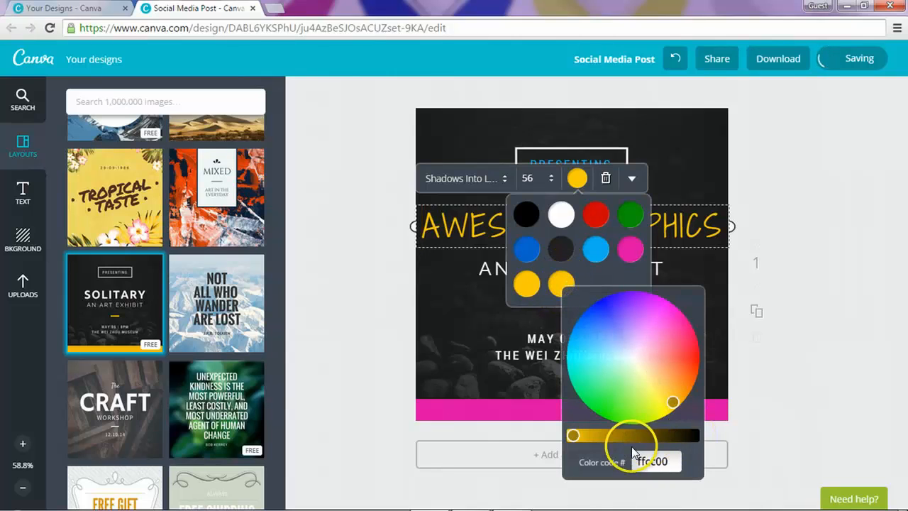
{"action": "mouse_move", "coordinate": [661, 405]}
{"action": "left_mouse_down"}
{"action": "mouse_move", "coordinate": [669, 401]}
{"action": "mouse_move", "coordinate": [659, 387]}
{"action": "mouse_move", "coordinate": [657, 405]}
{"action": "left_mouse_up"}
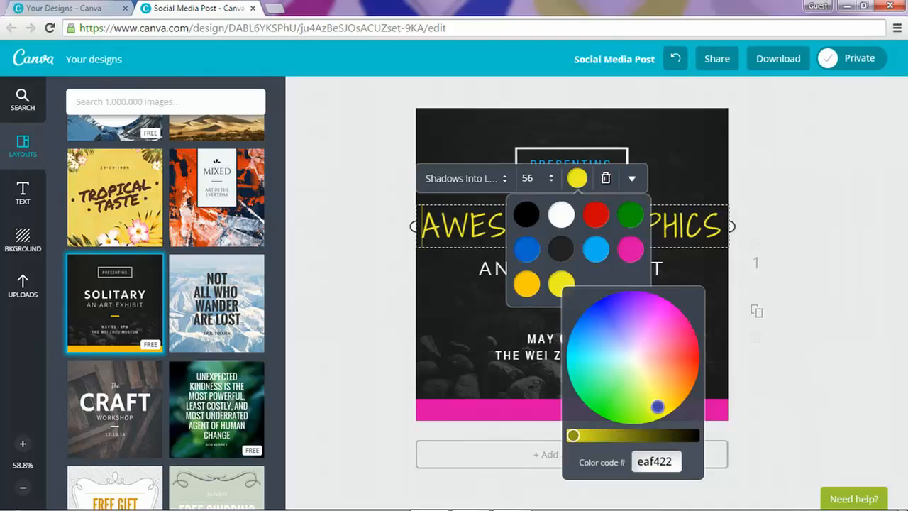
{"action": "left_click", "coordinate": [687, 312]}
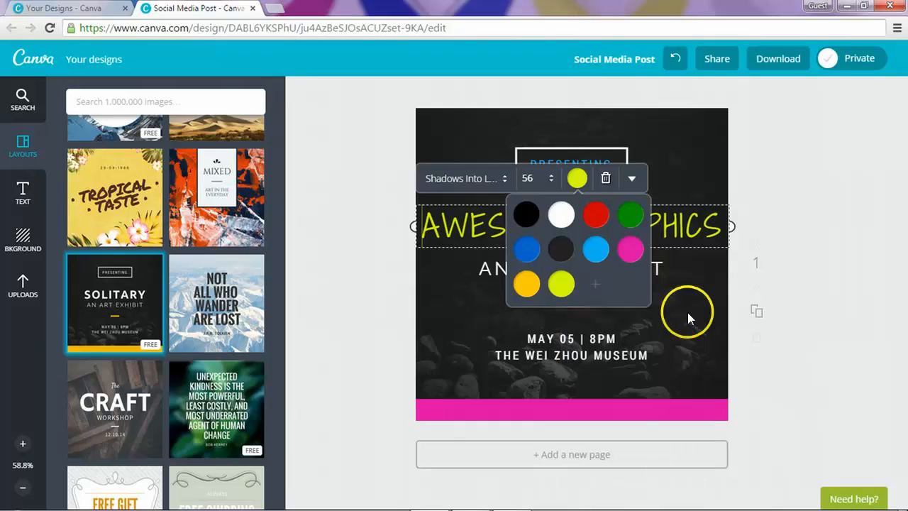
{"action": "left_click", "coordinate": [873, 182]}
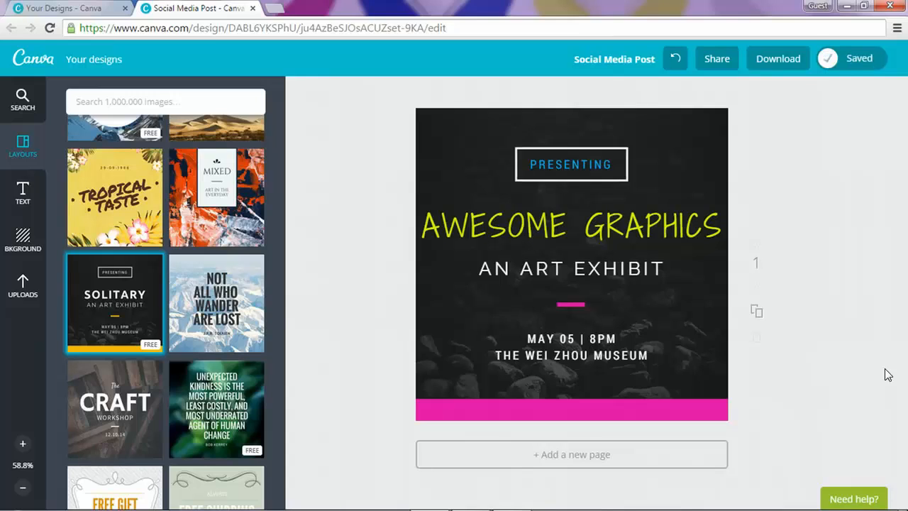
Step: Retype the AN ART EXHIBIT subtitle as A MINI COURSE, fixing the missing space
{"action": "double_click", "coordinate": [574, 269]}
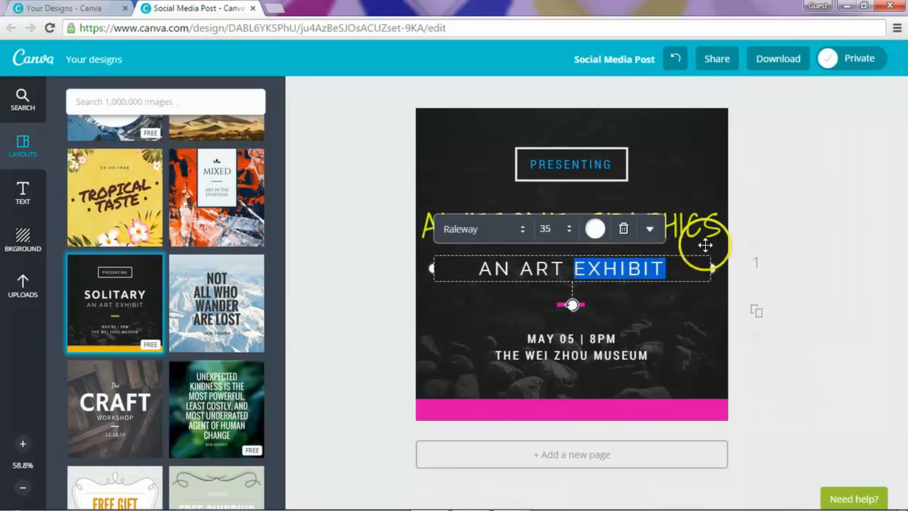
{"action": "left_click", "coordinate": [667, 269]}
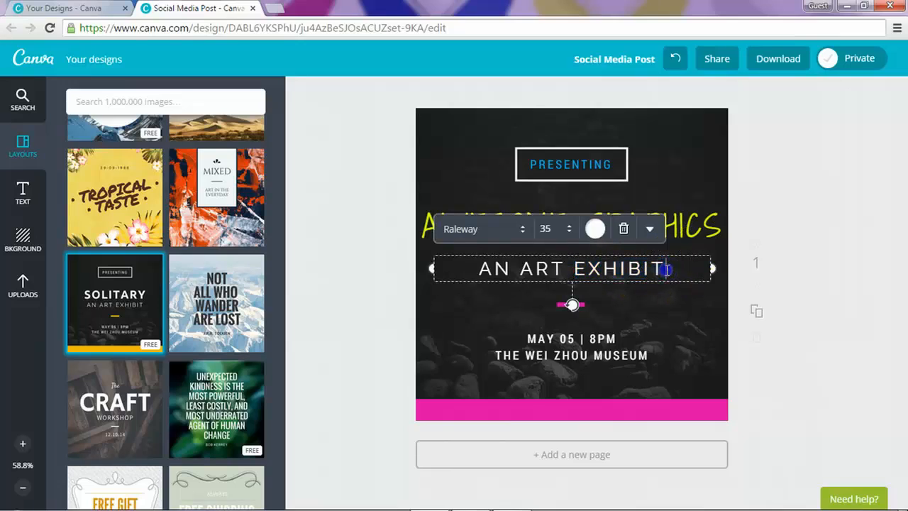
{"action": "left_click_drag", "start_coordinate": [666, 269], "coordinate": [477, 269]}
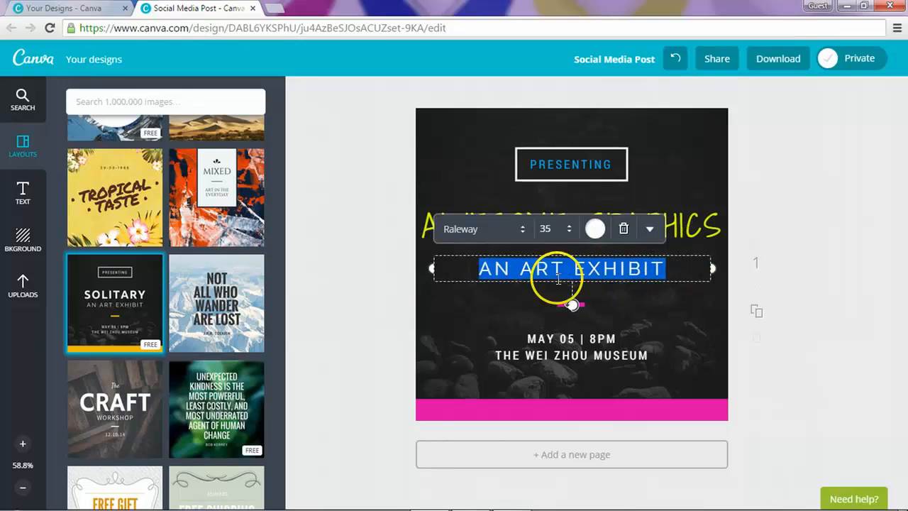
{"action": "type", "text": "AMINI COURSE"}
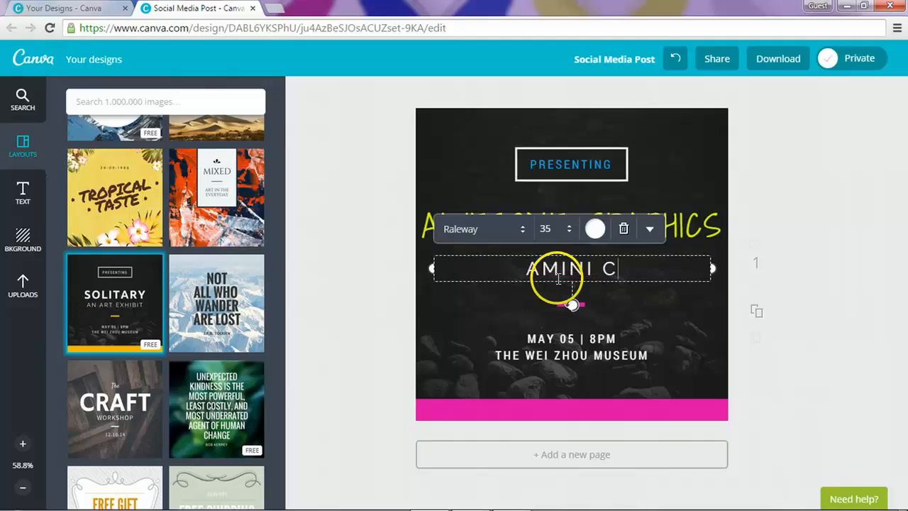
{"action": "left_click", "coordinate": [504, 268]}
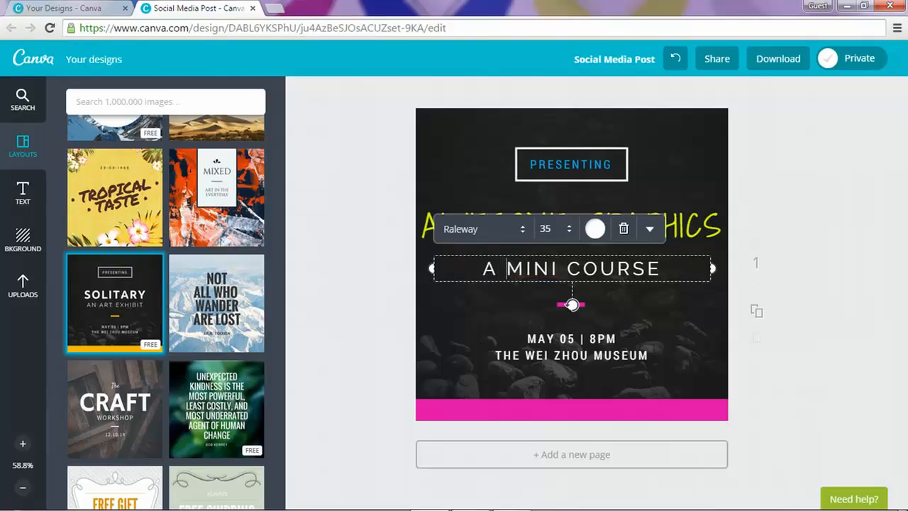
{"action": "left_click", "coordinate": [813, 176]}
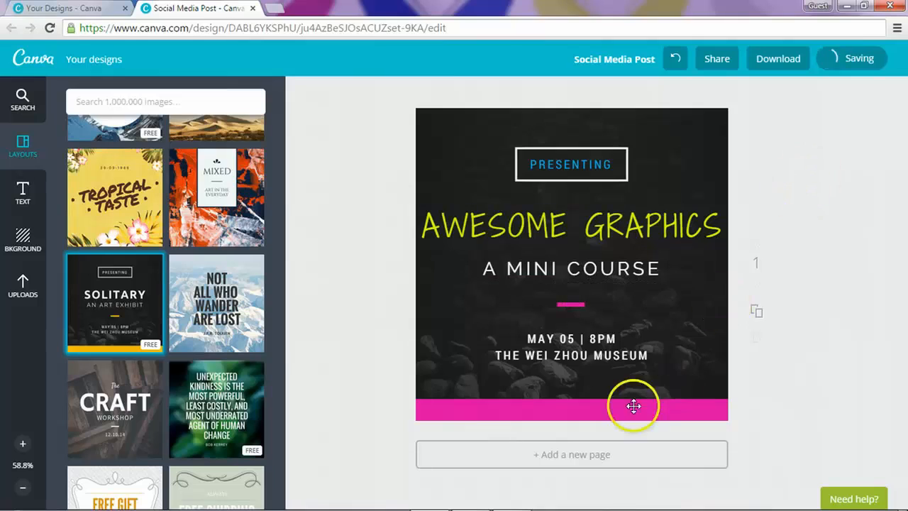
Step: Replace the MAY 05 | 8PM line with the host's website and the museum line with a HOSTED BY credit
{"action": "double_click", "coordinate": [548, 338]}
{"action": "left_click", "coordinate": [629, 338]}
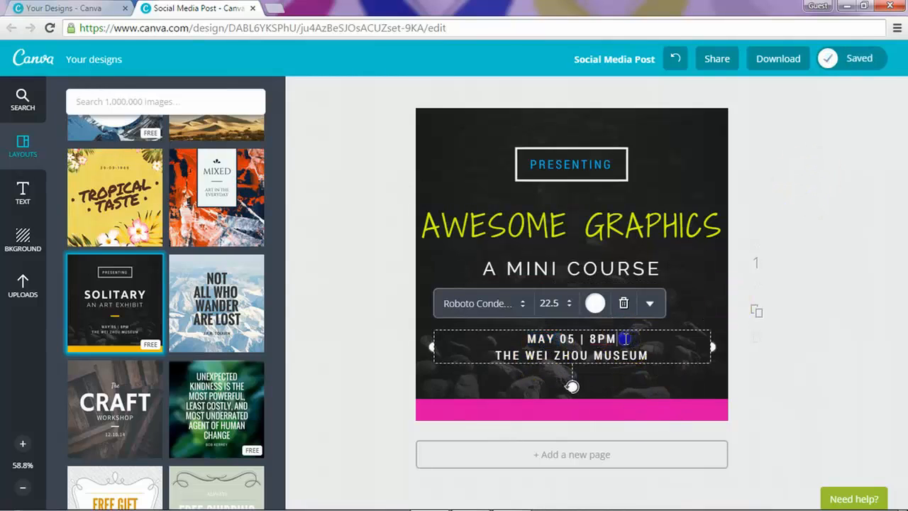
{"action": "left_click_drag", "start_coordinate": [625, 339], "coordinate": [524, 339]}
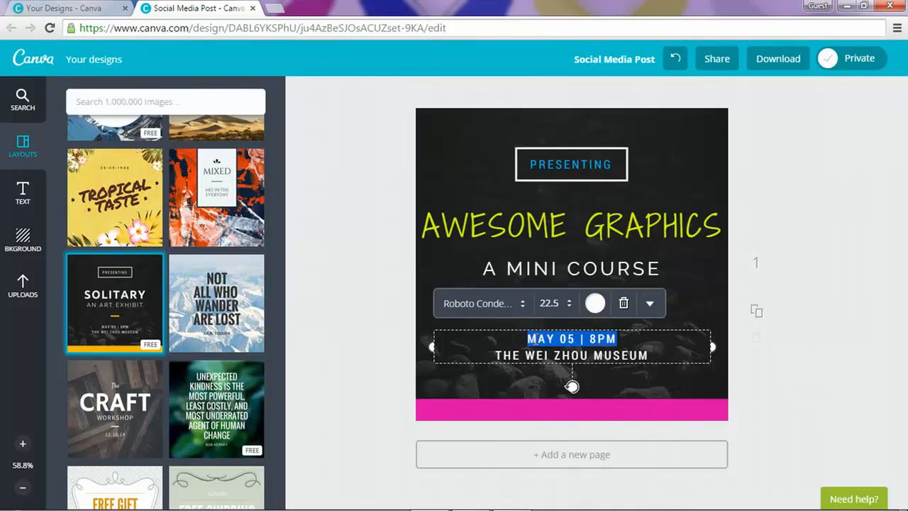
{"action": "type", "text": "WWW.SOCIALLYNINA.COM"}
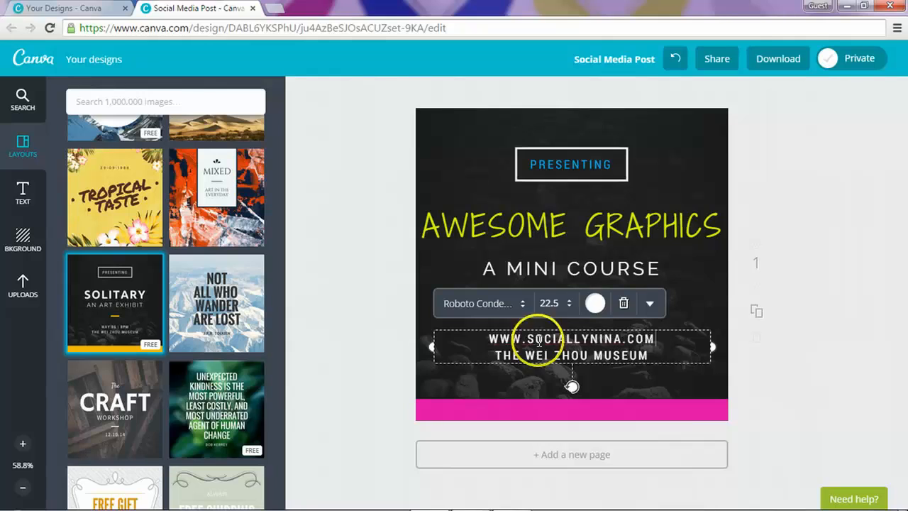
{"action": "left_click_drag", "start_coordinate": [650, 356], "coordinate": [476, 364]}
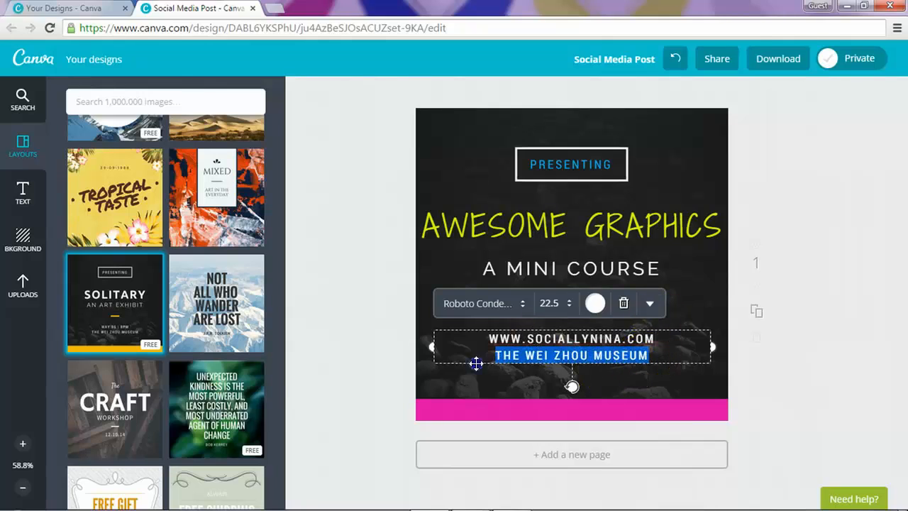
{"action": "type", "text": "HOSTE"}
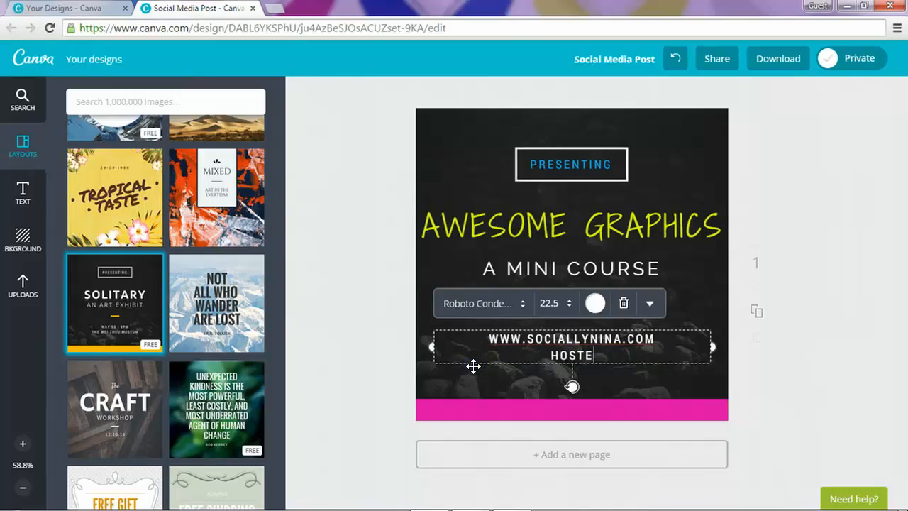
{"action": "type", "text": "D BY SOCIALLY NINA"}
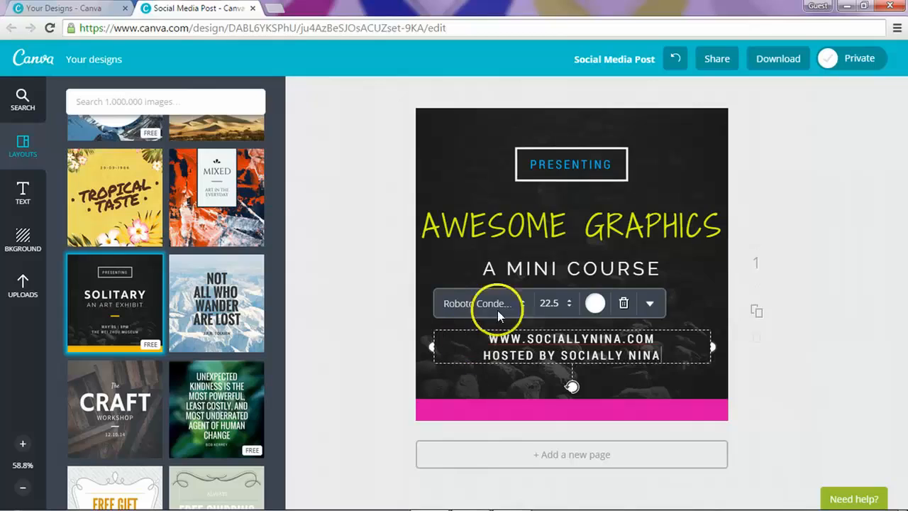
{"action": "left_click", "coordinate": [837, 224]}
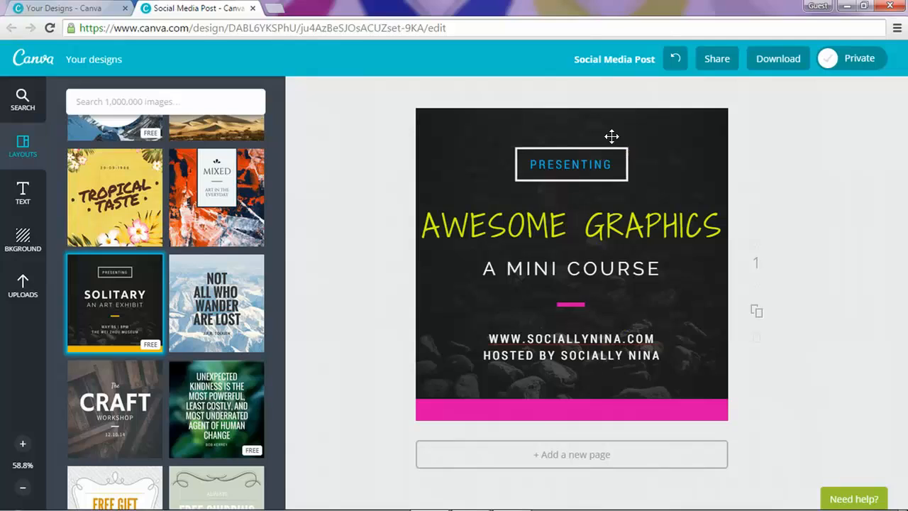
{"action": "left_click", "coordinate": [642, 164]}
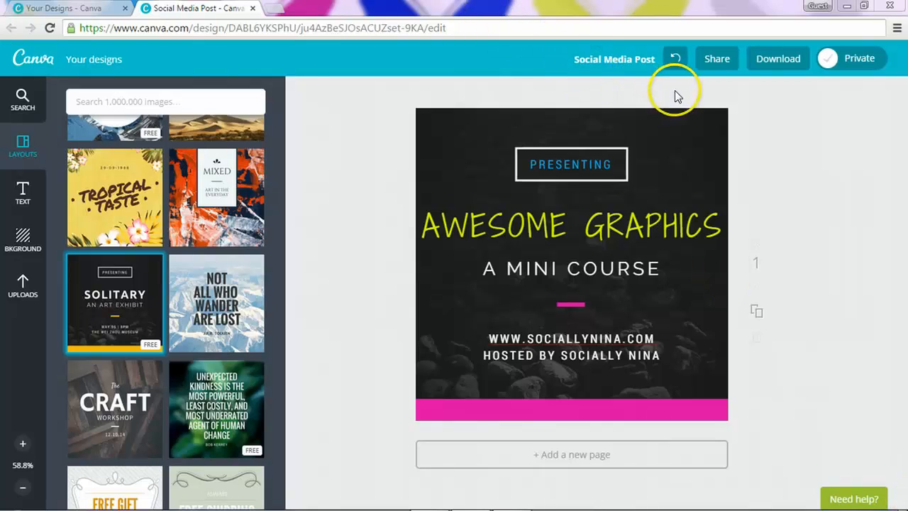
Step: Download the design as a PNG image (Social Media Post.png) and dismiss the 'Your design is ready' notice
{"action": "left_click", "coordinate": [772, 62]}
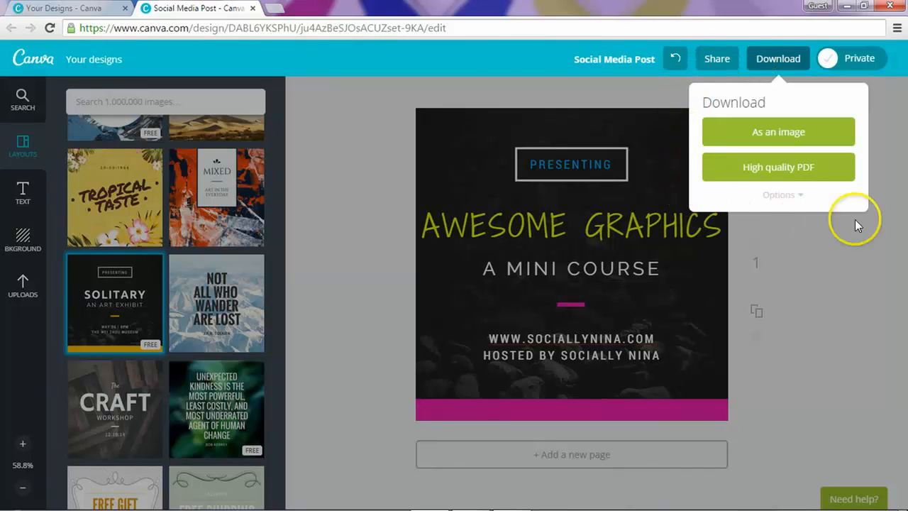
{"action": "left_click", "coordinate": [775, 134]}
{"action": "left_click", "coordinate": [774, 133]}
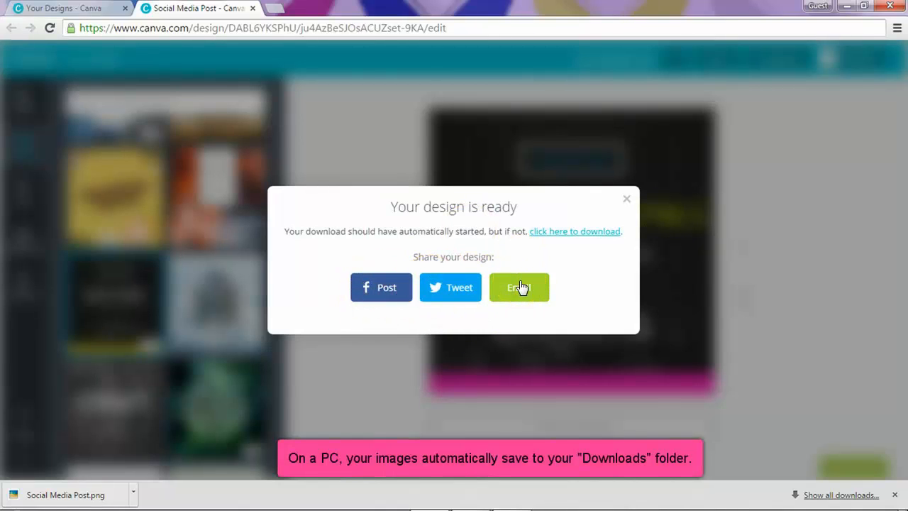
{"action": "left_click", "coordinate": [627, 202]}
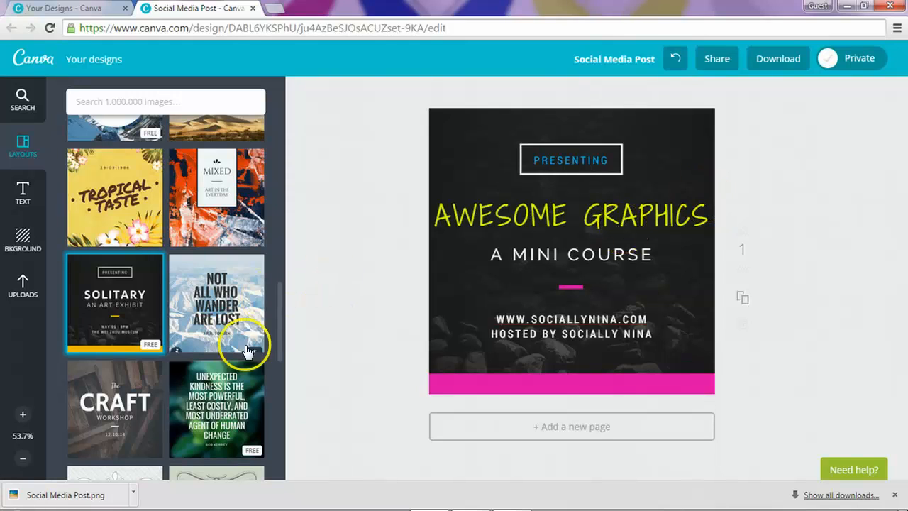
{"action": "left_click", "coordinate": [132, 490]}
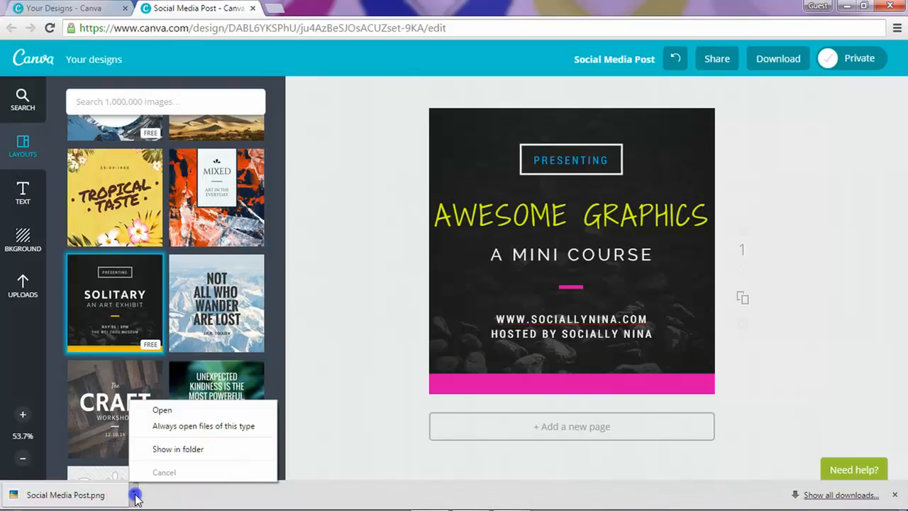
{"action": "left_click", "coordinate": [158, 411]}
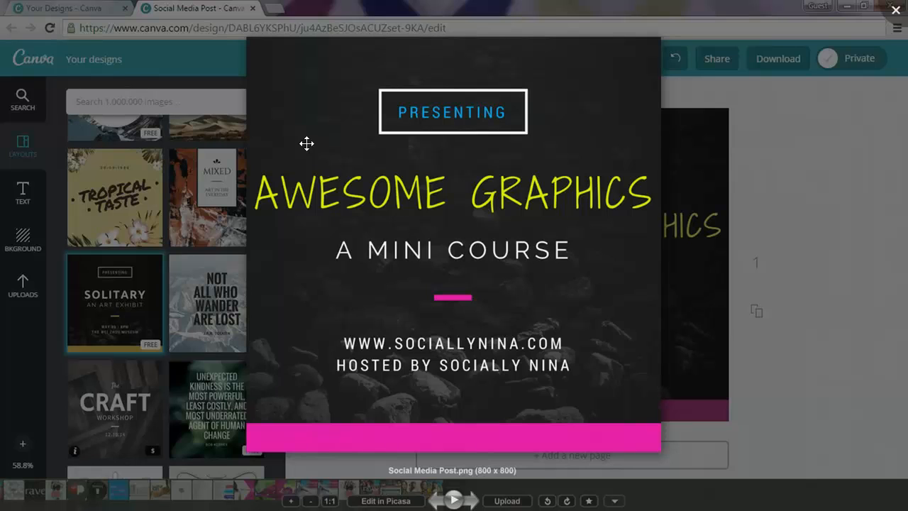
{"action": "left_click", "coordinate": [896, 14]}
{"action": "mouse_move", "coordinate": [486, 500]}
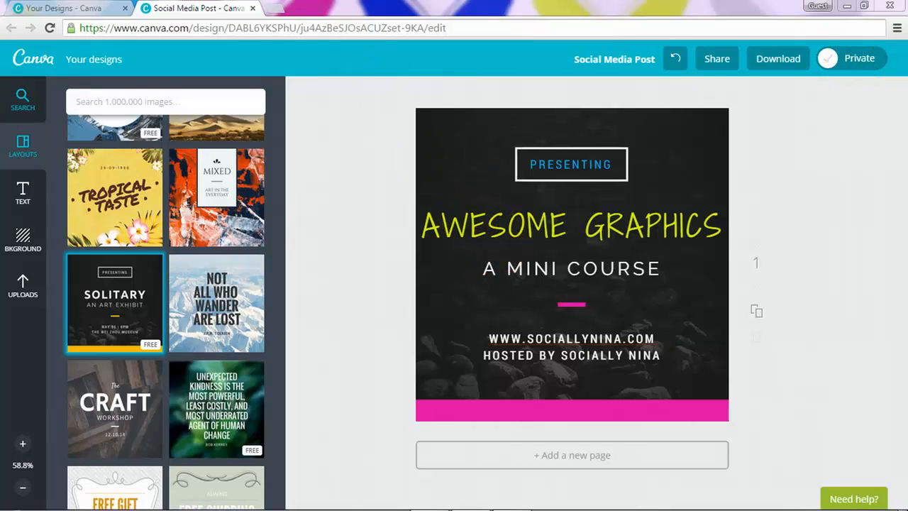
Step: Return from the editor to Your designs and reload the page
{"action": "left_click", "coordinate": [89, 63]}
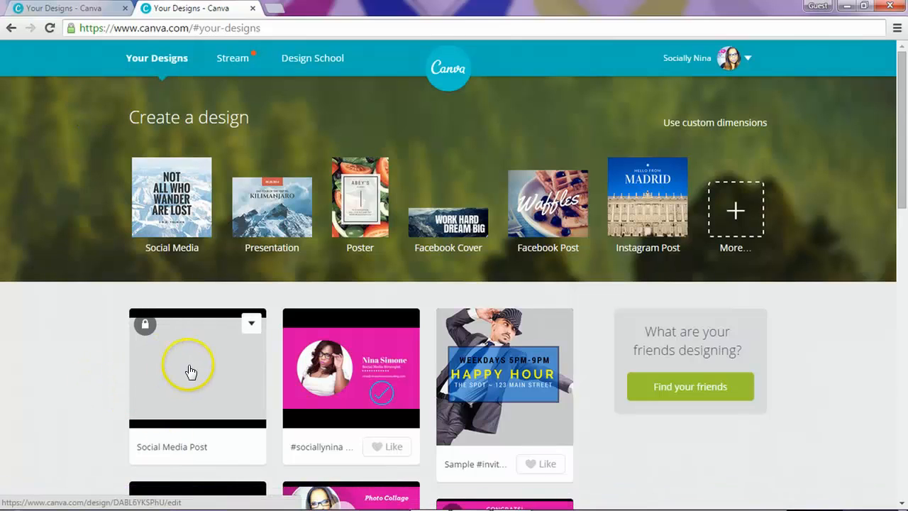
{"action": "right_click", "coordinate": [66, 341]}
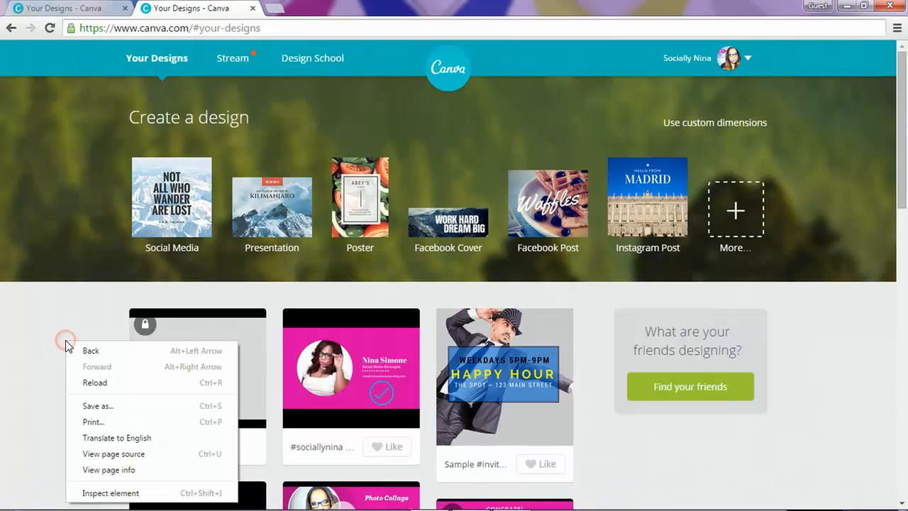
{"action": "left_click", "coordinate": [88, 383]}
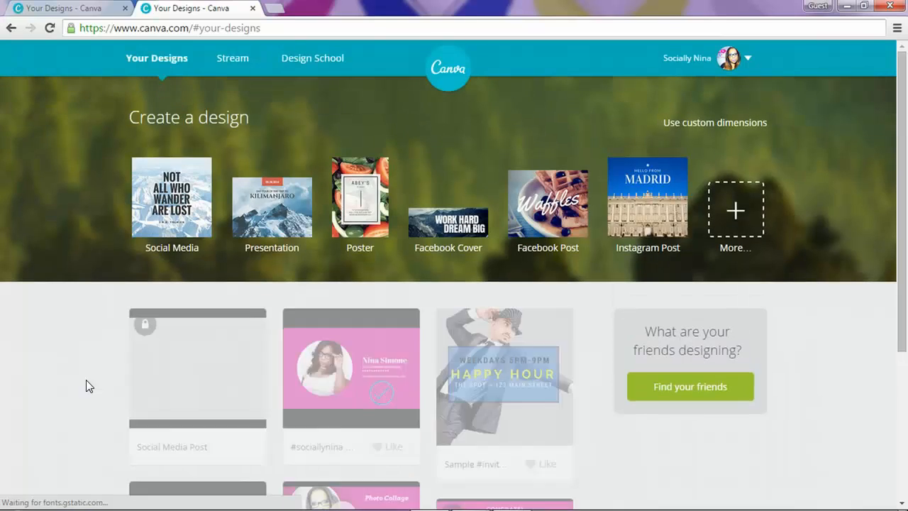
{"action": "left_click", "coordinate": [184, 387]}
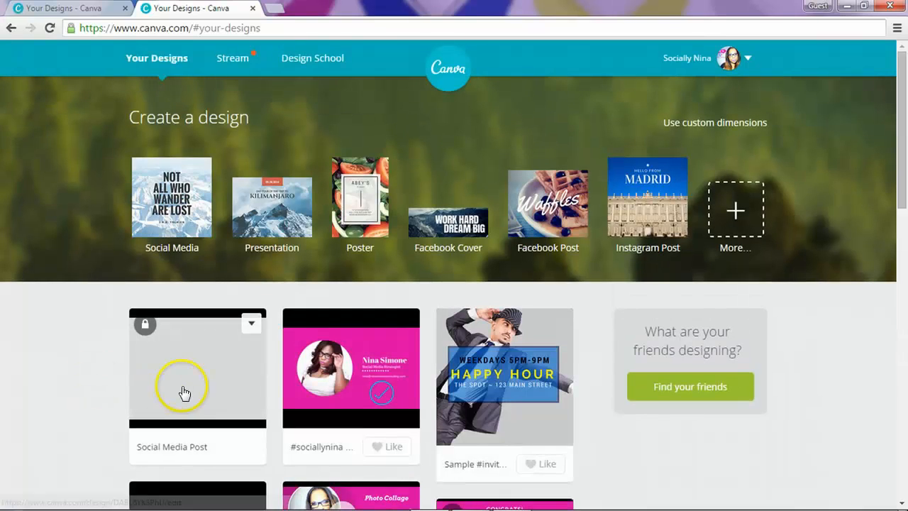
Step: Copy the Social Media Post design and reload the designs list so the duplicate appears
{"action": "left_click", "coordinate": [252, 326]}
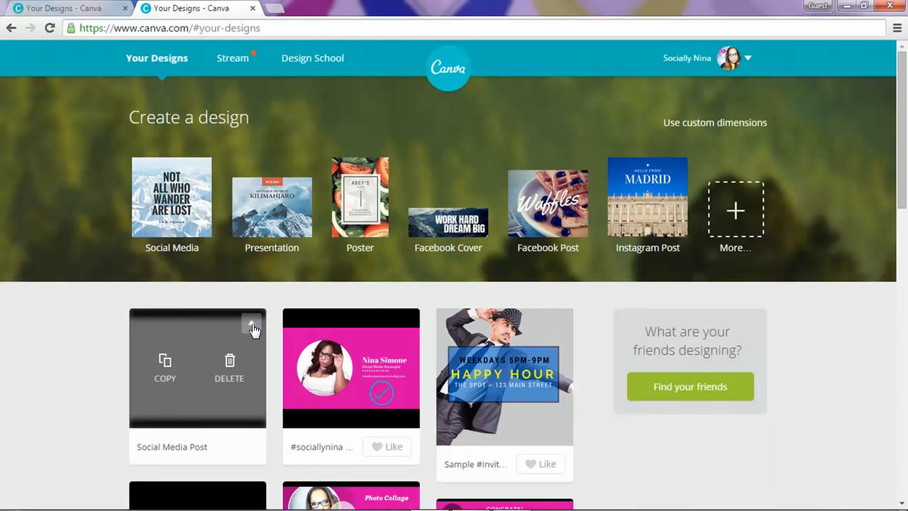
{"action": "left_click", "coordinate": [171, 366]}
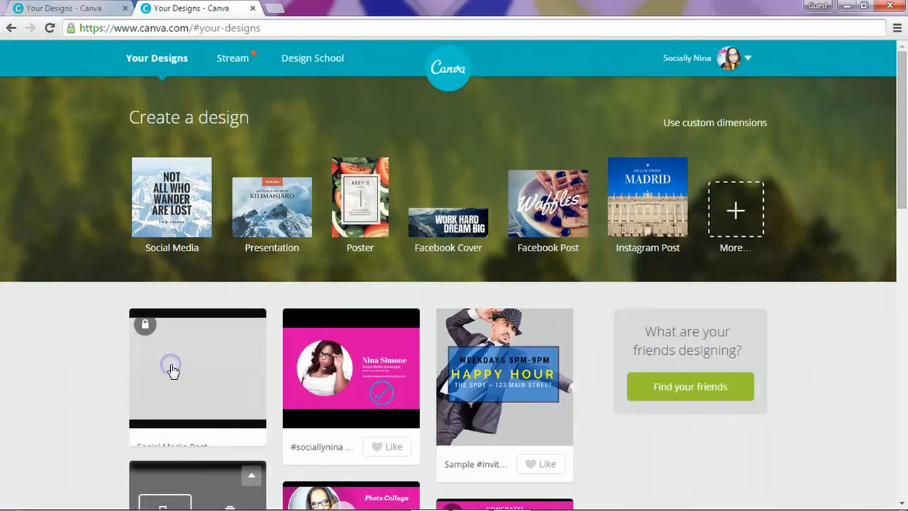
{"action": "scroll", "coordinate": [261, 376], "scroll_direction": "down", "scroll_amount": 1}
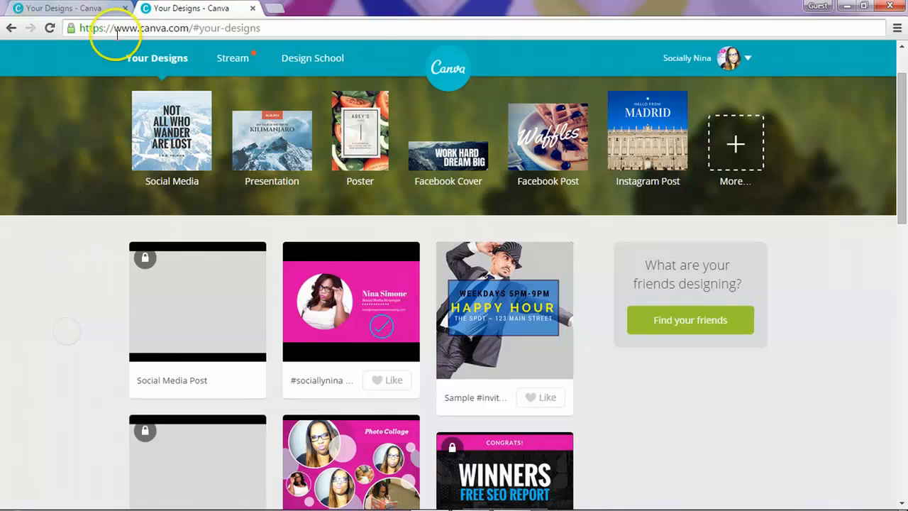
{"action": "left_click", "coordinate": [100, 8]}
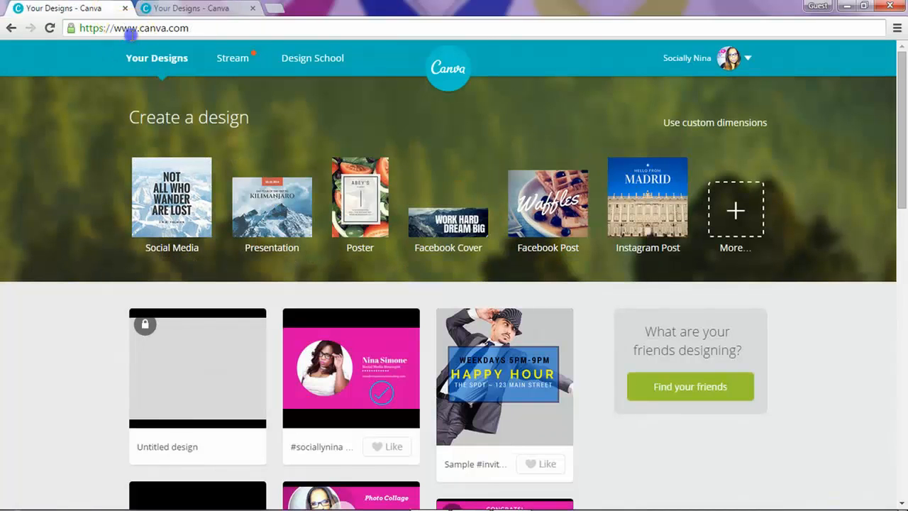
{"action": "left_click", "coordinate": [131, 34]}
{"action": "key", "text": "Return"}
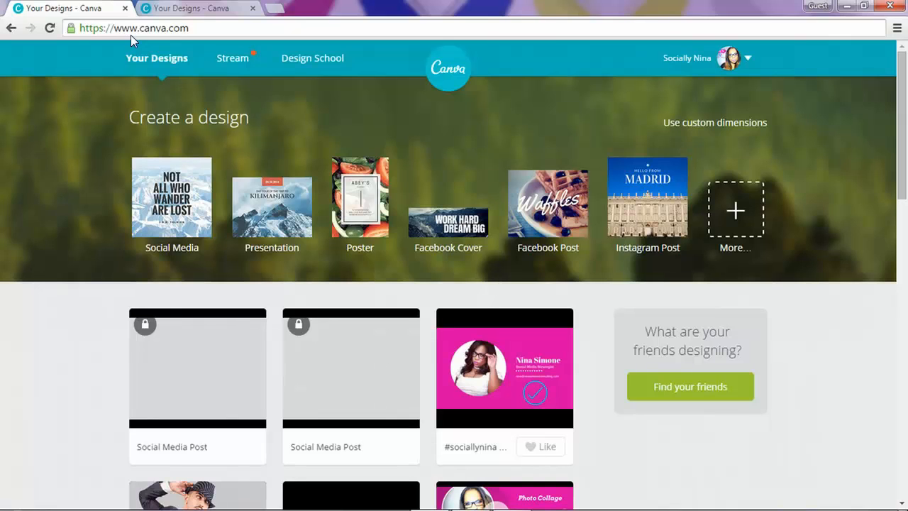
{"action": "left_click", "coordinate": [187, 8]}
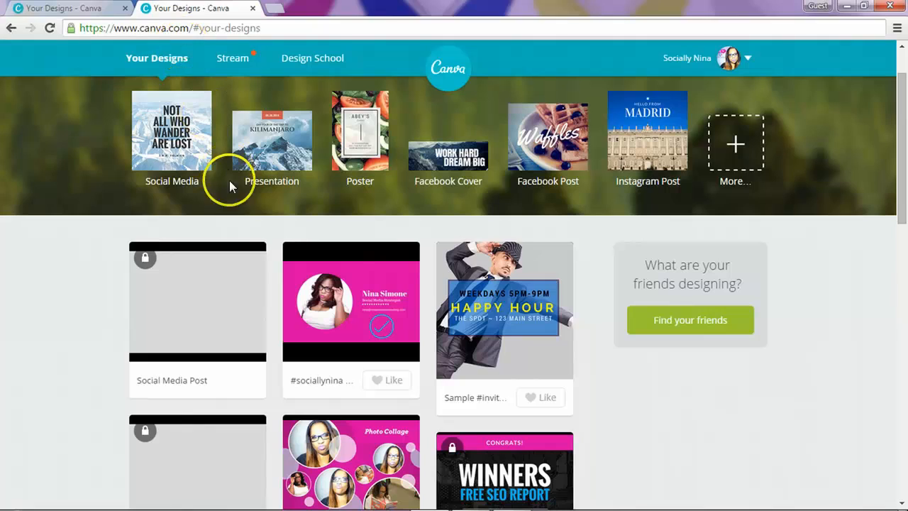
{"action": "mouse_move", "coordinate": [178, 324]}
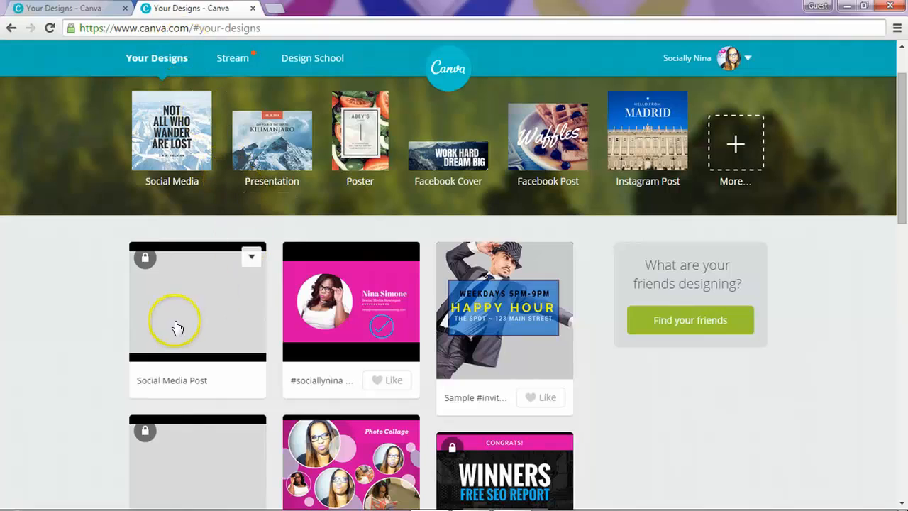
{"action": "left_click", "coordinate": [250, 258]}
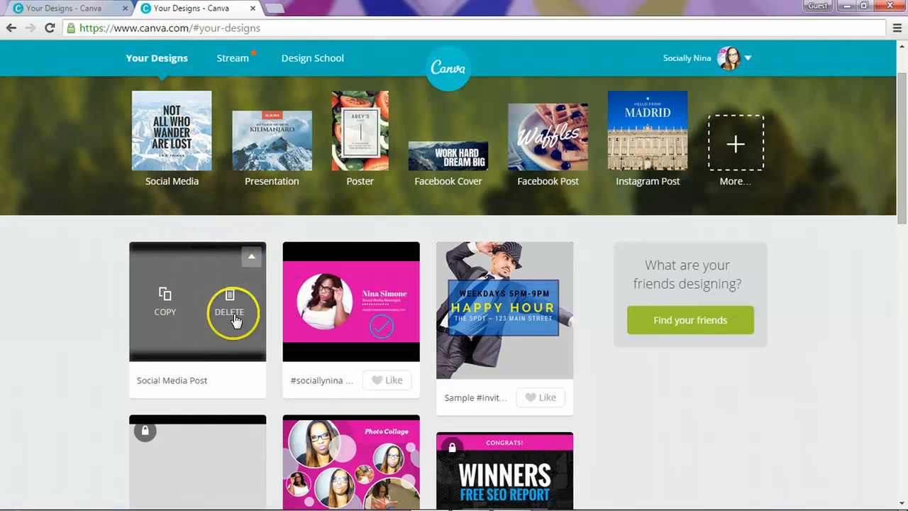
Step: Delete the duplicate Social Media Post card so its tile shows DELETED
{"action": "left_click", "coordinate": [253, 260]}
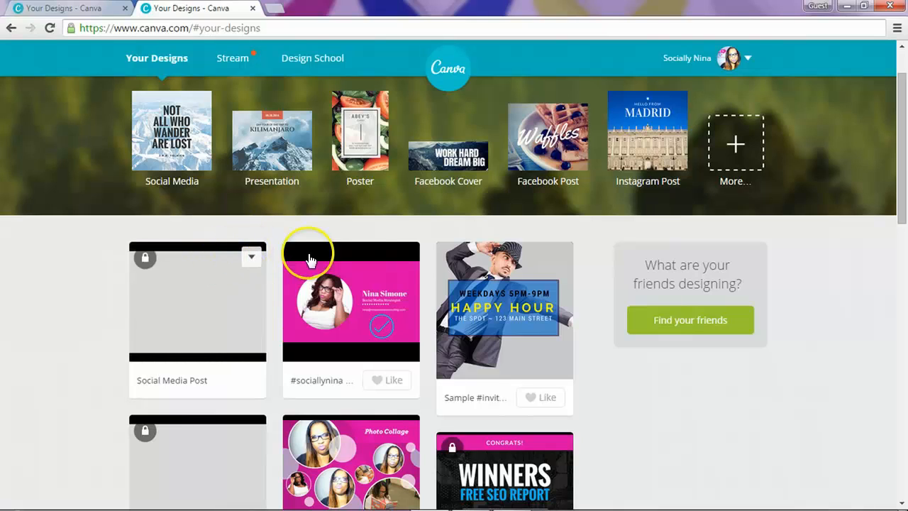
{"action": "left_click", "coordinate": [253, 262]}
{"action": "left_click", "coordinate": [227, 305]}
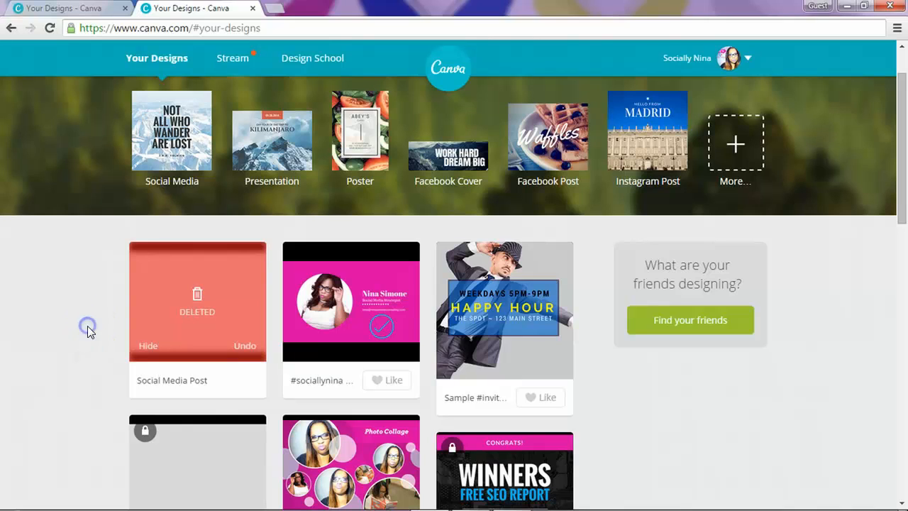
{"action": "scroll", "coordinate": [109, 302], "scroll_direction": "down", "scroll_amount": 1}
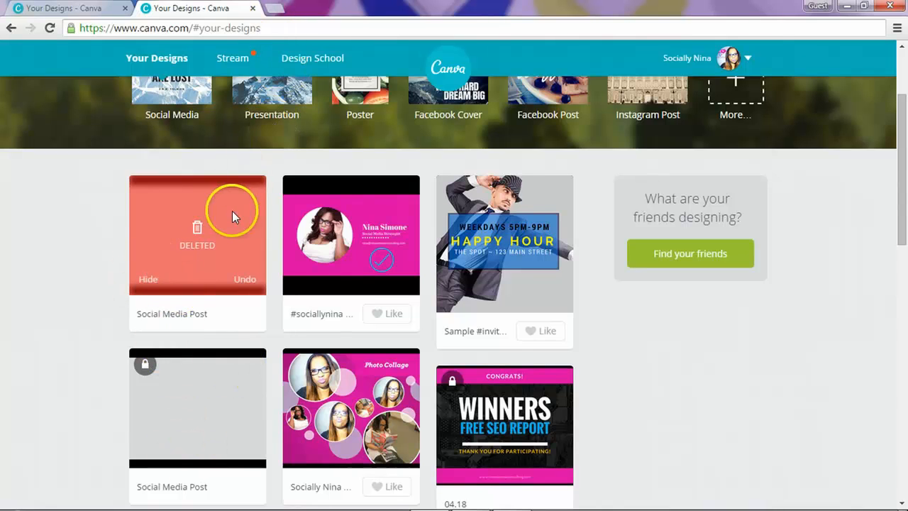
{"action": "scroll", "coordinate": [232, 211], "scroll_direction": "up", "scroll_amount": 2}
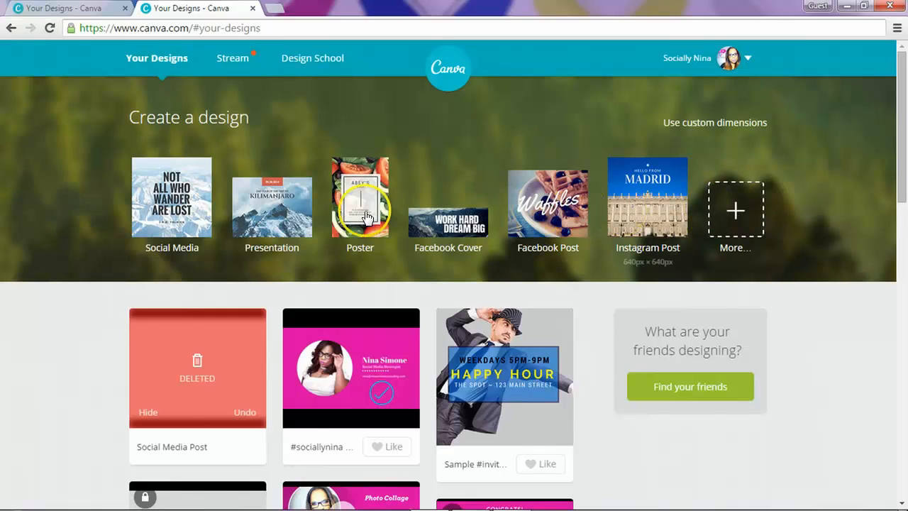
Step: Start a new square Social Media design and close the leftover designs-list tab
{"action": "left_click", "coordinate": [149, 186]}
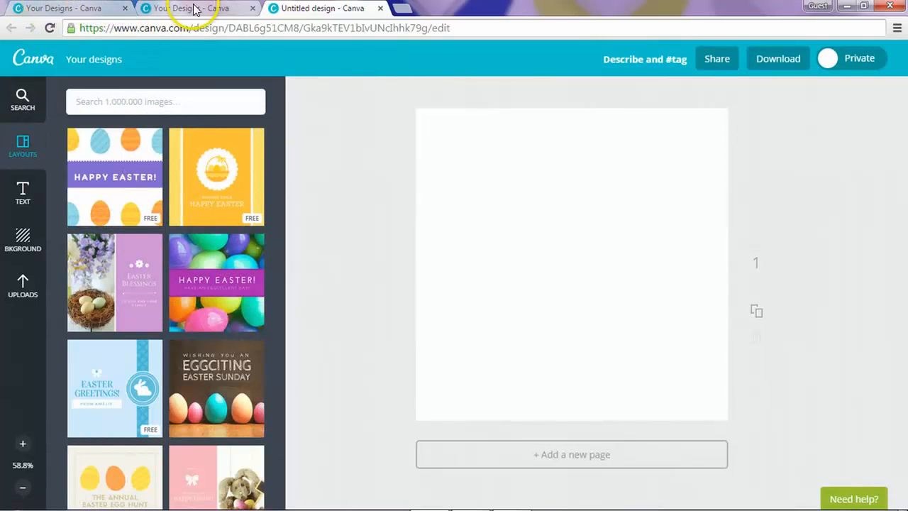
{"action": "left_click", "coordinate": [234, 13]}
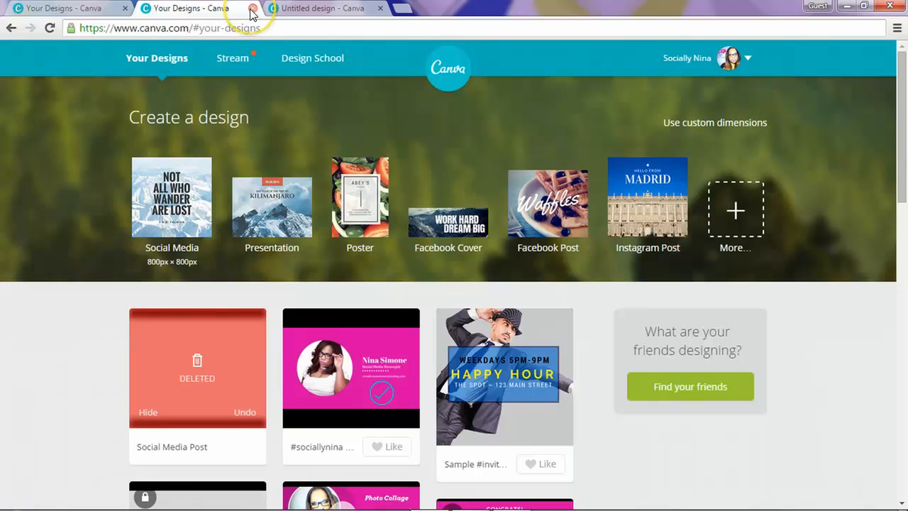
{"action": "left_click", "coordinate": [251, 9]}
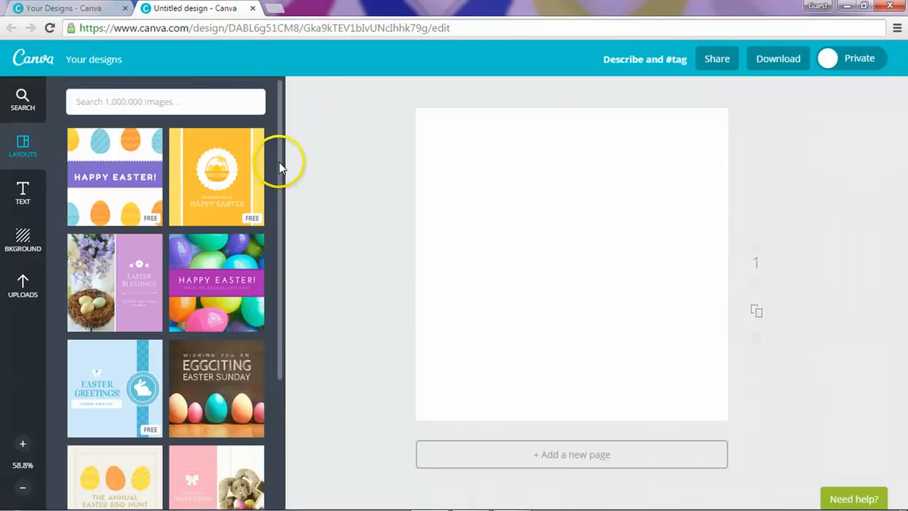
Step: Apply the Show Your Support Today layout from the Layouts panel
{"action": "left_click_drag", "start_coordinate": [277, 162], "coordinate": [278, 434]}
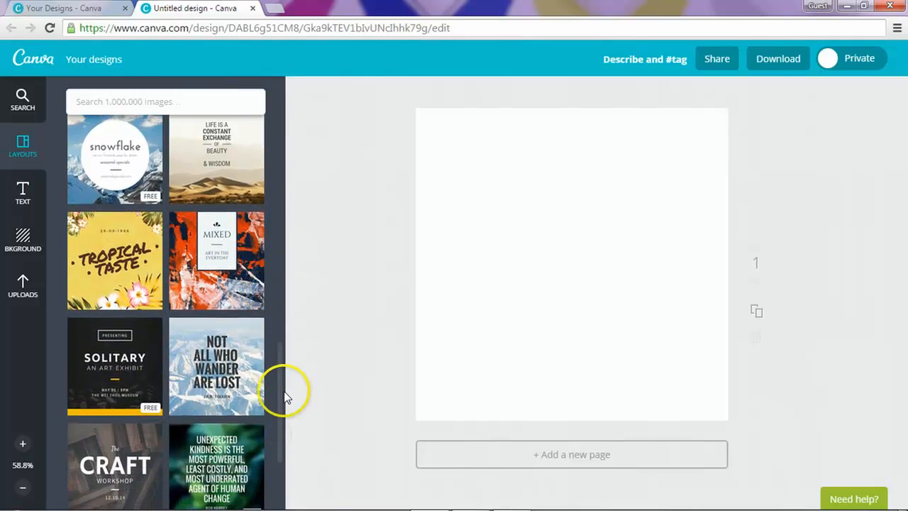
{"action": "left_click_drag", "start_coordinate": [278, 387], "coordinate": [289, 461]}
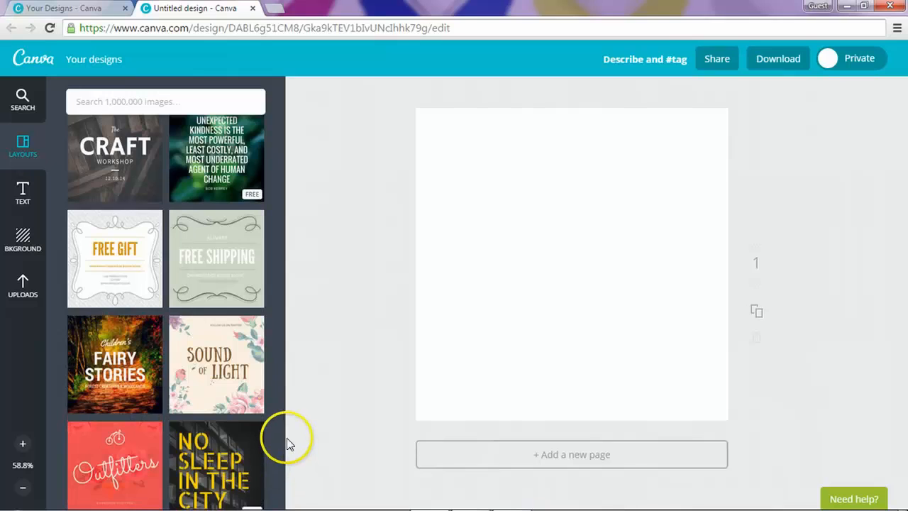
{"action": "scroll", "coordinate": [282, 436], "scroll_direction": "down", "scroll_amount": 10}
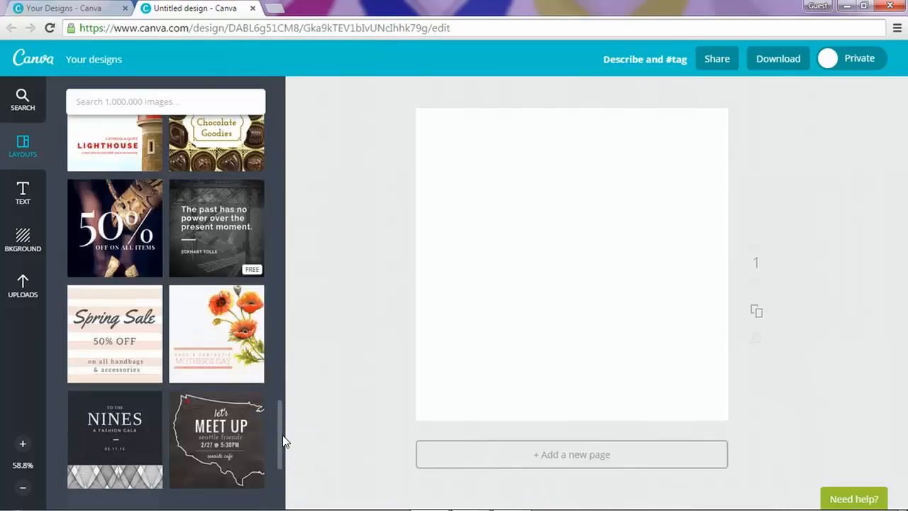
{"action": "scroll", "coordinate": [282, 435], "scroll_direction": "down", "scroll_amount": 9}
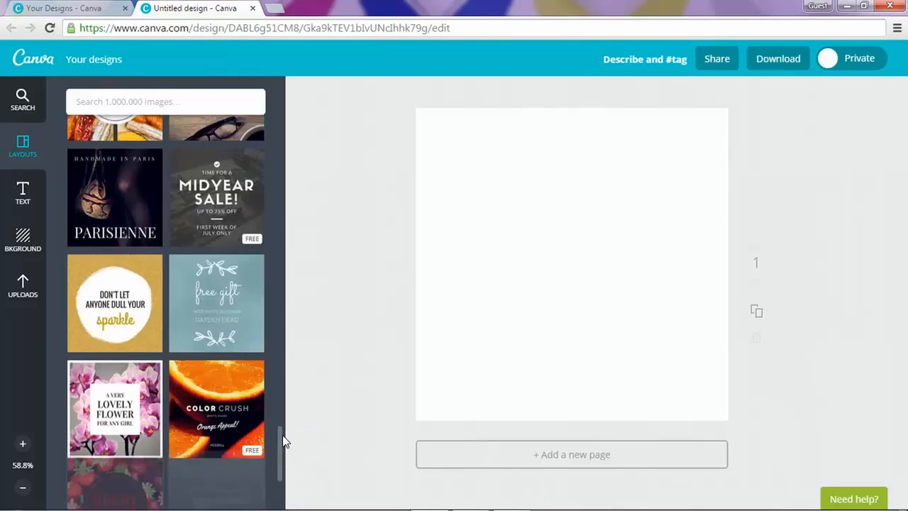
{"action": "scroll", "coordinate": [283, 440], "scroll_direction": "down", "scroll_amount": 10}
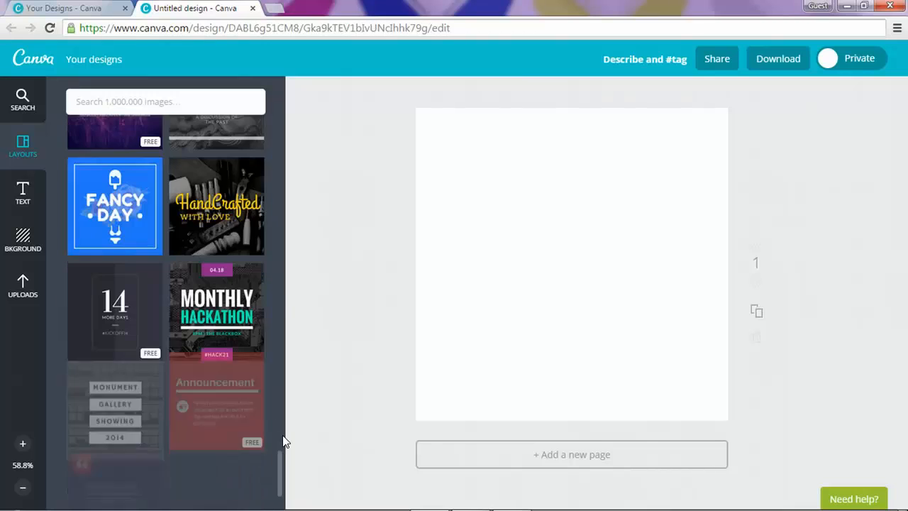
{"action": "scroll", "coordinate": [283, 440], "scroll_direction": "down", "scroll_amount": 5}
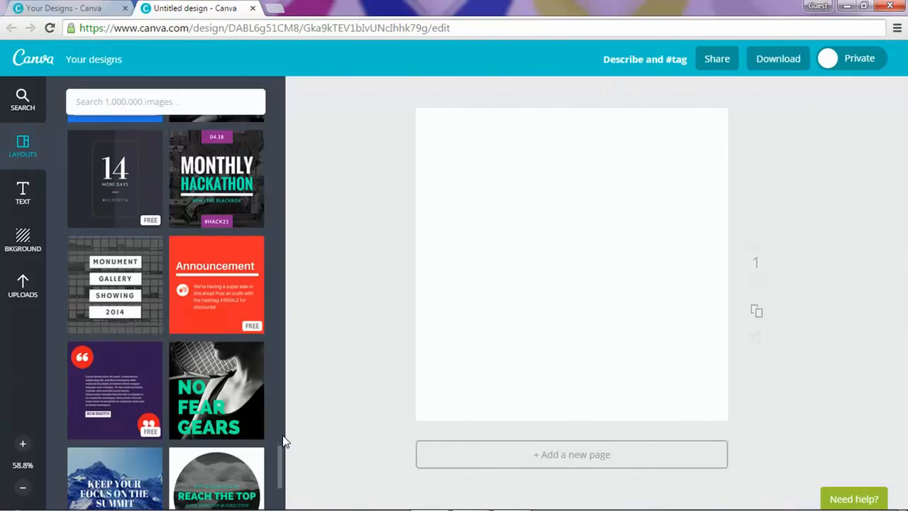
{"action": "scroll", "coordinate": [282, 441], "scroll_direction": "down", "scroll_amount": 8}
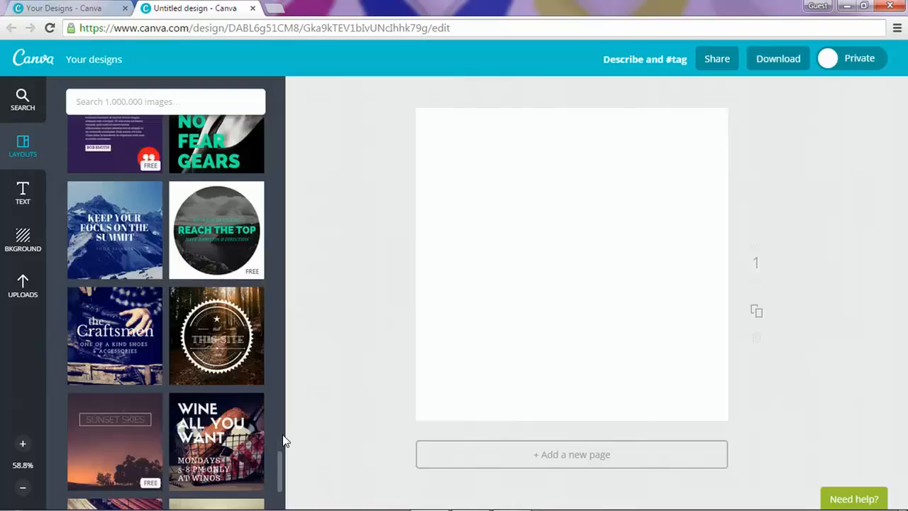
{"action": "scroll", "coordinate": [282, 441], "scroll_direction": "down", "scroll_amount": 1}
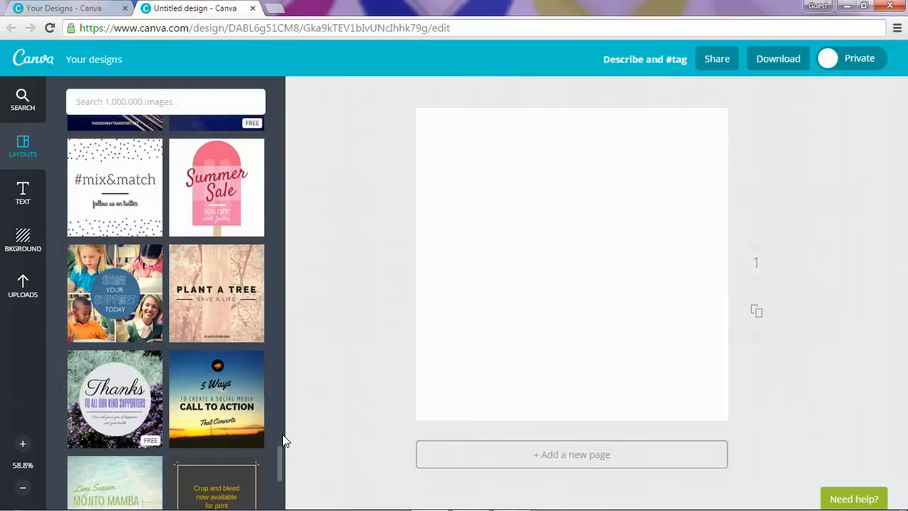
{"action": "left_click", "coordinate": [104, 267]}
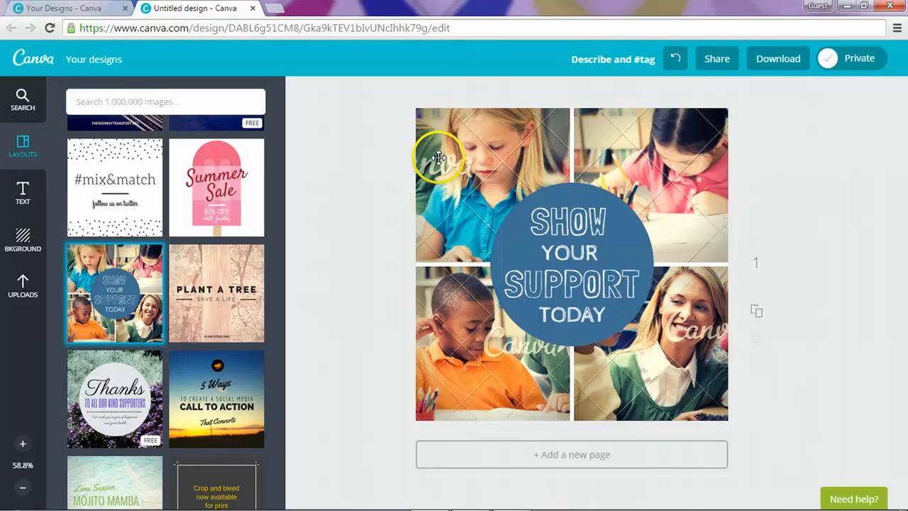
{"action": "left_click", "coordinate": [480, 150]}
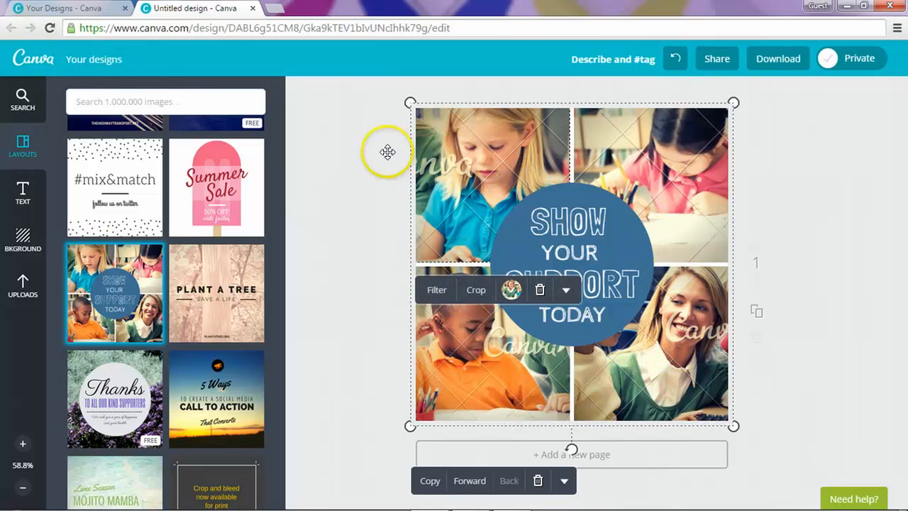
{"action": "left_click", "coordinate": [357, 152]}
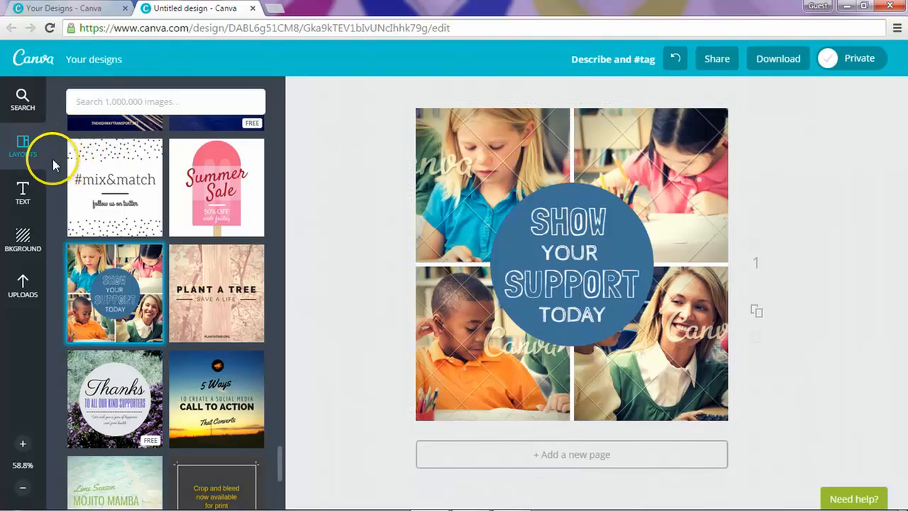
Step: Search the element library for 'camera', browse the results, then clear the search term
{"action": "left_click", "coordinate": [21, 103]}
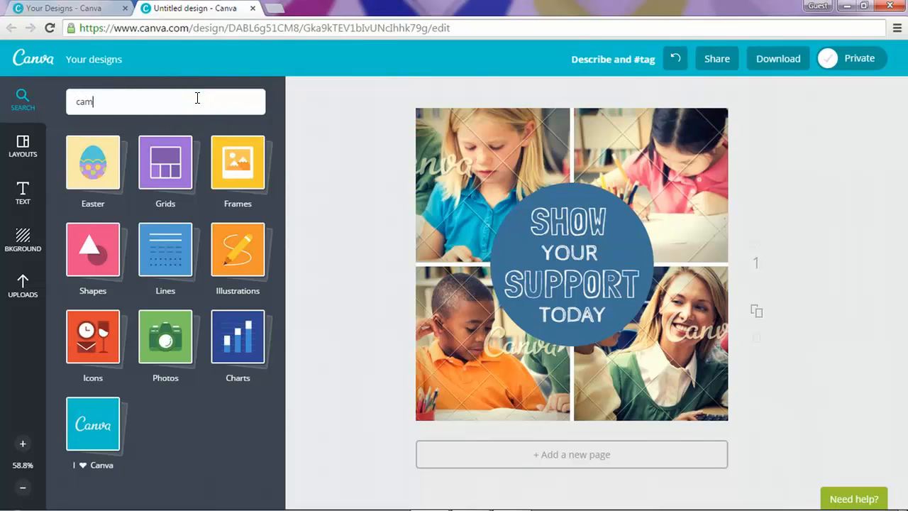
{"action": "left_click", "coordinate": [197, 98]}
{"action": "type", "text": "camera"}
{"action": "key", "text": "Return"}
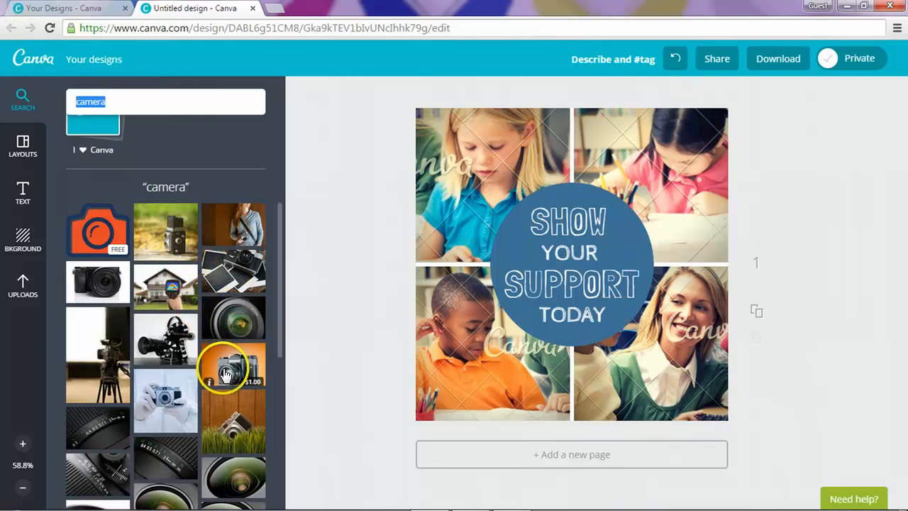
{"action": "scroll", "coordinate": [152, 333], "scroll_direction": "down", "scroll_amount": 5}
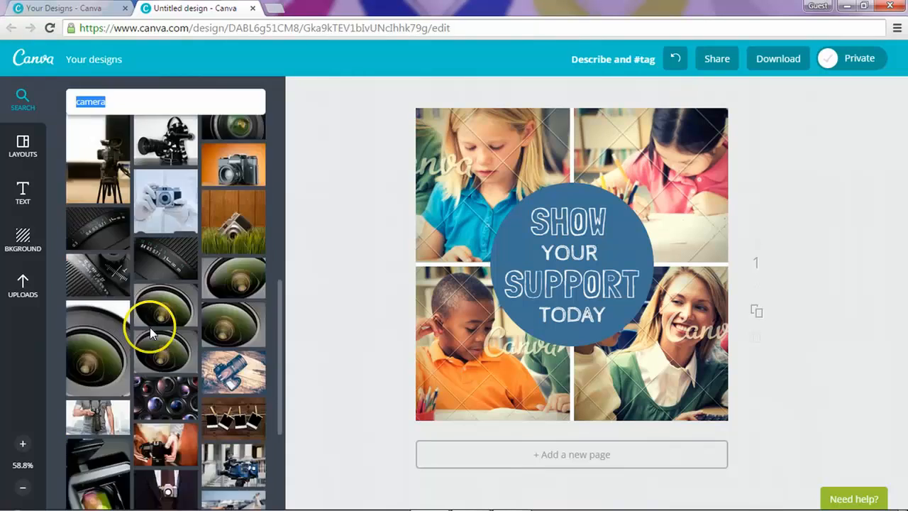
{"action": "scroll", "coordinate": [151, 327], "scroll_direction": "up", "scroll_amount": 8}
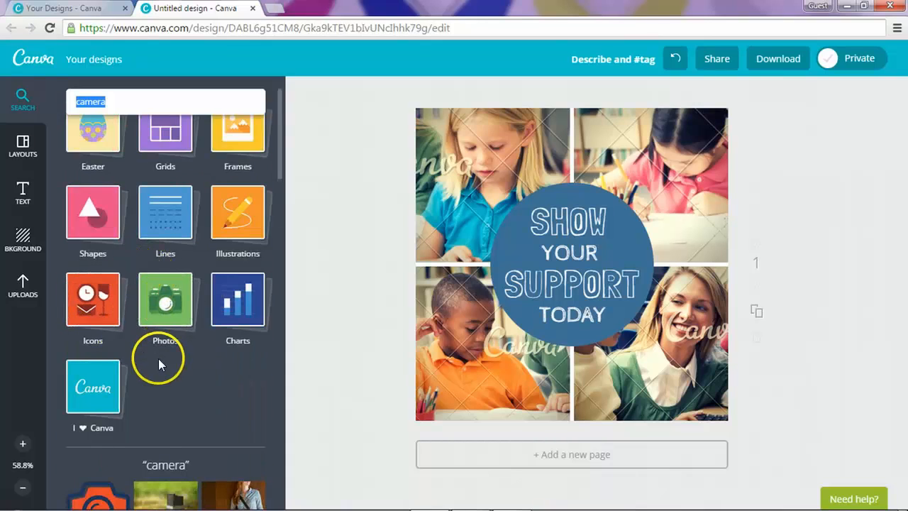
{"action": "scroll", "coordinate": [158, 358], "scroll_direction": "down", "scroll_amount": 2}
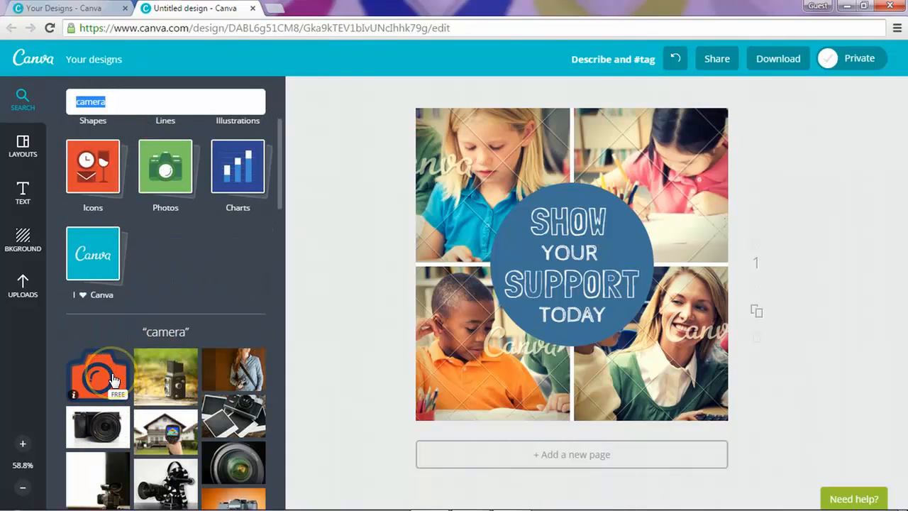
{"action": "left_click", "coordinate": [113, 380]}
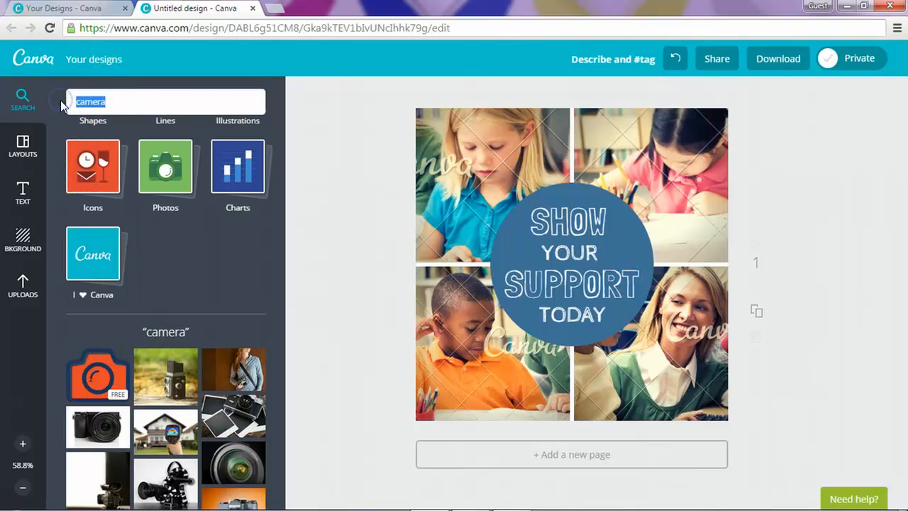
{"action": "key", "text": "BackSpace"}
{"action": "scroll", "coordinate": [169, 227], "scroll_direction": "up", "scroll_amount": 3}
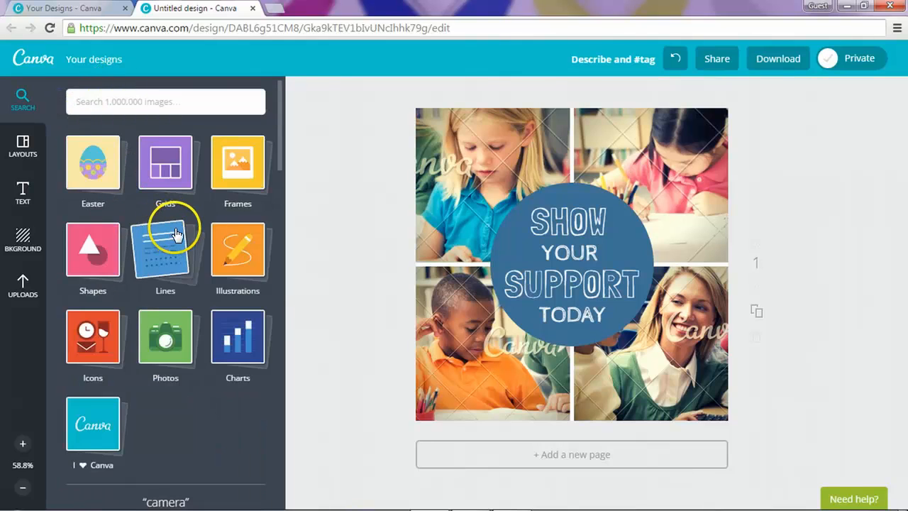
Step: Drag the free ferris wheel stock photo from Photos into the top-left collage cell
{"action": "left_click", "coordinate": [159, 345]}
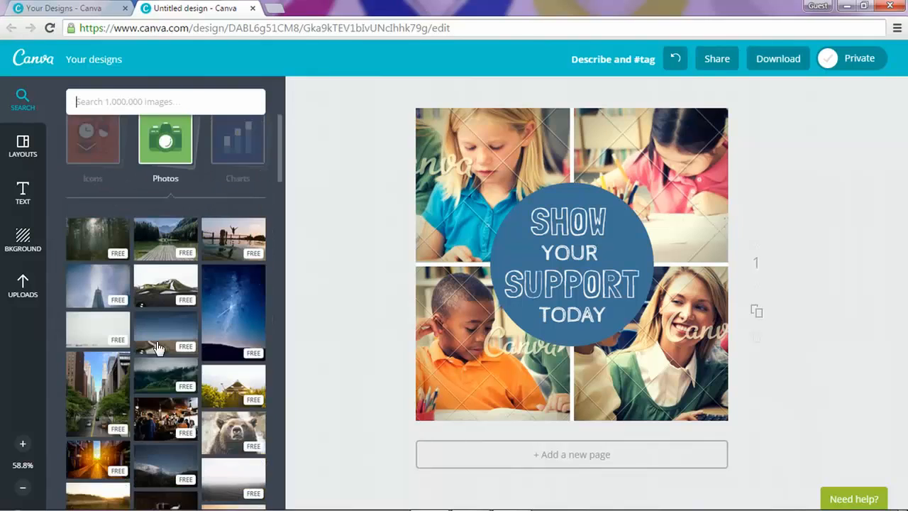
{"action": "scroll", "coordinate": [158, 348], "scroll_direction": "down", "scroll_amount": 5}
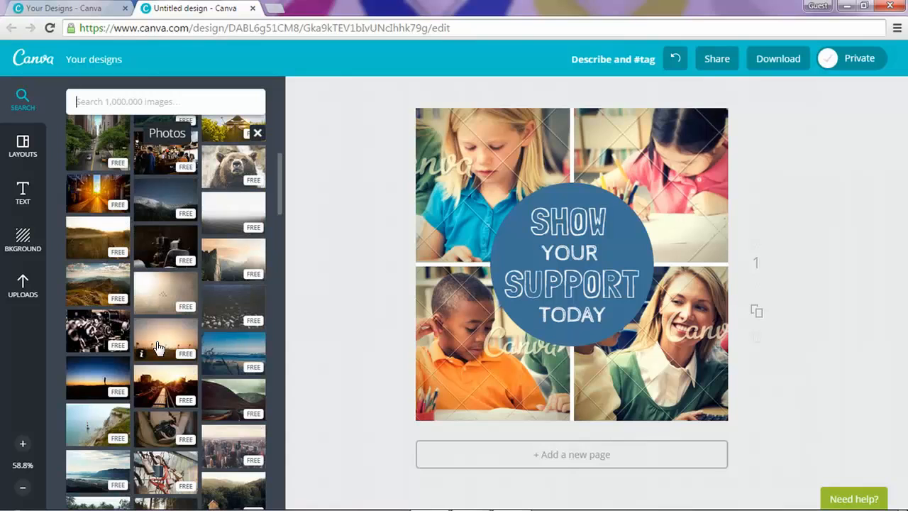
{"action": "scroll", "coordinate": [157, 346], "scroll_direction": "down", "scroll_amount": 8}
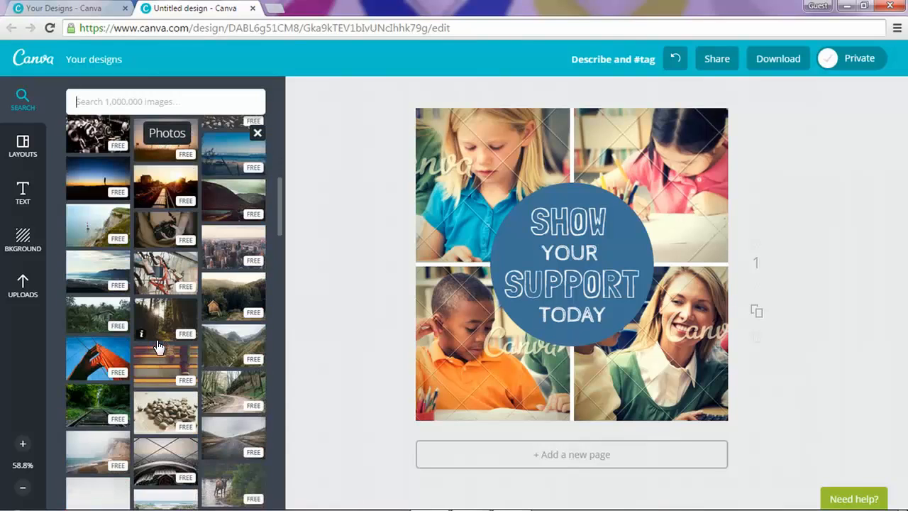
{"action": "scroll", "coordinate": [157, 346], "scroll_direction": "down", "scroll_amount": 4}
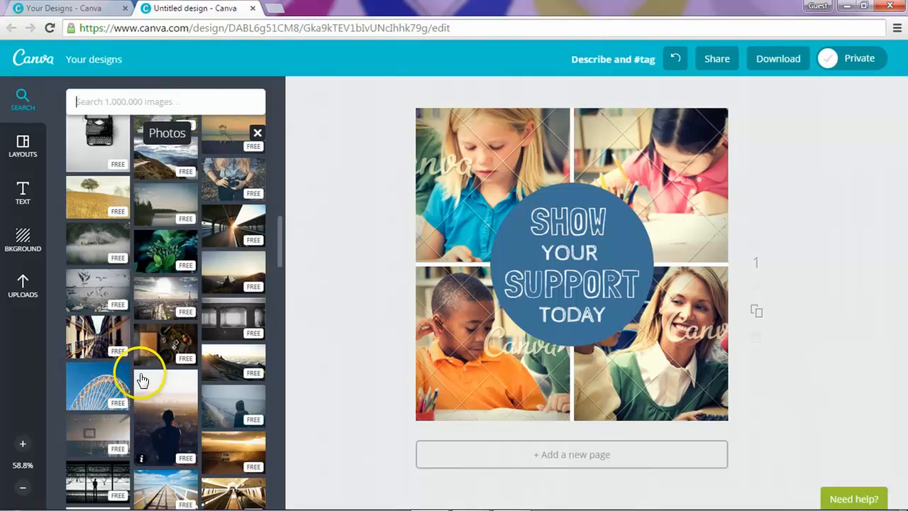
{"action": "scroll", "coordinate": [141, 380], "scroll_direction": "down", "scroll_amount": 3}
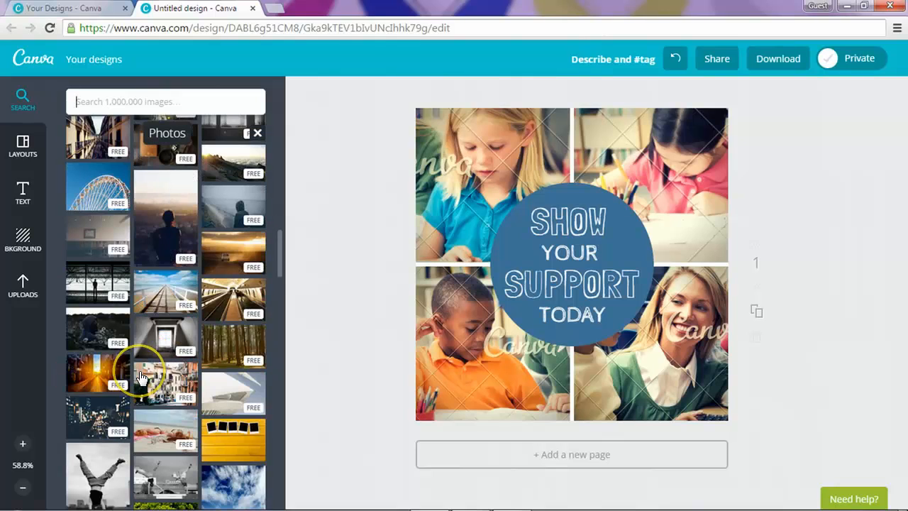
{"action": "scroll", "coordinate": [141, 376], "scroll_direction": "down", "scroll_amount": 3}
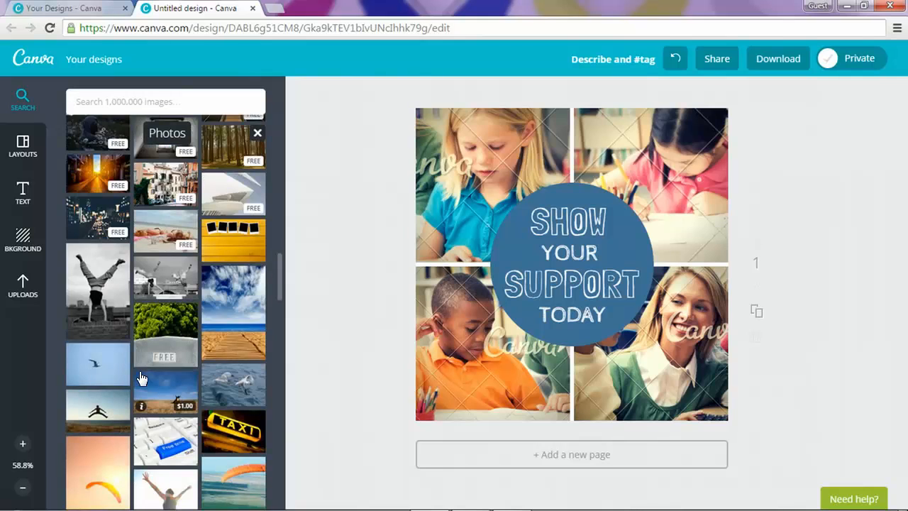
{"action": "scroll", "coordinate": [142, 378], "scroll_direction": "down", "scroll_amount": 2}
{"action": "scroll", "coordinate": [141, 376], "scroll_direction": "up", "scroll_amount": 4}
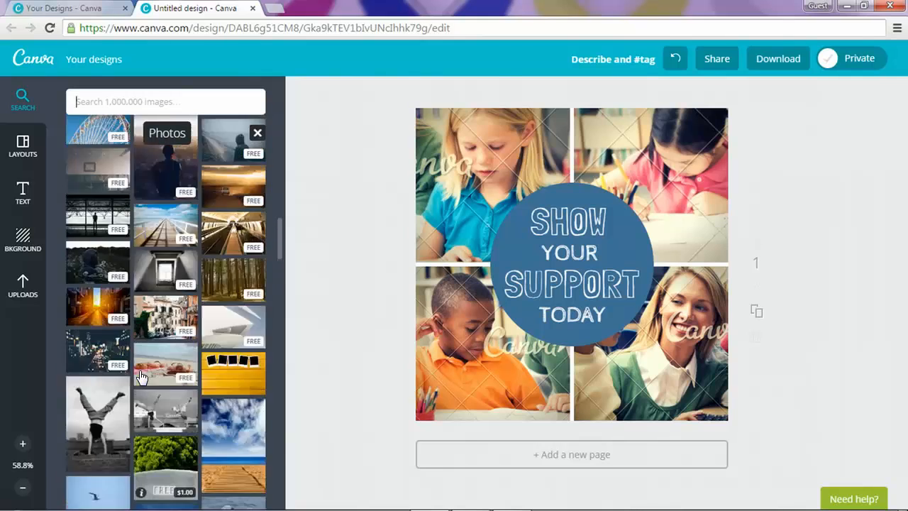
{"action": "scroll", "coordinate": [141, 376], "scroll_direction": "up", "scroll_amount": 5}
{"action": "left_click_drag", "start_coordinate": [100, 476], "coordinate": [468, 173]}
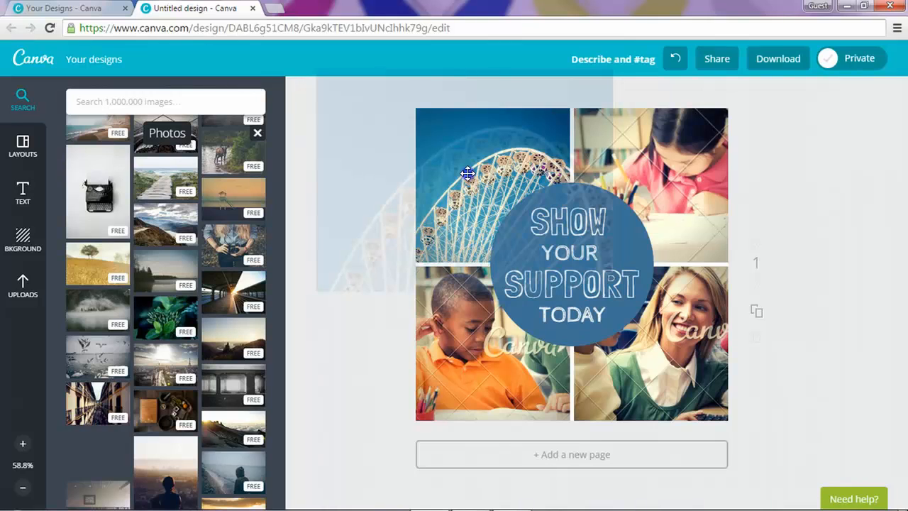
{"action": "left_click_drag", "start_coordinate": [467, 173], "coordinate": [467, 173]}
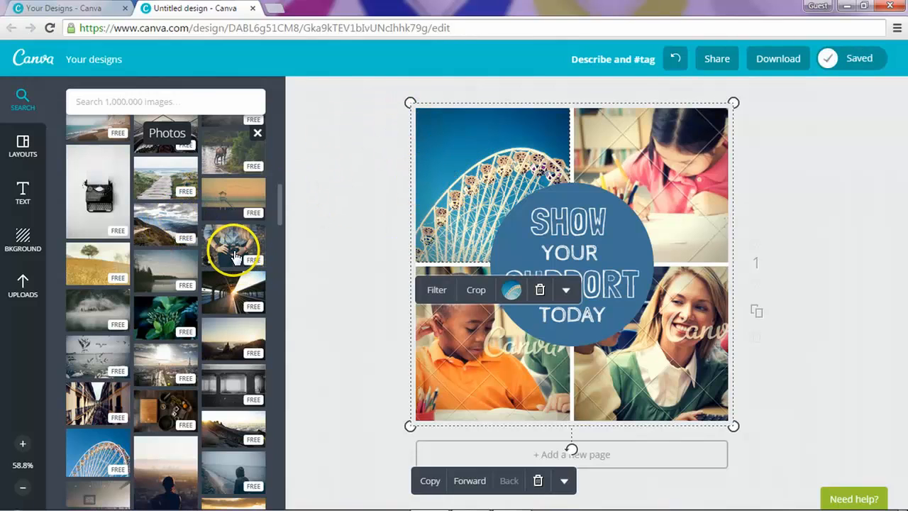
Step: Place the red bridge photo top-right and the train-on-highway photo bottom-left
{"action": "scroll", "coordinate": [235, 255], "scroll_direction": "up", "scroll_amount": 2}
{"action": "scroll", "coordinate": [235, 259], "scroll_direction": "up", "scroll_amount": 1}
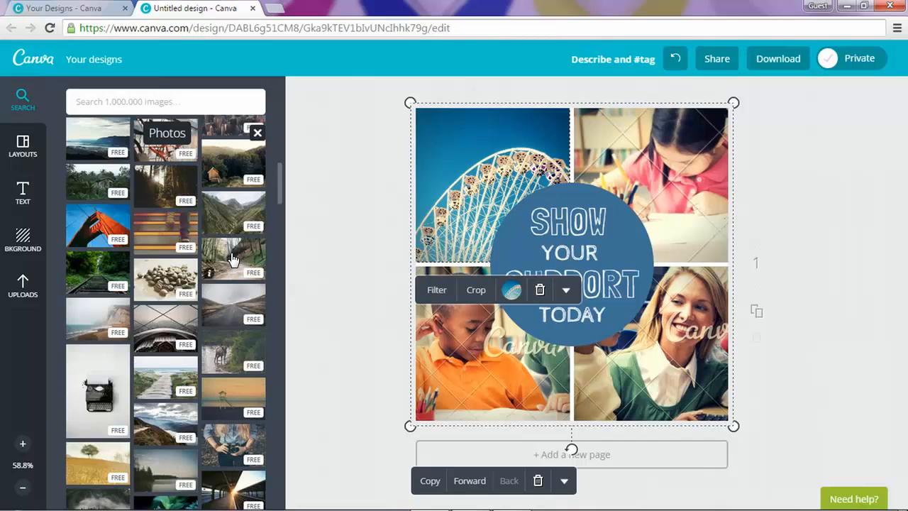
{"action": "left_click_drag", "start_coordinate": [87, 222], "coordinate": [614, 158]}
{"action": "scroll", "coordinate": [232, 301], "scroll_direction": "up", "scroll_amount": 2}
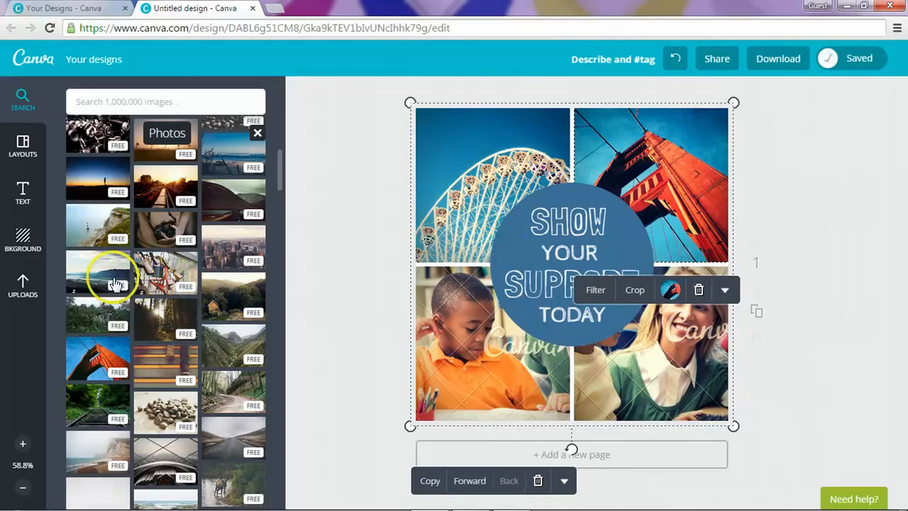
{"action": "scroll", "coordinate": [181, 282], "scroll_direction": "up", "scroll_amount": 1}
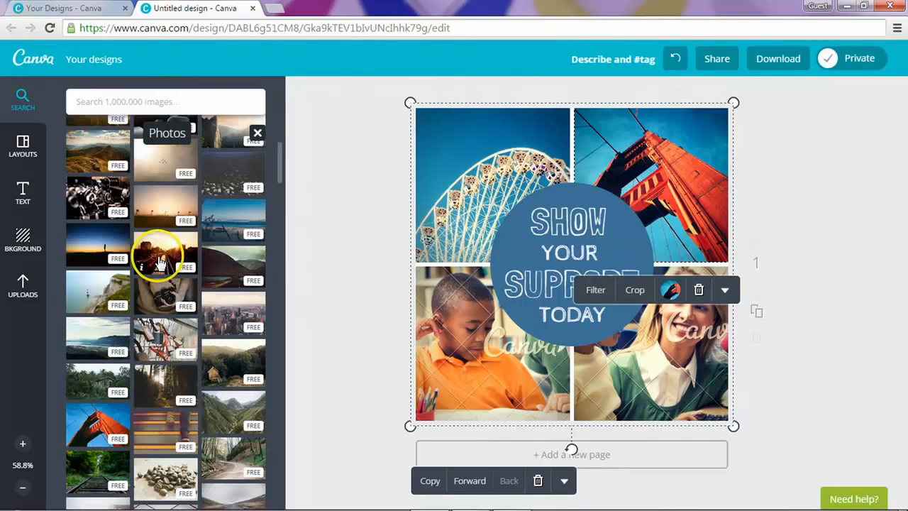
{"action": "left_click", "coordinate": [141, 269]}
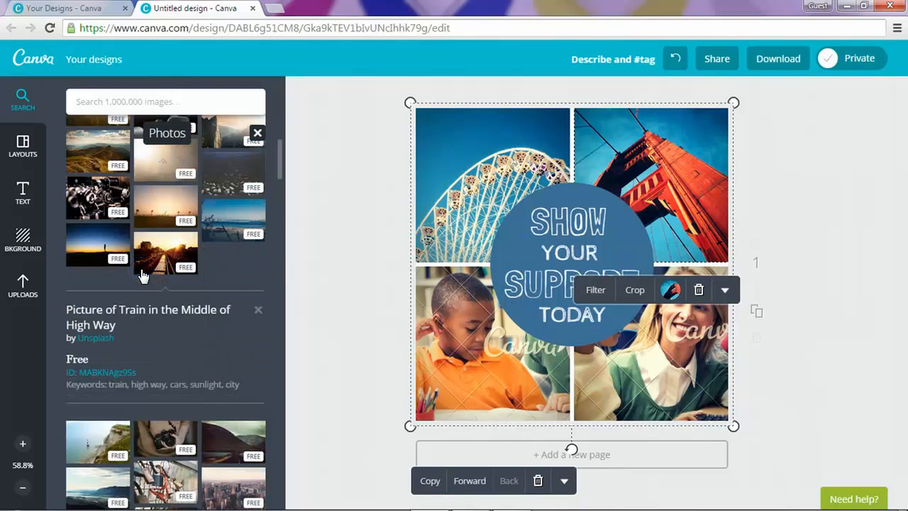
{"action": "left_click", "coordinate": [156, 265]}
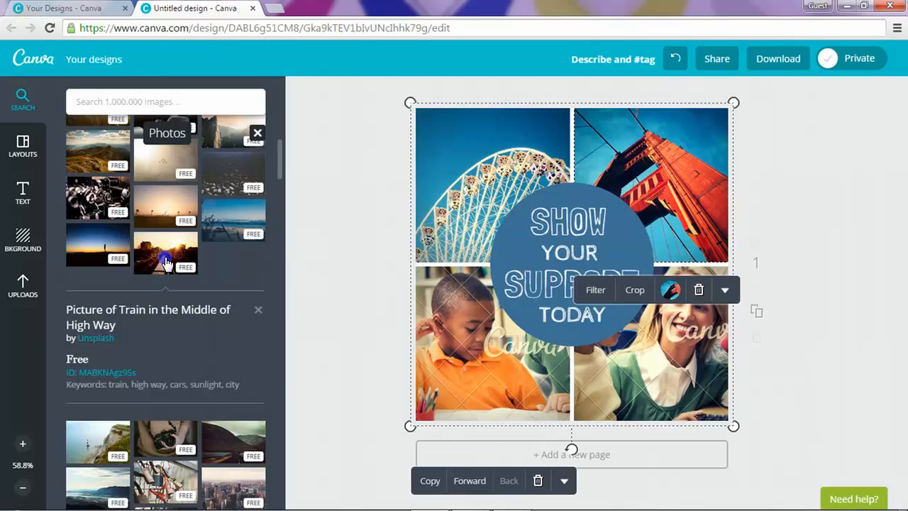
{"action": "left_click_drag", "start_coordinate": [165, 262], "coordinate": [425, 347]}
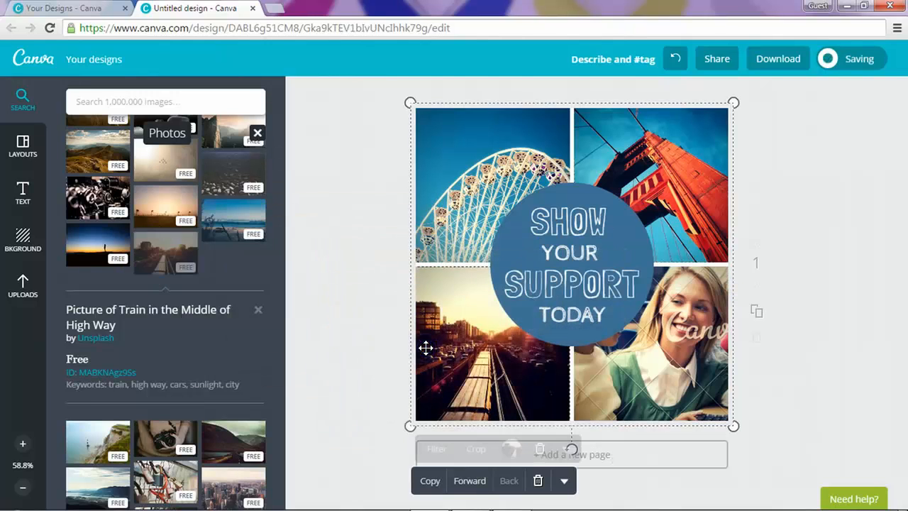
Step: Place the tree-lined city street photo in the bottom-right cell
{"action": "scroll", "coordinate": [169, 226], "scroll_direction": "up", "scroll_amount": 1}
{"action": "scroll", "coordinate": [170, 227], "scroll_direction": "up", "scroll_amount": 2}
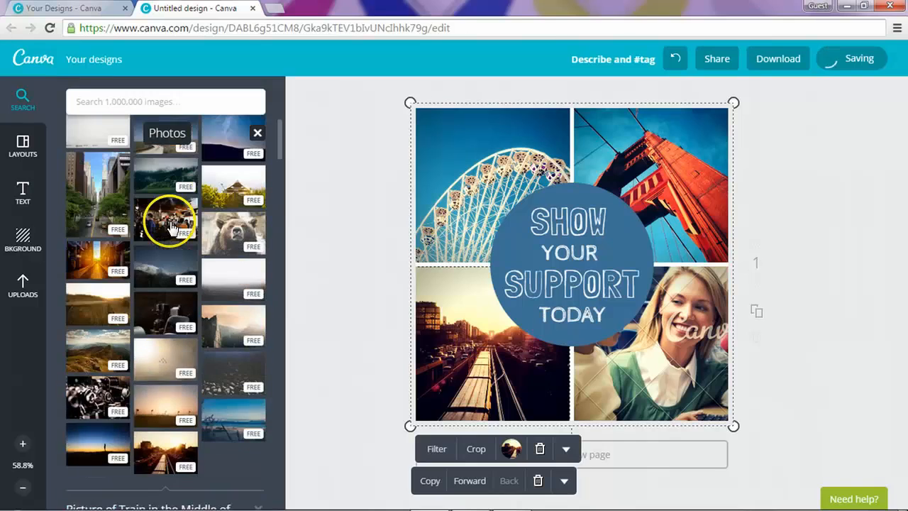
{"action": "scroll", "coordinate": [170, 228], "scroll_direction": "up", "scroll_amount": 2}
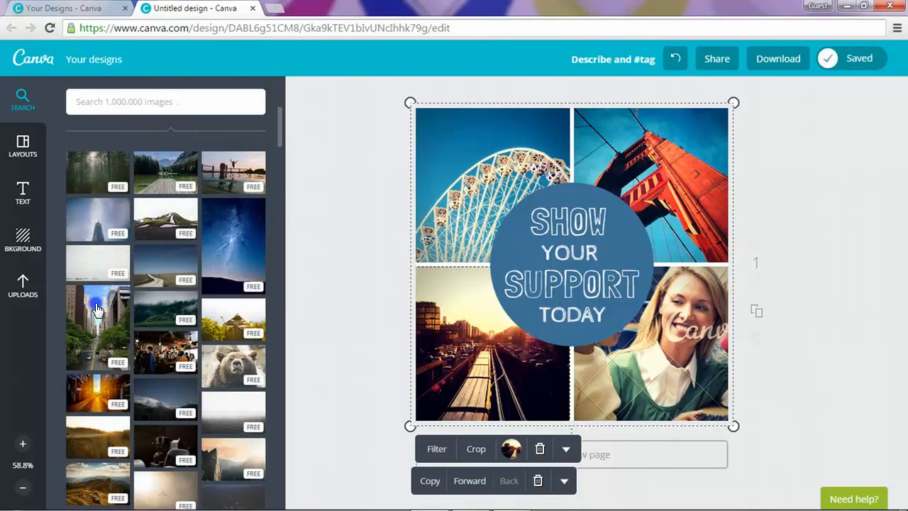
{"action": "left_click_drag", "start_coordinate": [97, 310], "coordinate": [728, 342]}
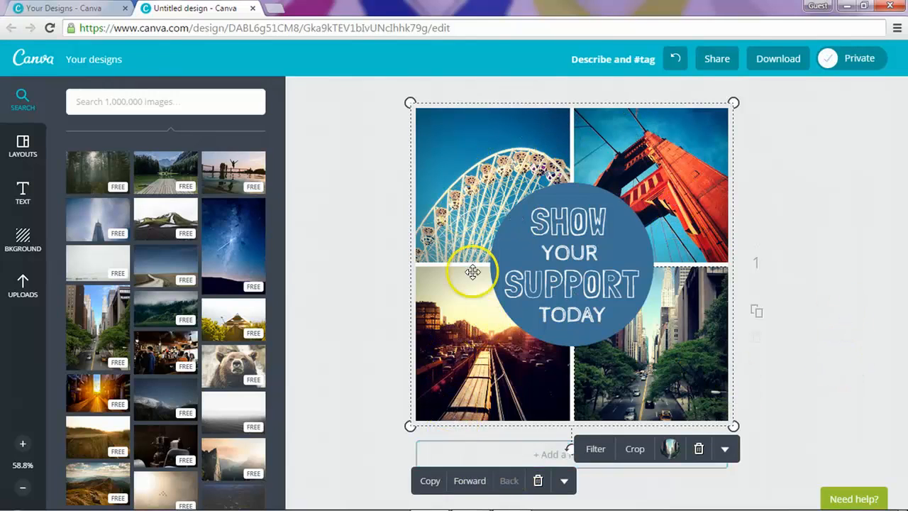
{"action": "left_click", "coordinate": [466, 346]}
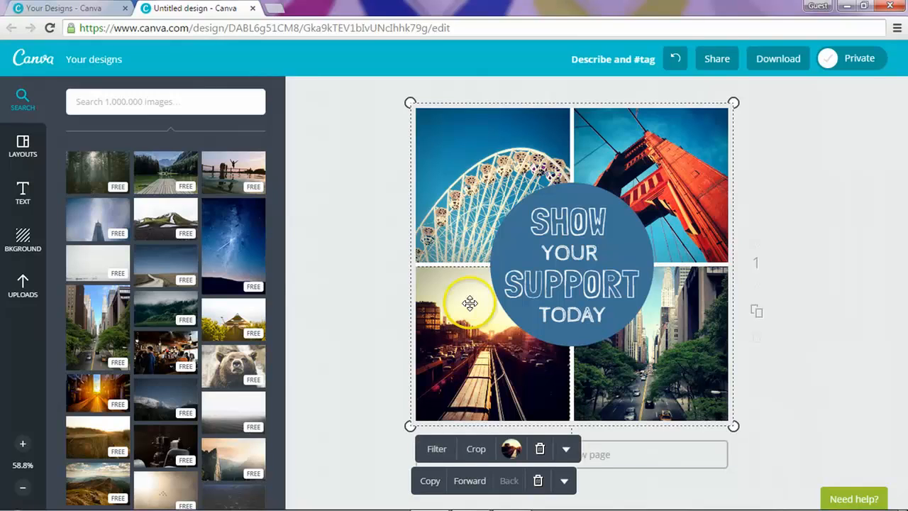
Step: Apply the Street filter to the ferris wheel and bridge photos
{"action": "left_click", "coordinate": [457, 150]}
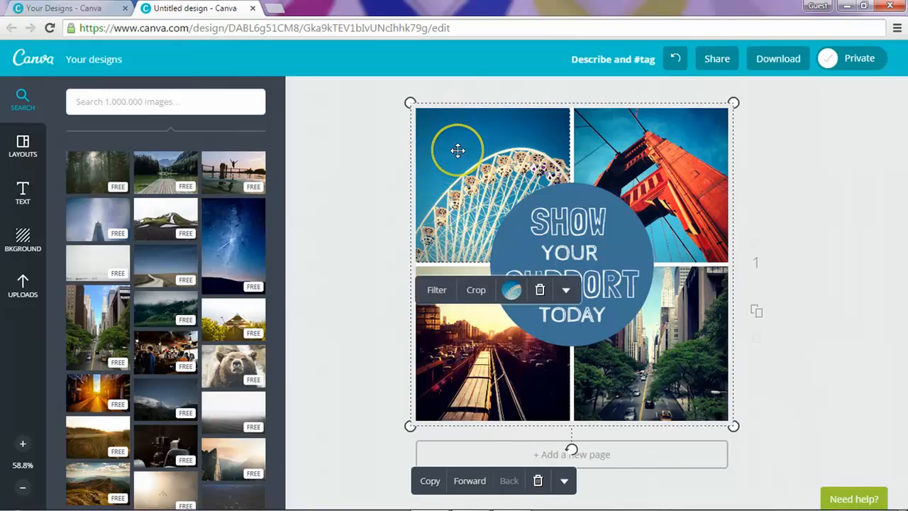
{"action": "left_click", "coordinate": [437, 290]}
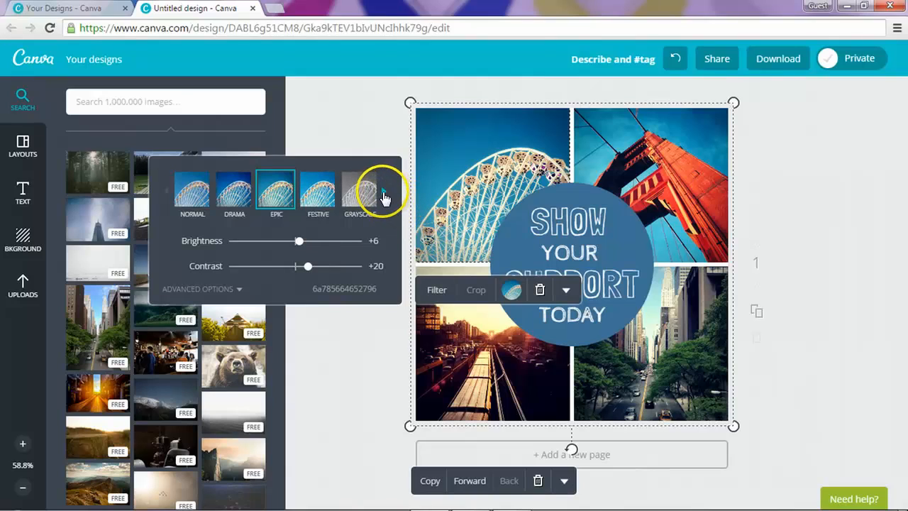
{"action": "left_click", "coordinate": [383, 193]}
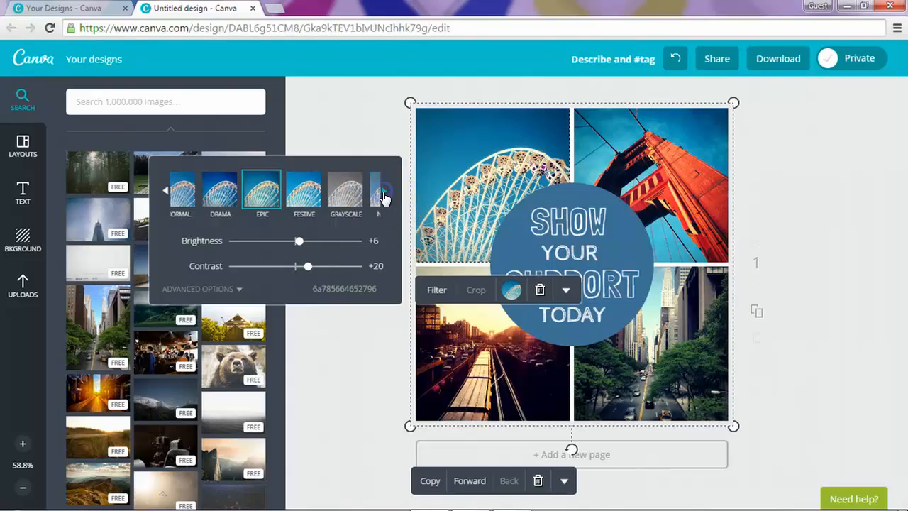
{"action": "left_click", "coordinate": [167, 193]}
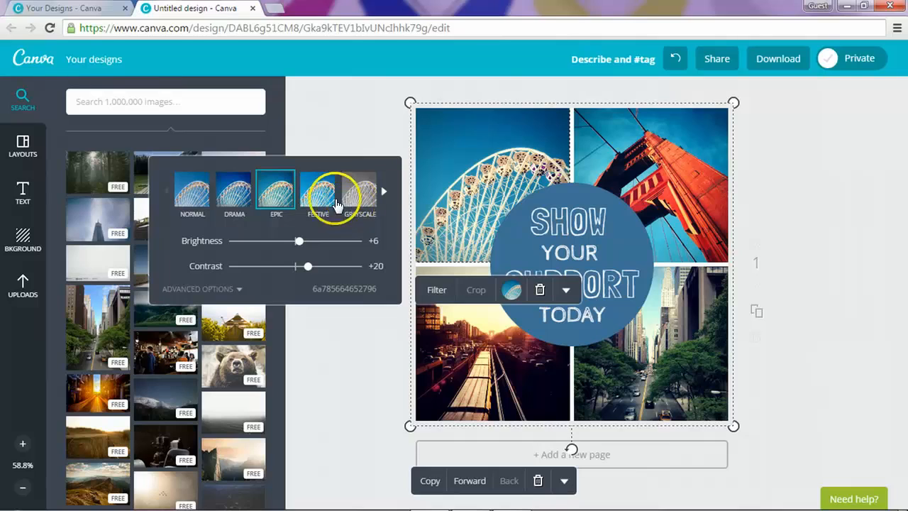
{"action": "left_click", "coordinate": [383, 193]}
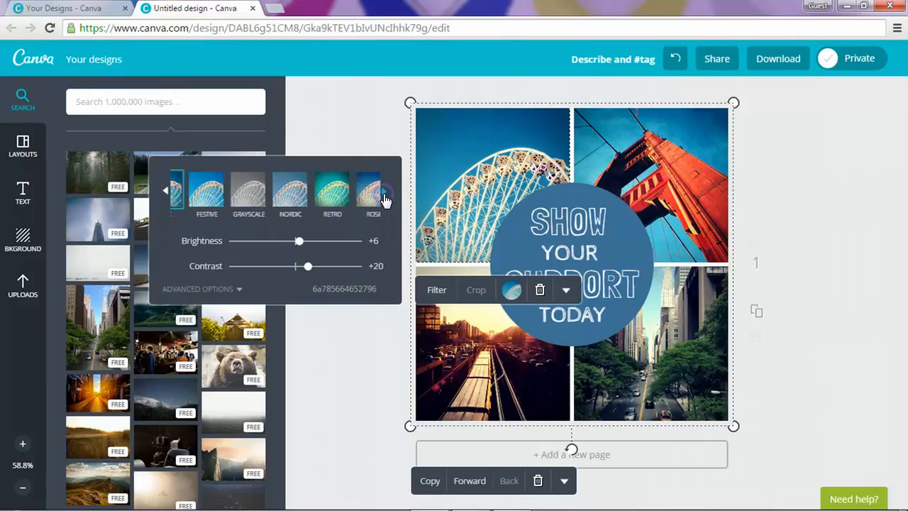
{"action": "left_click", "coordinate": [383, 193]}
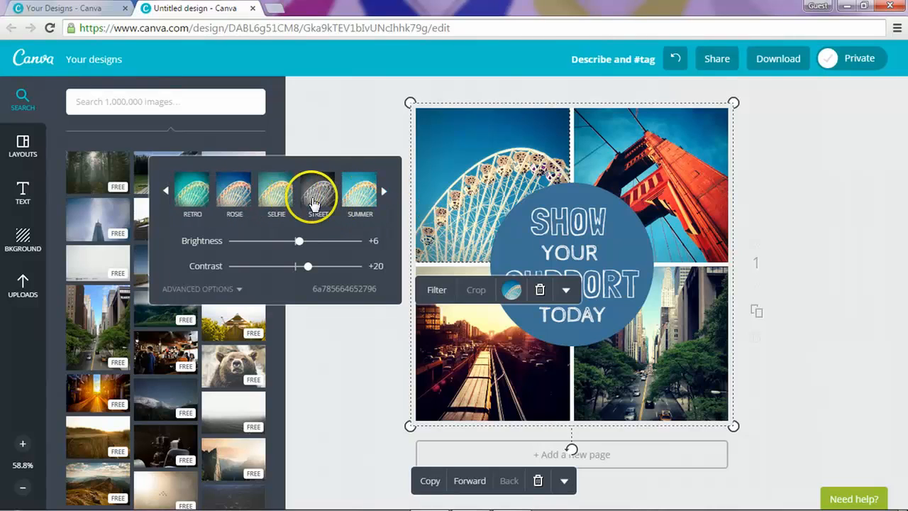
{"action": "left_click", "coordinate": [317, 201]}
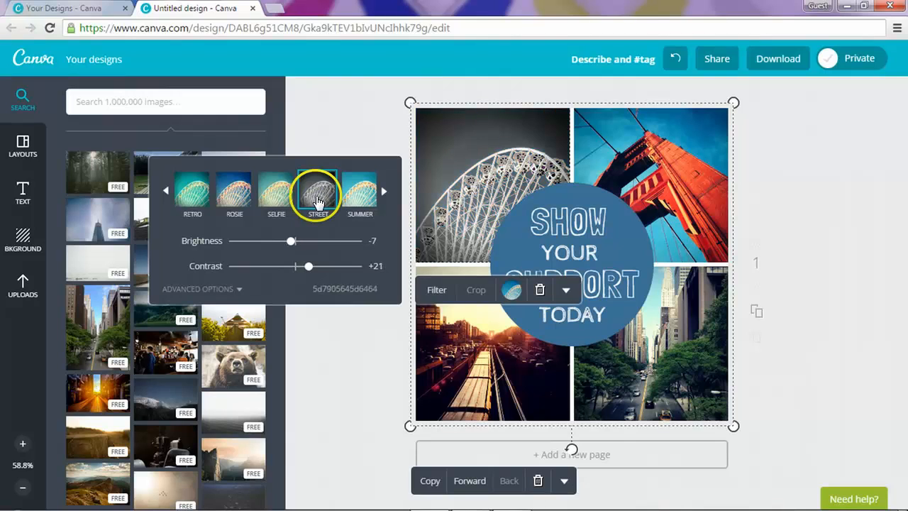
{"action": "left_click", "coordinate": [672, 158]}
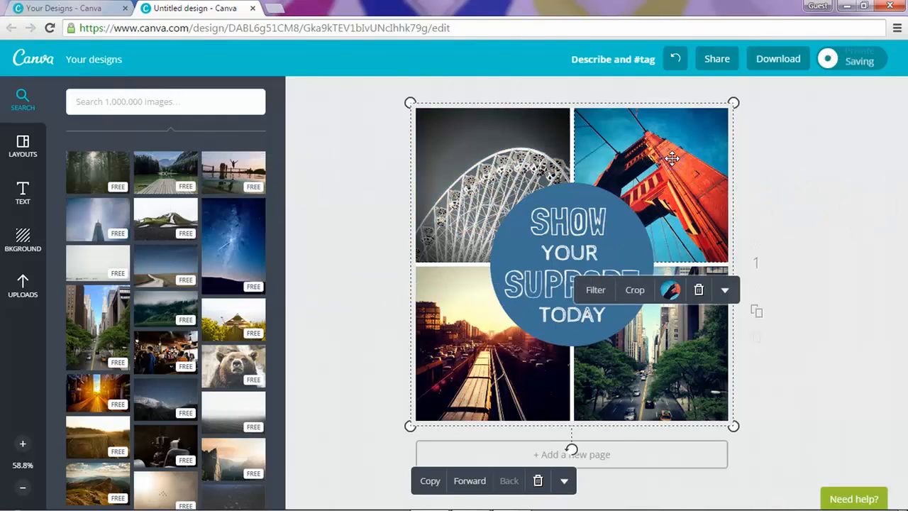
{"action": "left_click", "coordinate": [595, 291]}
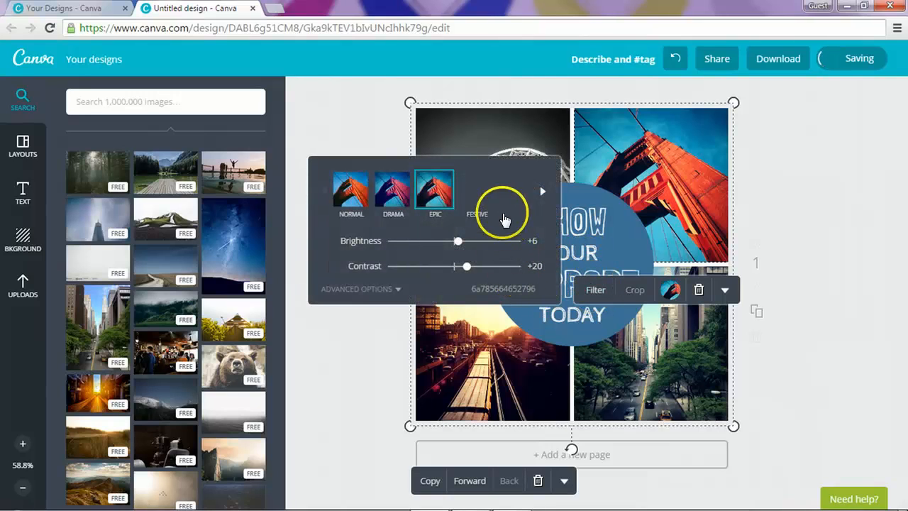
{"action": "left_click", "coordinate": [543, 193]}
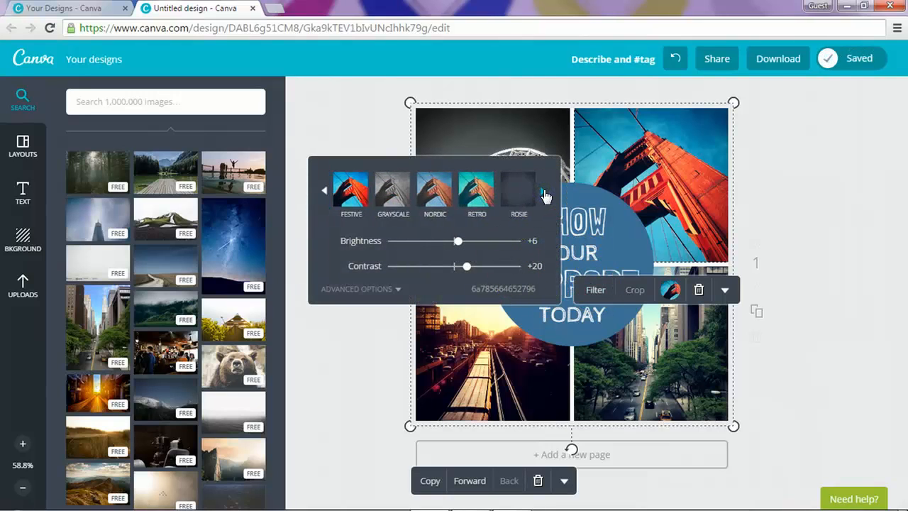
{"action": "left_click", "coordinate": [476, 190]}
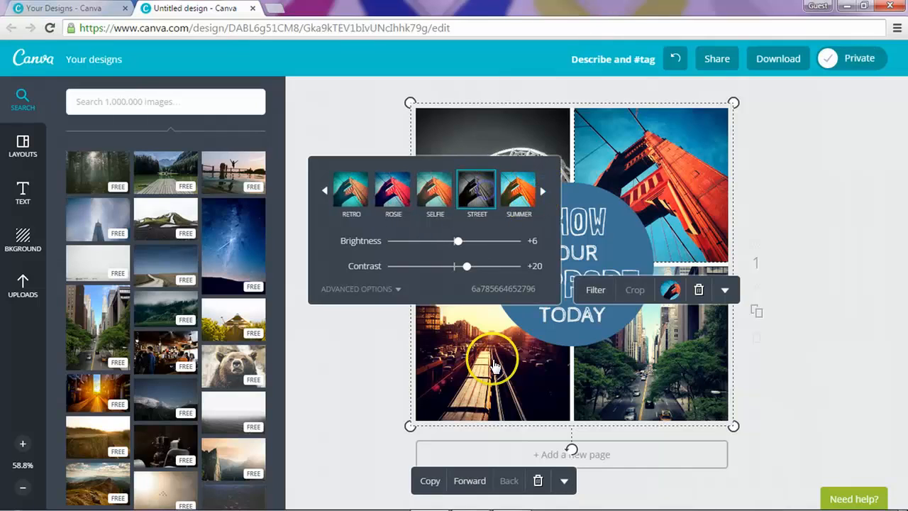
Step: Apply the Street filter to the two bottom photos, then deselect them
{"action": "left_click", "coordinate": [492, 359]}
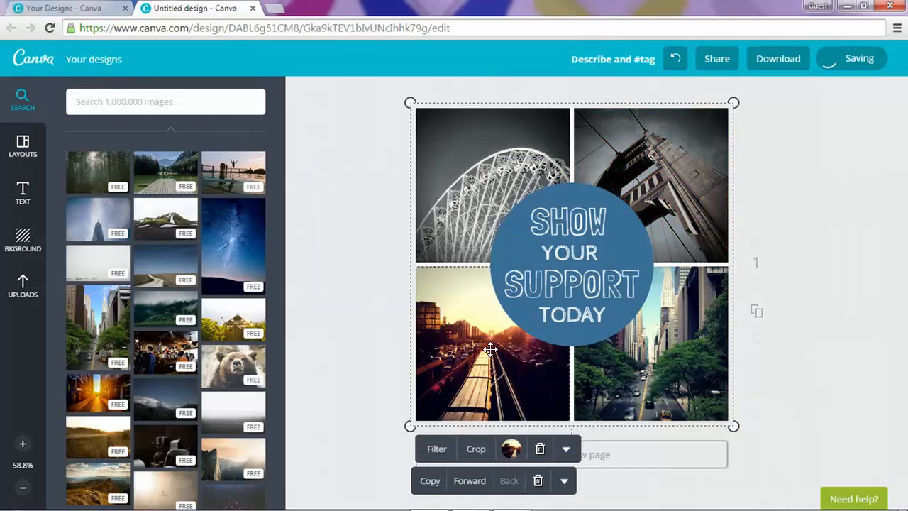
{"action": "left_click", "coordinate": [439, 450]}
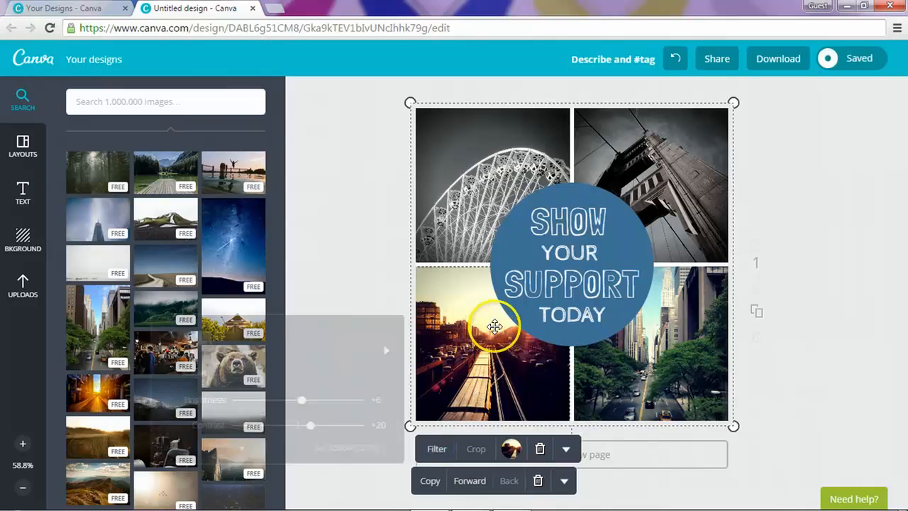
{"action": "left_click", "coordinate": [383, 351]}
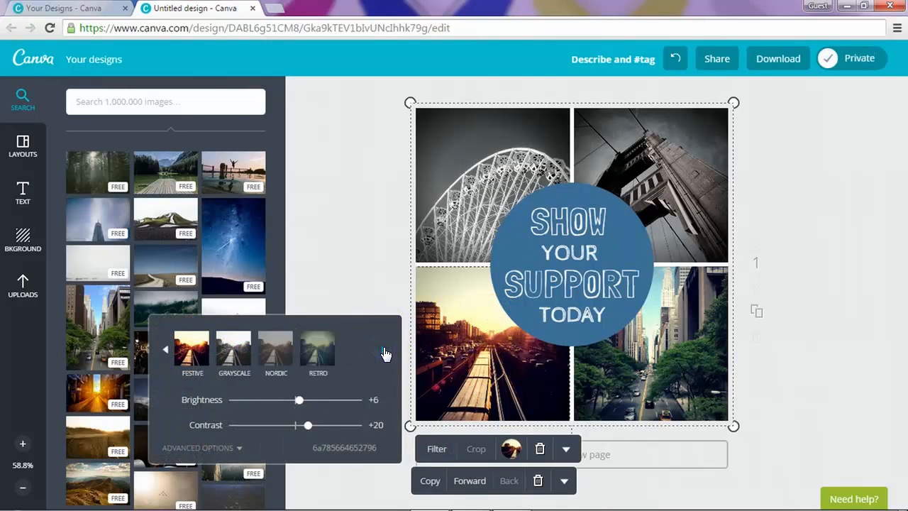
{"action": "left_click", "coordinate": [383, 351]}
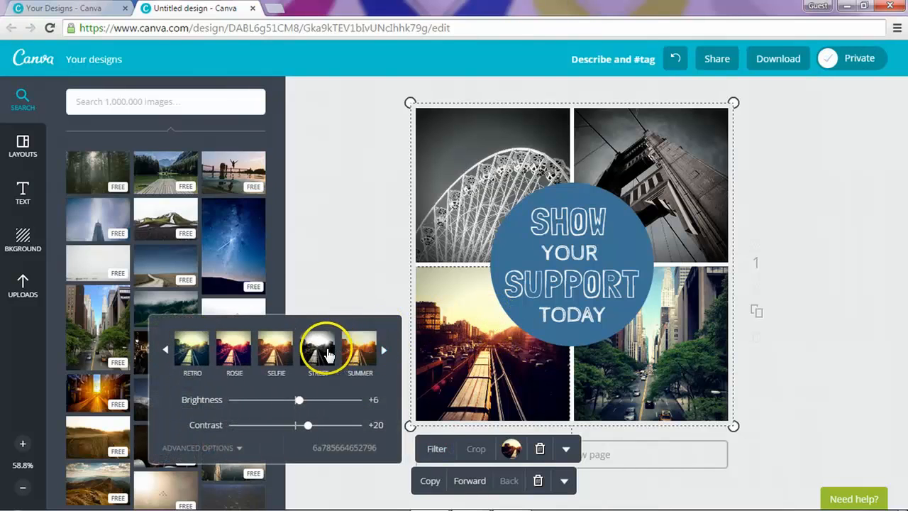
{"action": "left_click", "coordinate": [327, 355]}
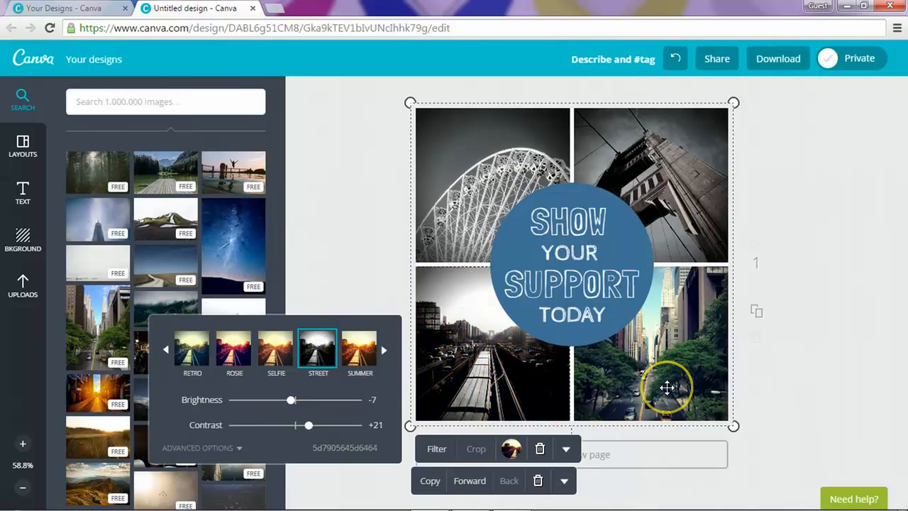
{"action": "left_click", "coordinate": [624, 386]}
{"action": "left_click", "coordinate": [596, 448]}
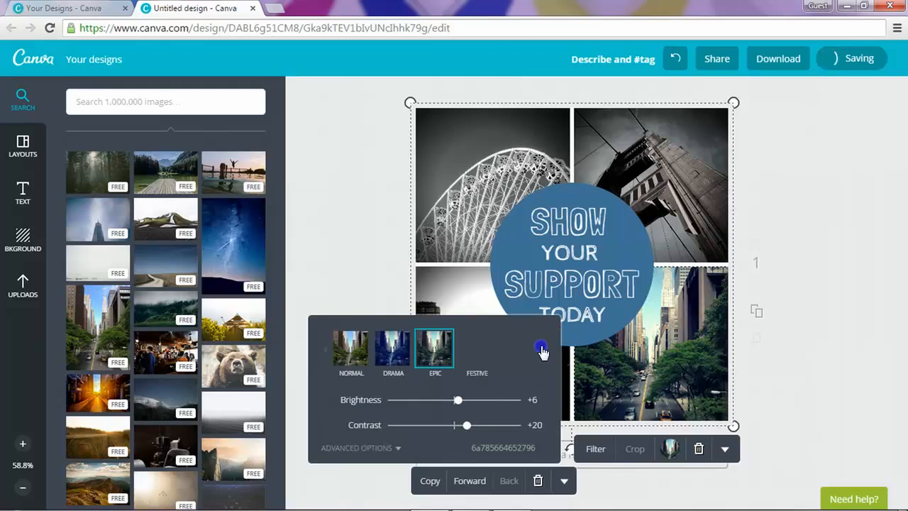
{"action": "left_click", "coordinate": [541, 348]}
{"action": "left_click", "coordinate": [541, 348]}
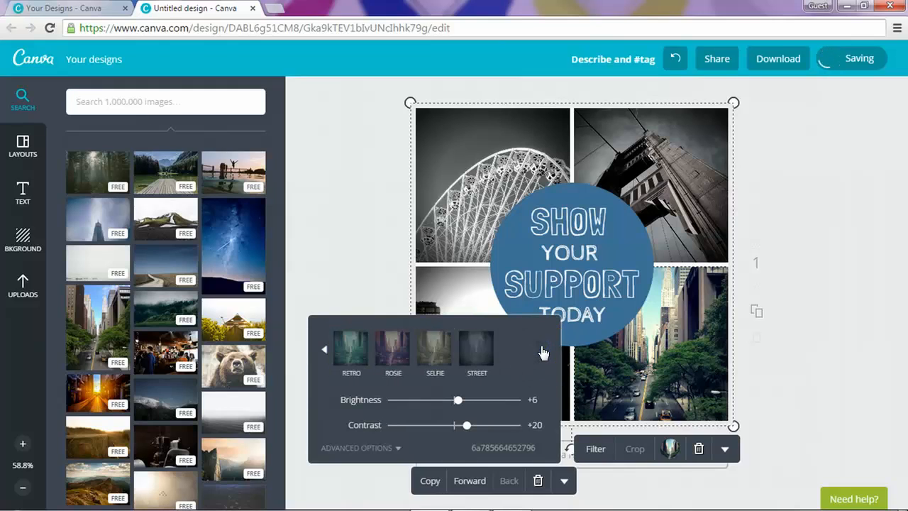
{"action": "left_click", "coordinate": [474, 347]}
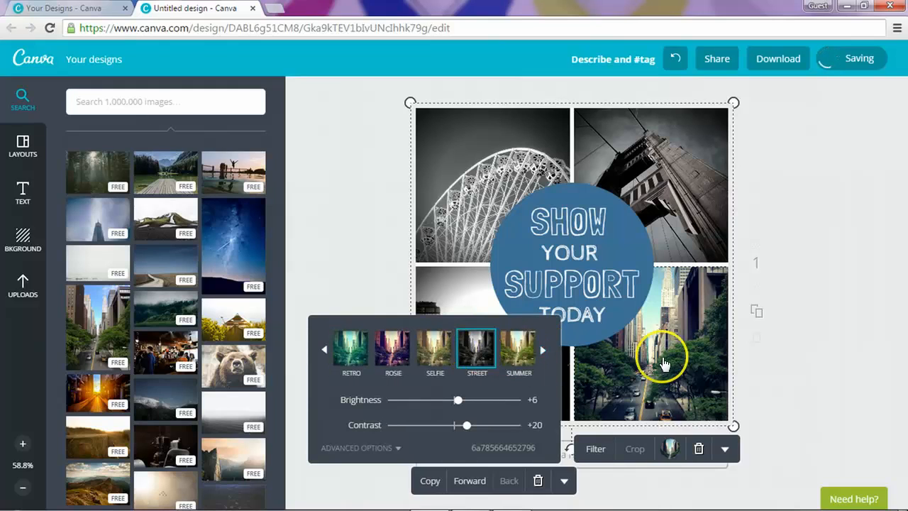
{"action": "left_click", "coordinate": [831, 367]}
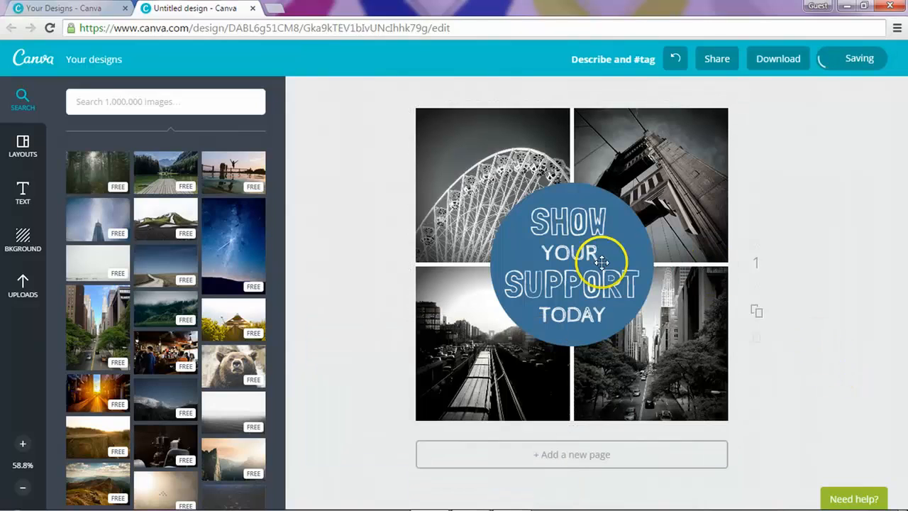
{"action": "left_click", "coordinate": [524, 224]}
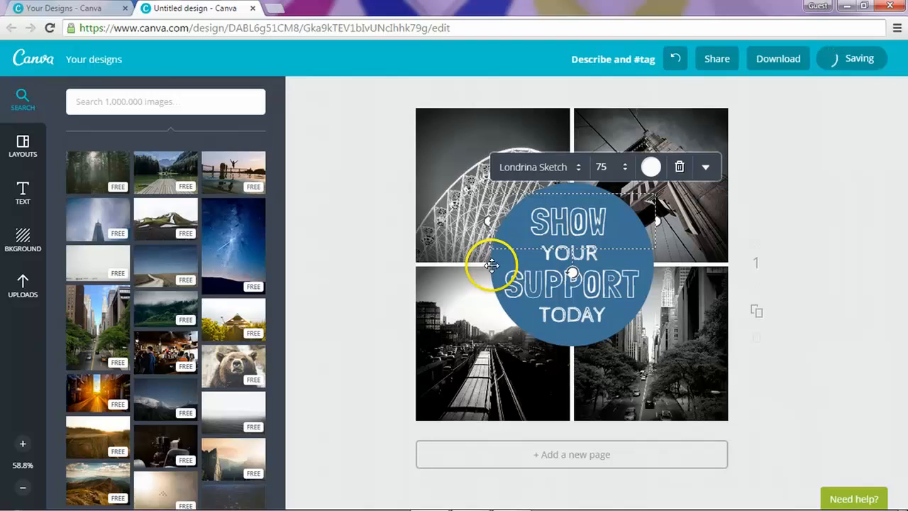
Step: Recolour the circle behind the text to the custom deep purple 280087
{"action": "left_click", "coordinate": [534, 326]}
{"action": "left_click", "coordinate": [512, 319]}
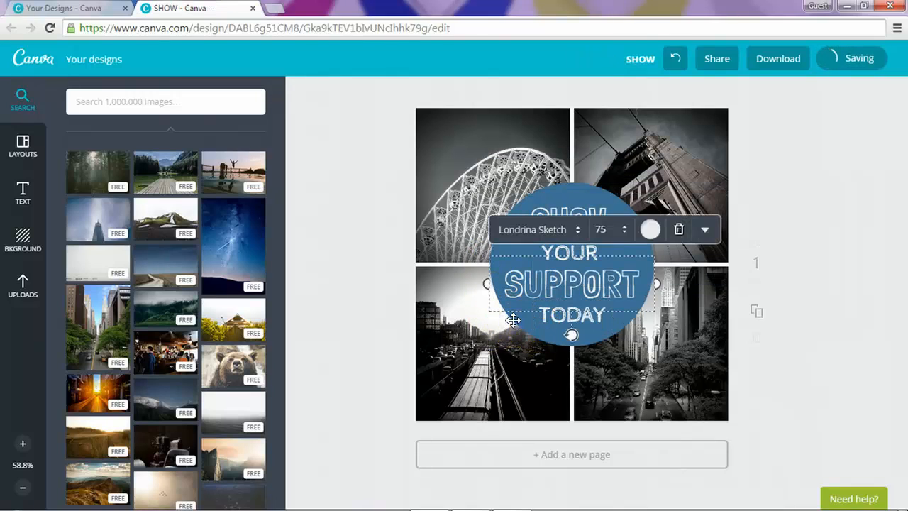
{"action": "left_click", "coordinate": [573, 191]}
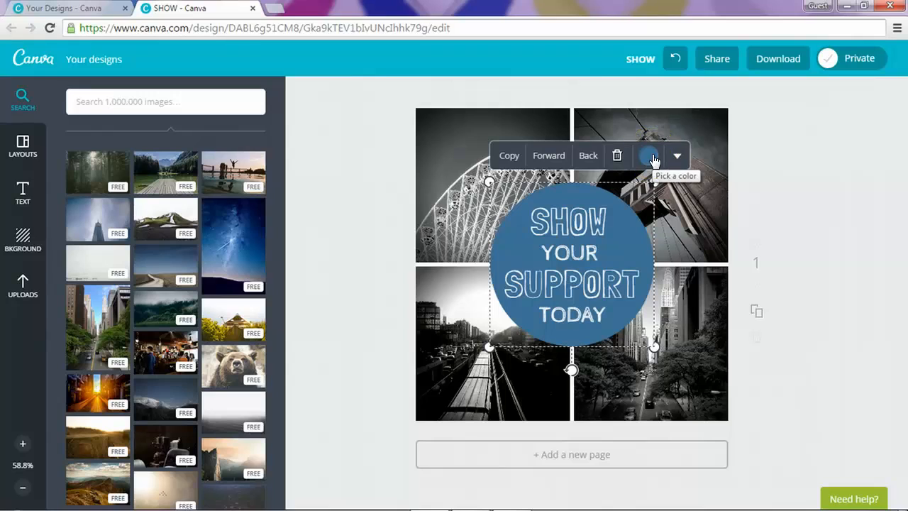
{"action": "left_click", "coordinate": [650, 157]}
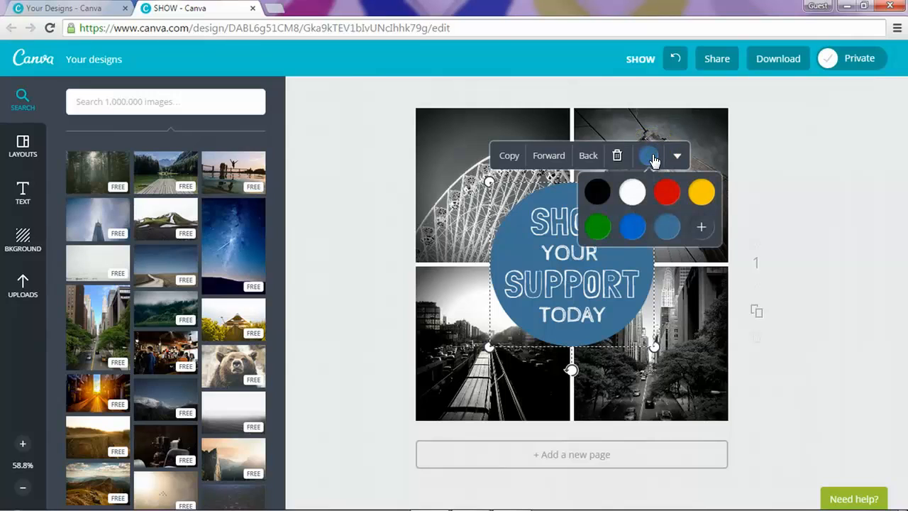
{"action": "left_click", "coordinate": [664, 191]}
{"action": "left_click", "coordinate": [699, 226]}
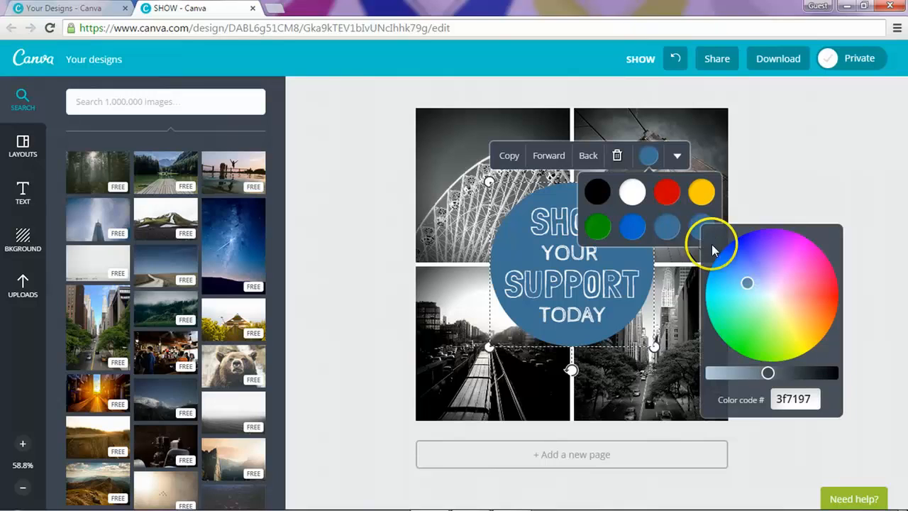
{"action": "left_click_drag", "start_coordinate": [767, 307], "coordinate": [764, 235]}
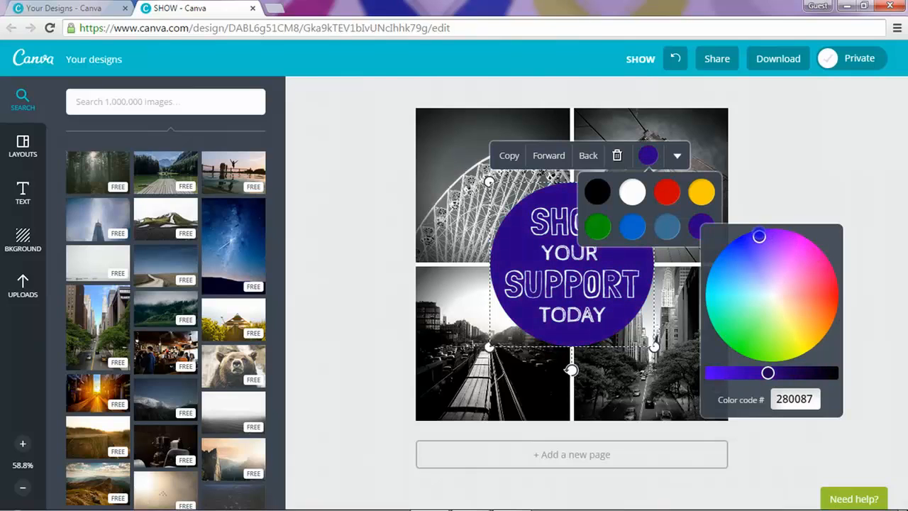
{"action": "left_click", "coordinate": [791, 132]}
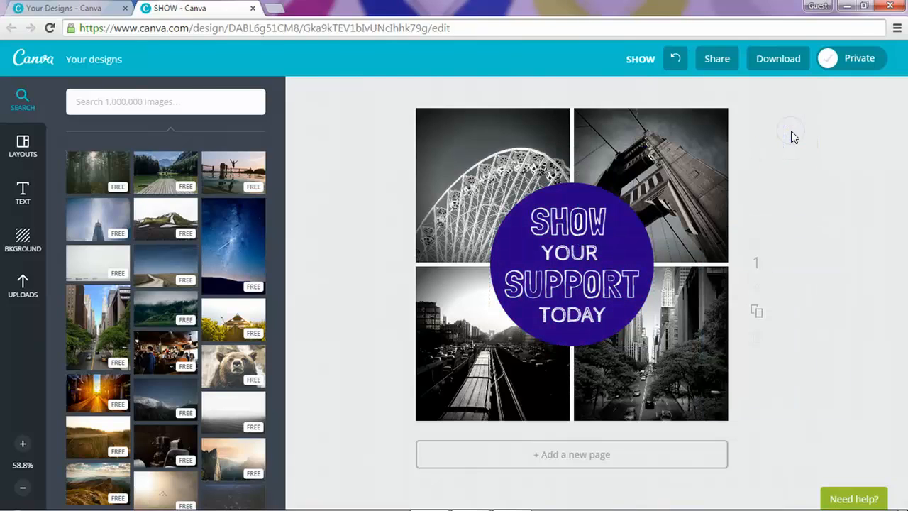
Step: Try custom green-to-pale-mint colours on the SHOW text
{"action": "left_click", "coordinate": [569, 211]}
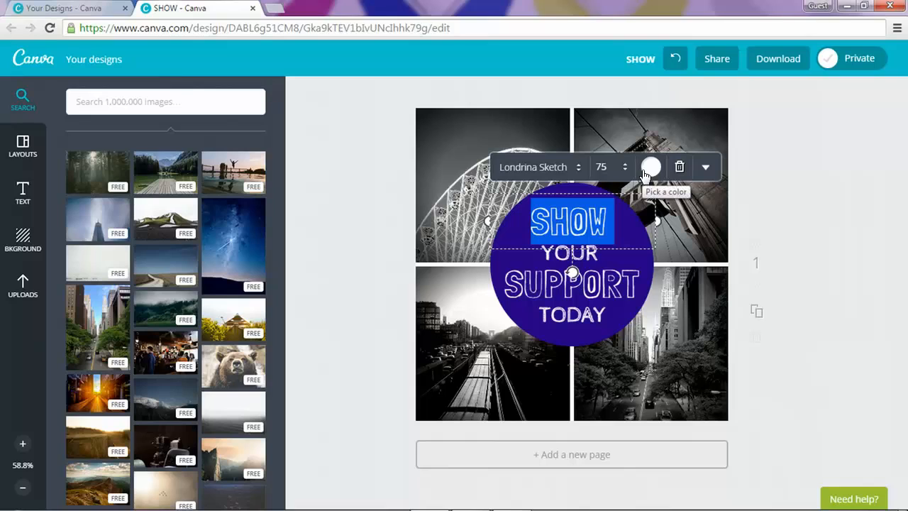
{"action": "left_click", "coordinate": [650, 166]}
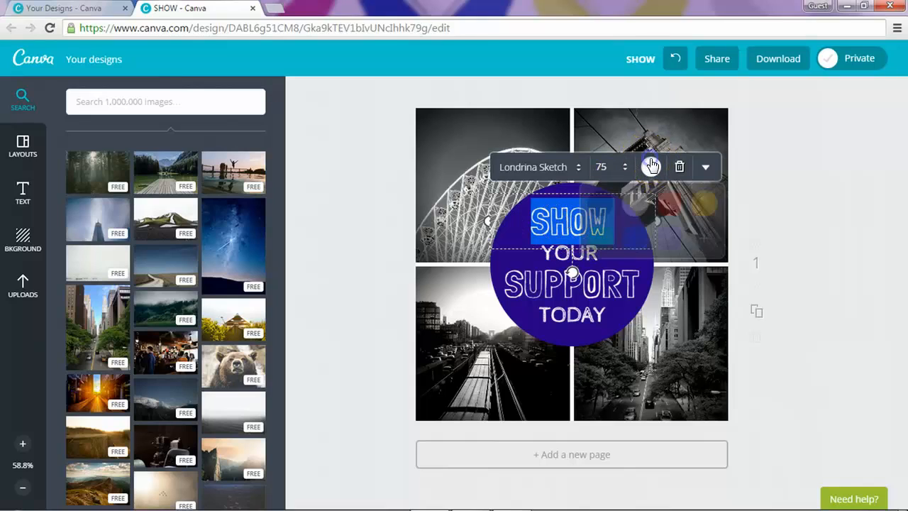
{"action": "left_click", "coordinate": [706, 240]}
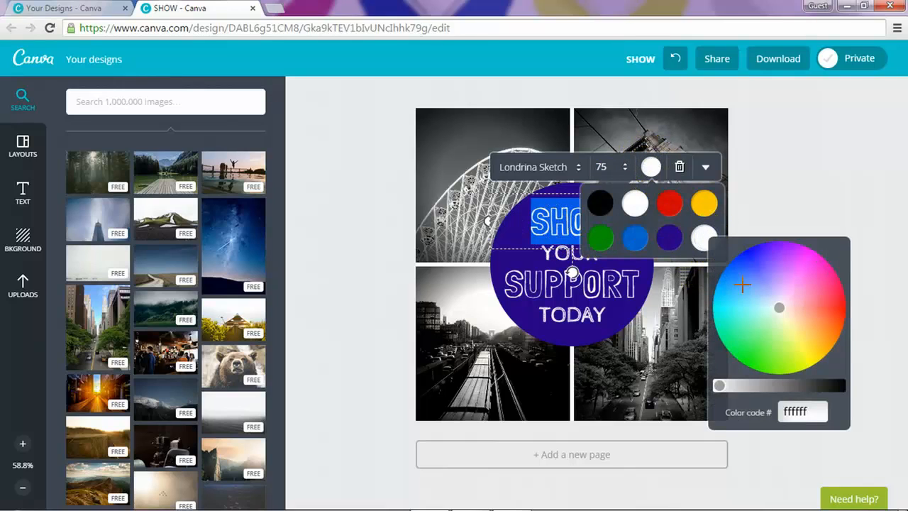
{"action": "left_click", "coordinate": [749, 354]}
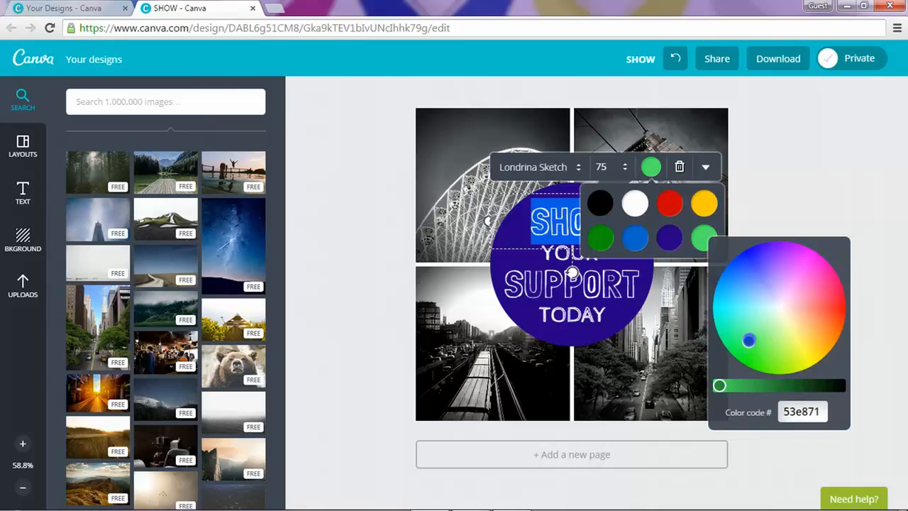
{"action": "left_click_drag", "start_coordinate": [749, 341], "coordinate": [749, 315]}
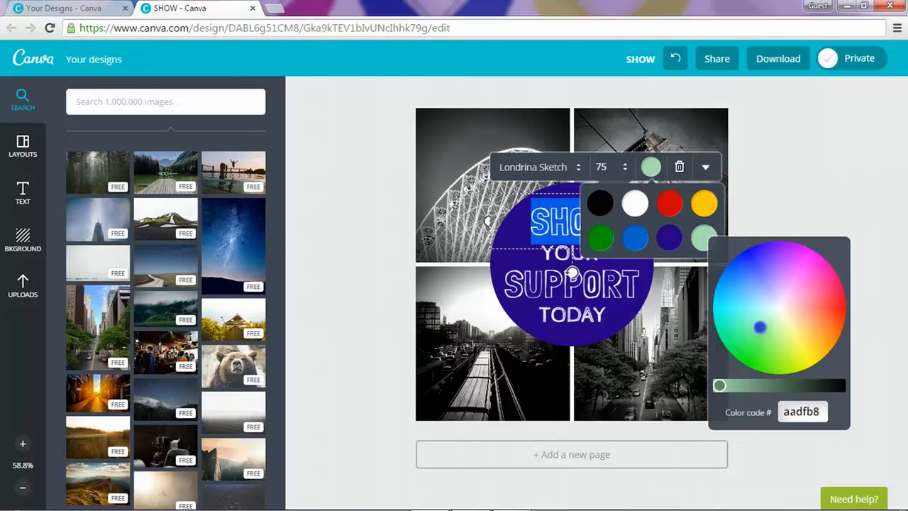
{"action": "left_click_drag", "start_coordinate": [781, 290], "coordinate": [745, 320]}
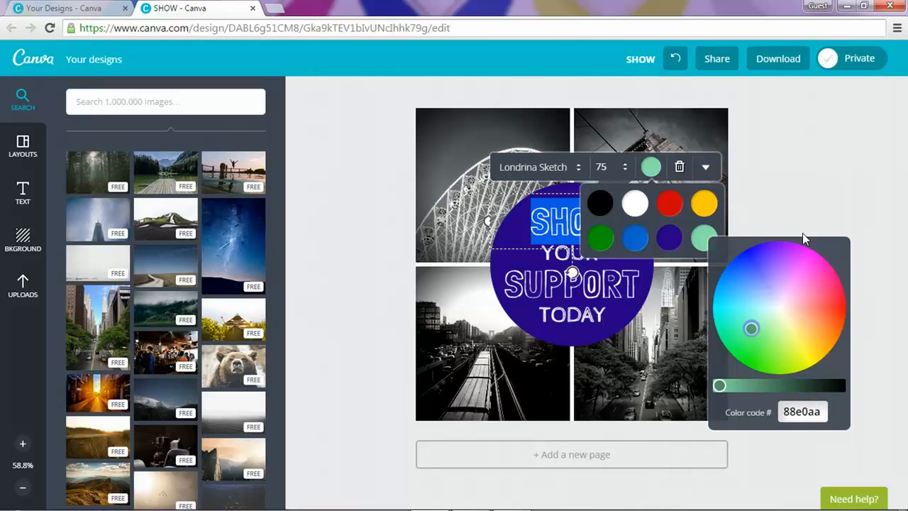
{"action": "left_click", "coordinate": [809, 185]}
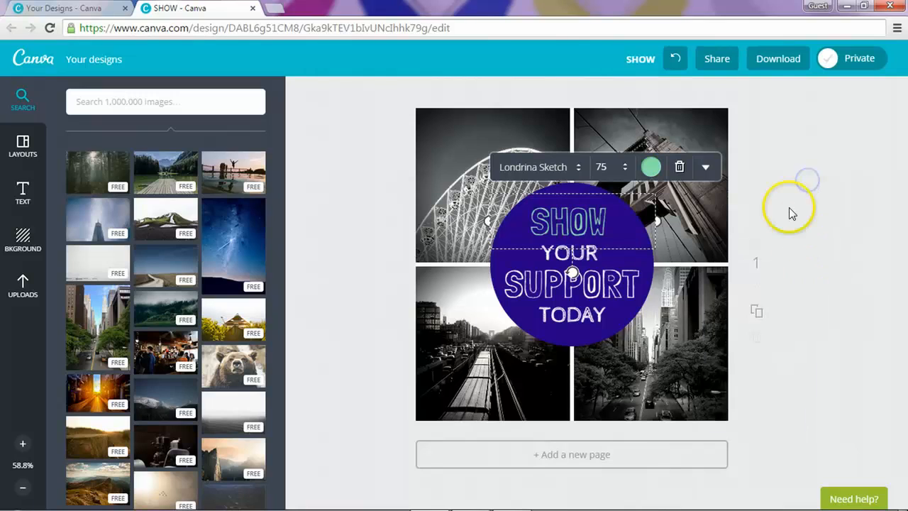
Step: Set the word SHOW in the Lilita One font
{"action": "double_click", "coordinate": [566, 226]}
{"action": "left_click", "coordinate": [549, 170]}
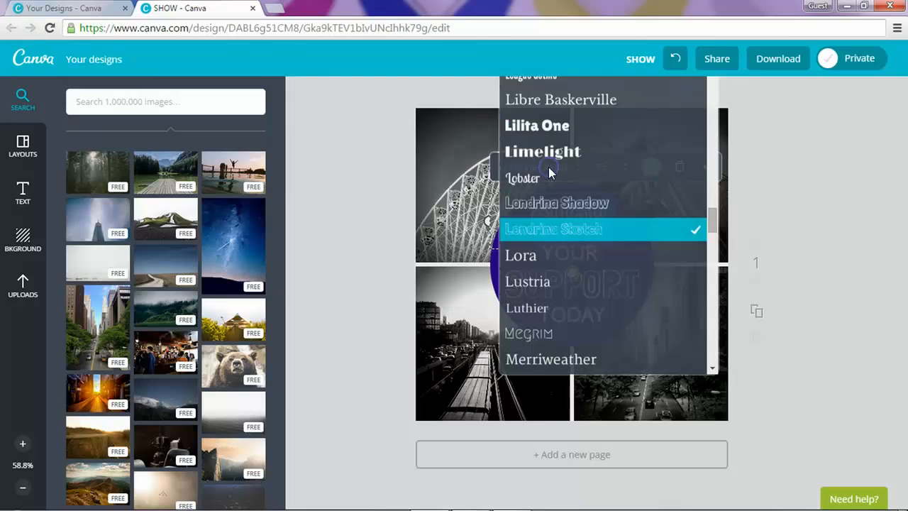
{"action": "left_click", "coordinate": [548, 133]}
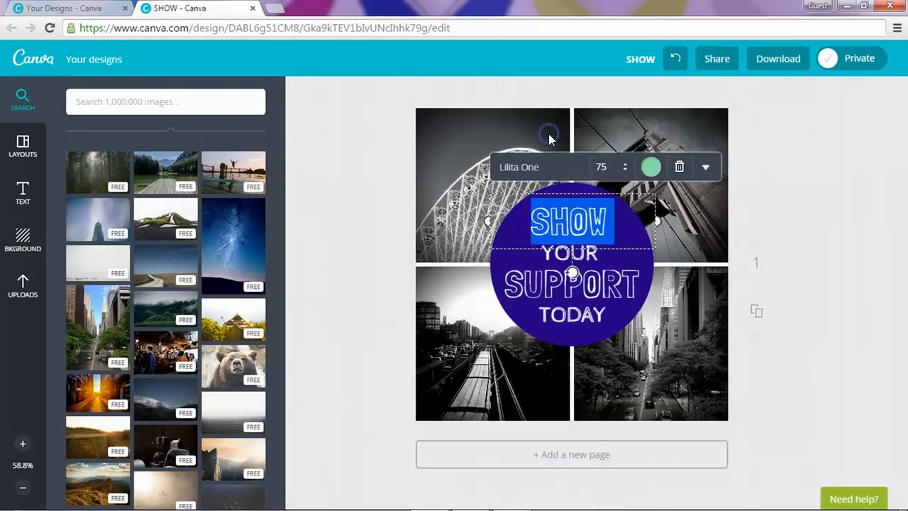
{"action": "left_click", "coordinate": [848, 340]}
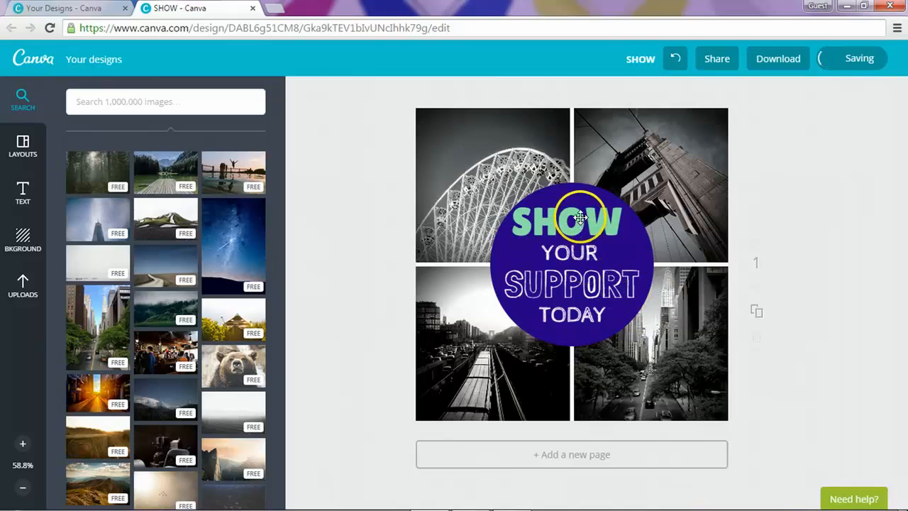
Step: Colour the word SHOW yellow, then reselect and highlight it
{"action": "double_click", "coordinate": [575, 217]}
{"action": "left_click", "coordinate": [651, 169]}
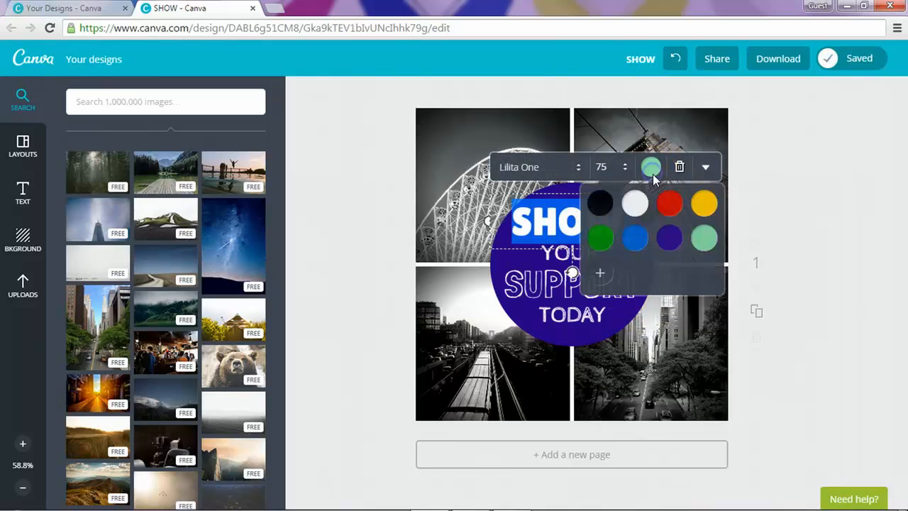
{"action": "left_click", "coordinate": [704, 203]}
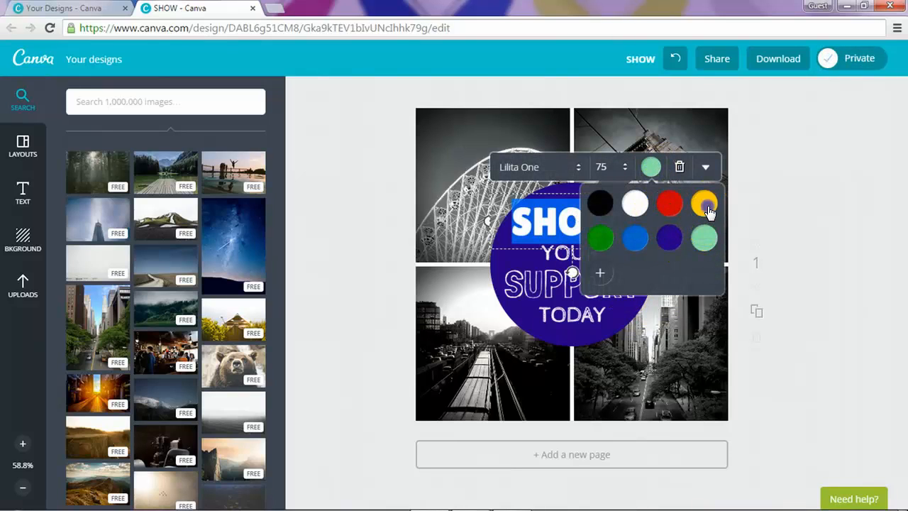
{"action": "left_click", "coordinate": [823, 234]}
{"action": "left_click", "coordinate": [590, 234]}
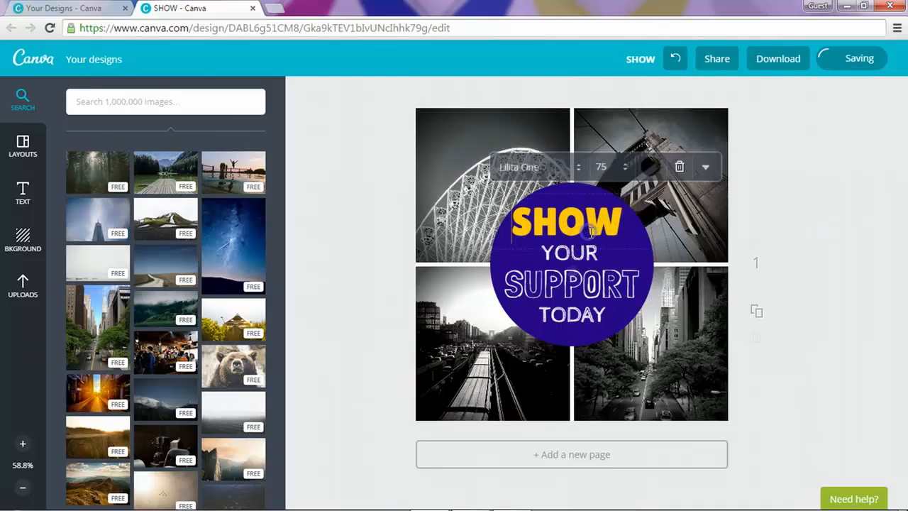
{"action": "double_click", "coordinate": [557, 256]}
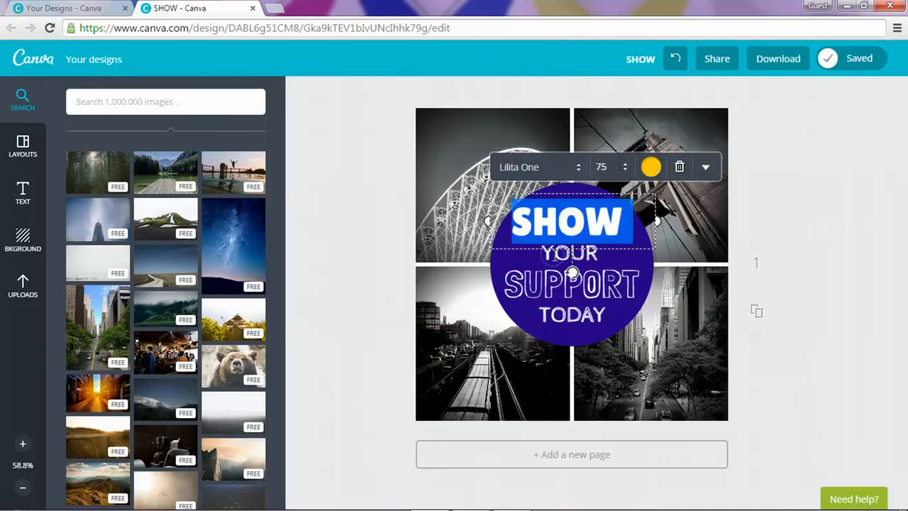
Step: Color the word SUPPORT in the YOUR SUPPORT TODAY block yellow
{"action": "left_click", "coordinate": [556, 269]}
{"action": "double_click", "coordinate": [572, 278]}
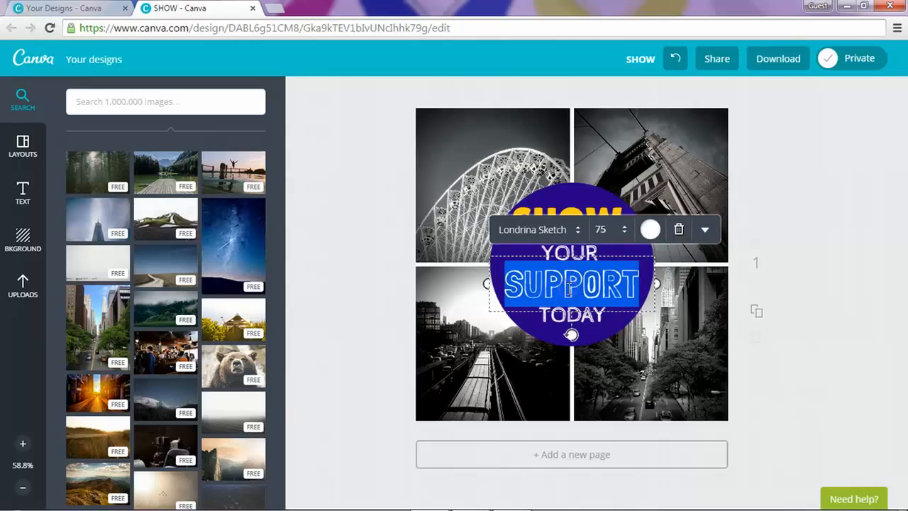
{"action": "left_click", "coordinate": [650, 231]}
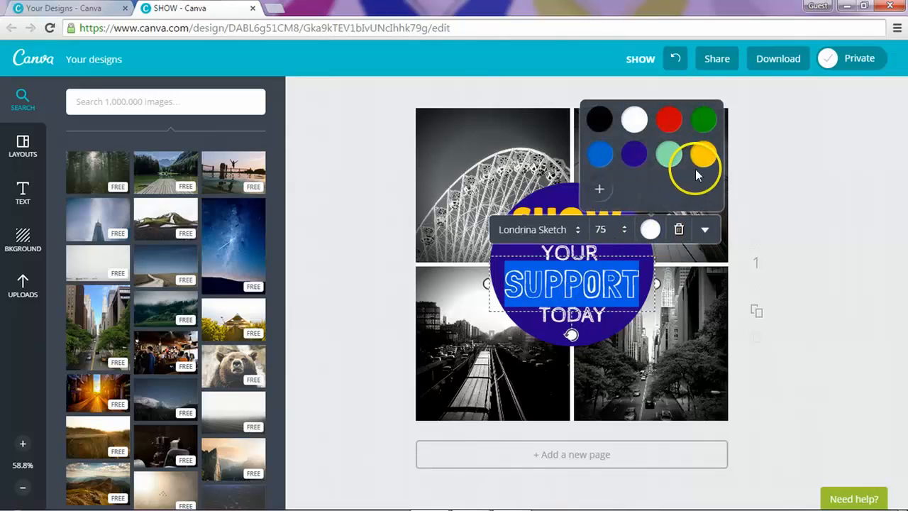
{"action": "left_click", "coordinate": [855, 360]}
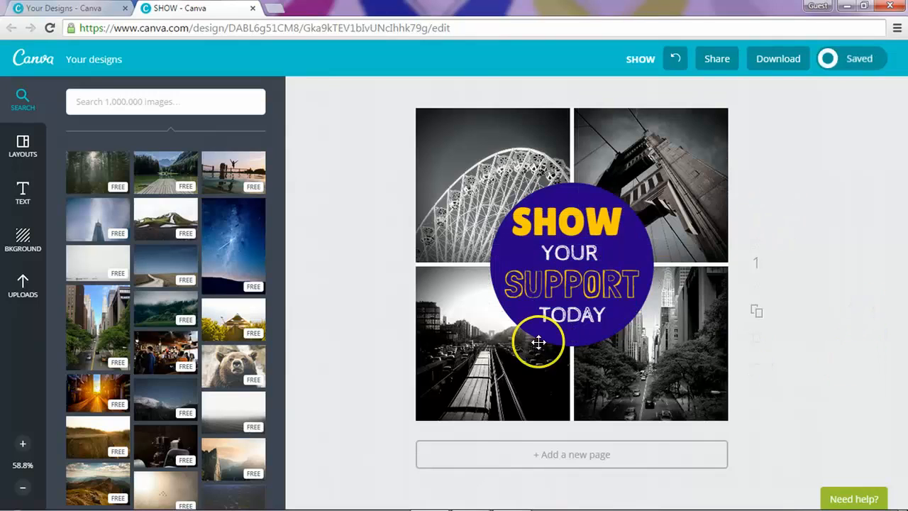
{"action": "double_click", "coordinate": [580, 252]}
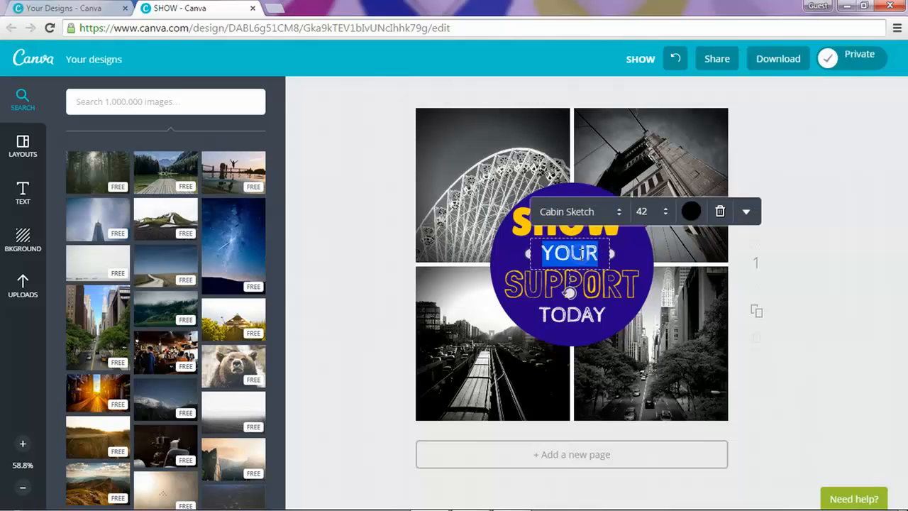
{"action": "left_click", "coordinate": [830, 382]}
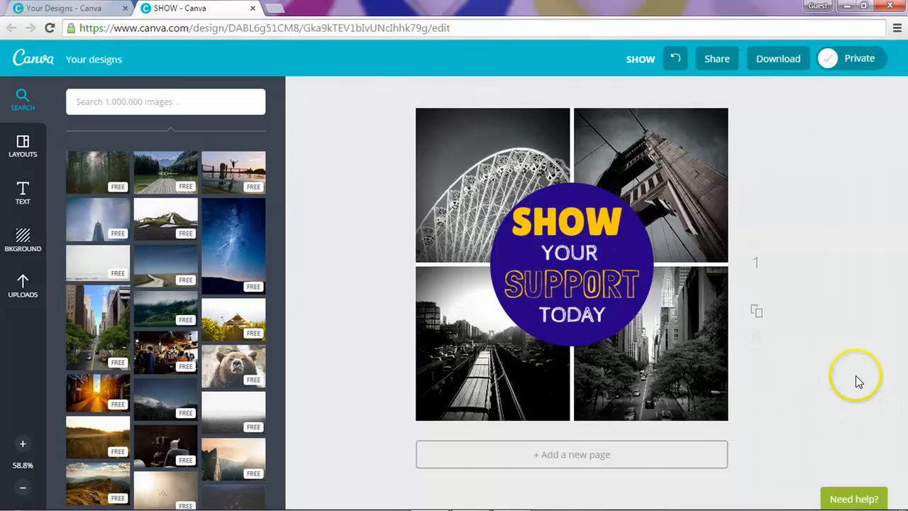
Step: Set SUPPORT in the Lilita One font
{"action": "double_click", "coordinate": [567, 283]}
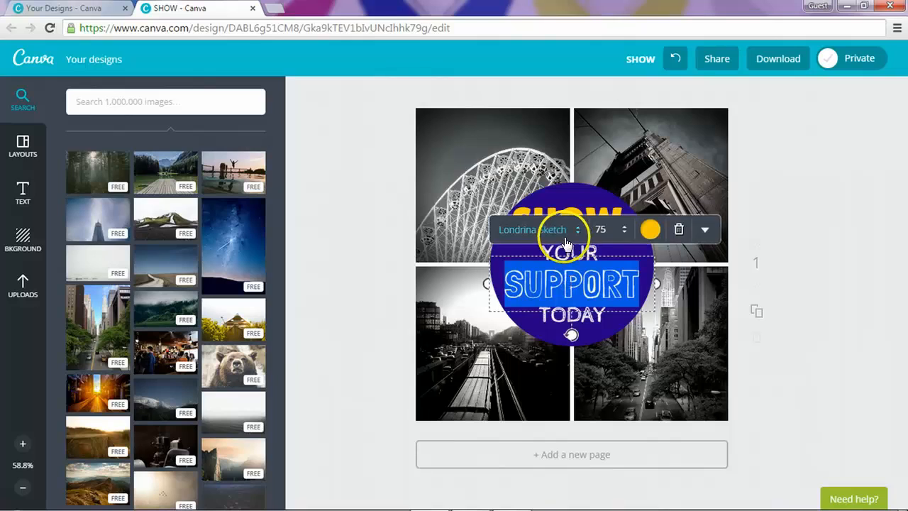
{"action": "left_click", "coordinate": [565, 231]}
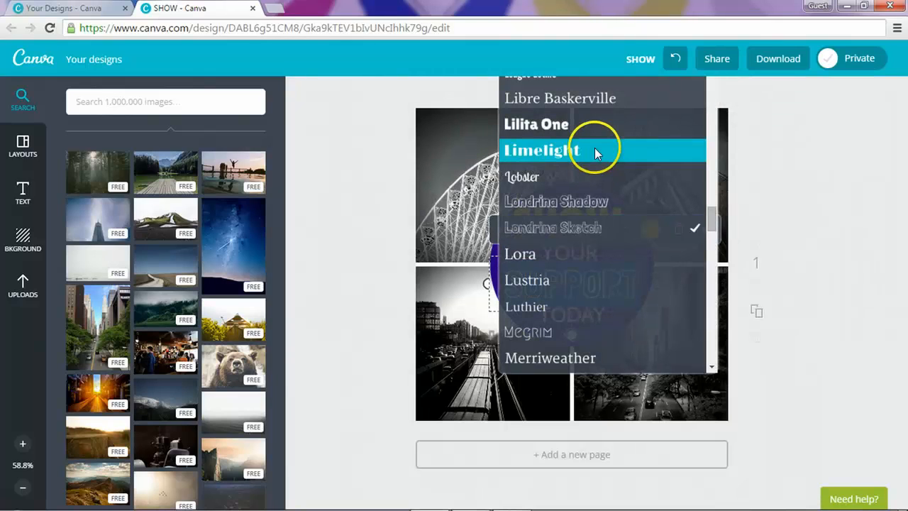
{"action": "left_click", "coordinate": [589, 130]}
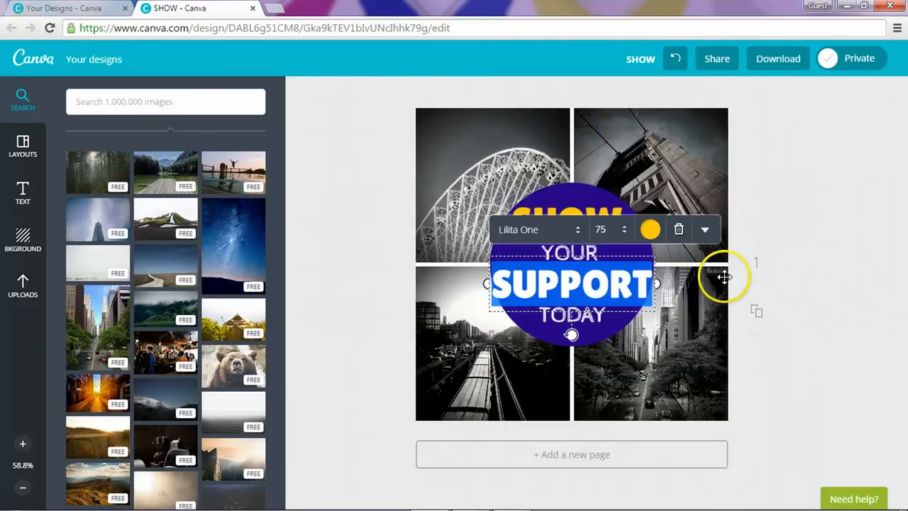
Step: Set SUPPORT's font size to 70, then check it against the SHOW heading
{"action": "left_click", "coordinate": [623, 230]}
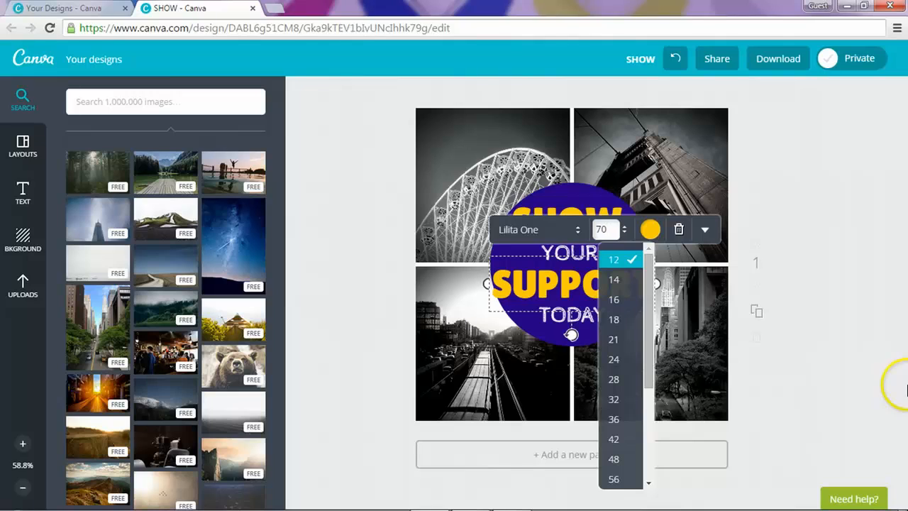
{"action": "key", "text": "BackSpace"}
{"action": "type", "text": "5"}
{"action": "key", "text": "Return"}
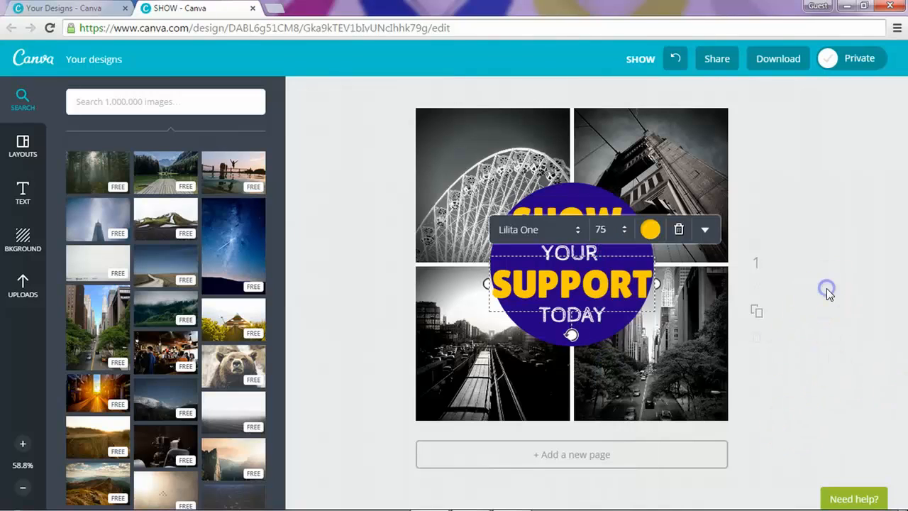
{"action": "left_click", "coordinate": [601, 229]}
{"action": "type", "text": "70"}
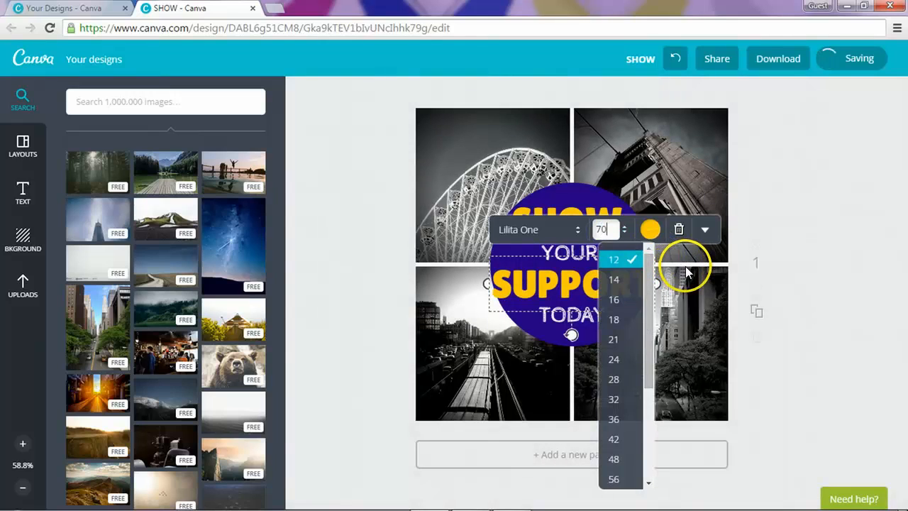
{"action": "key", "text": "Return"}
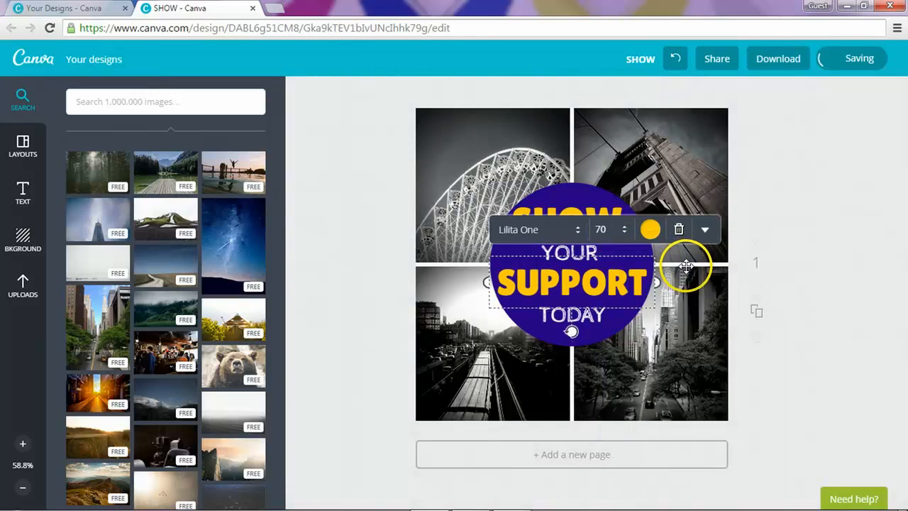
{"action": "left_click", "coordinate": [804, 262]}
{"action": "left_click", "coordinate": [593, 232]}
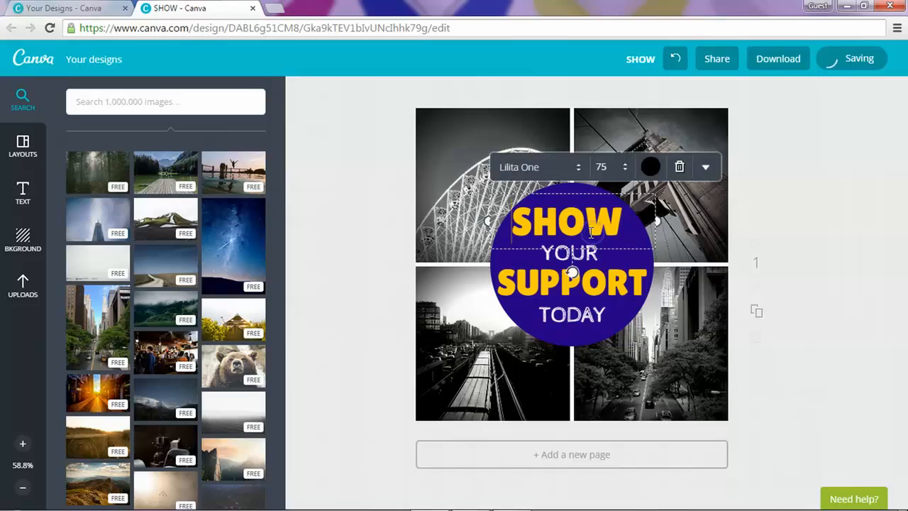
{"action": "left_click", "coordinate": [864, 236]}
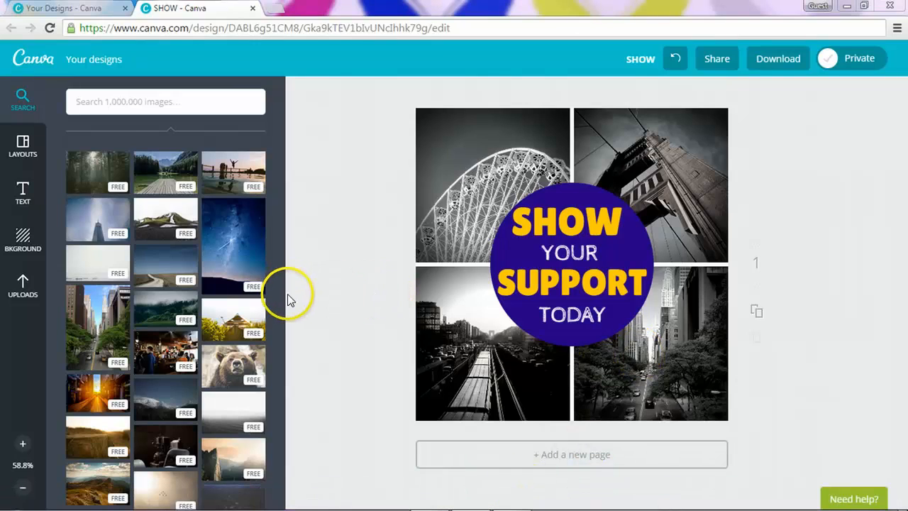
Step: Show the Text panel and browse its free styled text templates
{"action": "left_click", "coordinate": [24, 195]}
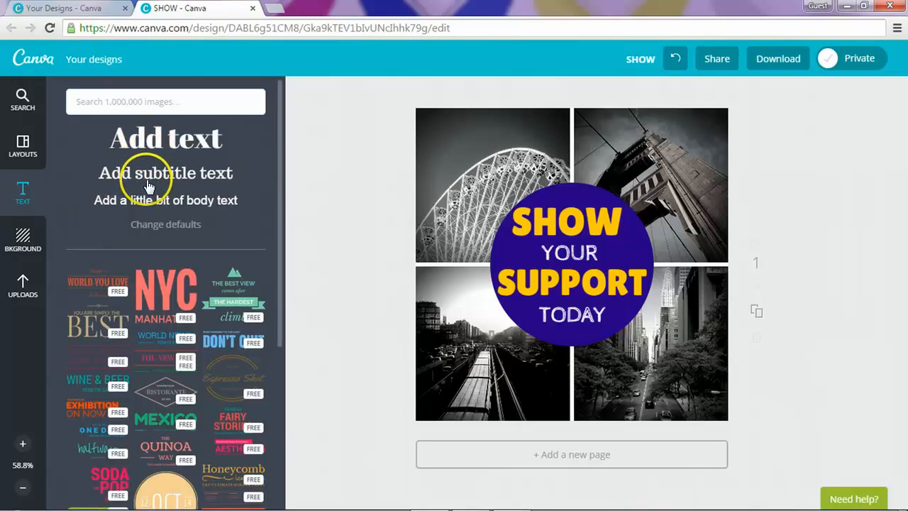
{"action": "scroll", "coordinate": [230, 386], "scroll_direction": "down", "scroll_amount": 5}
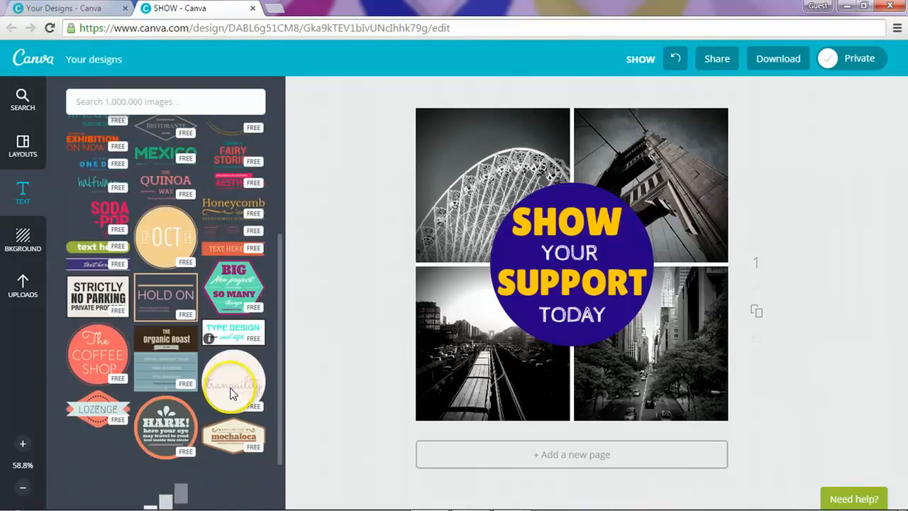
{"action": "scroll", "coordinate": [232, 391], "scroll_direction": "down", "scroll_amount": 10}
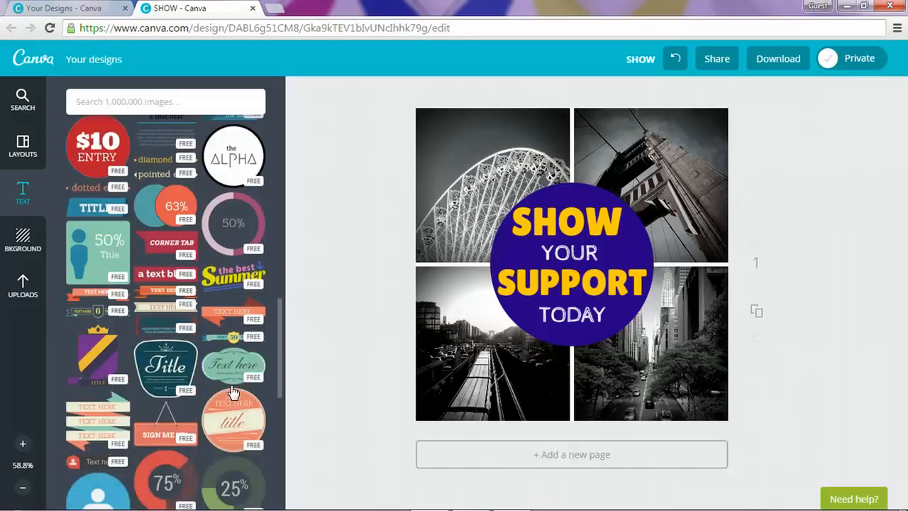
{"action": "scroll", "coordinate": [232, 391], "scroll_direction": "down", "scroll_amount": 10}
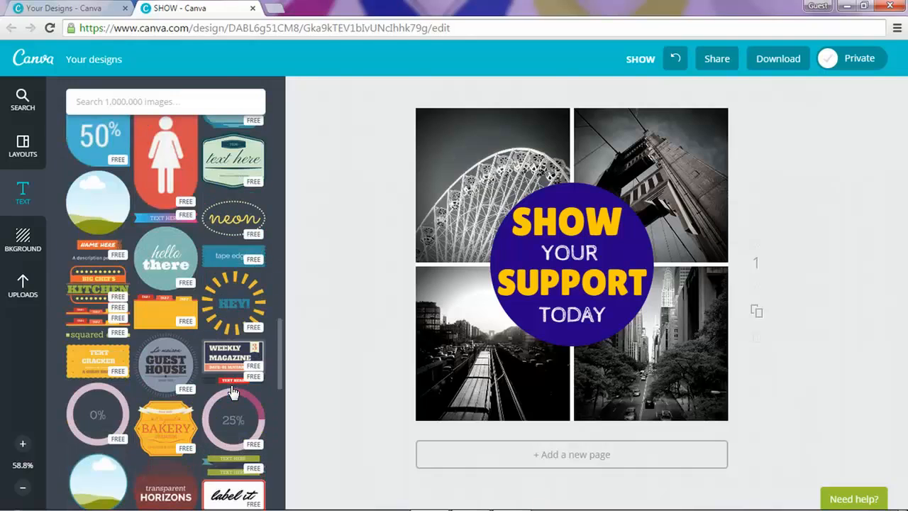
{"action": "scroll", "coordinate": [232, 389], "scroll_direction": "down", "scroll_amount": 15}
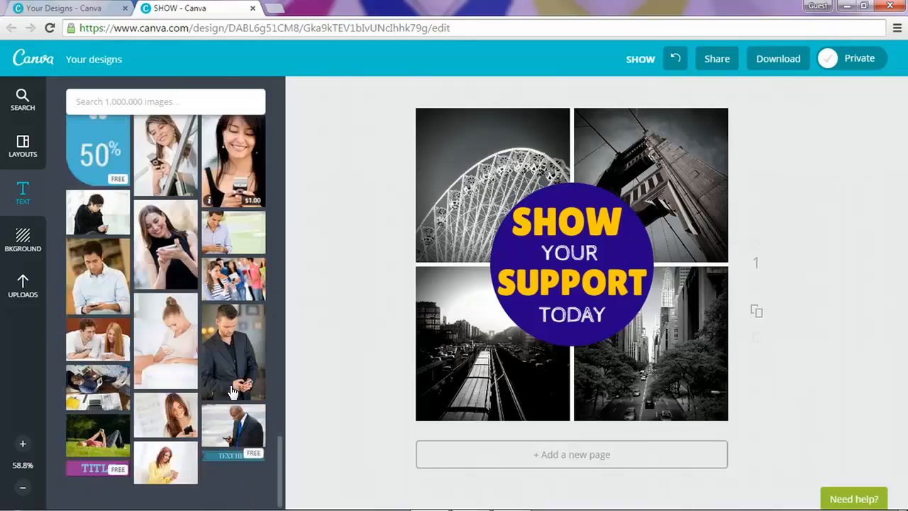
{"action": "scroll", "coordinate": [232, 389], "scroll_direction": "up", "scroll_amount": 10}
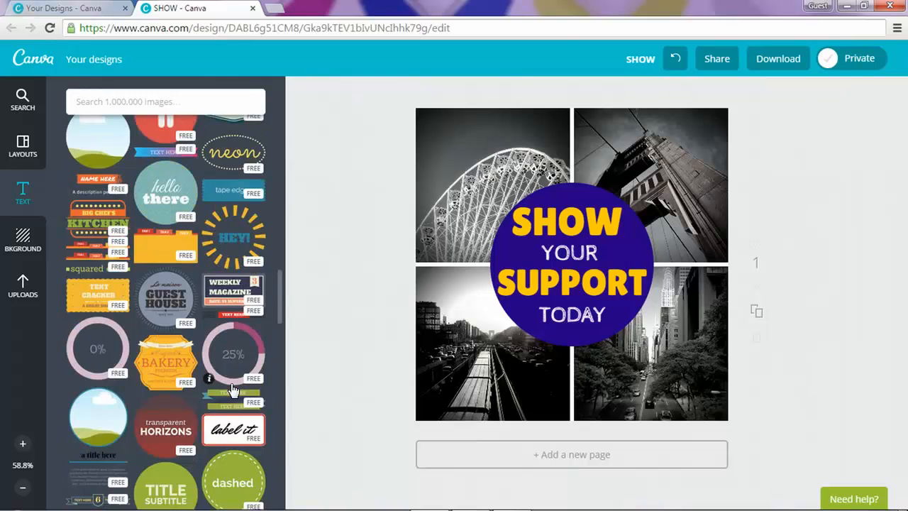
{"action": "scroll", "coordinate": [232, 389], "scroll_direction": "up", "scroll_amount": 8}
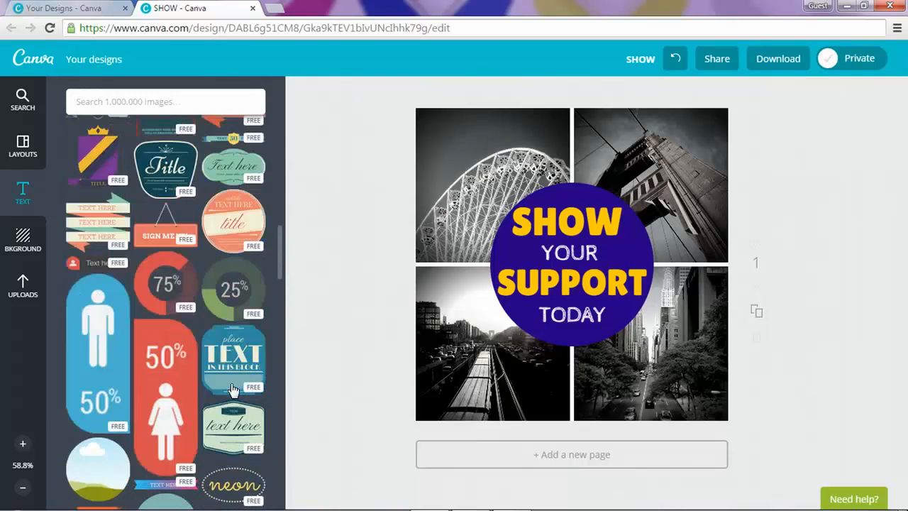
{"action": "scroll", "coordinate": [232, 389], "scroll_direction": "up", "scroll_amount": 5}
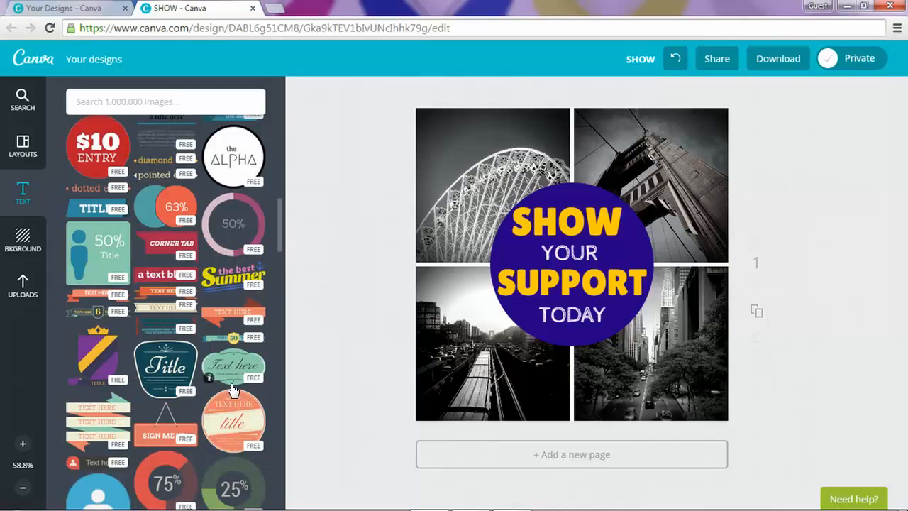
{"action": "scroll", "coordinate": [232, 389], "scroll_direction": "up", "scroll_amount": 5}
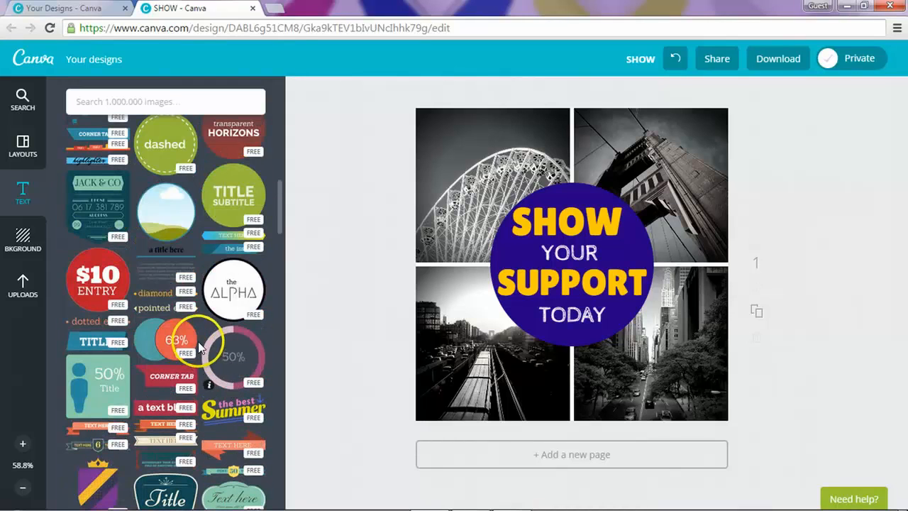
Step: Add the diamond ends text template and drag it down near SUPPORT
{"action": "left_click", "coordinate": [154, 297]}
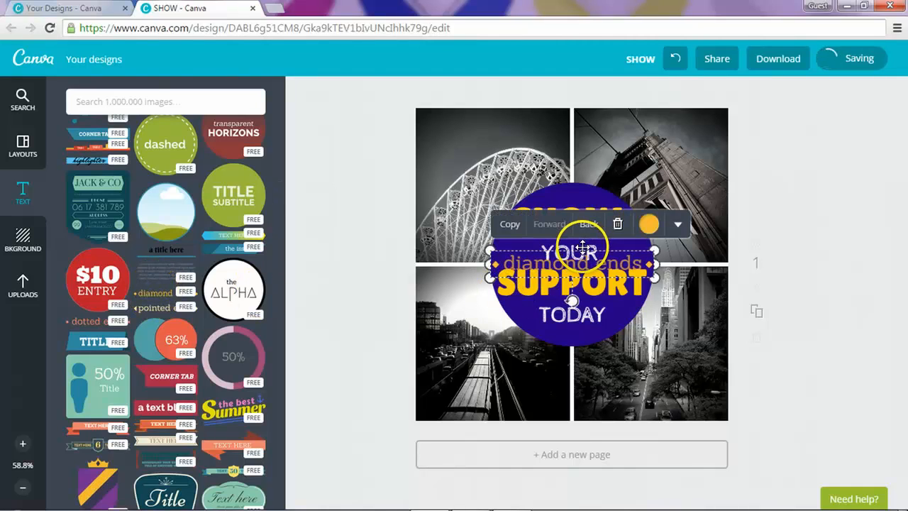
{"action": "left_click_drag", "start_coordinate": [582, 246], "coordinate": [580, 249]}
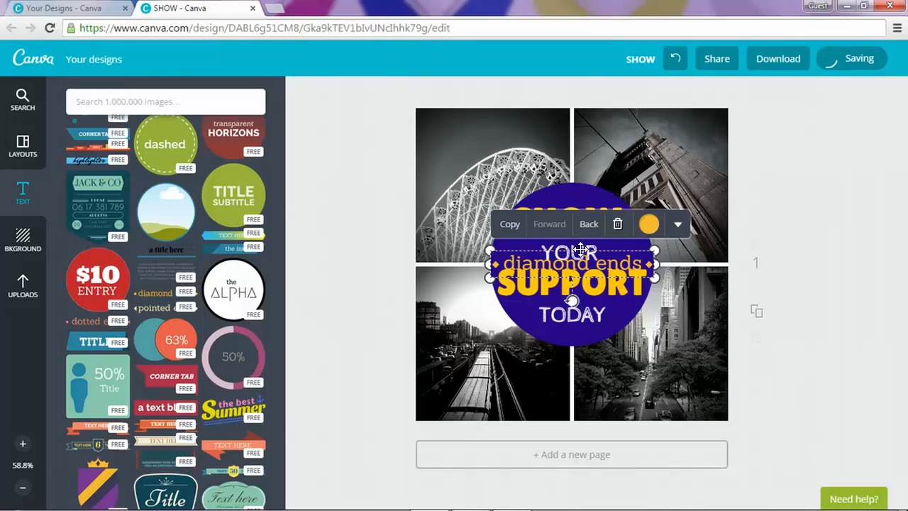
{"action": "left_click_drag", "start_coordinate": [580, 249], "coordinate": [581, 248]}
{"action": "left_click", "coordinate": [608, 250]}
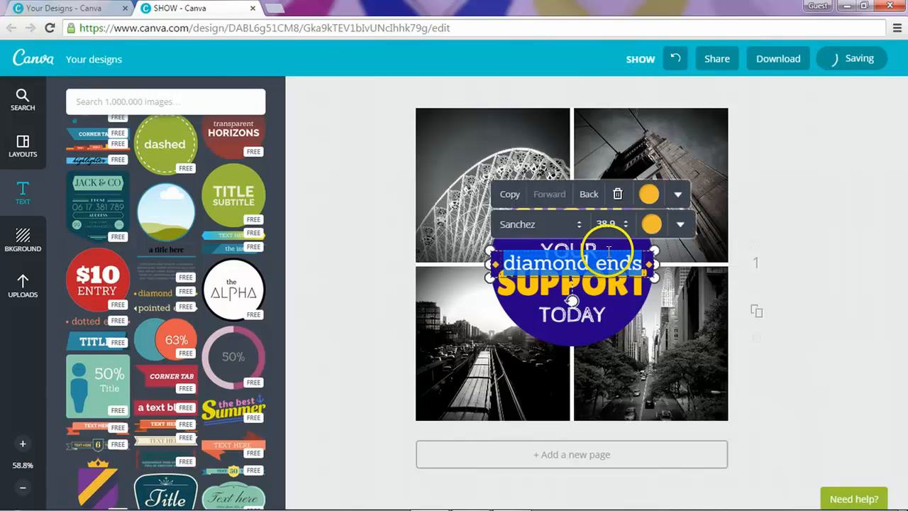
{"action": "left_click_drag", "start_coordinate": [487, 254], "coordinate": [571, 398]}
Step: Replace the diamond ends sample text with the website address, fixing a typo
{"action": "left_click", "coordinate": [618, 406]}
{"action": "left_click", "coordinate": [618, 406]}
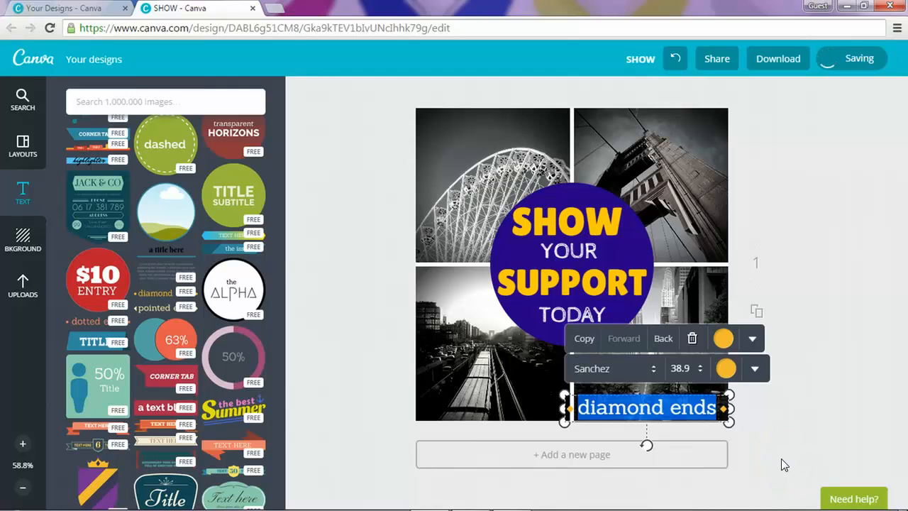
{"action": "type", "text": "www.sociallini"}
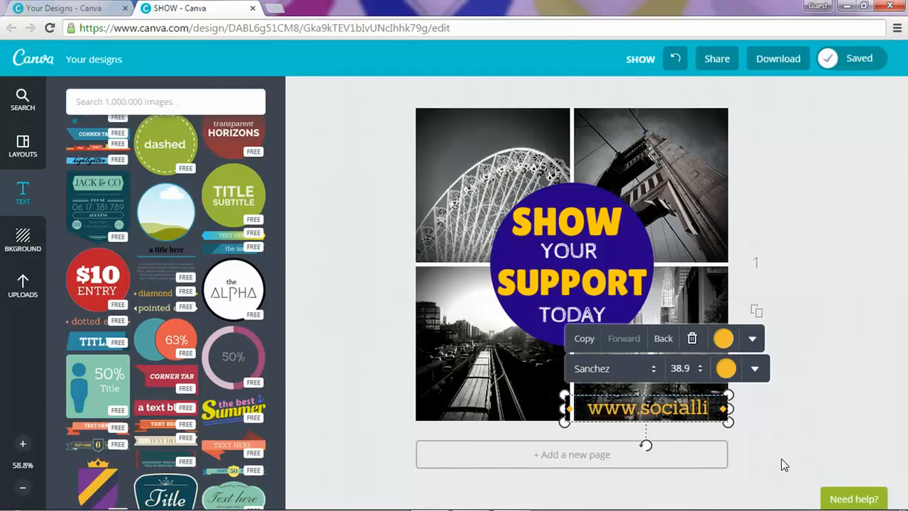
{"action": "key", "text": "BackSpace"}
{"action": "key", "text": "BackSpace"}
{"action": "key", "text": "BackSpace"}
{"action": "type", "text": "ynina"}
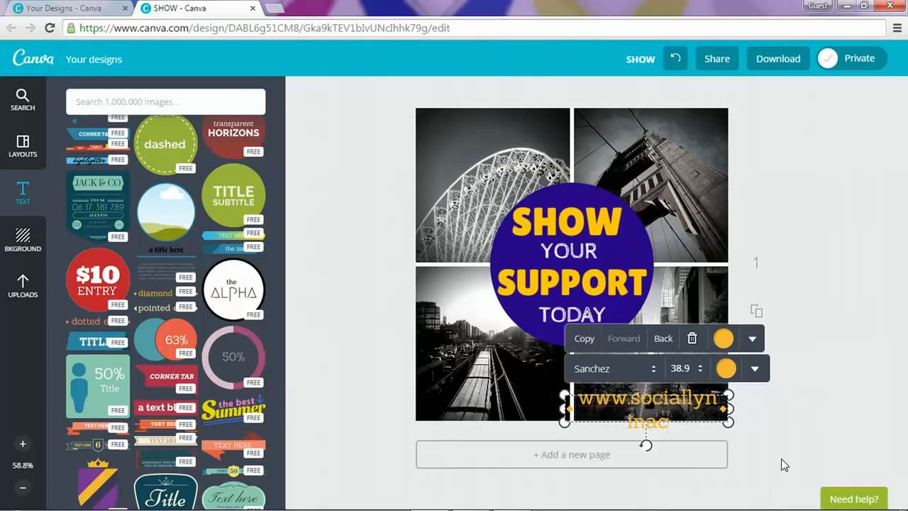
{"action": "type", "text": ".com"}
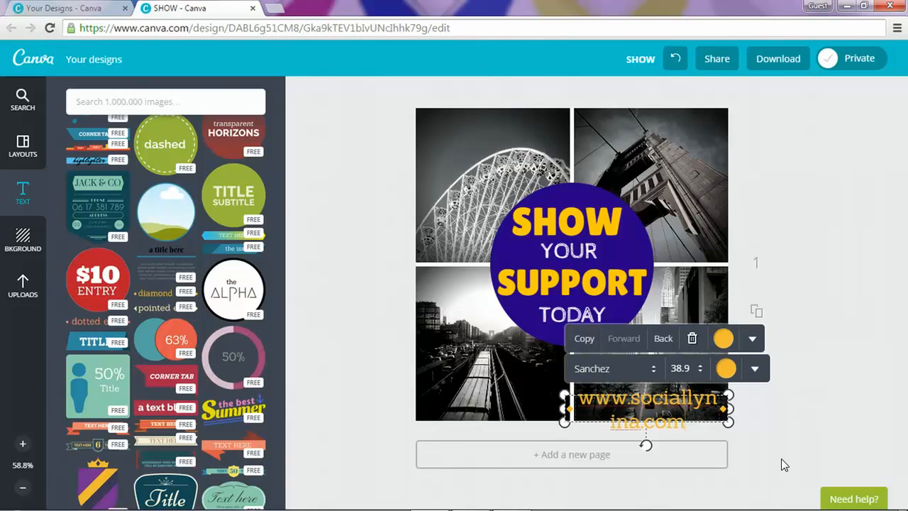
Step: Make the website tagline size 18 and yellow
{"action": "left_click", "coordinate": [683, 368]}
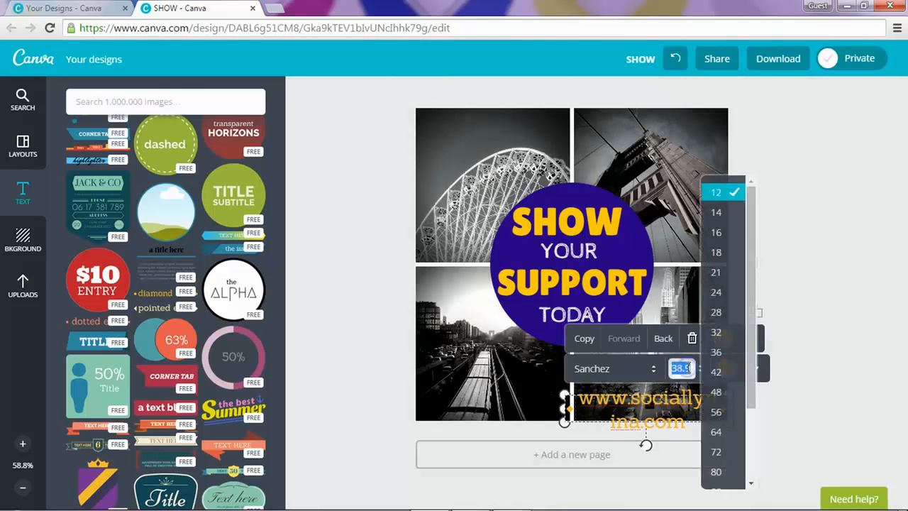
{"action": "left_click", "coordinate": [716, 251]}
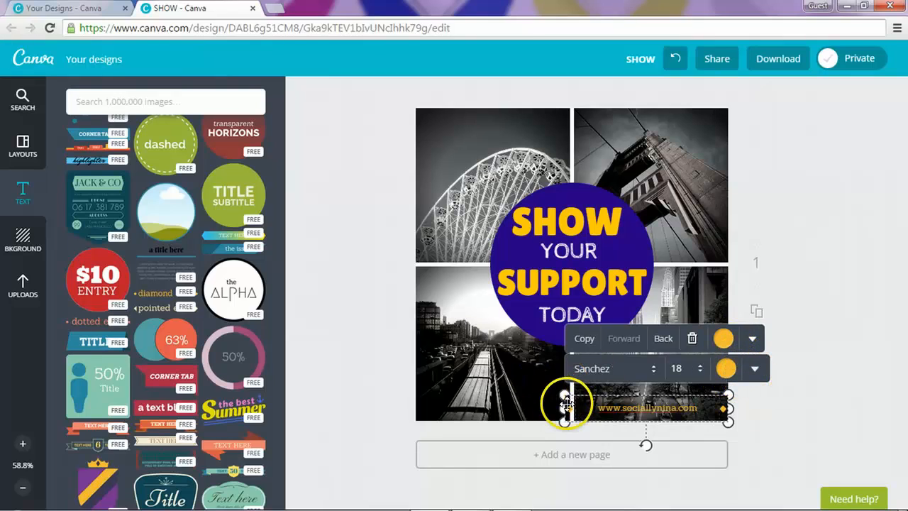
{"action": "left_click", "coordinate": [723, 368]}
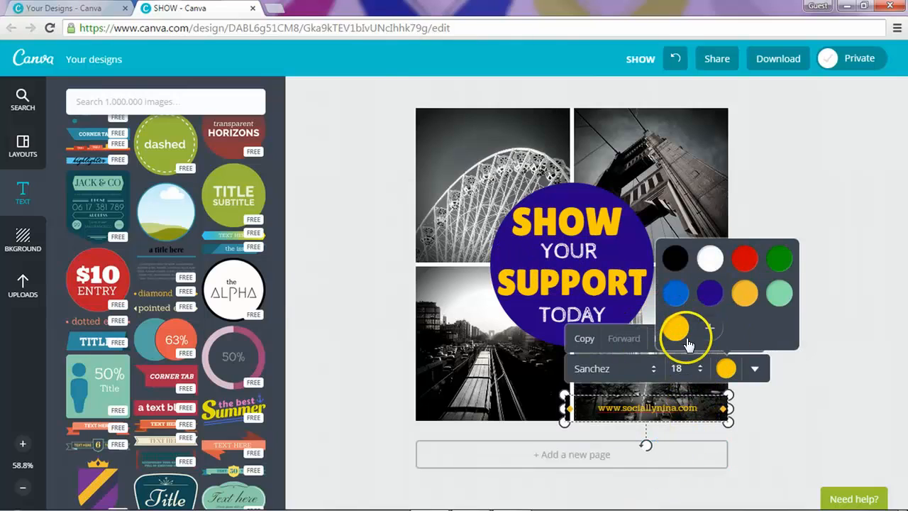
{"action": "left_click", "coordinate": [771, 190]}
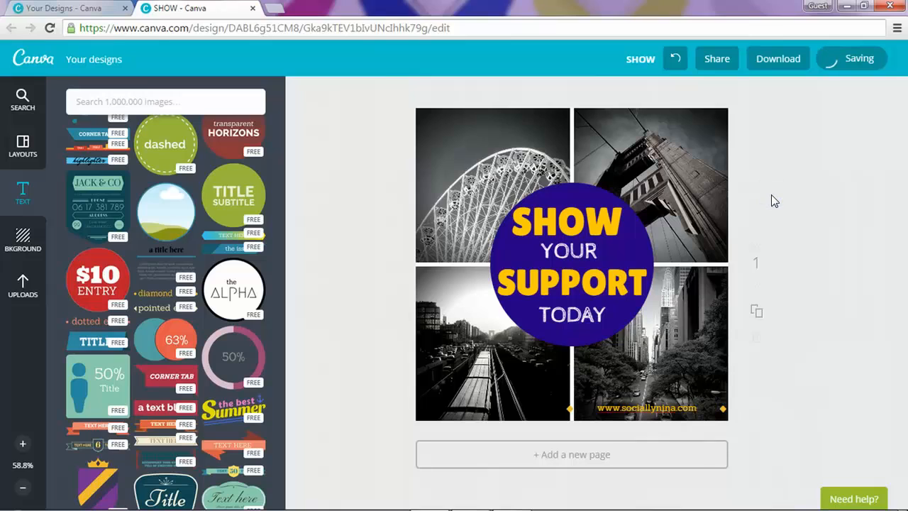
Step: Narrow the tagline box to fit its text and drag it toward the top
{"action": "left_click", "coordinate": [571, 408]}
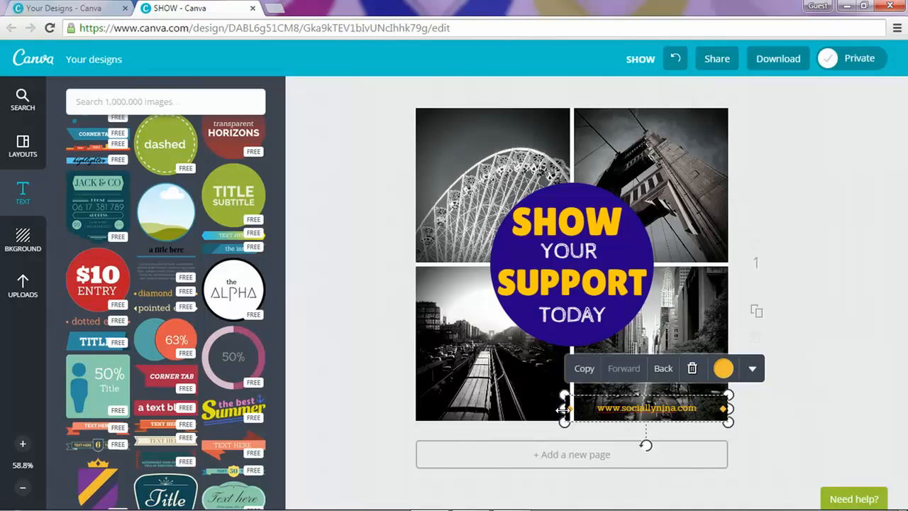
{"action": "left_click_drag", "start_coordinate": [560, 409], "coordinate": [602, 408]}
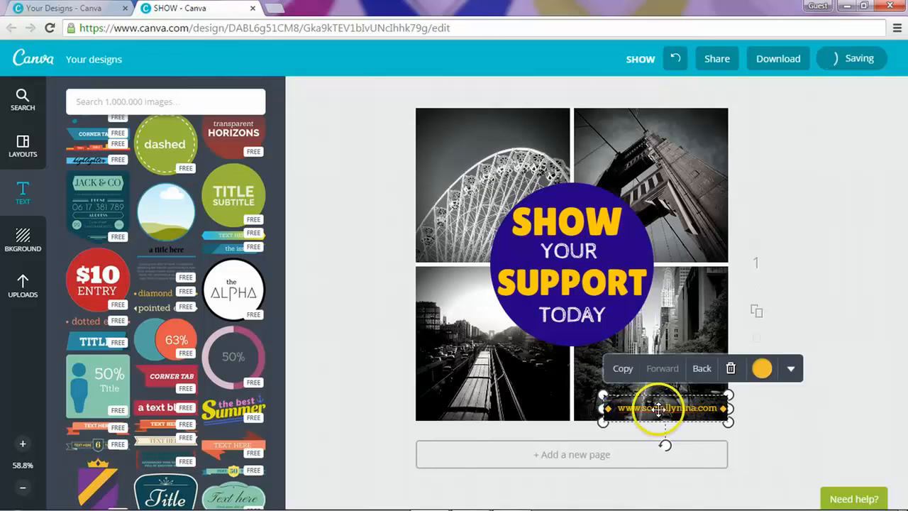
{"action": "left_click", "coordinate": [819, 399]}
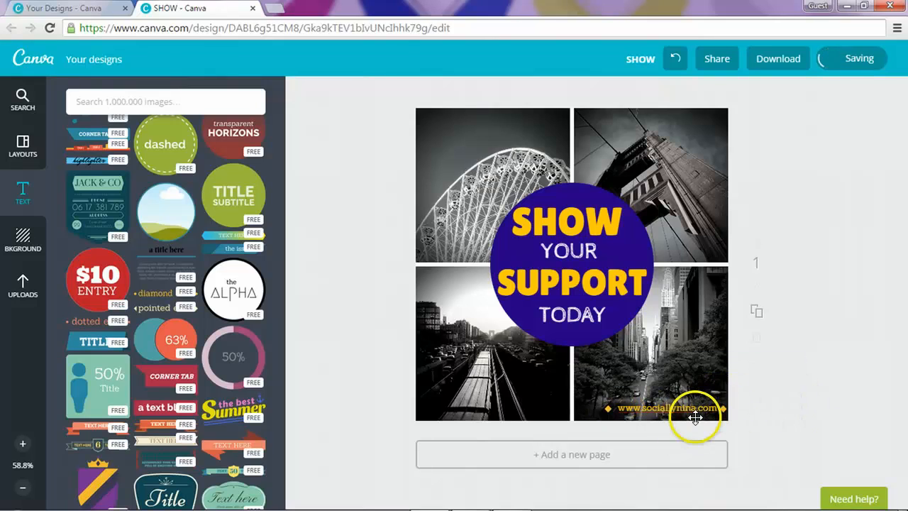
{"action": "double_click", "coordinate": [658, 412]}
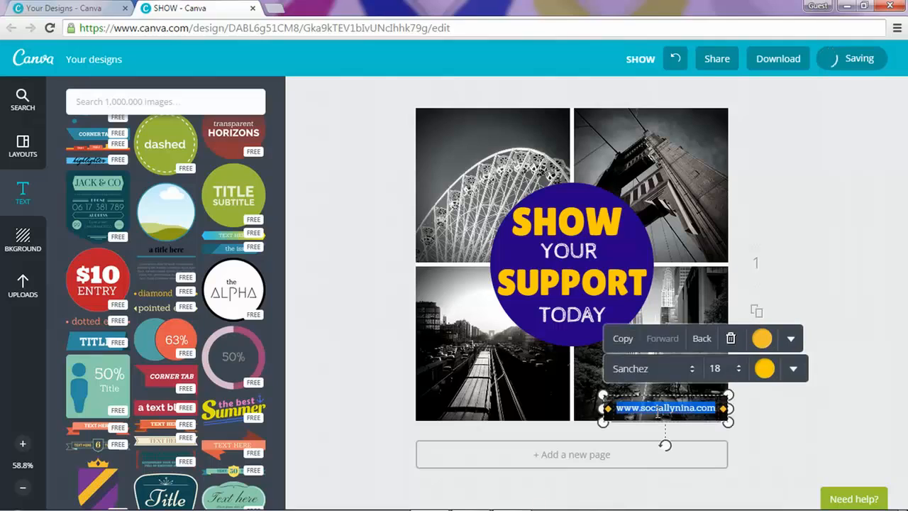
{"action": "left_click", "coordinate": [807, 417]}
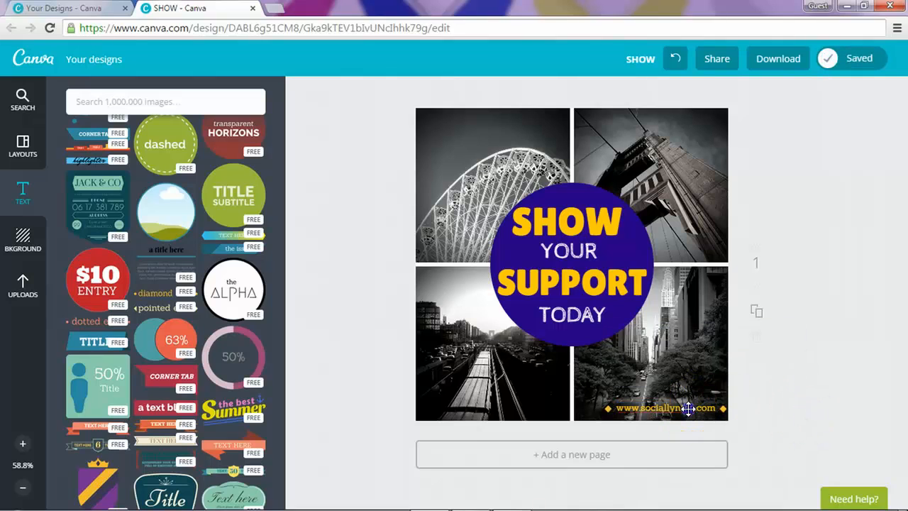
{"action": "left_click_drag", "start_coordinate": [688, 408], "coordinate": [459, 36]}
Step: Drop the website tagline into the top-left corner of the upper-left photo
{"action": "left_click_drag", "start_coordinate": [464, 114], "coordinate": [504, 120]}
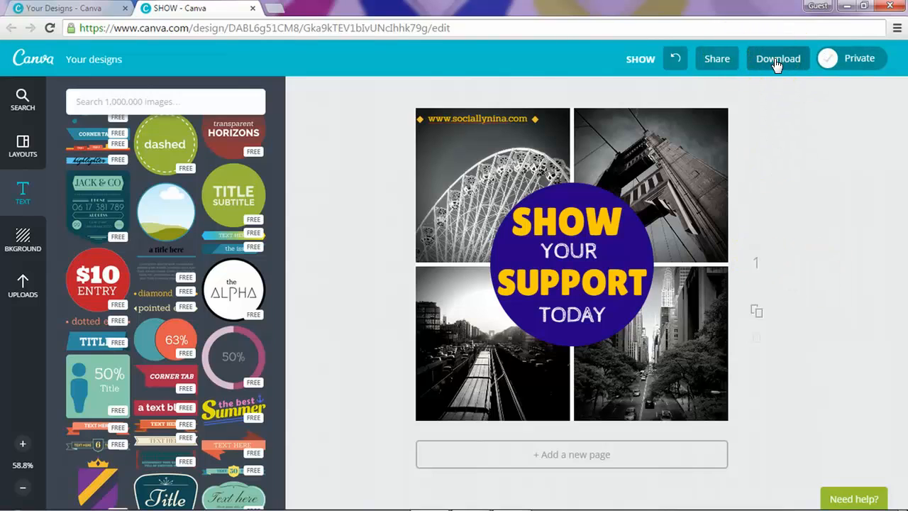
Step: Describe the design as community outreach support, with the website and #community #outreach #donations #support
{"action": "left_click", "coordinate": [829, 60]}
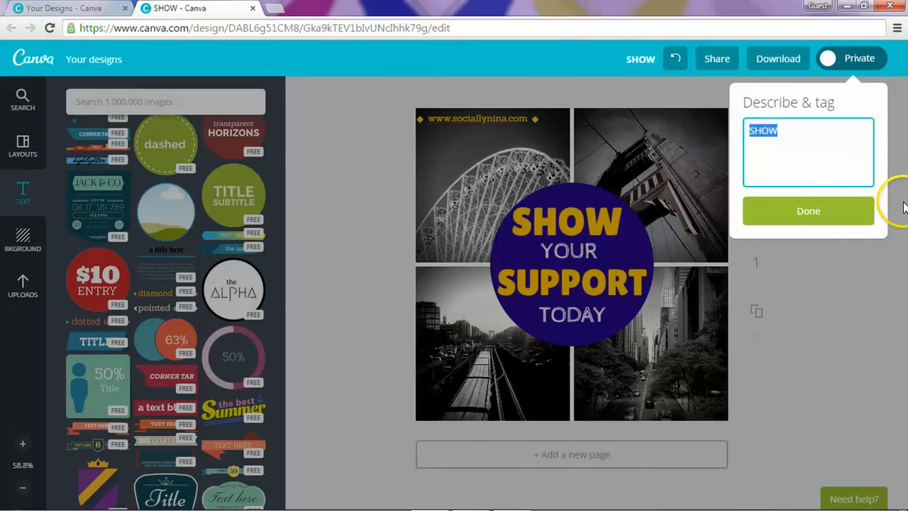
{"action": "type", "text": "s"}
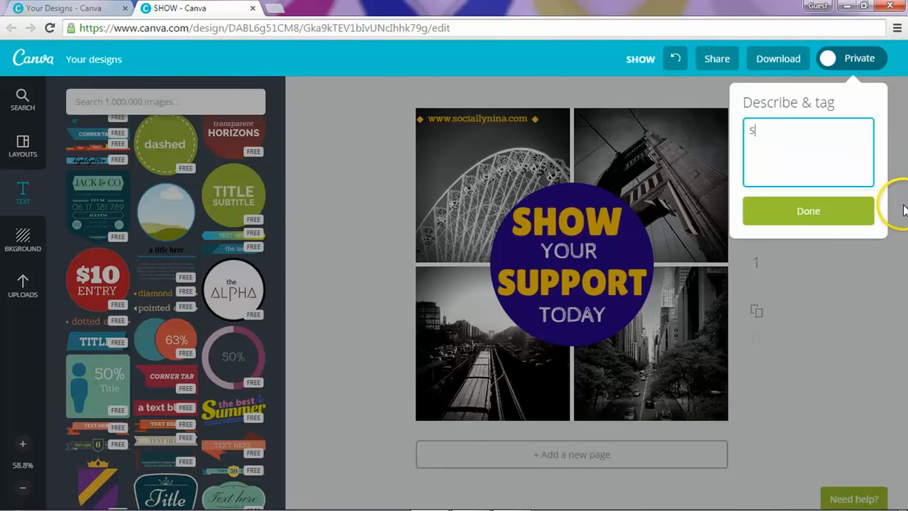
{"action": "type", "text": "how your support for our "}
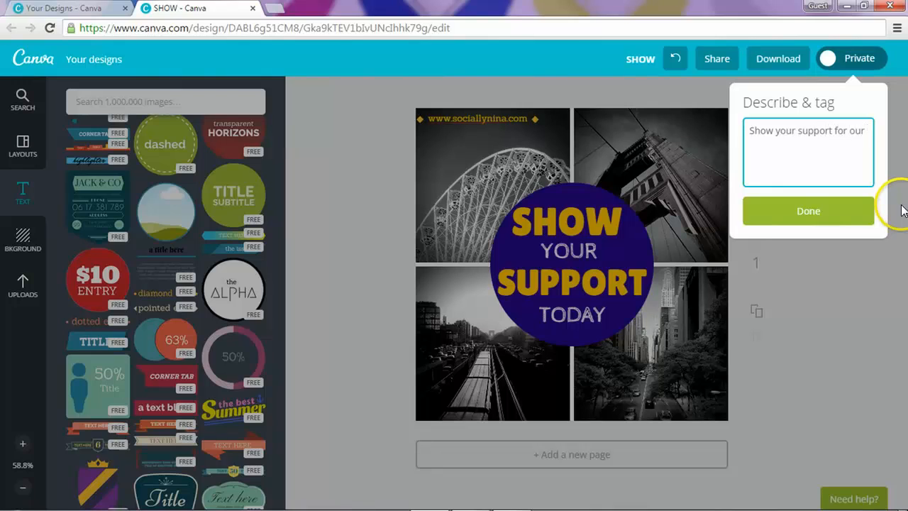
{"action": "type", "text": "communi"}
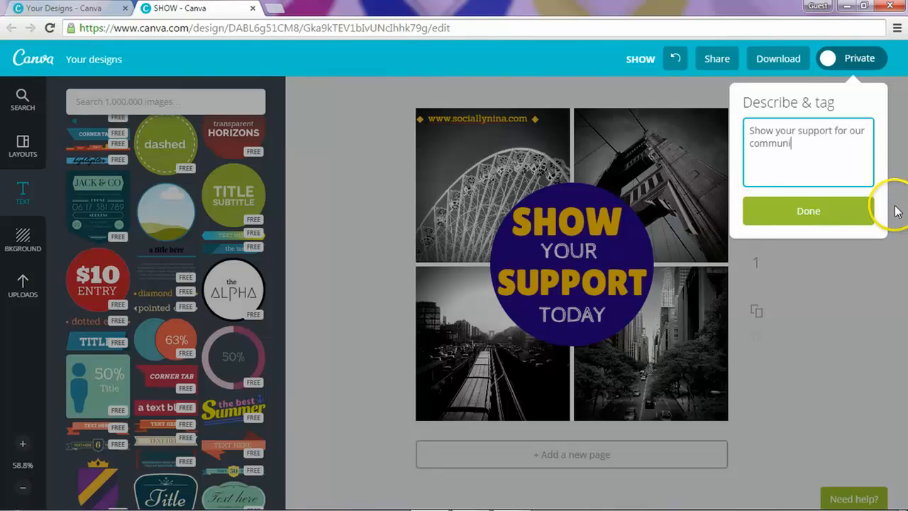
{"action": "type", "text": "ty outreach"}
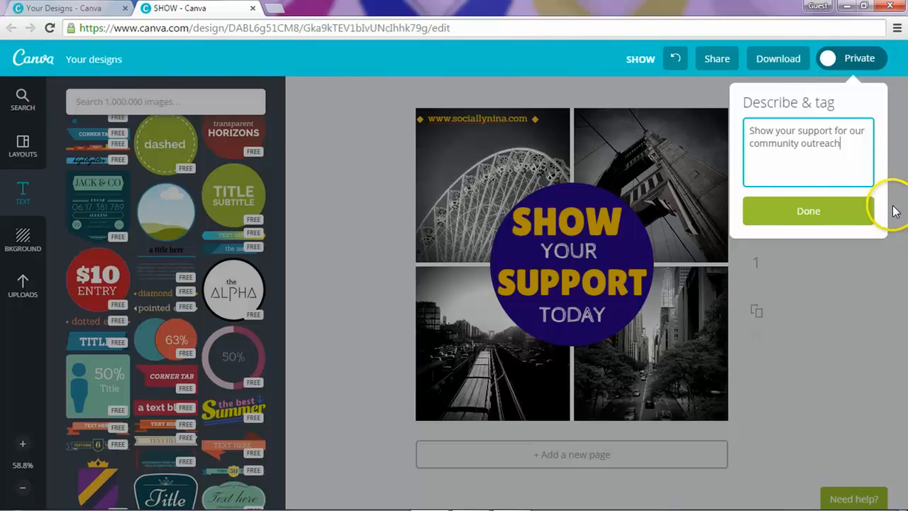
{"action": "type", "text": " program.  For mor"}
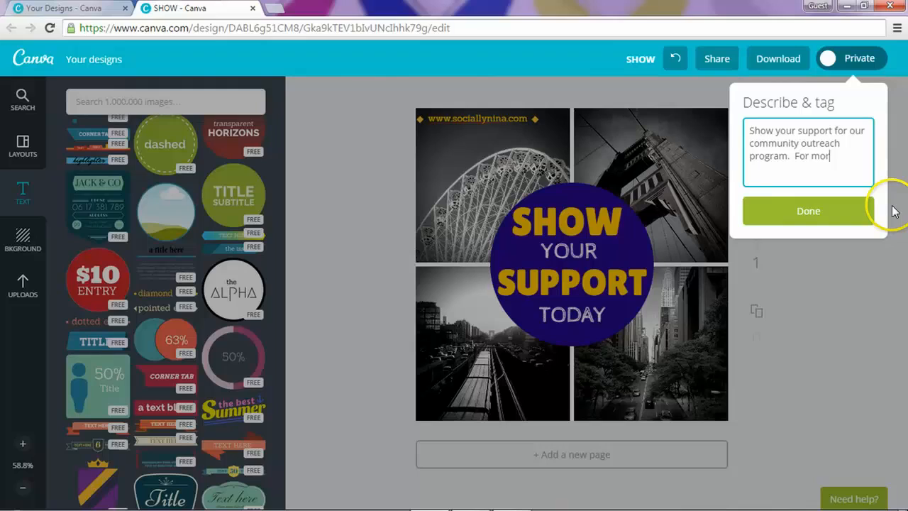
{"action": "type", "text": "e information please"}
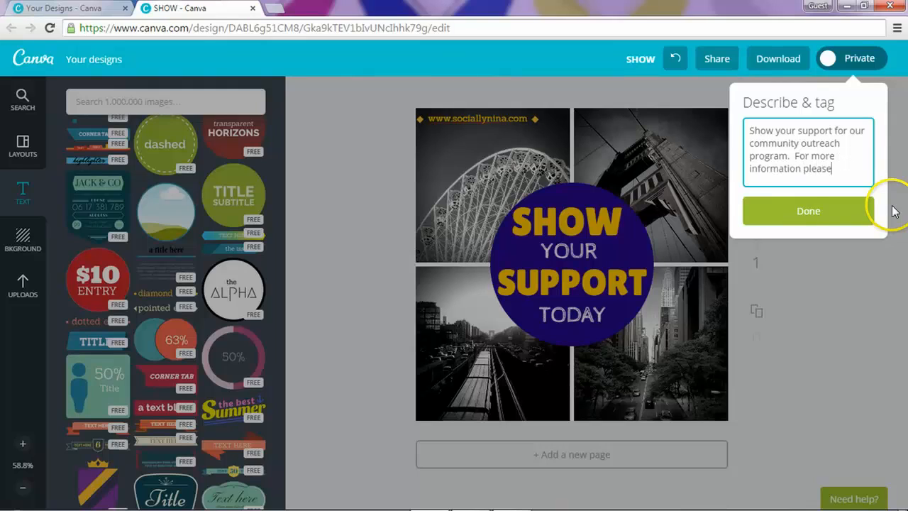
{"action": "type", "text": " visit www.so"}
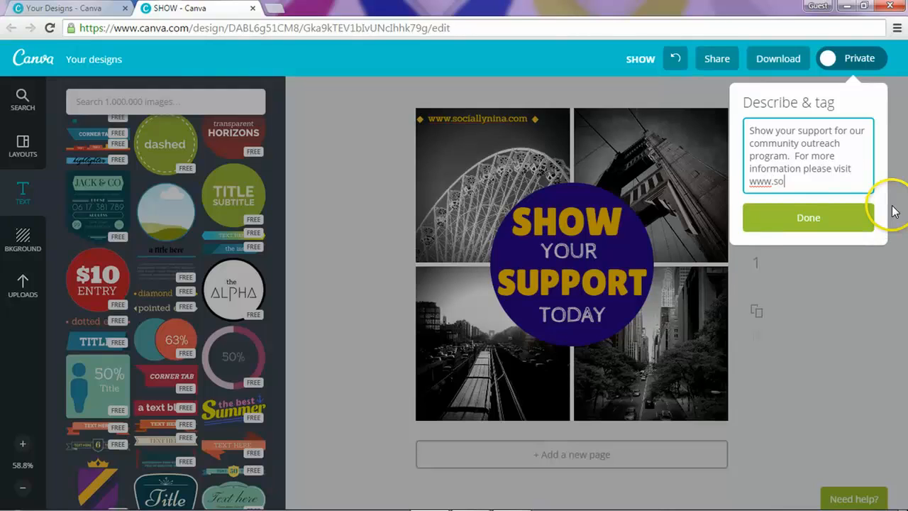
{"action": "type", "text": "ciallynina.com #co"}
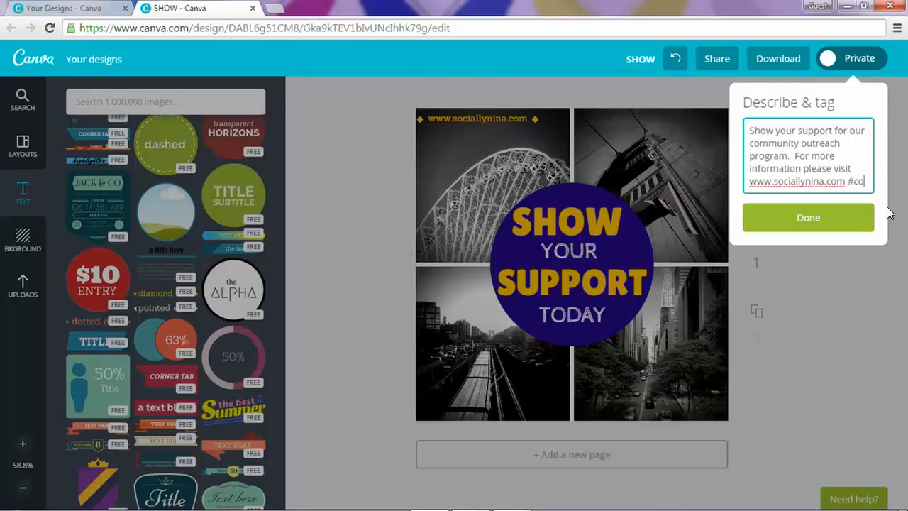
{"action": "type", "text": "mmunity #outreach"}
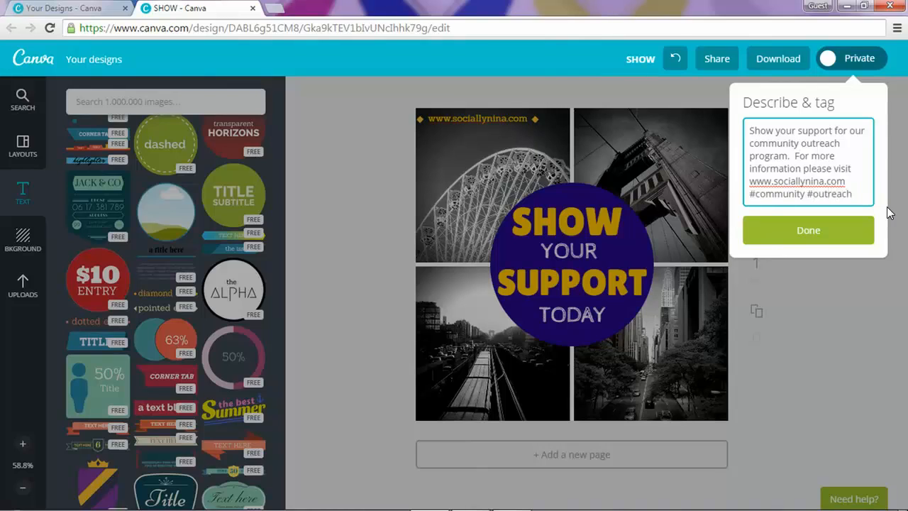
{"action": "type", "text": "donations #"}
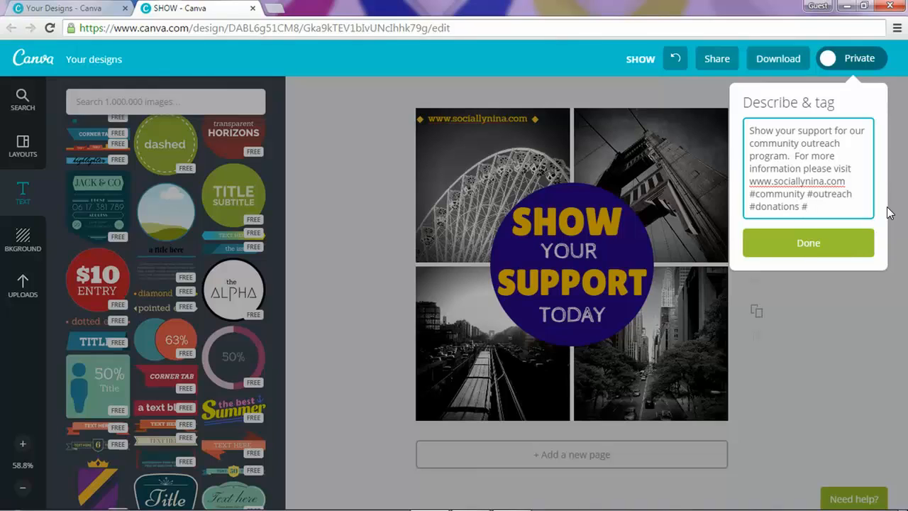
{"action": "type", "text": "support"}
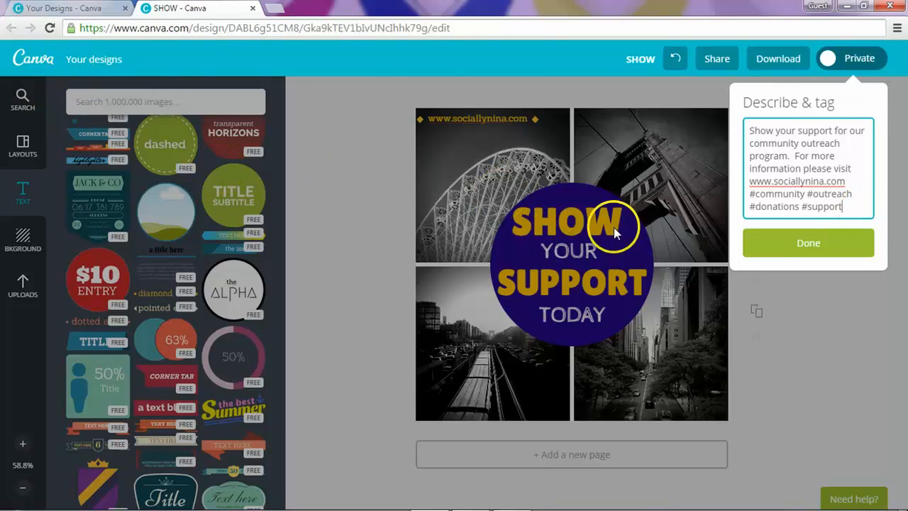
Step: Save the description, switch the design to Public, and go back to Your designs
{"action": "left_click", "coordinate": [859, 249]}
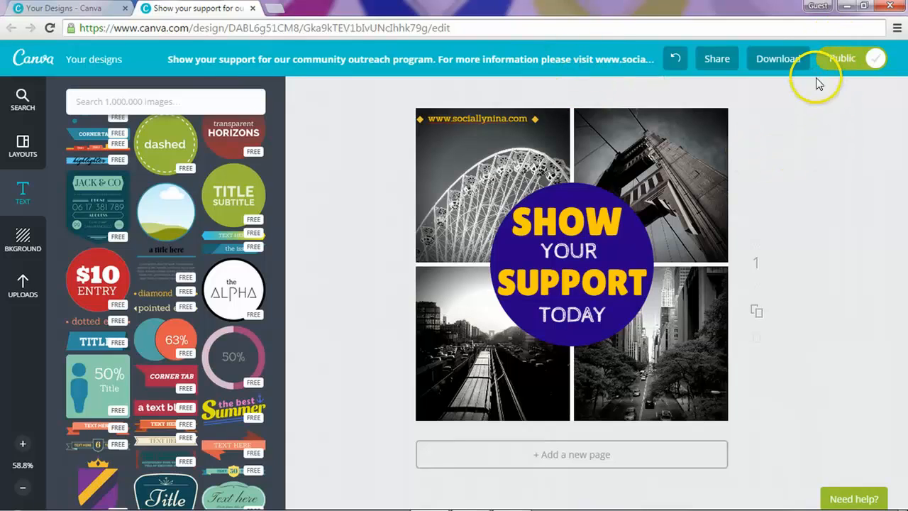
{"action": "left_click", "coordinate": [845, 69]}
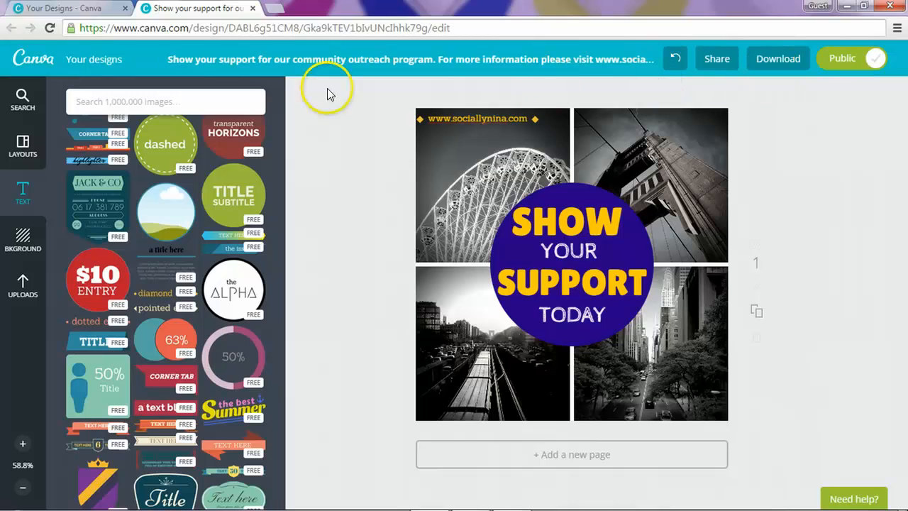
{"action": "left_click", "coordinate": [78, 62]}
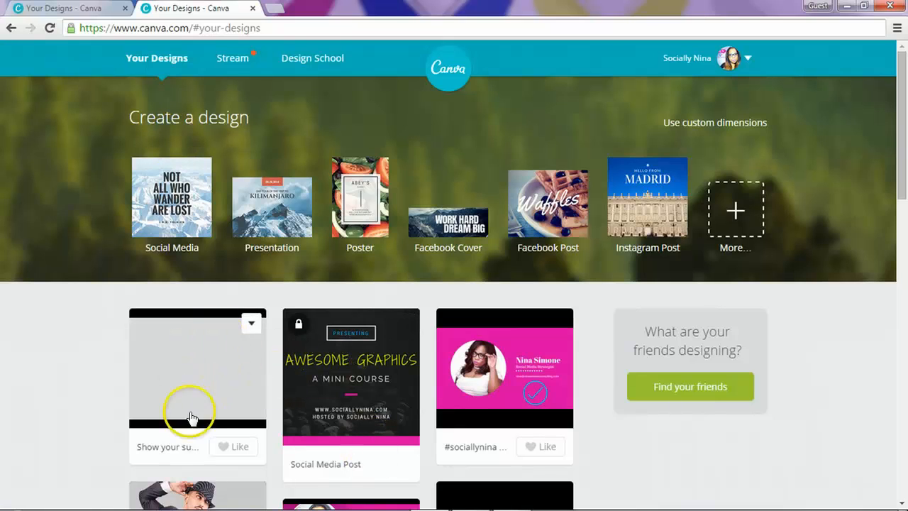
{"action": "scroll", "coordinate": [92, 369], "scroll_direction": "down", "scroll_amount": 1}
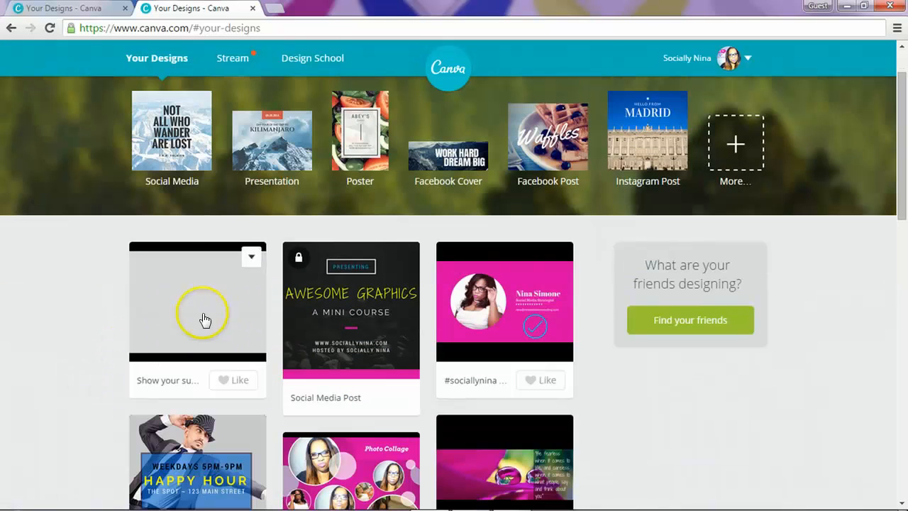
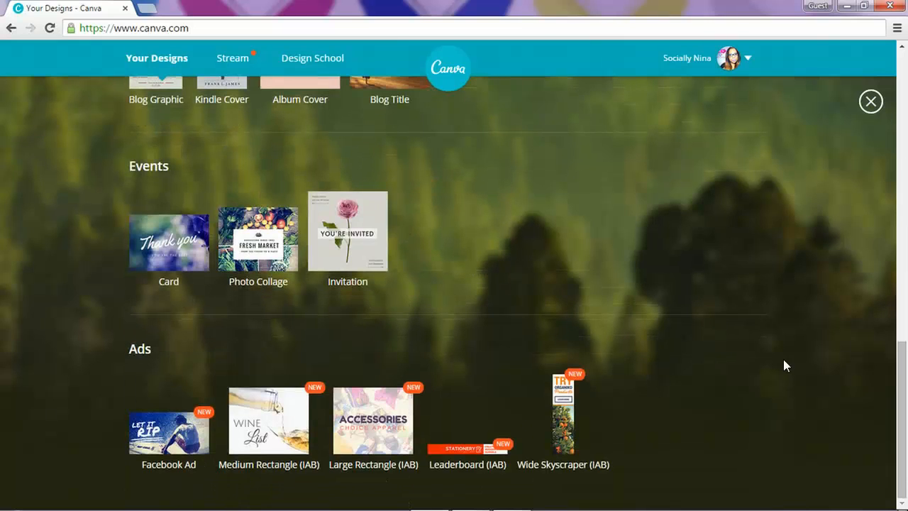
Step: Create a new 25cm × 20cm Photo Collage design from the Events design types
{"action": "left_click", "coordinate": [275, 239]}
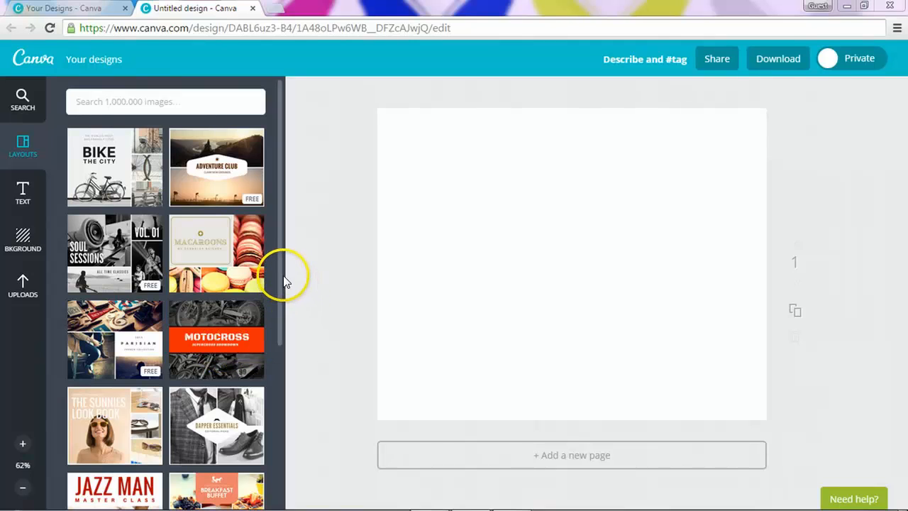
Step: Apply the light-blue layout of circular children's photo bubbles to the blank page
{"action": "left_click_drag", "start_coordinate": [280, 274], "coordinate": [275, 444]}
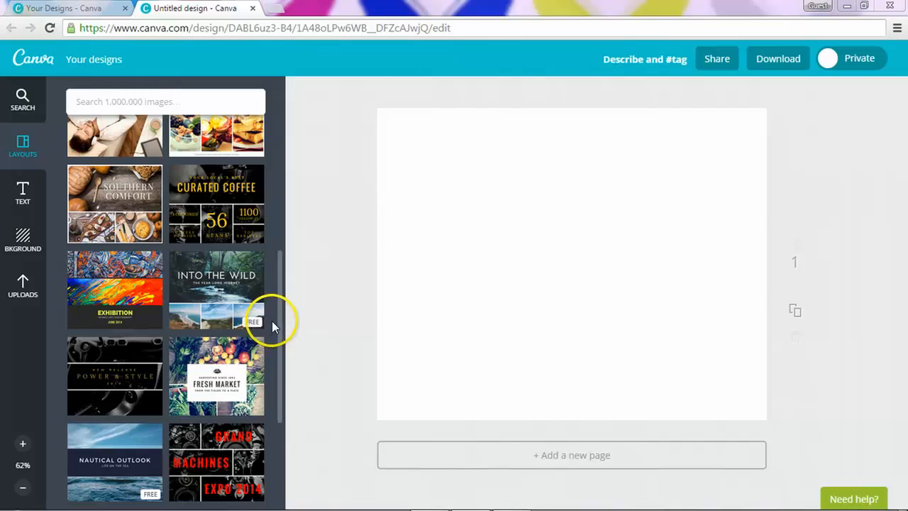
{"action": "scroll", "coordinate": [278, 322], "scroll_direction": "down", "scroll_amount": 5}
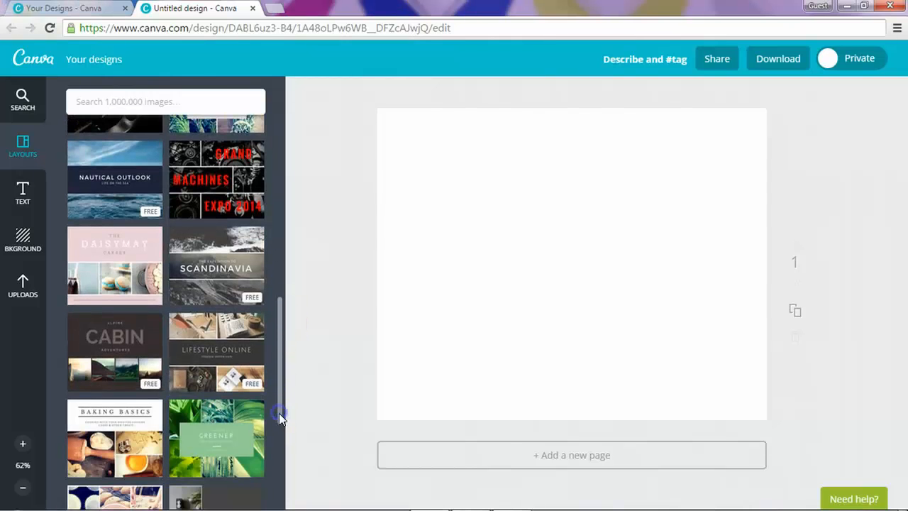
{"action": "left_click_drag", "start_coordinate": [277, 385], "coordinate": [282, 467]}
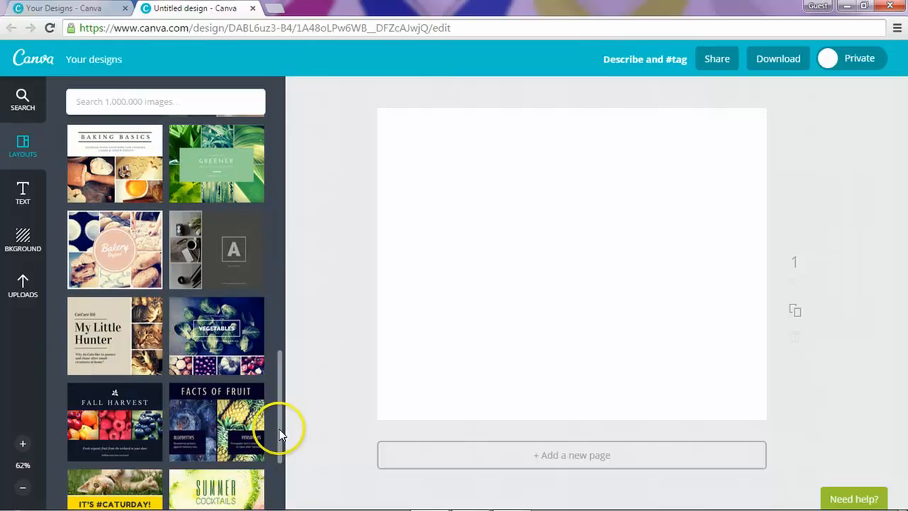
{"action": "left_click_drag", "start_coordinate": [279, 428], "coordinate": [282, 460]}
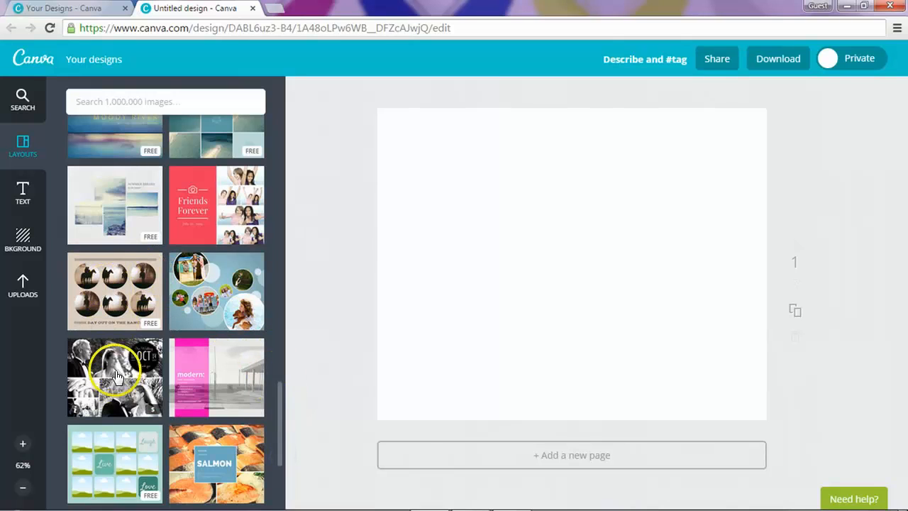
{"action": "left_click", "coordinate": [213, 280]}
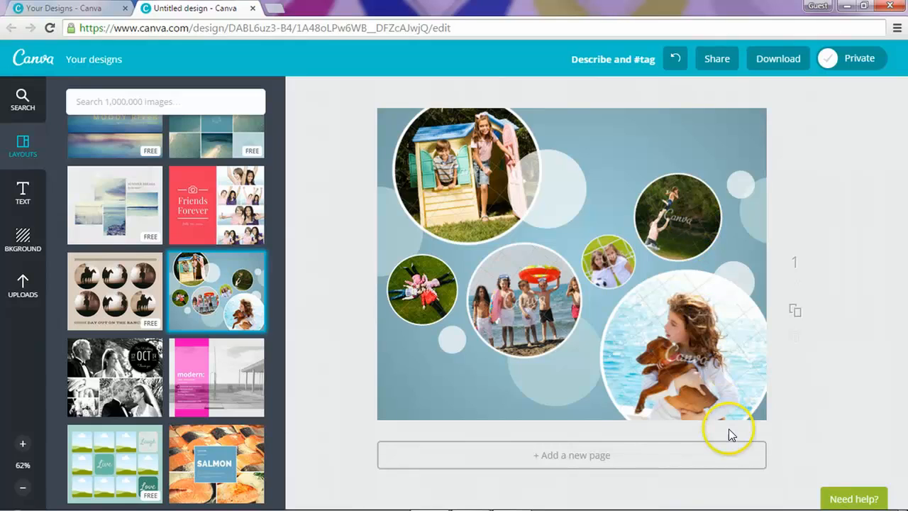
Step: Open Uploads and browse images from the Facebook source
{"action": "left_click", "coordinate": [13, 295]}
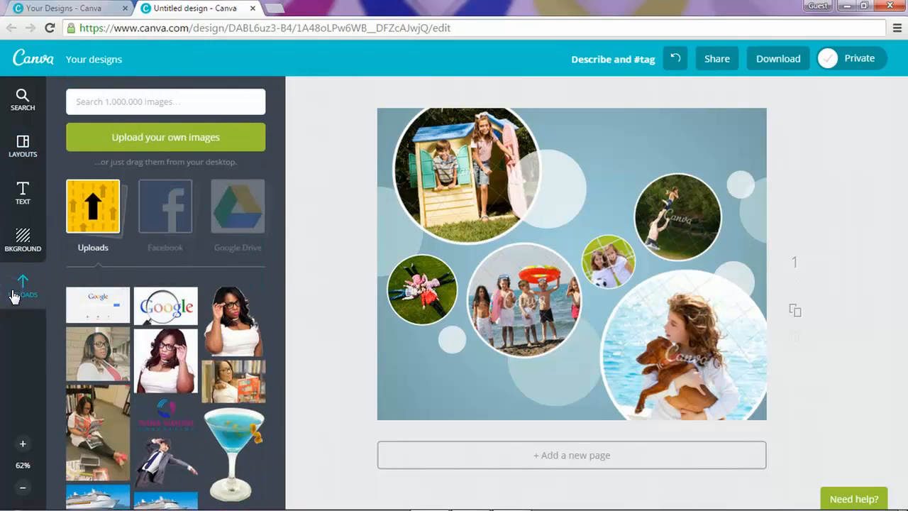
{"action": "left_click", "coordinate": [167, 217]}
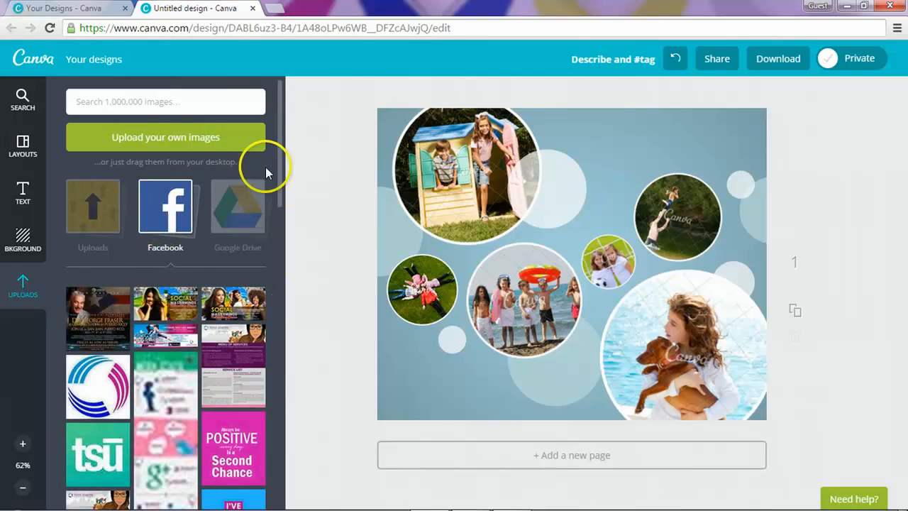
{"action": "left_click_drag", "start_coordinate": [277, 162], "coordinate": [287, 426]}
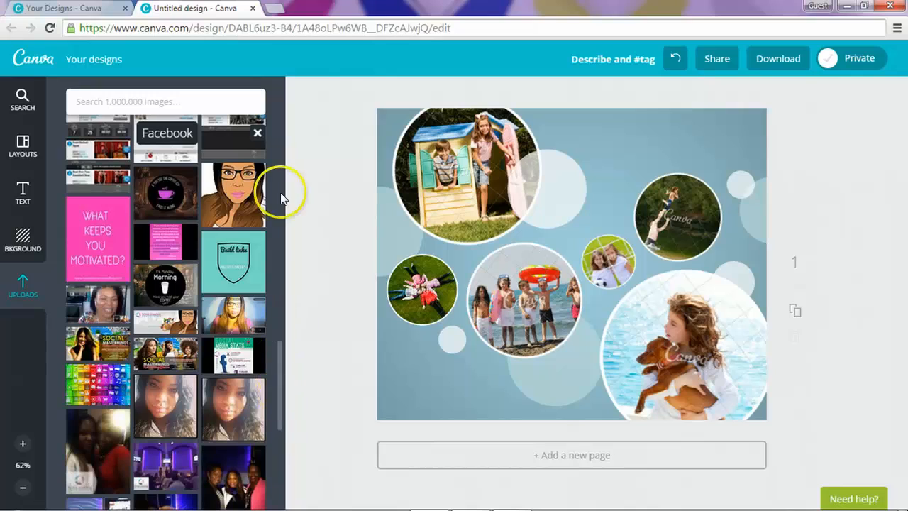
{"action": "left_click_drag", "start_coordinate": [278, 366], "coordinate": [284, 102]}
{"action": "left_click", "coordinate": [239, 110]}
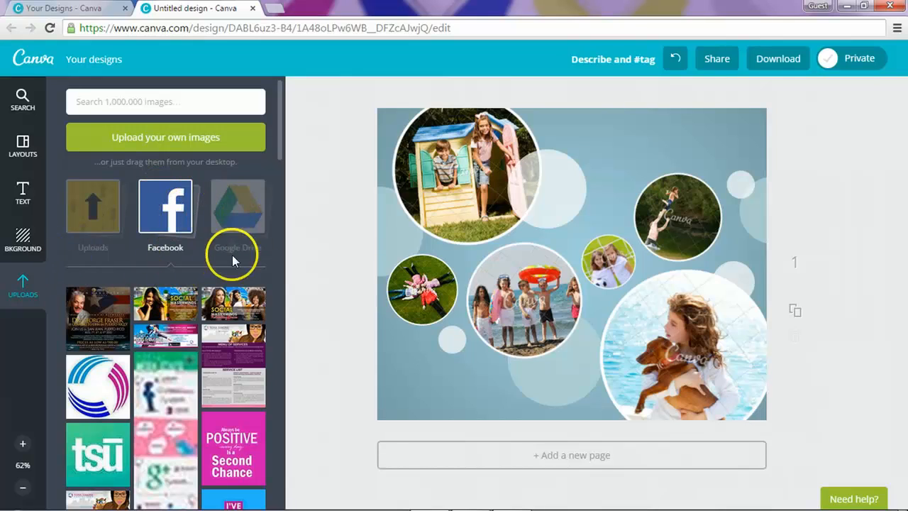
Step: Switch back to the uploaded images and scroll down through the grid
{"action": "left_click", "coordinate": [81, 213]}
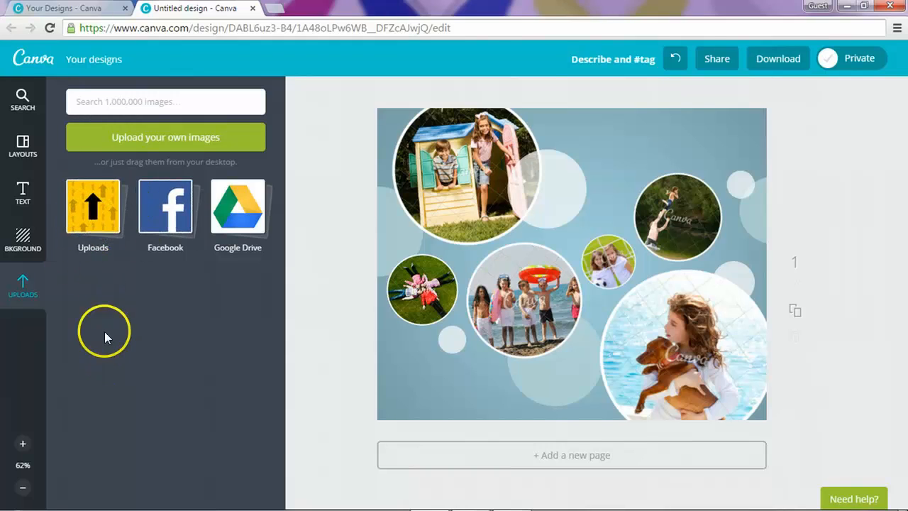
{"action": "left_click", "coordinate": [95, 240]}
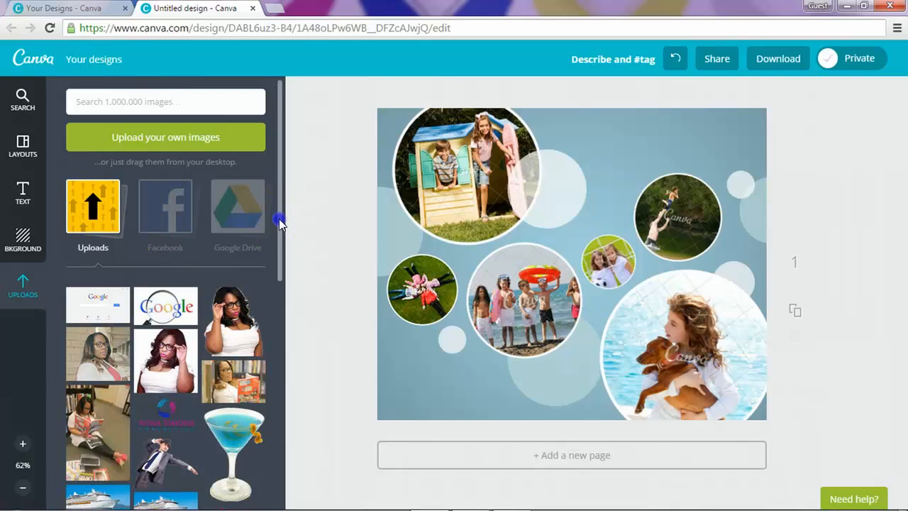
{"action": "left_click_drag", "start_coordinate": [279, 223], "coordinate": [286, 166]}
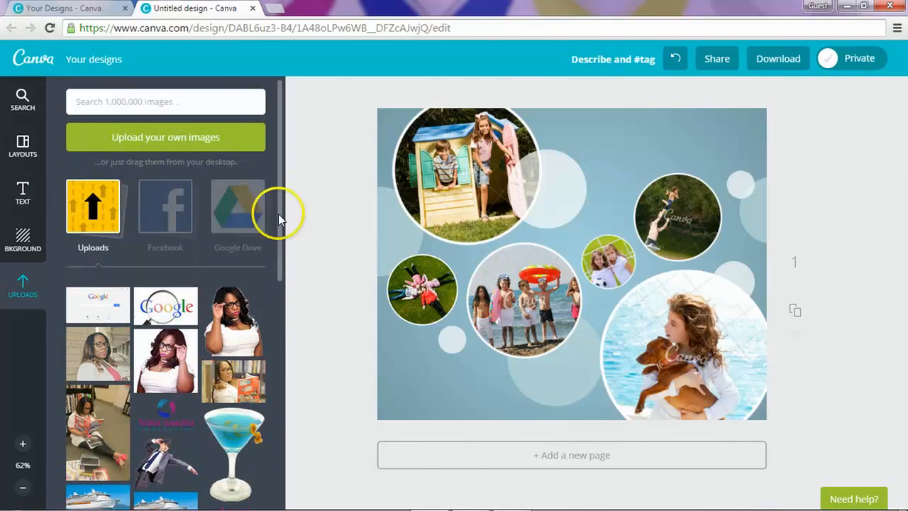
{"action": "scroll", "coordinate": [220, 340], "scroll_direction": "down", "scroll_amount": 4}
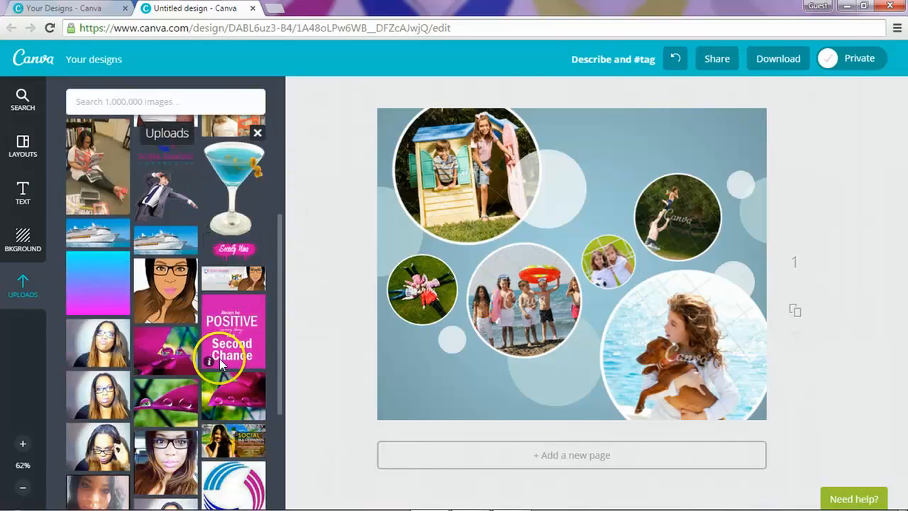
{"action": "scroll", "coordinate": [219, 359], "scroll_direction": "down", "scroll_amount": 3}
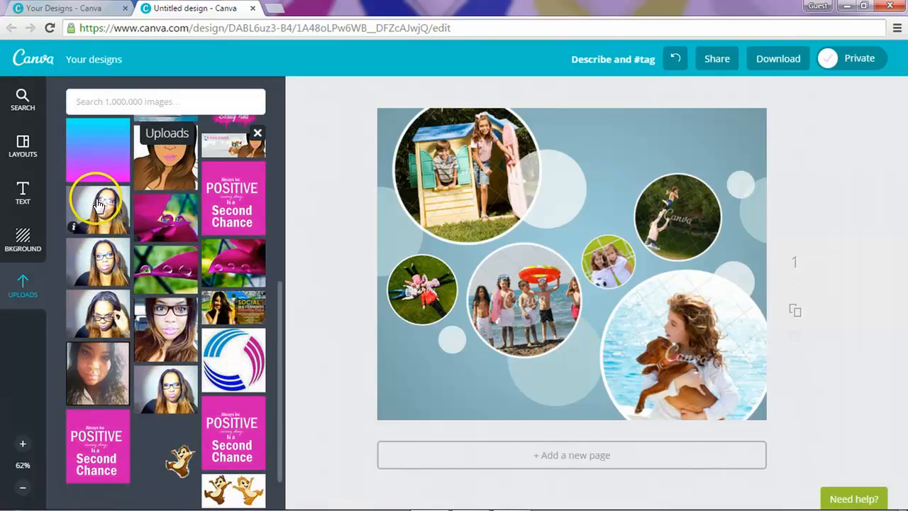
Step: Drop uploaded portraits into the middle, top-left, top-right and lower-right circles
{"action": "left_click_drag", "start_coordinate": [98, 205], "coordinate": [495, 278]}
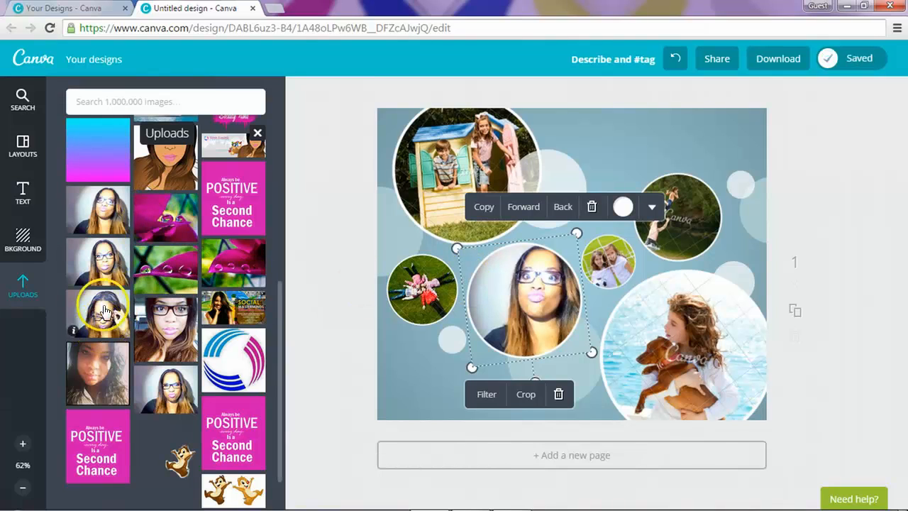
{"action": "left_click_drag", "start_coordinate": [99, 264], "coordinate": [472, 189]}
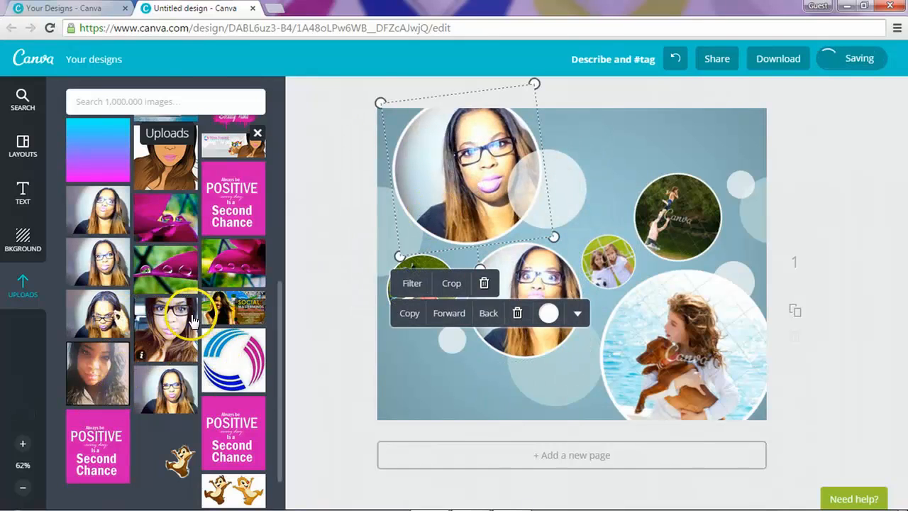
{"action": "left_click_drag", "start_coordinate": [170, 386], "coordinate": [662, 241]}
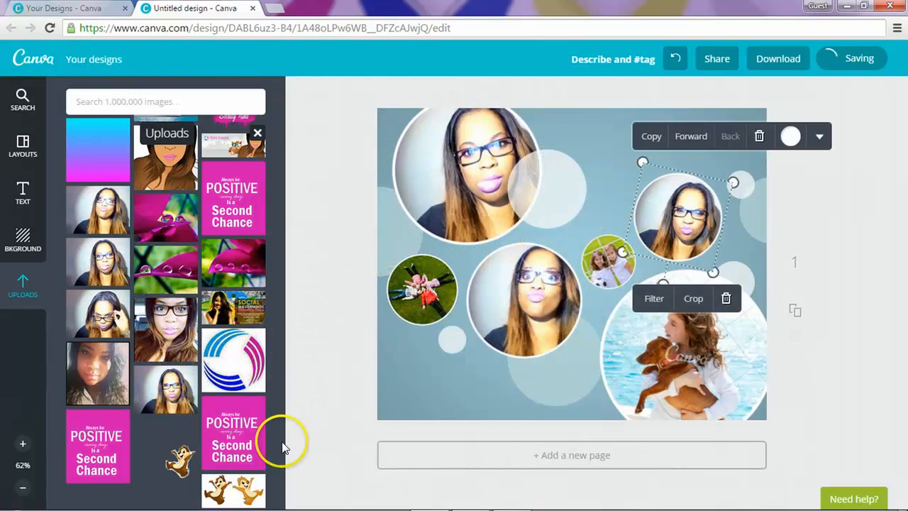
{"action": "left_click_drag", "start_coordinate": [277, 430], "coordinate": [272, 231]}
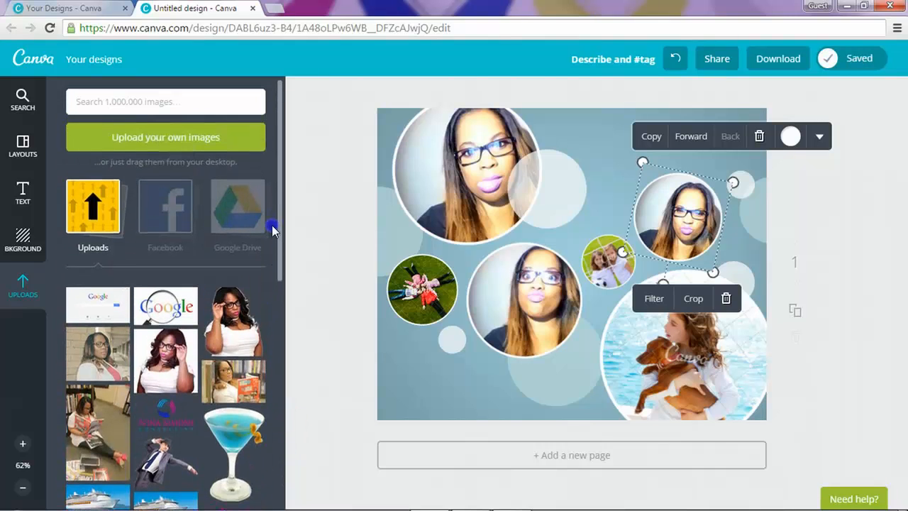
{"action": "left_click_drag", "start_coordinate": [264, 359], "coordinate": [675, 352]}
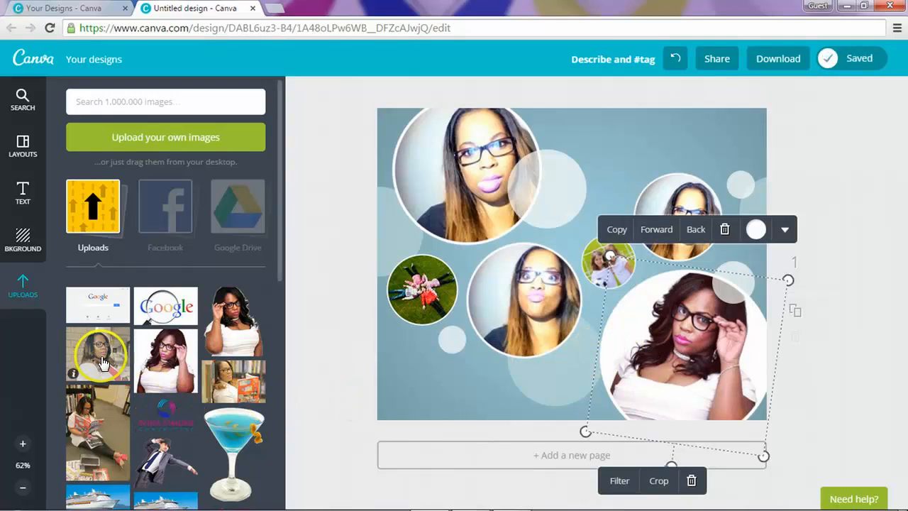
Step: Place the reading photo in the small left circle and a portrait in the small upper circle, then reposition the reading photo
{"action": "left_click_drag", "start_coordinate": [106, 425], "coordinate": [435, 310]}
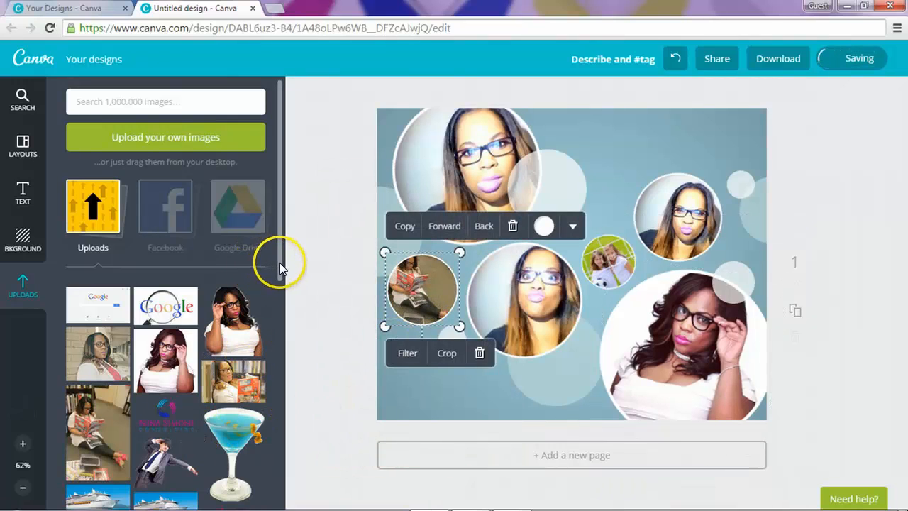
{"action": "left_click_drag", "start_coordinate": [278, 263], "coordinate": [283, 477]}
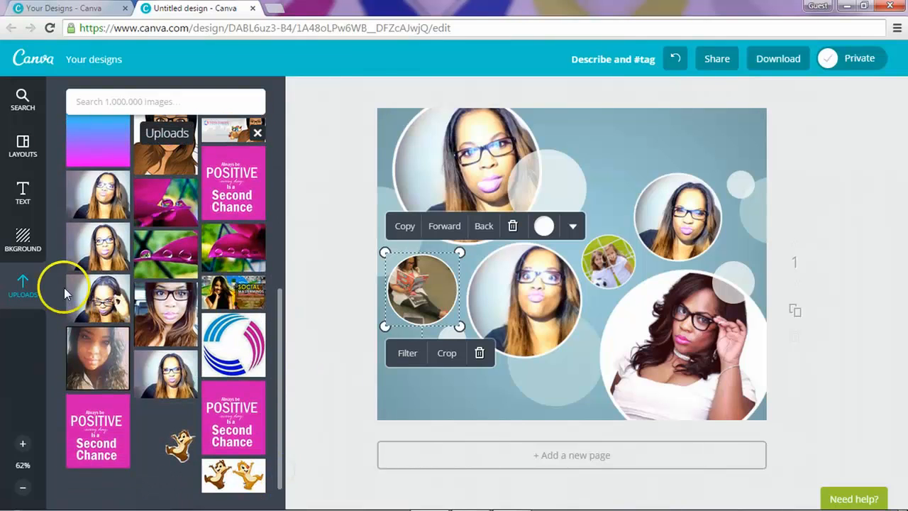
{"action": "left_click_drag", "start_coordinate": [104, 309], "coordinate": [607, 268]}
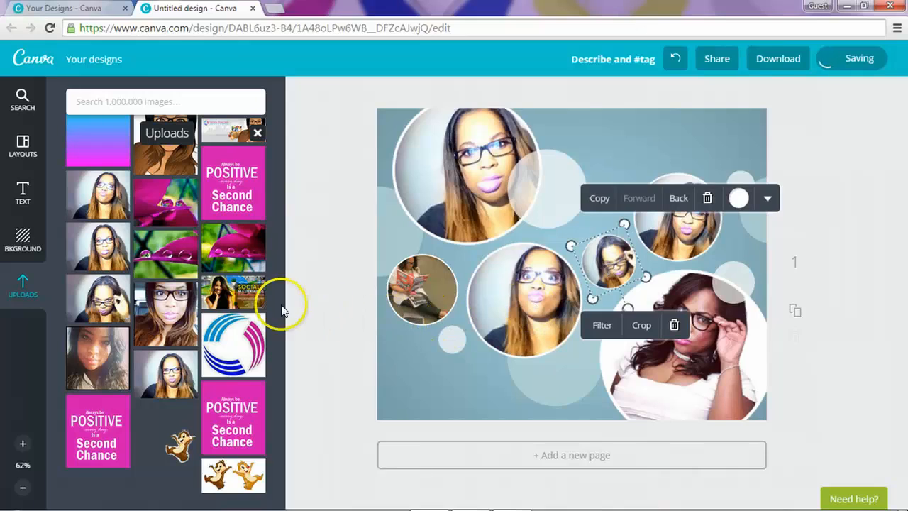
{"action": "left_click", "coordinate": [429, 291]}
{"action": "left_click_drag", "start_coordinate": [425, 254], "coordinate": [414, 338]}
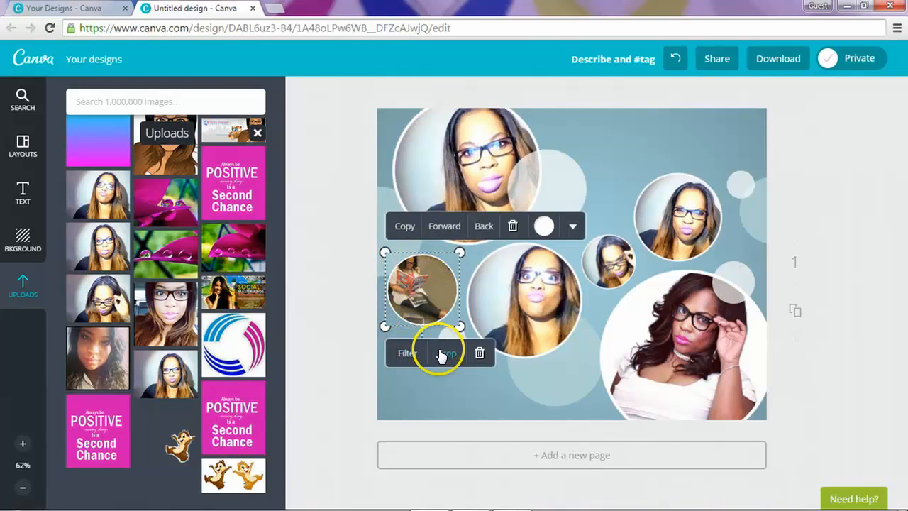
Step: Crop the small left circle's reading photo, enlarging and shifting it within the frame
{"action": "left_click", "coordinate": [439, 353]}
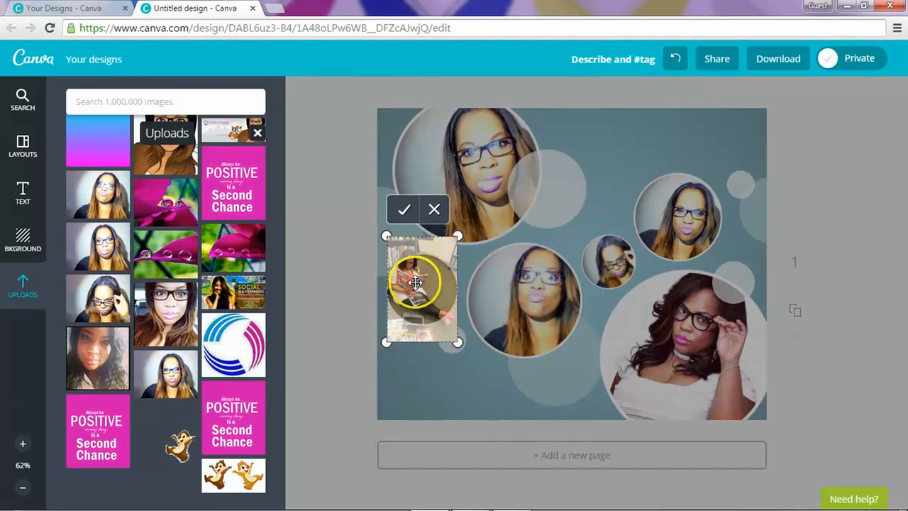
{"action": "mouse_move", "coordinate": [420, 283]}
{"action": "left_mouse_down"}
{"action": "mouse_move", "coordinate": [425, 299]}
{"action": "mouse_move", "coordinate": [425, 291]}
{"action": "left_mouse_up"}
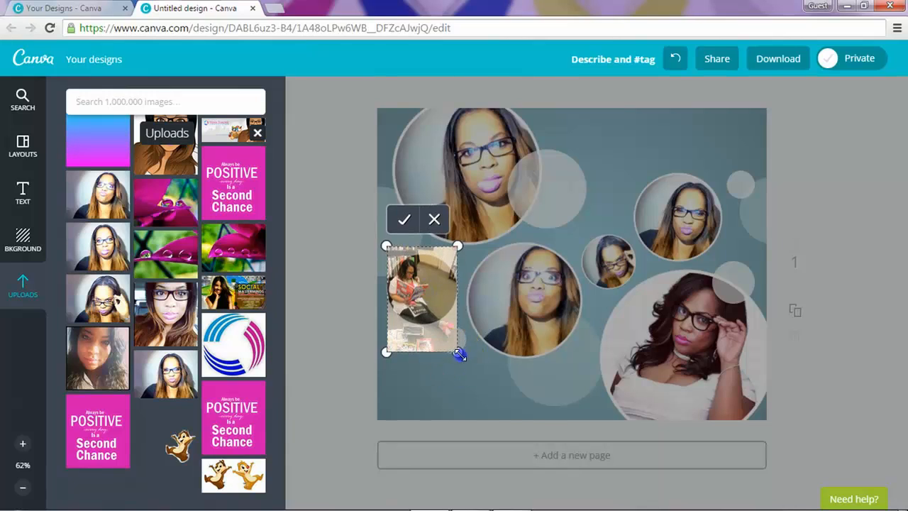
{"action": "left_click_drag", "start_coordinate": [460, 355], "coordinate": [476, 376]}
{"action": "left_click_drag", "start_coordinate": [409, 277], "coordinate": [425, 287]}
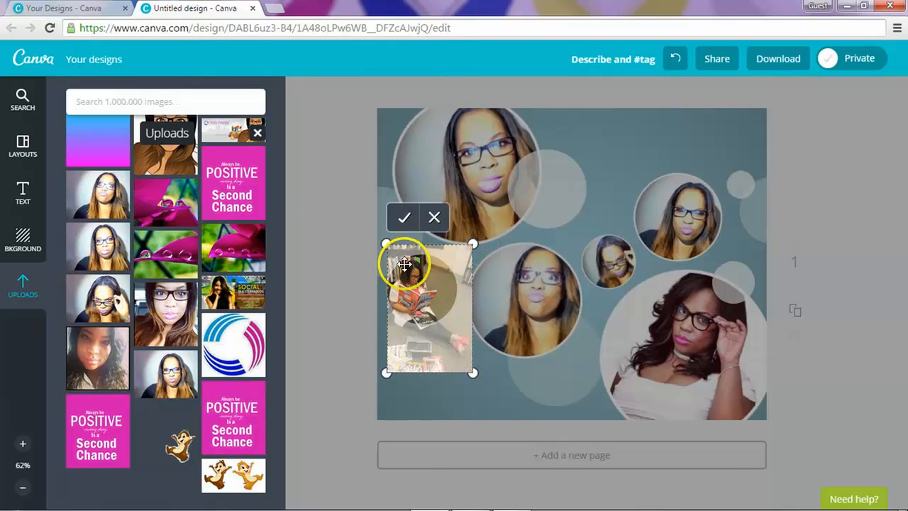
{"action": "left_click", "coordinate": [405, 218]}
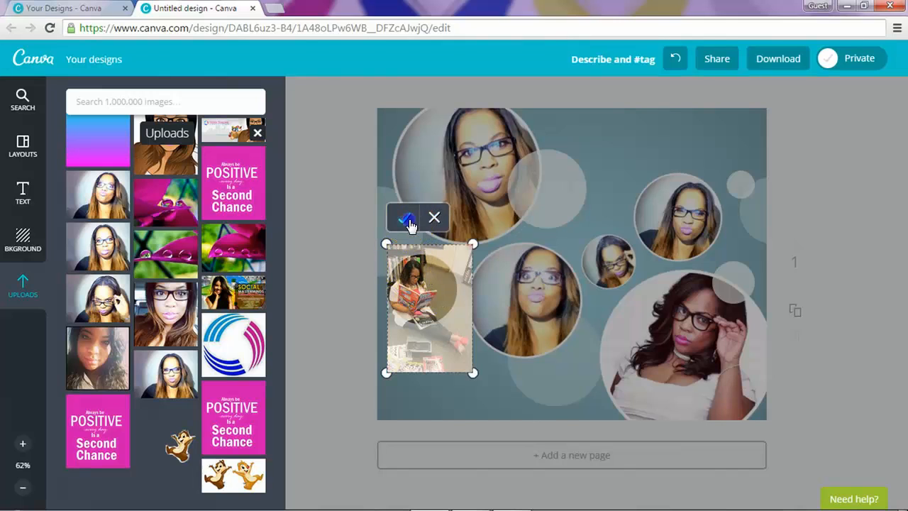
Step: Give the reading photo the Festive filter and deselect it
{"action": "mouse_move", "coordinate": [428, 497]}
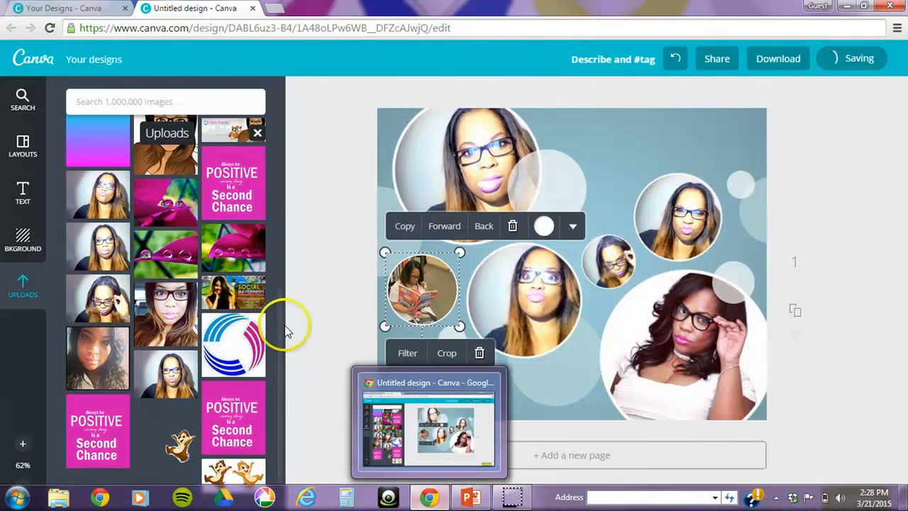
{"action": "left_click", "coordinate": [412, 357]}
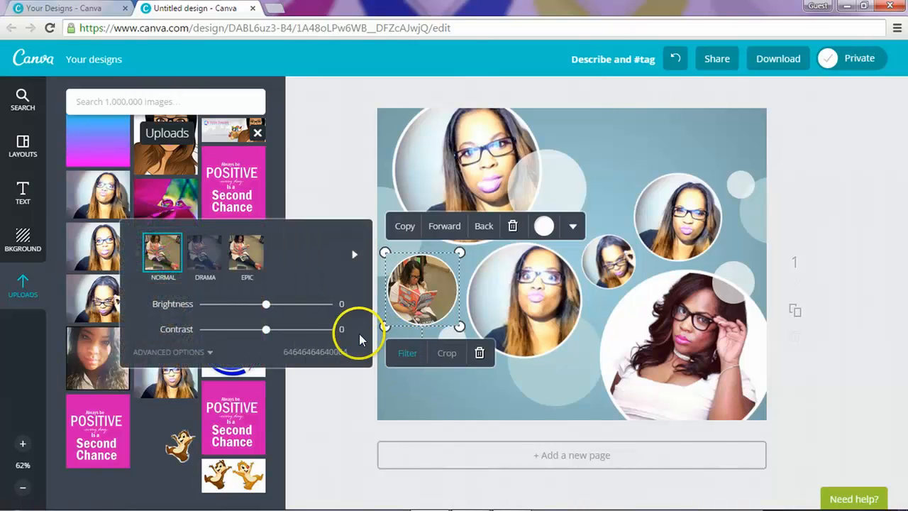
{"action": "left_click", "coordinate": [248, 255]}
{"action": "left_click", "coordinate": [288, 257]}
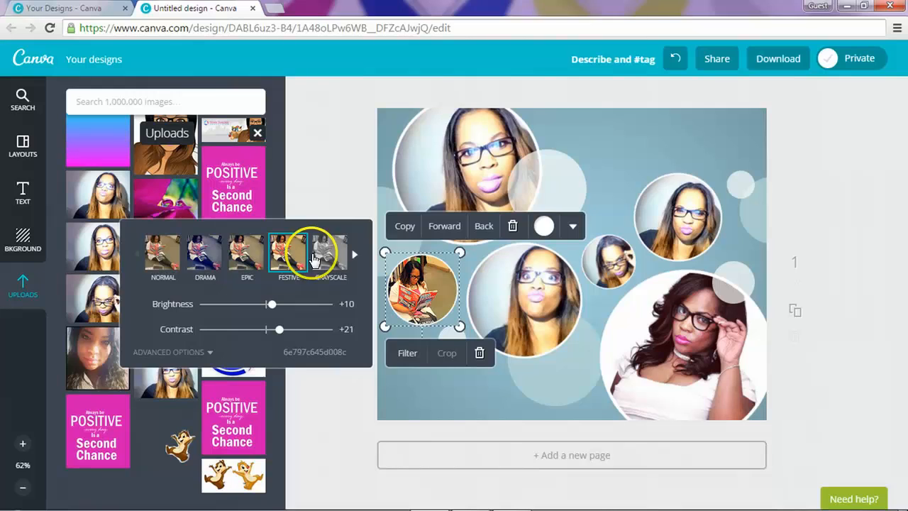
{"action": "left_click", "coordinate": [314, 180]}
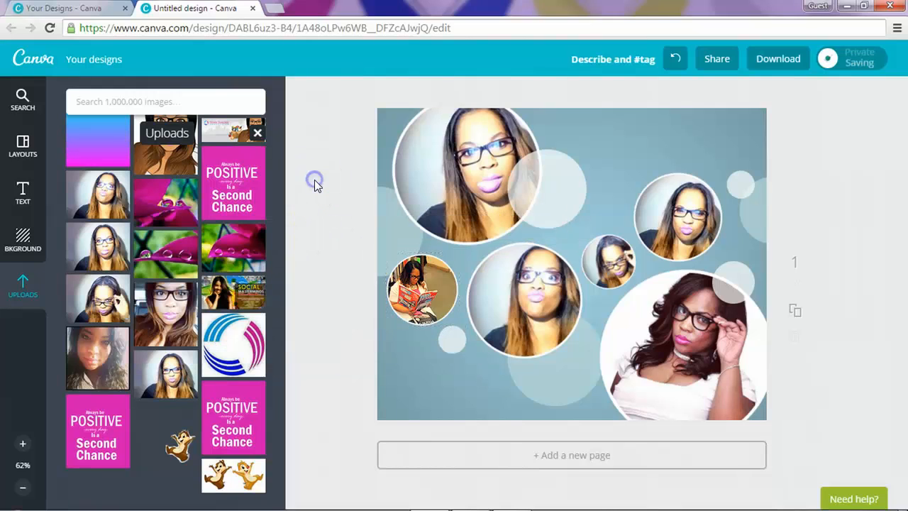
Step: Shift the centre photo slightly left in its crop and apply the Epic filter
{"action": "left_click", "coordinate": [524, 318]}
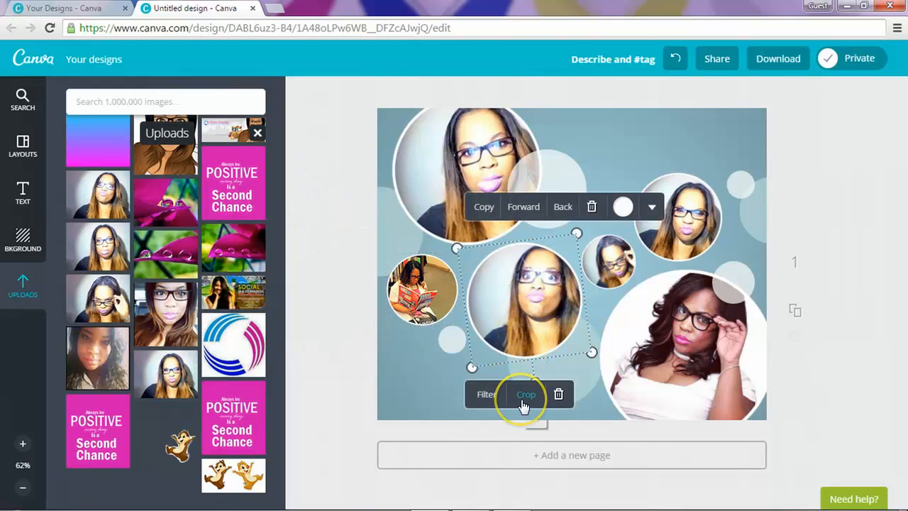
{"action": "left_click", "coordinate": [524, 394]}
{"action": "left_click", "coordinate": [536, 348]}
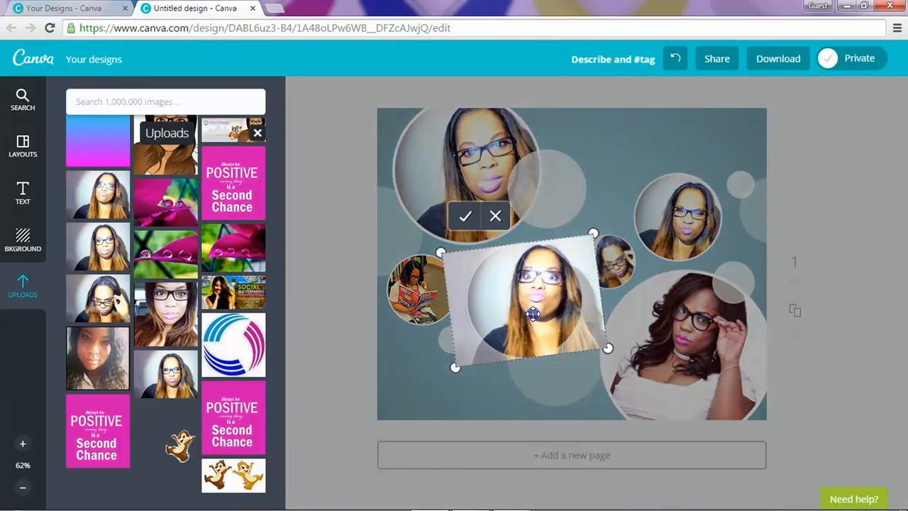
{"action": "left_click_drag", "start_coordinate": [527, 313], "coordinate": [517, 313]}
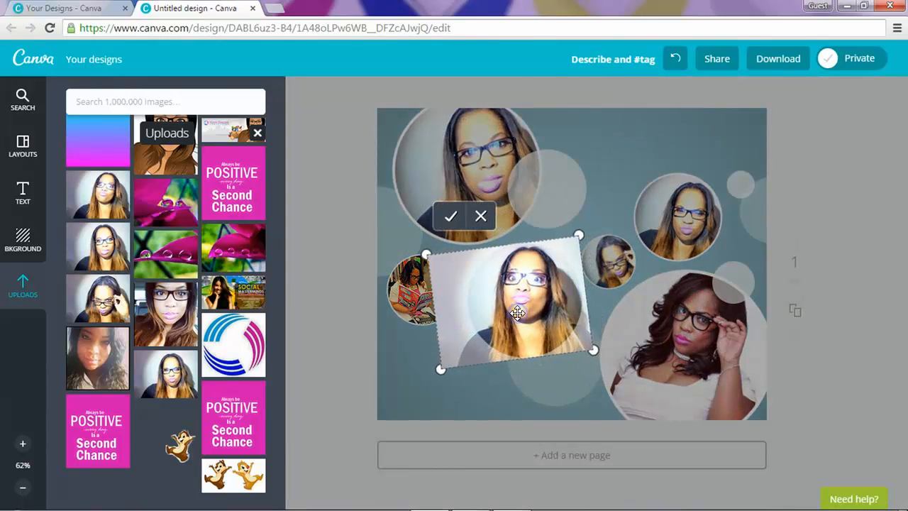
{"action": "left_click", "coordinate": [452, 219]}
{"action": "left_click", "coordinate": [489, 399]}
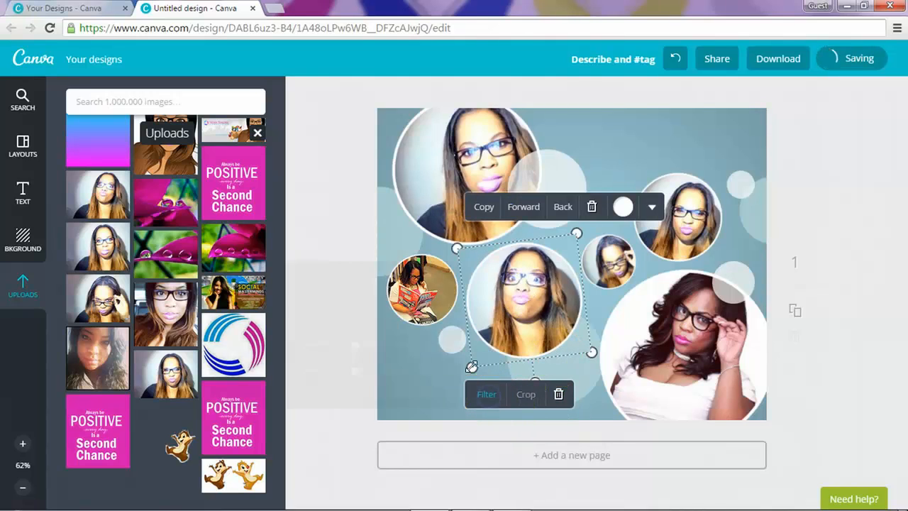
{"action": "left_click", "coordinate": [340, 311]}
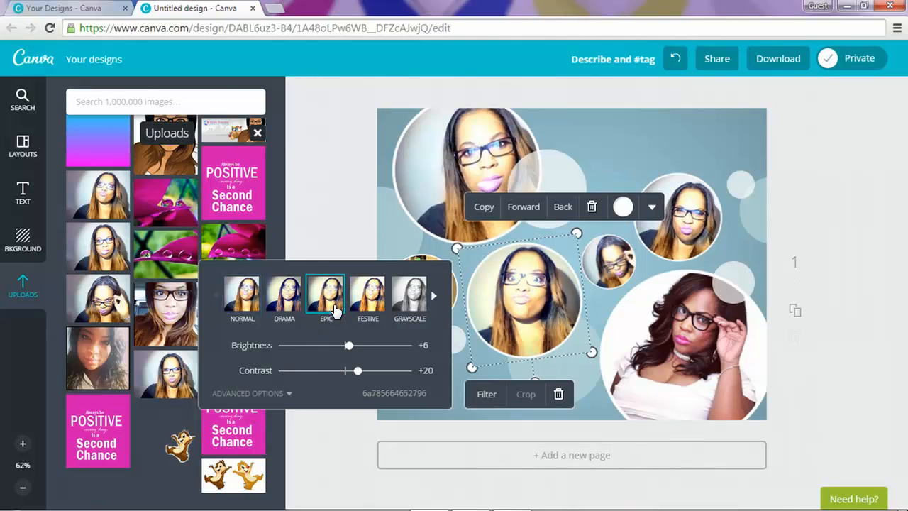
{"action": "left_click", "coordinate": [360, 220]}
{"action": "left_click", "coordinate": [528, 278]}
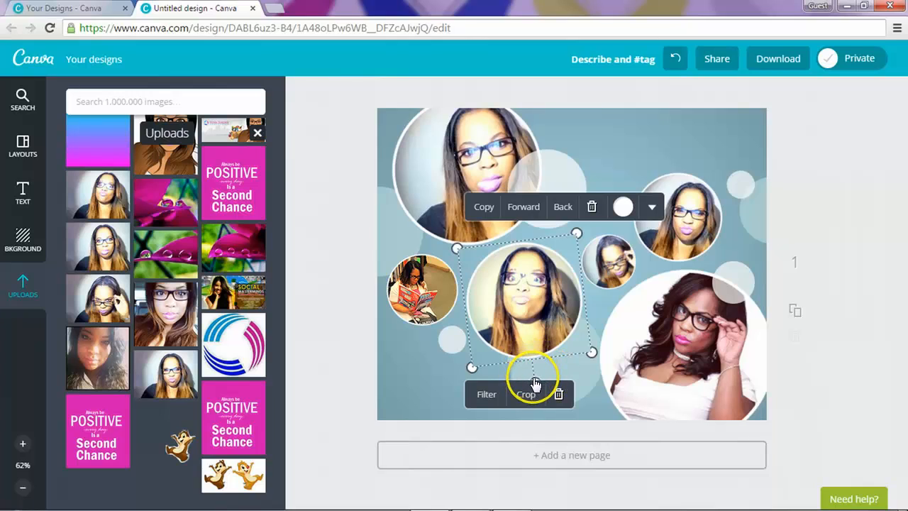
{"action": "left_click", "coordinate": [468, 431]}
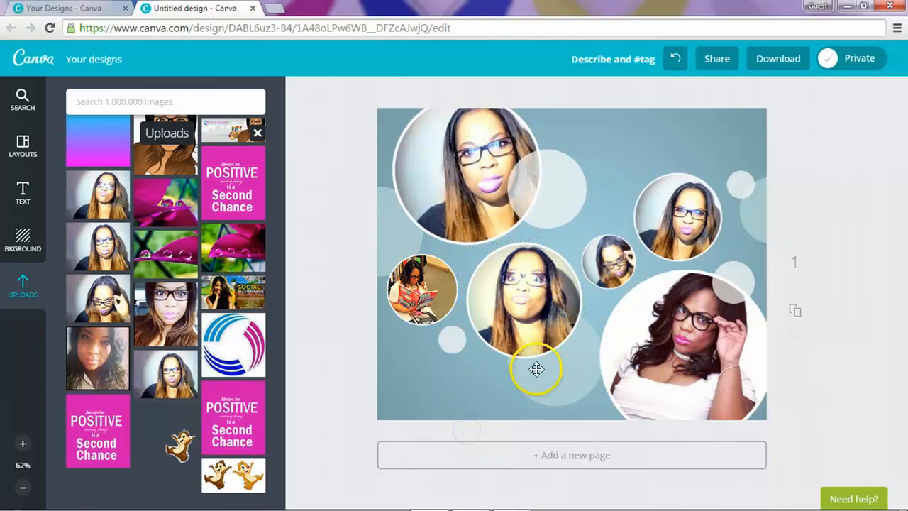
{"action": "left_click", "coordinate": [575, 283]}
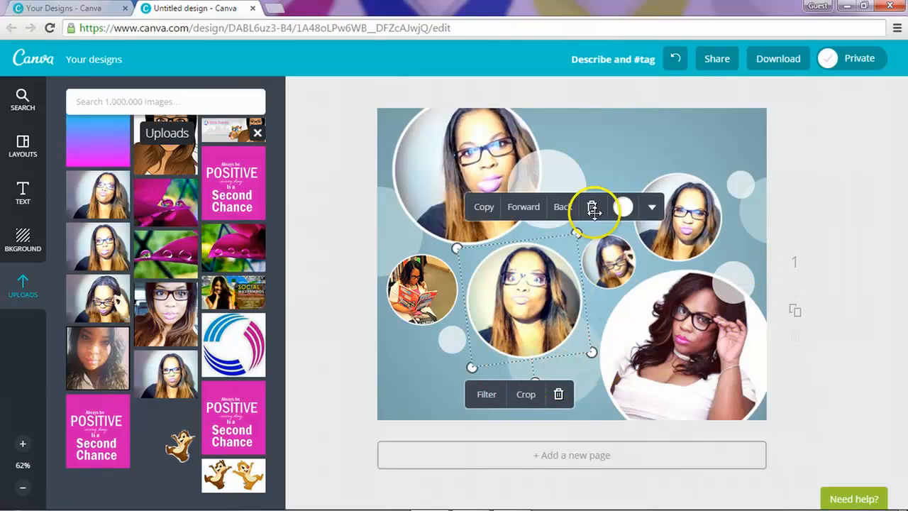
Step: Tilt the upper-right photo clockwise, nudge its crop left, and apply the Festive filter
{"action": "left_click", "coordinate": [681, 190]}
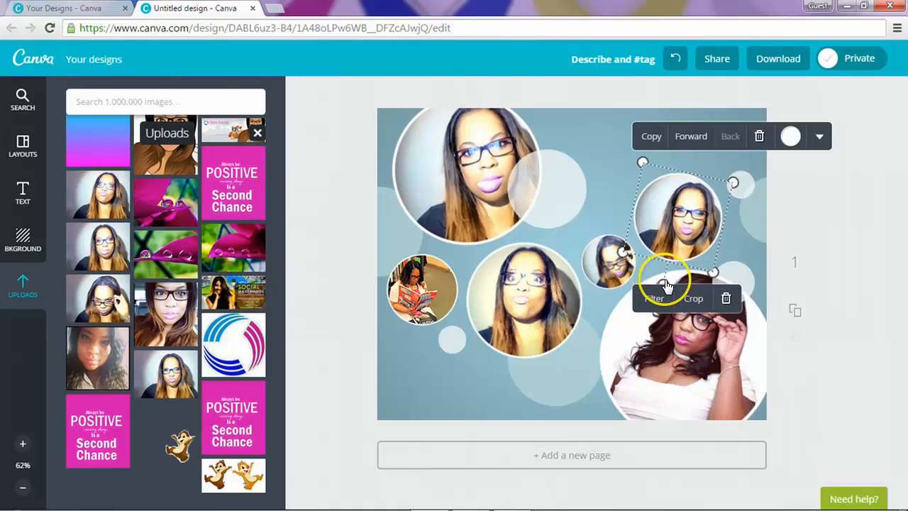
{"action": "left_click_drag", "start_coordinate": [663, 284], "coordinate": [740, 345]}
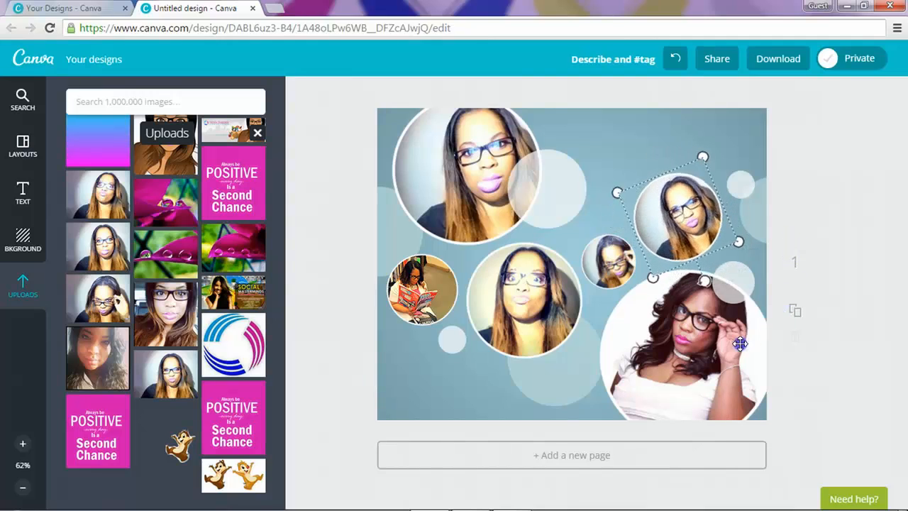
{"action": "left_click_drag", "start_coordinate": [661, 284], "coordinate": [688, 312]}
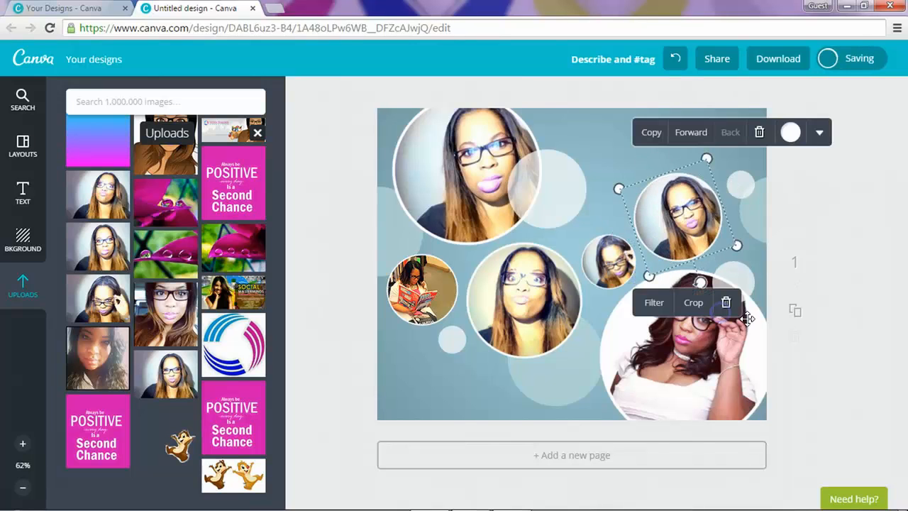
{"action": "left_click", "coordinate": [692, 302]}
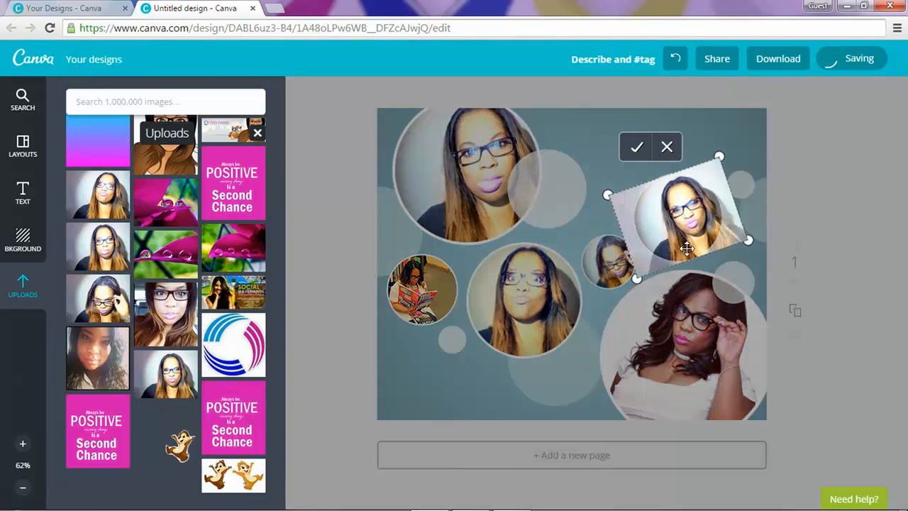
{"action": "left_click_drag", "start_coordinate": [684, 217], "coordinate": [675, 219]}
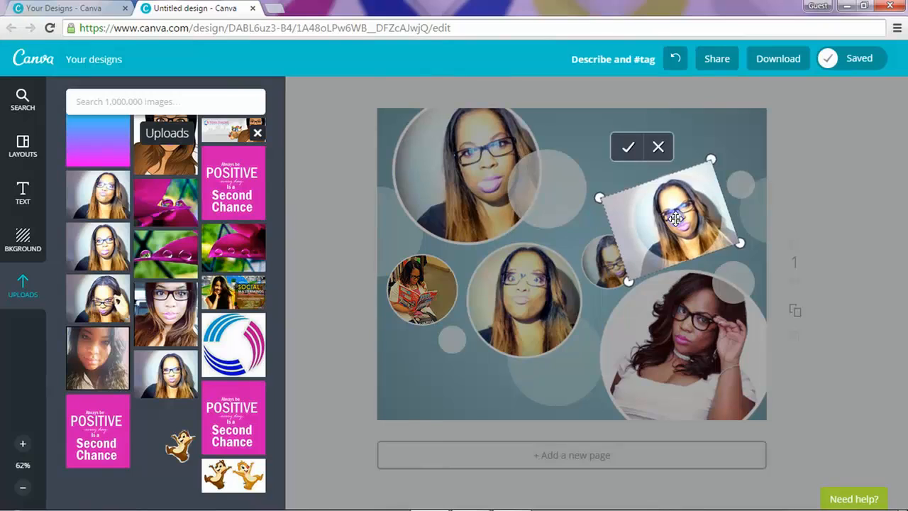
{"action": "left_click", "coordinate": [628, 147]}
{"action": "left_click", "coordinate": [651, 304]}
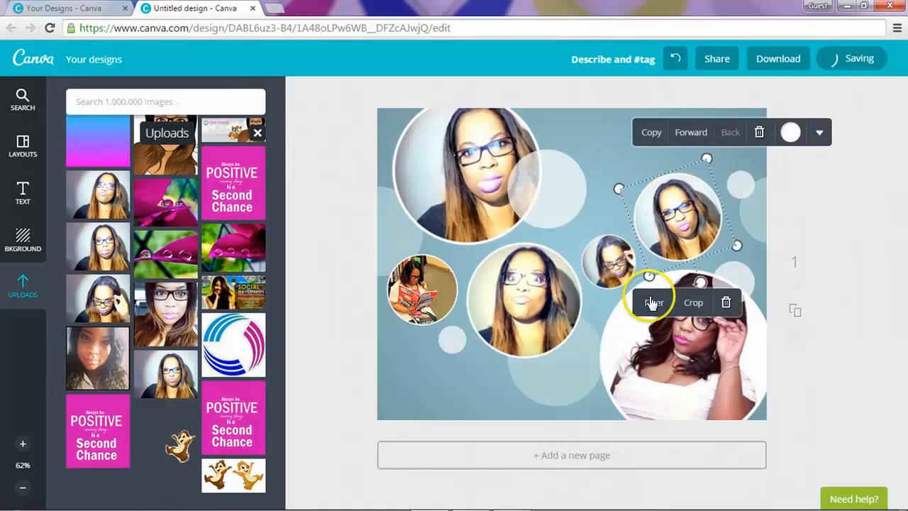
{"action": "left_click", "coordinate": [651, 304]}
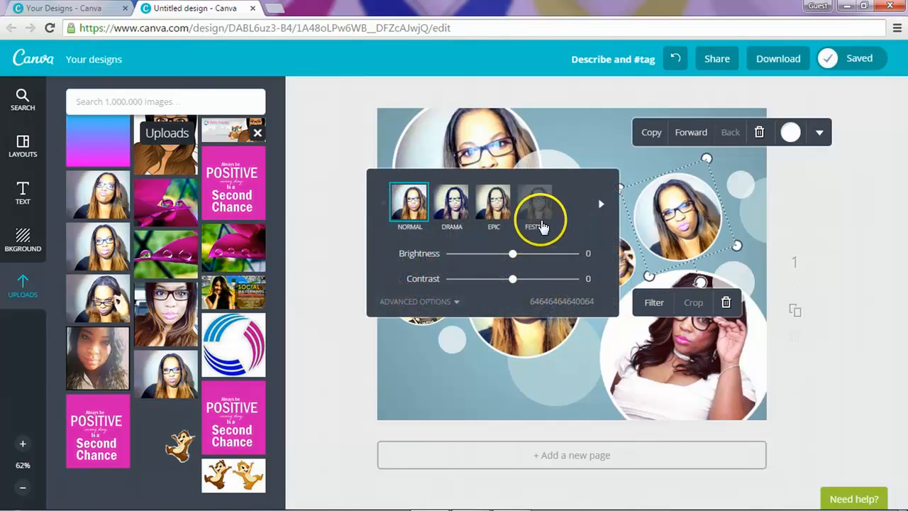
{"action": "left_click", "coordinate": [534, 218]}
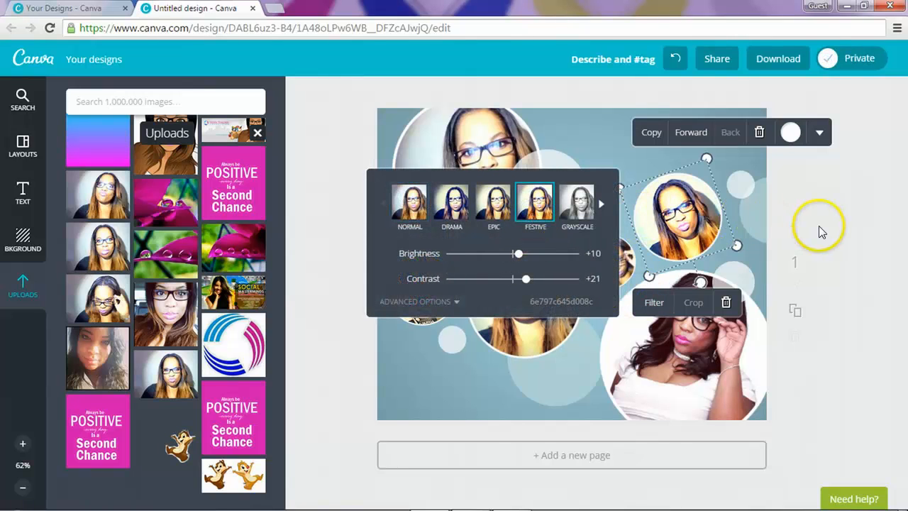
{"action": "left_click", "coordinate": [818, 226]}
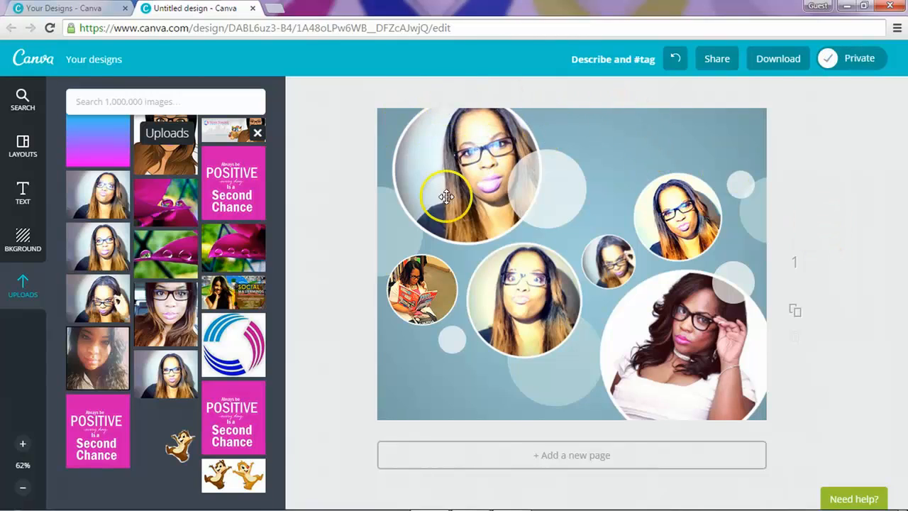
{"action": "left_click", "coordinate": [637, 131]}
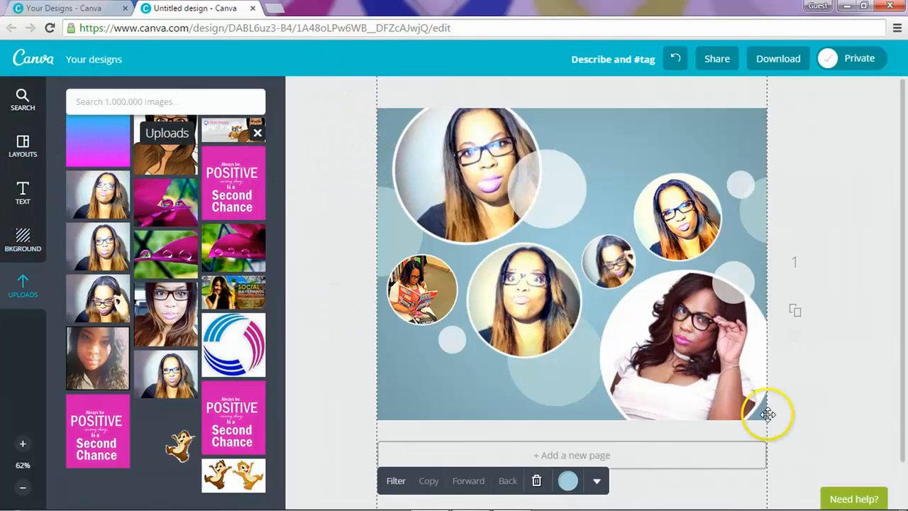
Step: Set the collage background to bright magenta-pink using the custom colour wheel
{"action": "left_click", "coordinate": [568, 482]}
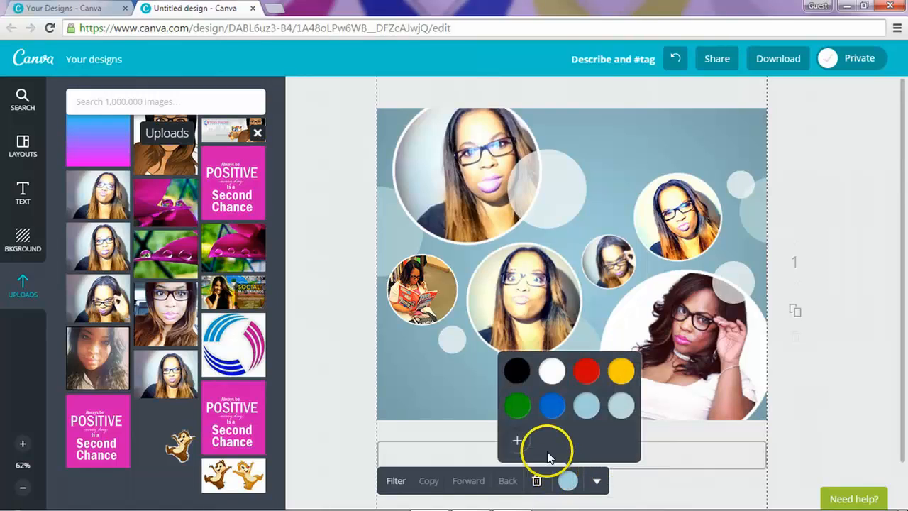
{"action": "left_click", "coordinate": [519, 441]}
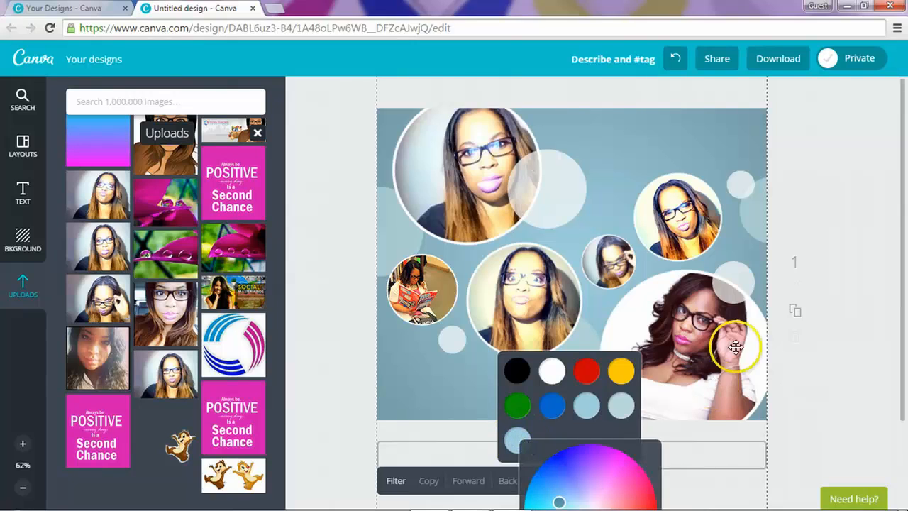
{"action": "left_click", "coordinate": [841, 102]}
{"action": "left_click", "coordinate": [601, 115]}
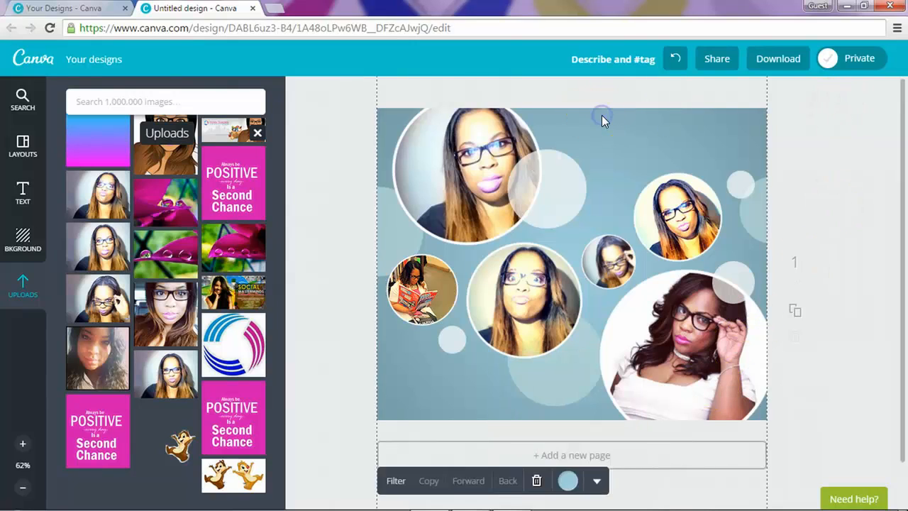
{"action": "left_click", "coordinate": [569, 481]}
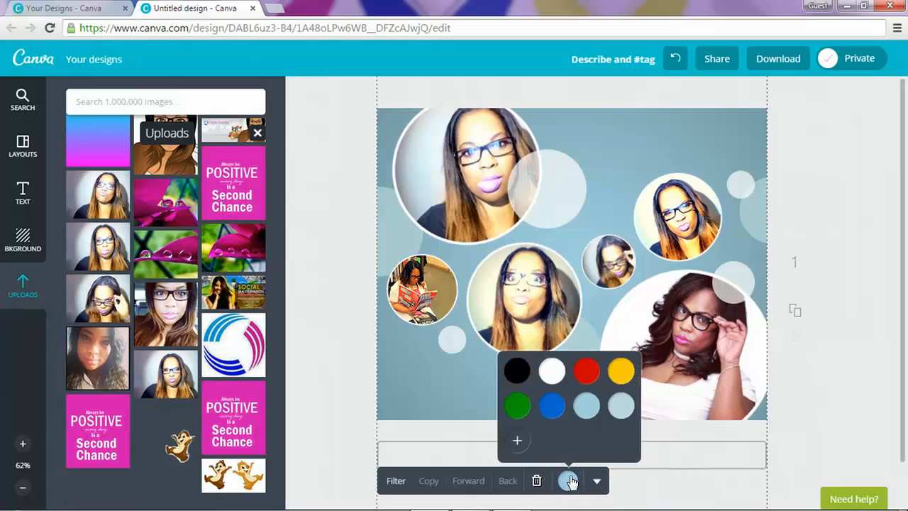
{"action": "left_click", "coordinate": [517, 441]}
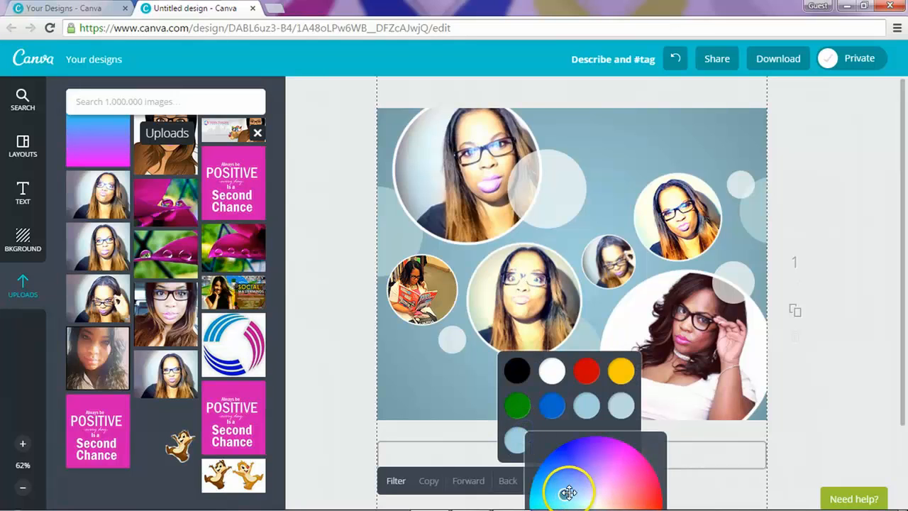
{"action": "left_click_drag", "start_coordinate": [568, 492], "coordinate": [628, 463]}
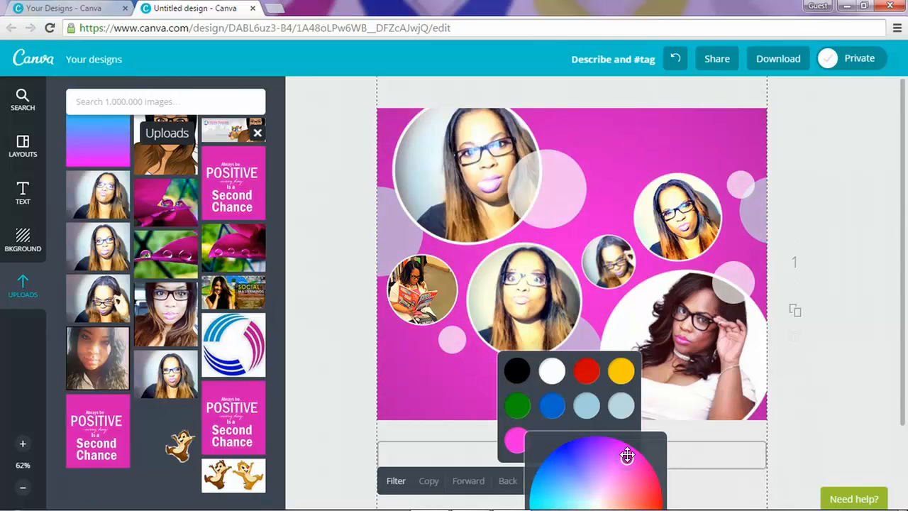
{"action": "left_click", "coordinate": [851, 189]}
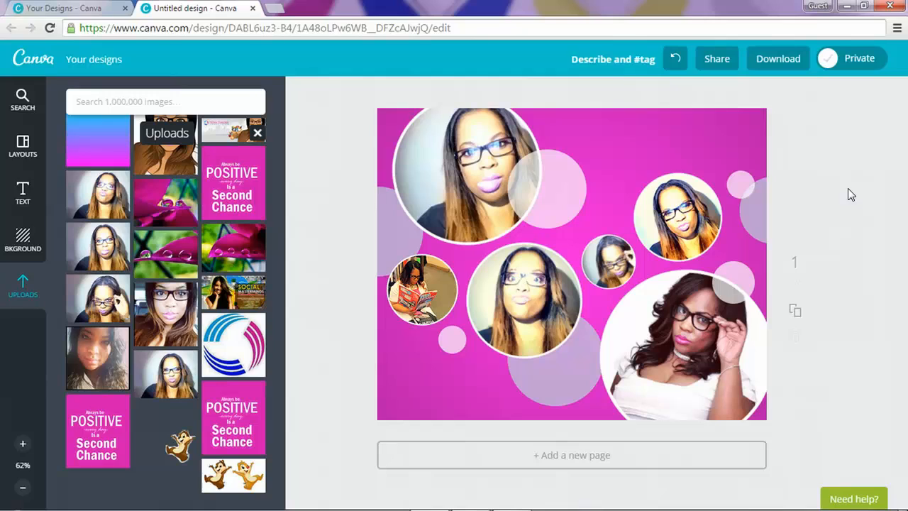
Step: Add the TEXT HERE ribbon banner, shrink it and place it along the design's top edge
{"action": "left_click", "coordinate": [32, 204]}
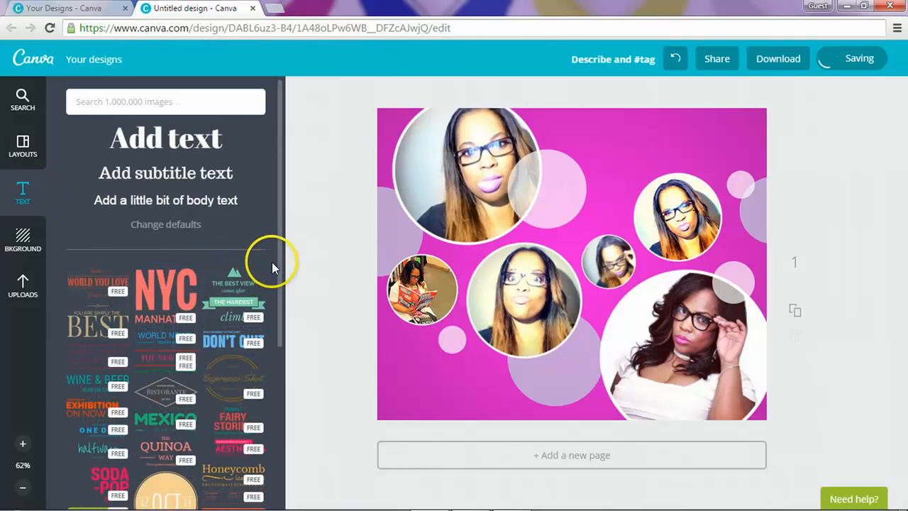
{"action": "left_click_drag", "start_coordinate": [283, 228], "coordinate": [293, 333]}
{"action": "left_click", "coordinate": [334, 325]}
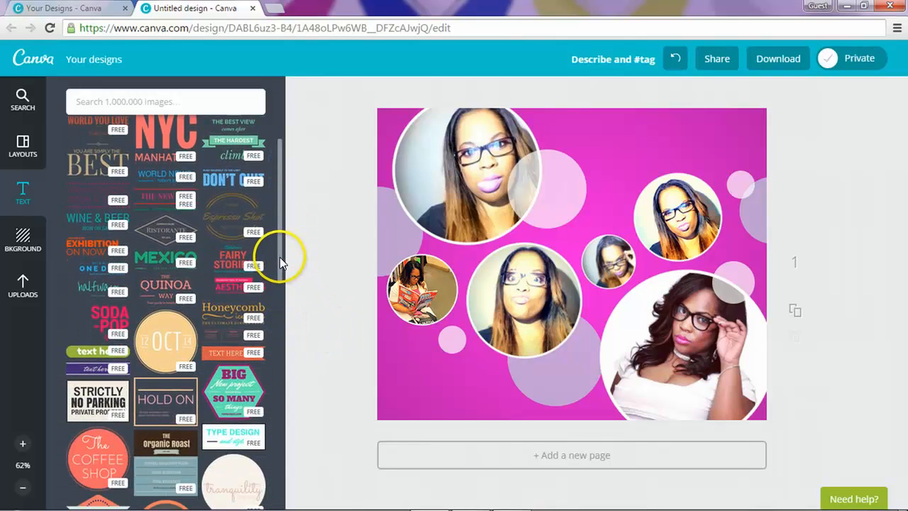
{"action": "left_click_drag", "start_coordinate": [280, 257], "coordinate": [275, 407]}
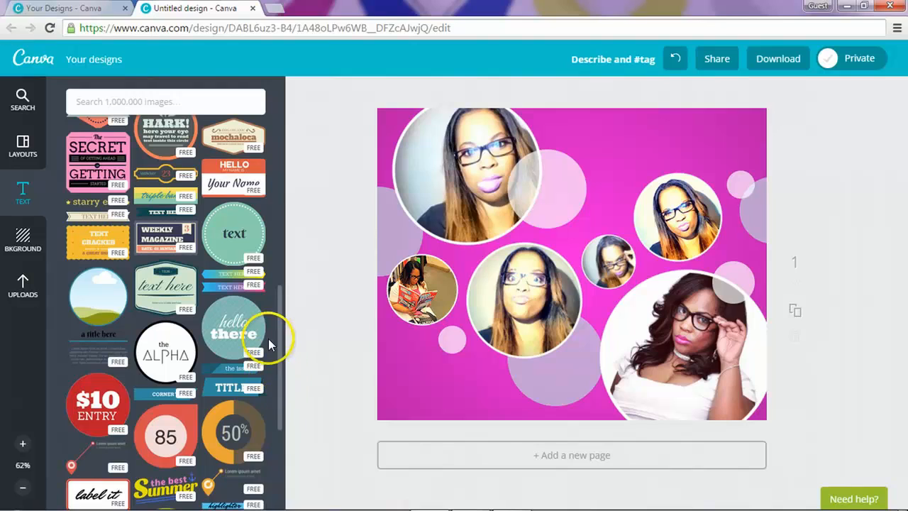
{"action": "left_click", "coordinate": [243, 291]}
{"action": "left_click", "coordinate": [608, 270]}
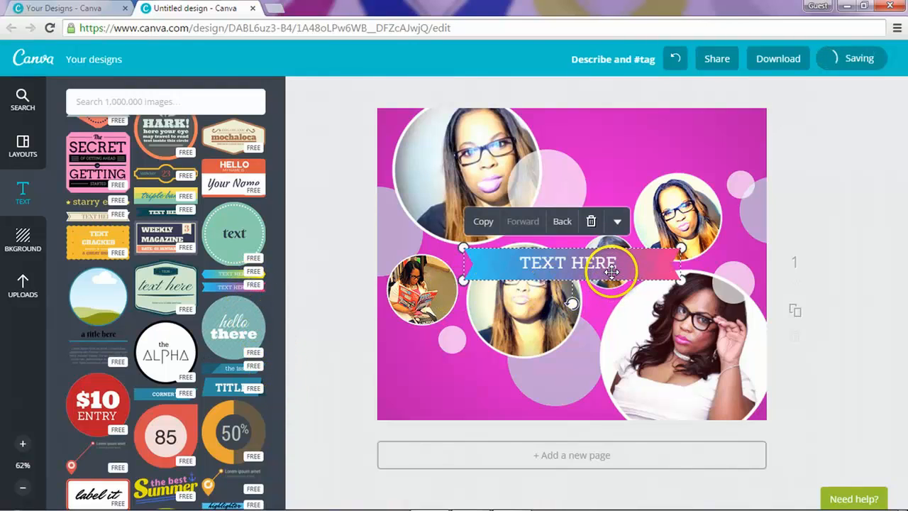
{"action": "left_click_drag", "start_coordinate": [612, 271], "coordinate": [644, 131]}
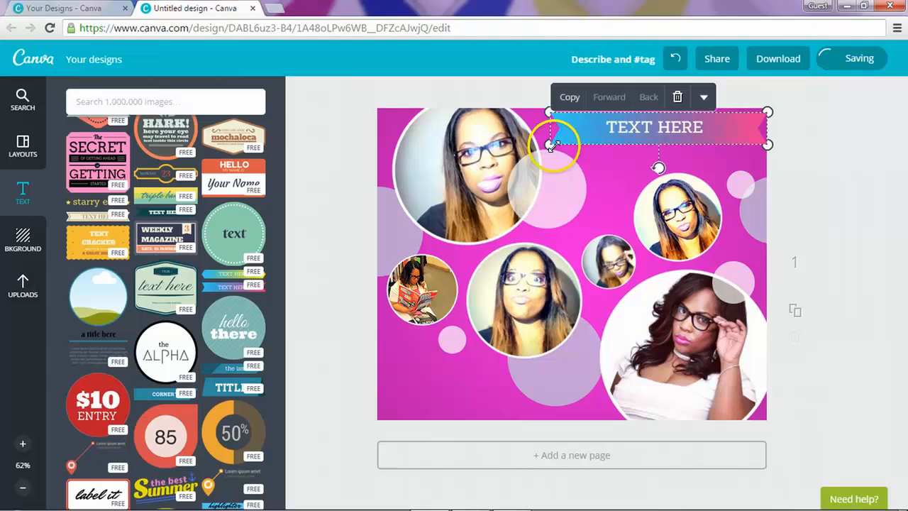
{"action": "left_click_drag", "start_coordinate": [553, 146], "coordinate": [582, 140]}
{"action": "left_click_drag", "start_coordinate": [675, 131], "coordinate": [667, 130]}
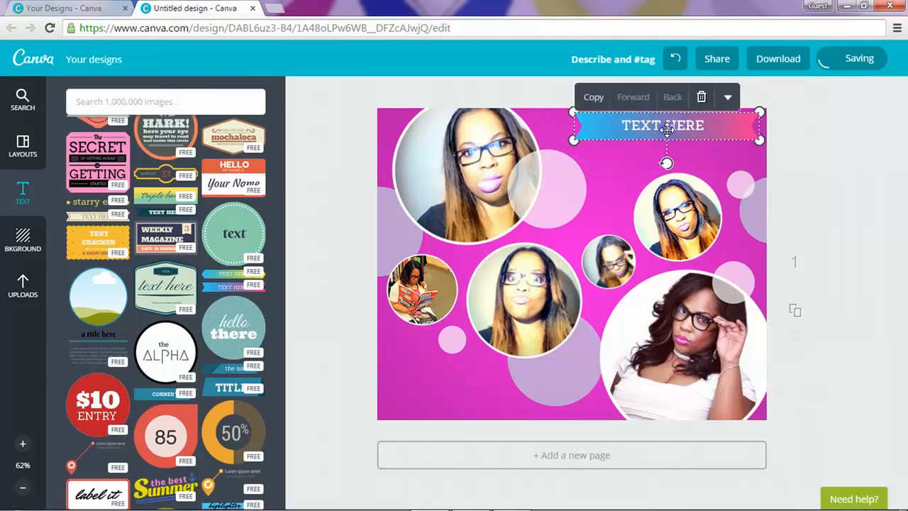
Step: Change the banner text to 'Photo Collage'
{"action": "double_click", "coordinate": [666, 129]}
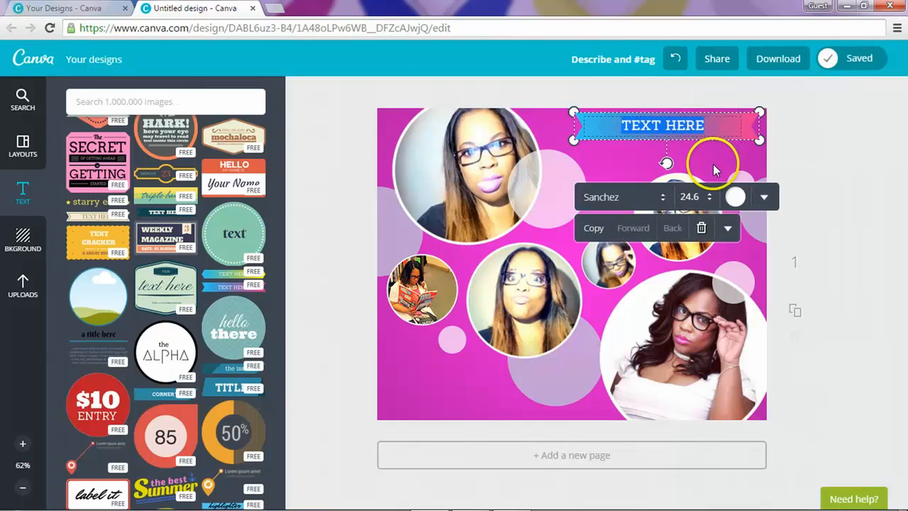
{"action": "type", "text": "Ph"}
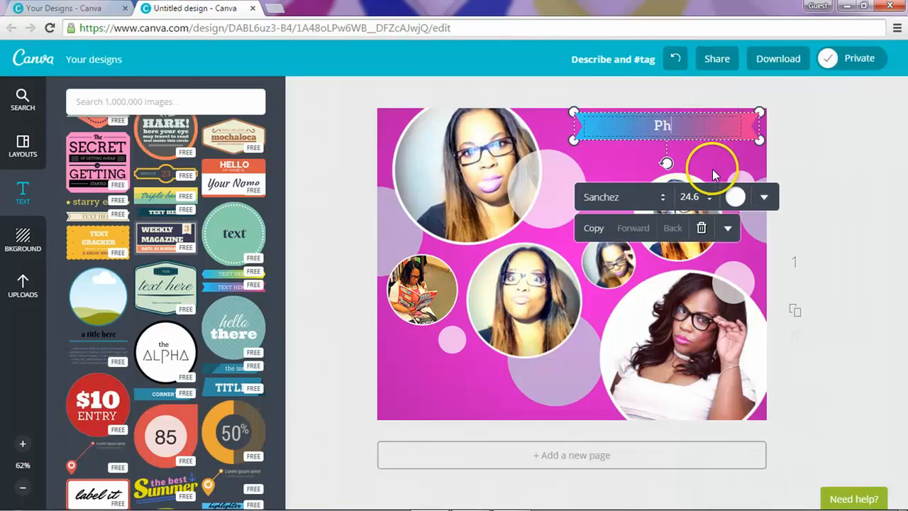
{"action": "type", "text": "oto Coll"}
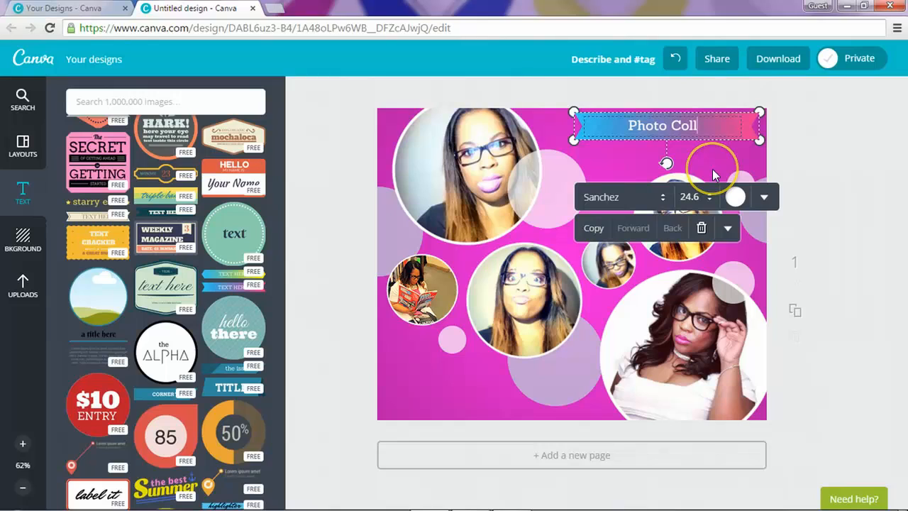
{"action": "type", "text": "age"}
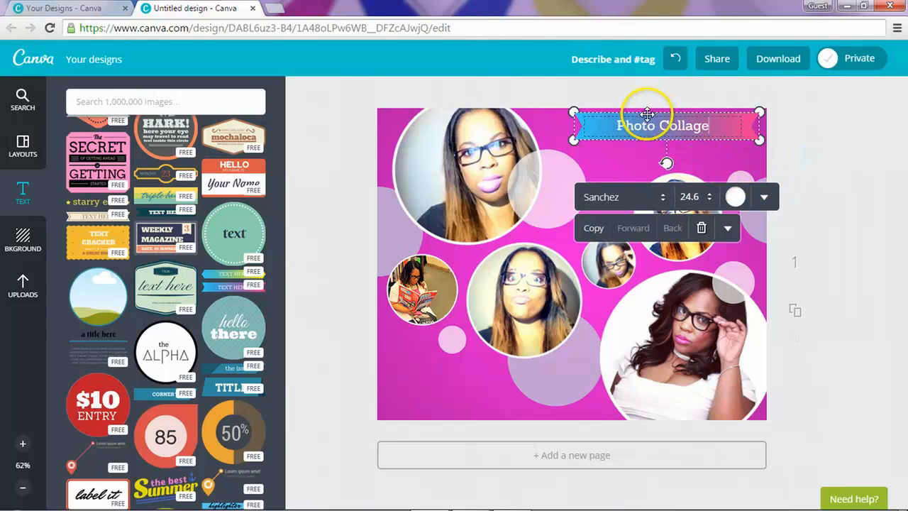
{"action": "left_click", "coordinate": [852, 156]}
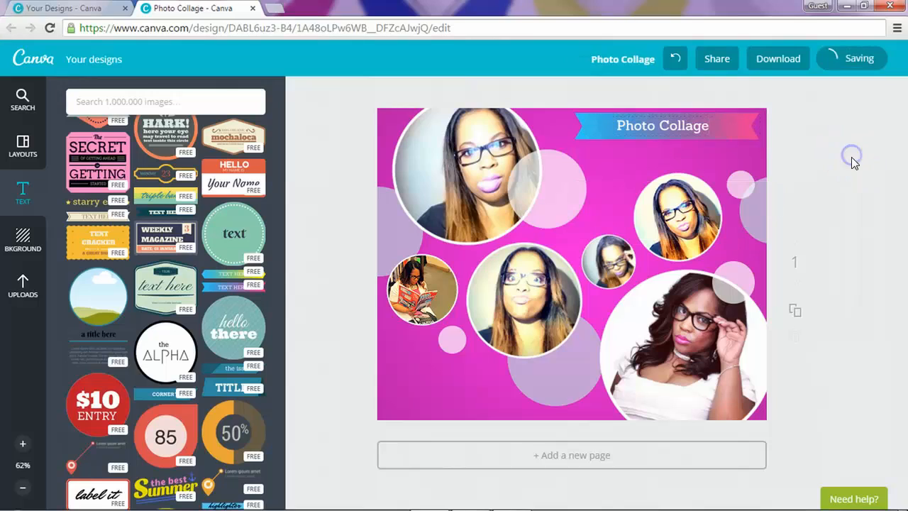
{"action": "left_click", "coordinate": [848, 252]}
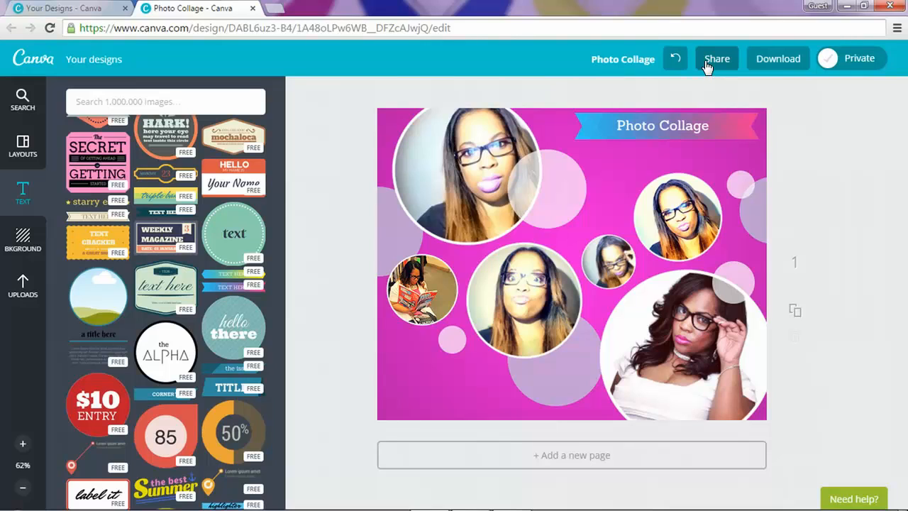
Step: Go back to Your designs, where the finished Photo Collage is listed
{"action": "mouse_move", "coordinate": [555, 505]}
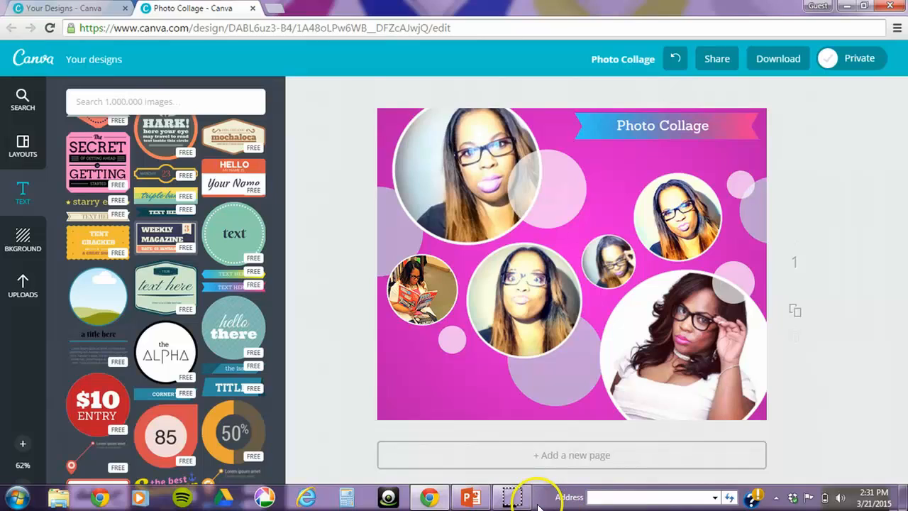
{"action": "mouse_move", "coordinate": [524, 504]}
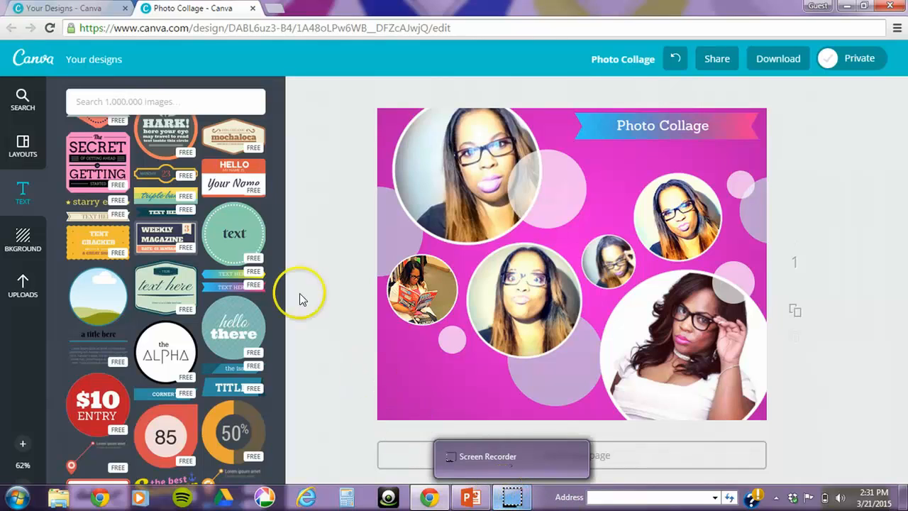
{"action": "left_click", "coordinate": [109, 59]}
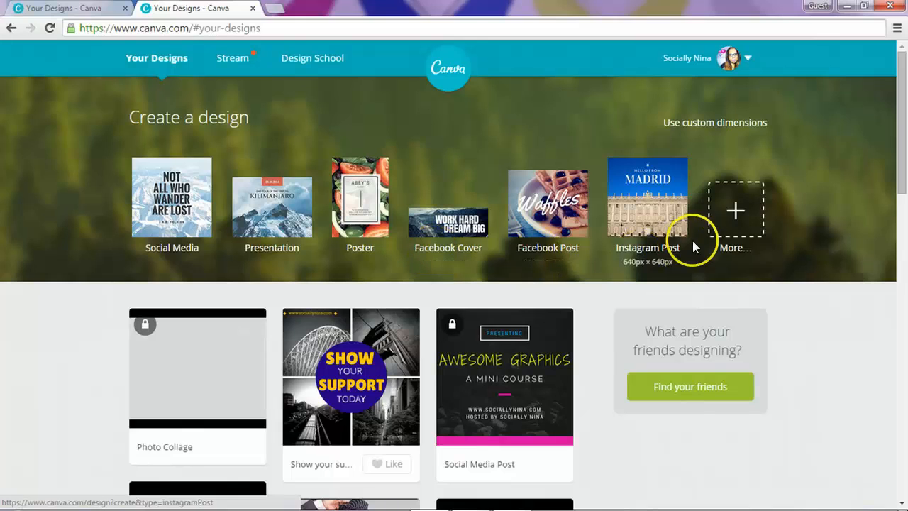
Step: Create a new blank 14cm × 14cm Invitation design from the Events design types
{"action": "left_click", "coordinate": [732, 219]}
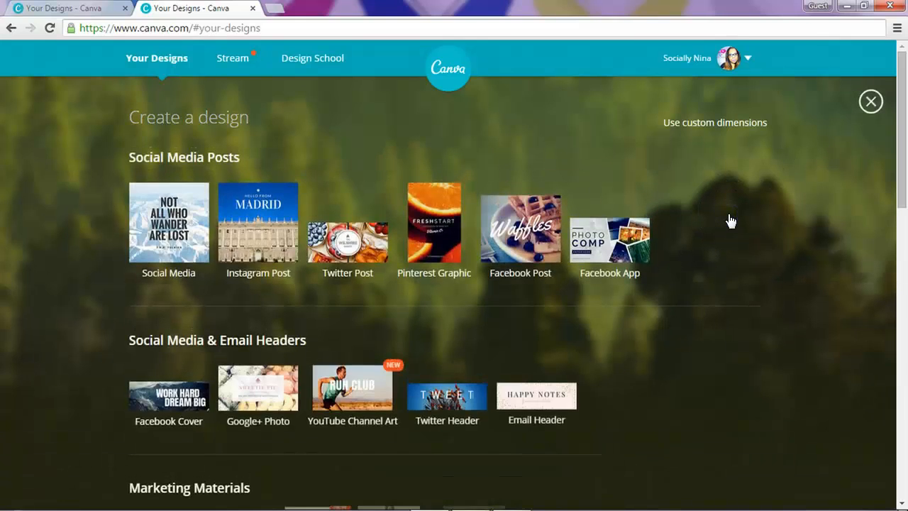
{"action": "scroll", "coordinate": [731, 220], "scroll_direction": "down", "scroll_amount": 4}
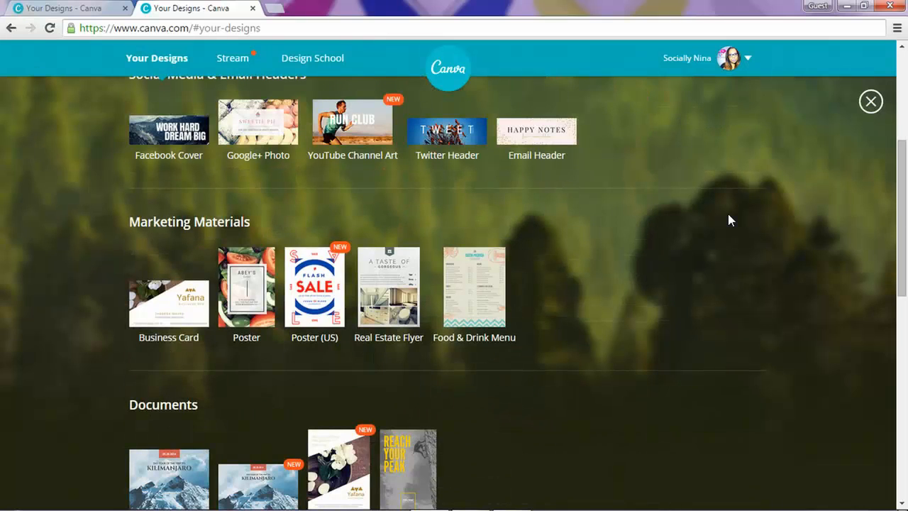
{"action": "scroll", "coordinate": [729, 216], "scroll_direction": "down", "scroll_amount": 1}
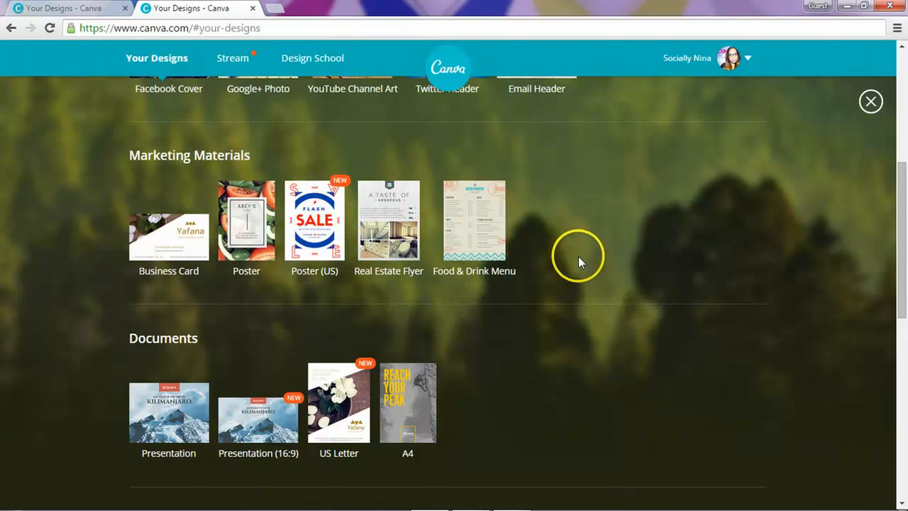
{"action": "scroll", "coordinate": [578, 259], "scroll_direction": "down", "scroll_amount": 3}
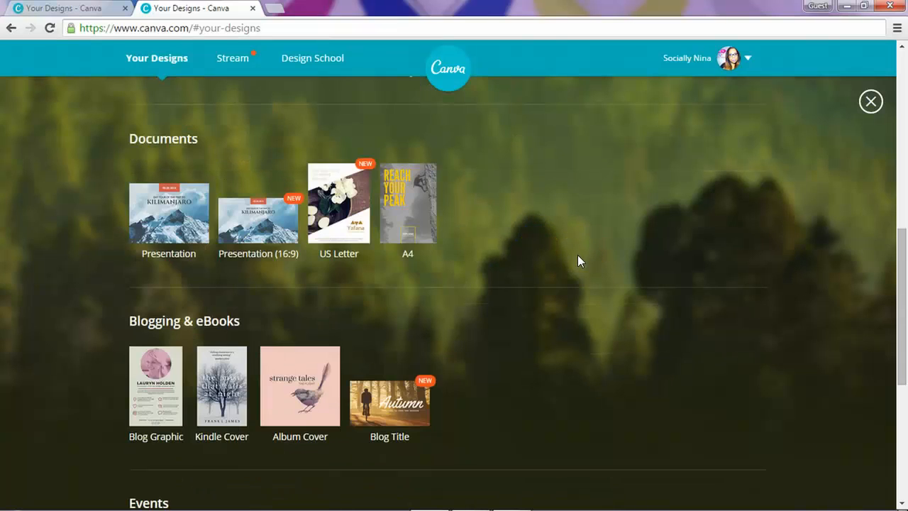
{"action": "scroll", "coordinate": [577, 255], "scroll_direction": "down", "scroll_amount": 3}
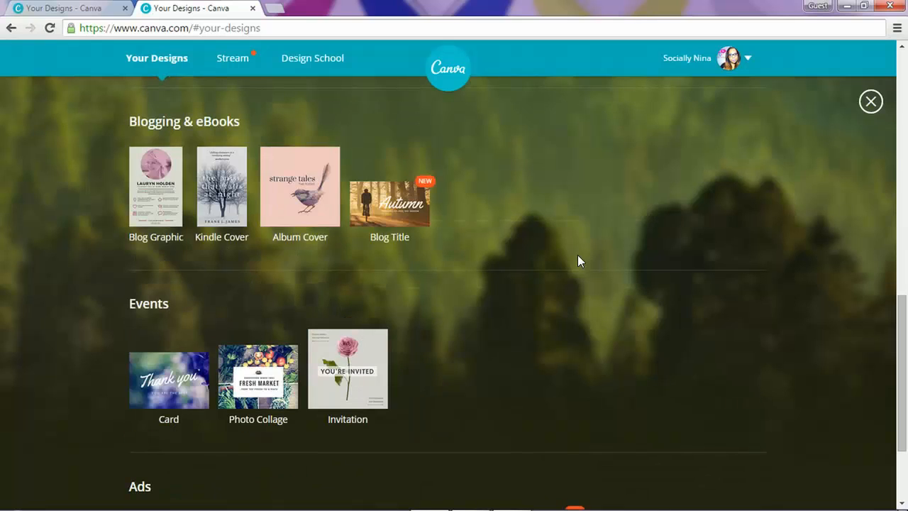
{"action": "left_click", "coordinate": [337, 356]}
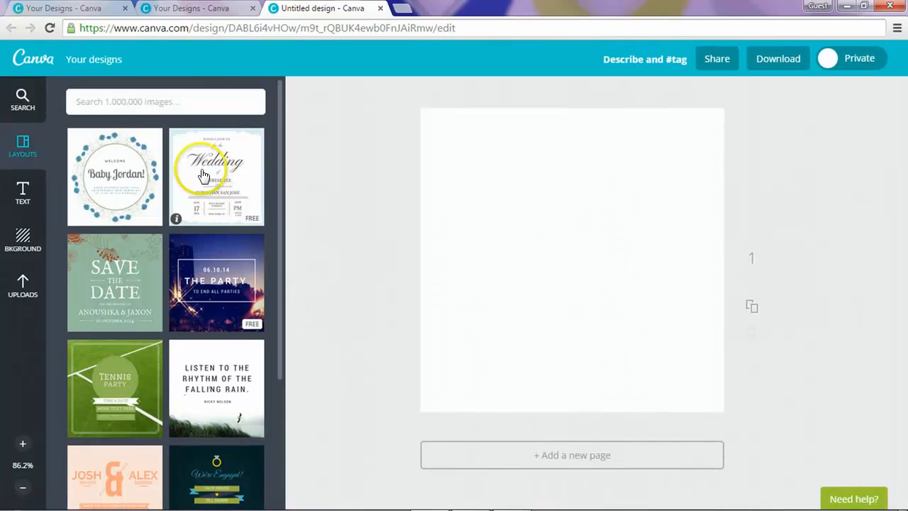
Step: Apply the '06.10.14 THE PARTY' layout with the night-city photo, then browse the other layouts
{"action": "left_click", "coordinate": [237, 254]}
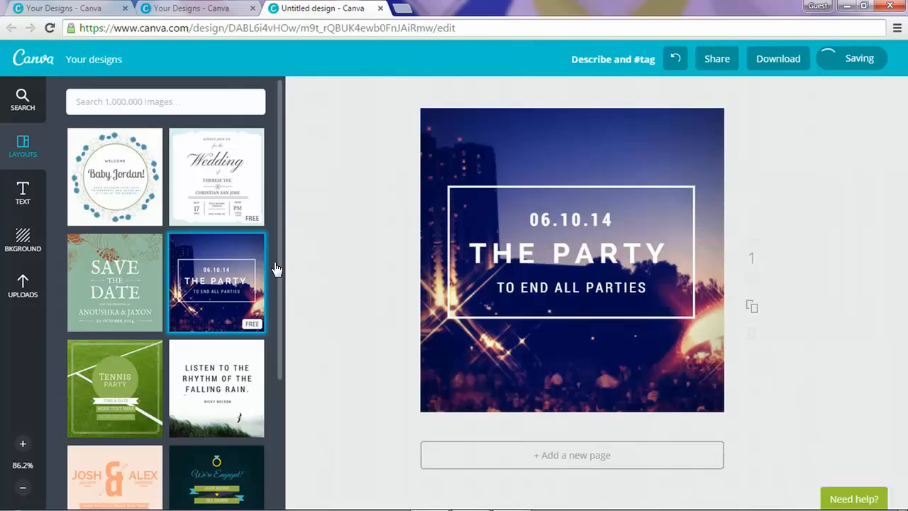
{"action": "scroll", "coordinate": [265, 273], "scroll_direction": "down", "scroll_amount": 3}
{"action": "scroll", "coordinate": [265, 274], "scroll_direction": "up", "scroll_amount": 3}
{"action": "scroll", "coordinate": [265, 273], "scroll_direction": "down", "scroll_amount": 8}
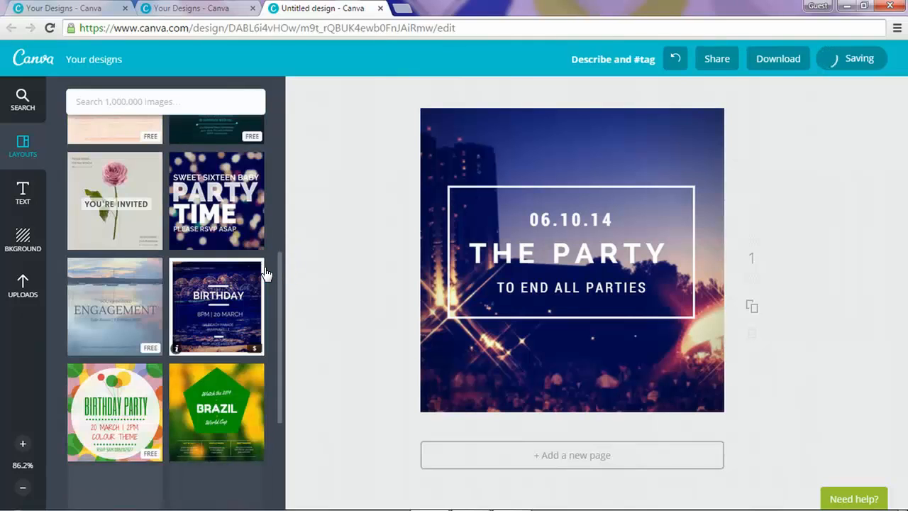
{"action": "scroll", "coordinate": [265, 273], "scroll_direction": "down", "scroll_amount": 8}
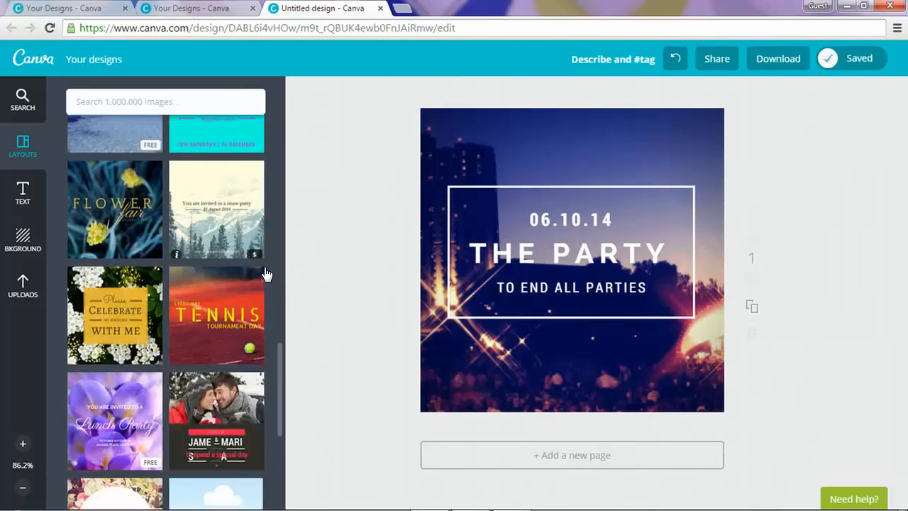
{"action": "scroll", "coordinate": [265, 273], "scroll_direction": "down", "scroll_amount": 8}
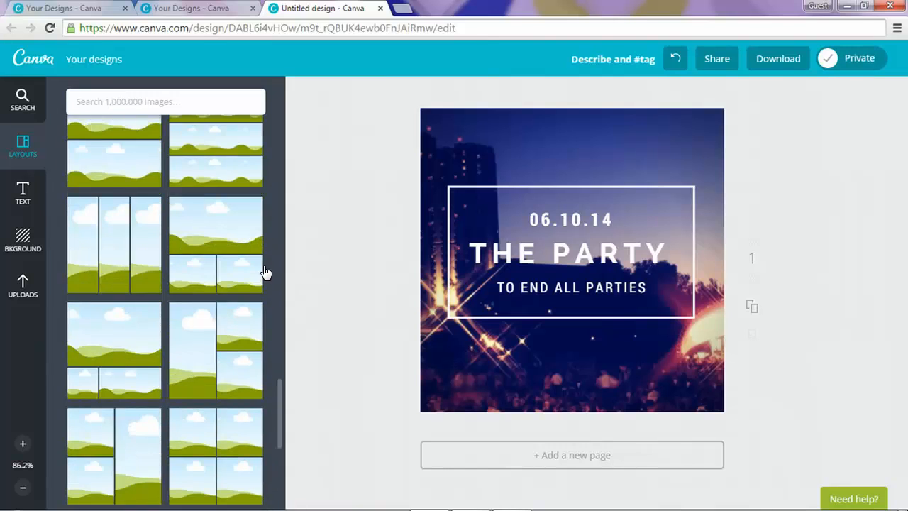
{"action": "scroll", "coordinate": [256, 262], "scroll_direction": "up", "scroll_amount": 3}
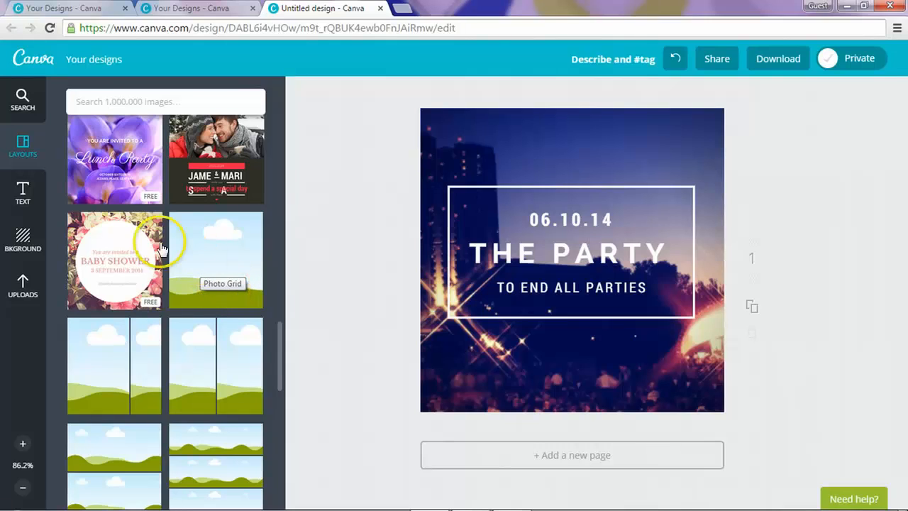
{"action": "left_click", "coordinate": [32, 287]}
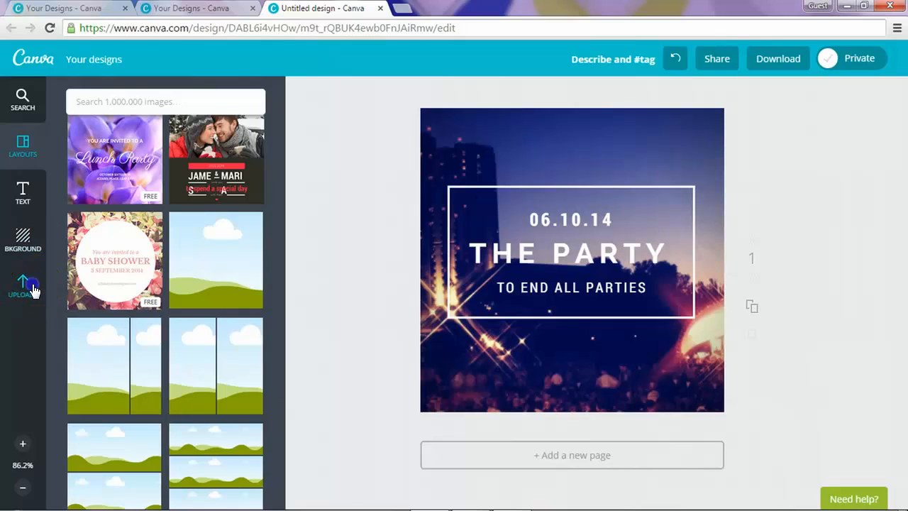
Step: Drop the uploaded dancing-man photo in as the invitation's background
{"action": "scroll", "coordinate": [177, 276], "scroll_direction": "down", "scroll_amount": 2}
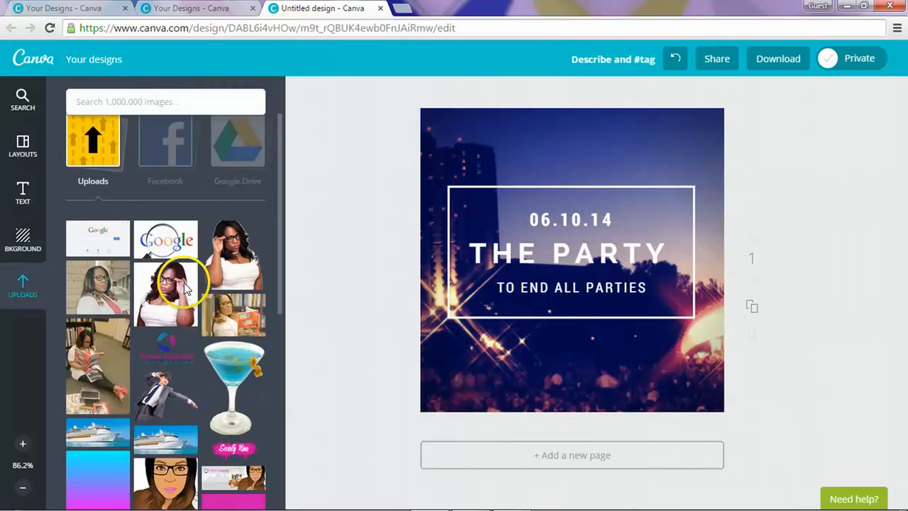
{"action": "left_click", "coordinate": [172, 311]}
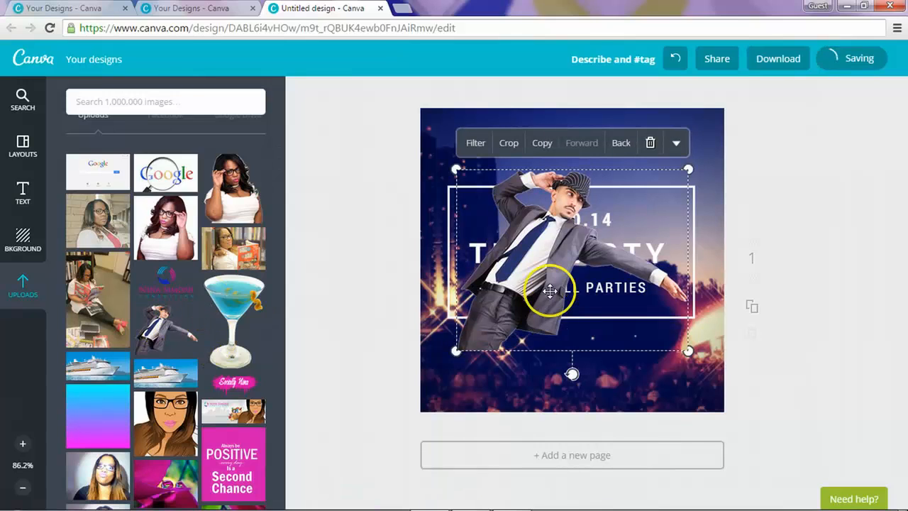
{"action": "left_click_drag", "start_coordinate": [539, 276], "coordinate": [583, 207]}
{"action": "left_click_drag", "start_coordinate": [574, 338], "coordinate": [546, 319]}
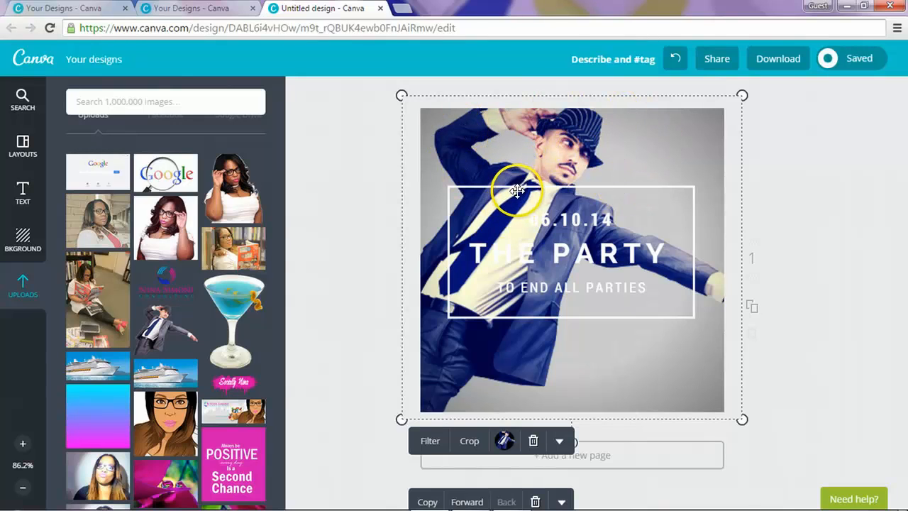
{"action": "left_click", "coordinate": [824, 320]}
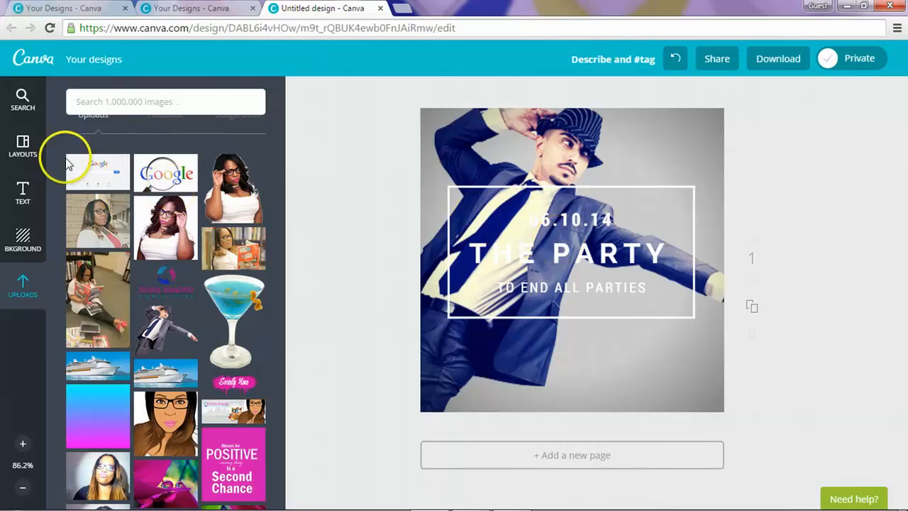
Step: Browse the available photo frames among the element categories
{"action": "left_click", "coordinate": [26, 139]}
{"action": "left_click", "coordinate": [25, 106]}
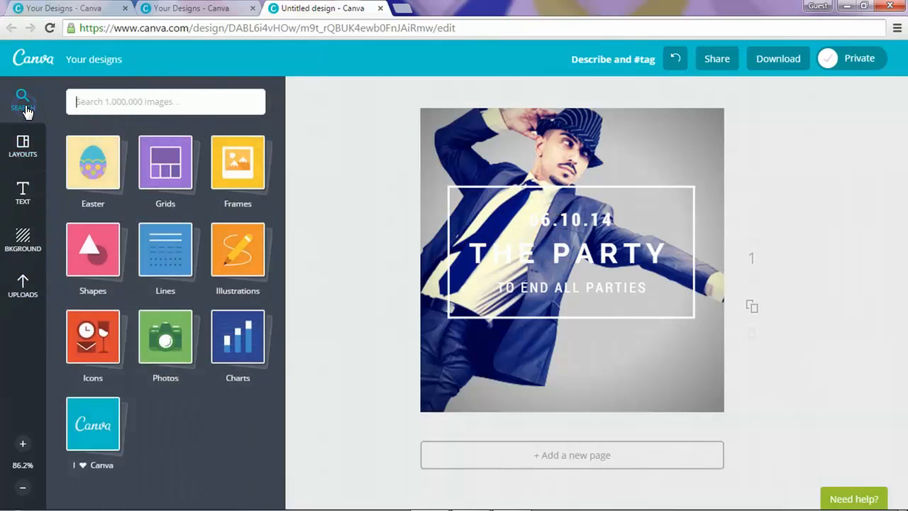
{"action": "left_click", "coordinate": [232, 186]}
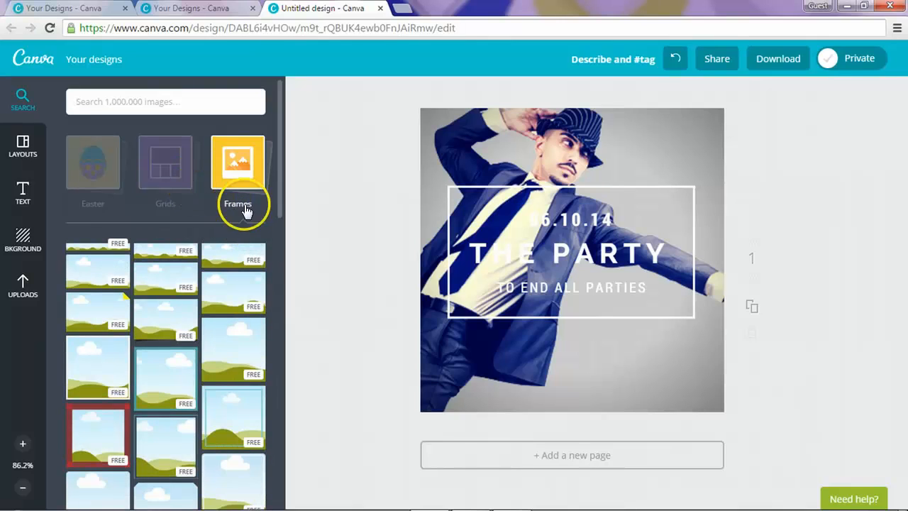
Step: Open the Shapes library and view details of the Transparent Square and Square with Border shapes
{"action": "left_click", "coordinate": [23, 110]}
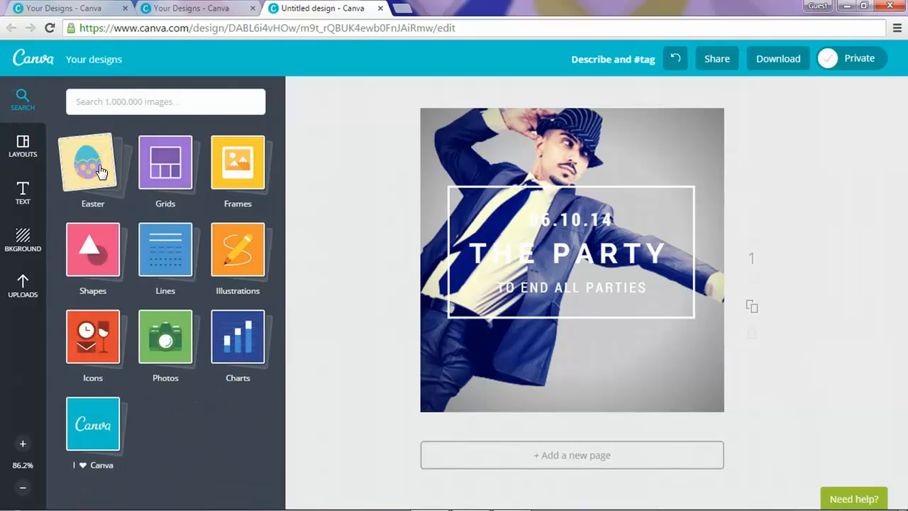
{"action": "left_click", "coordinate": [83, 264]}
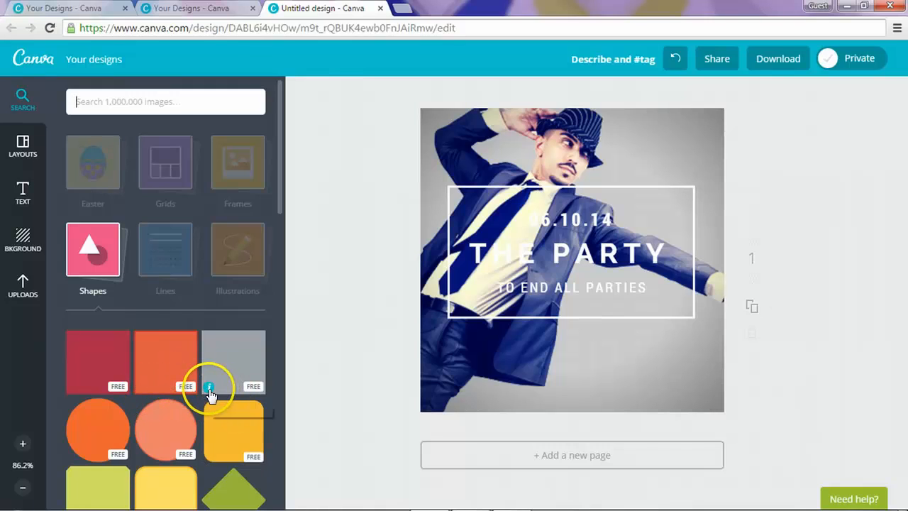
{"action": "left_click", "coordinate": [209, 388]}
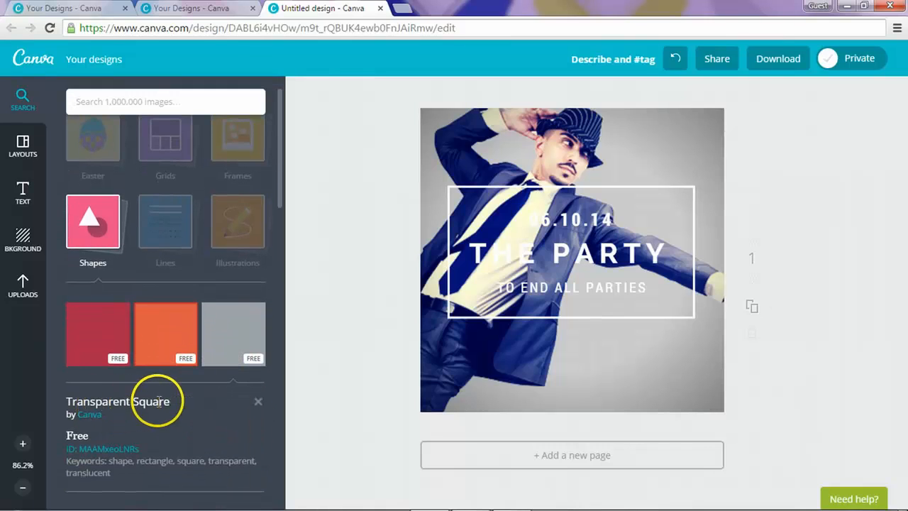
{"action": "left_click", "coordinate": [142, 364]}
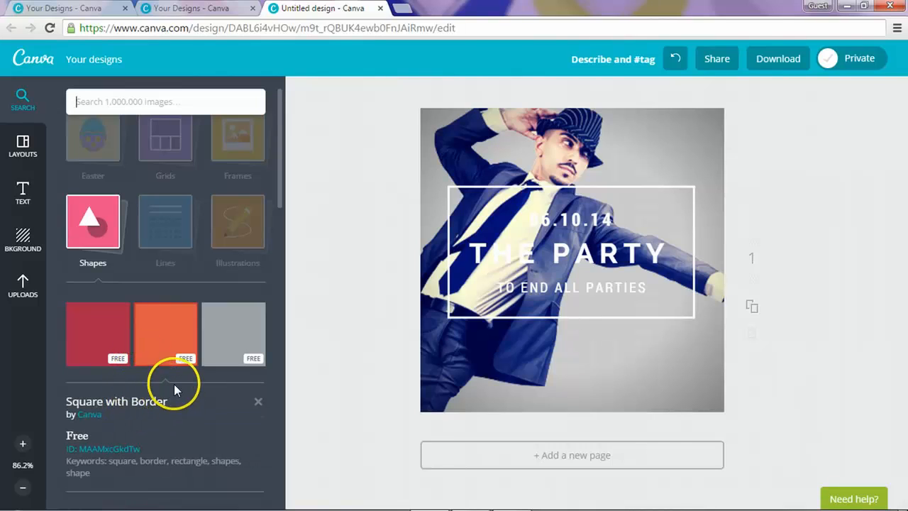
Step: Add a square and resize it to cover the party text frame
{"action": "left_click", "coordinate": [222, 347]}
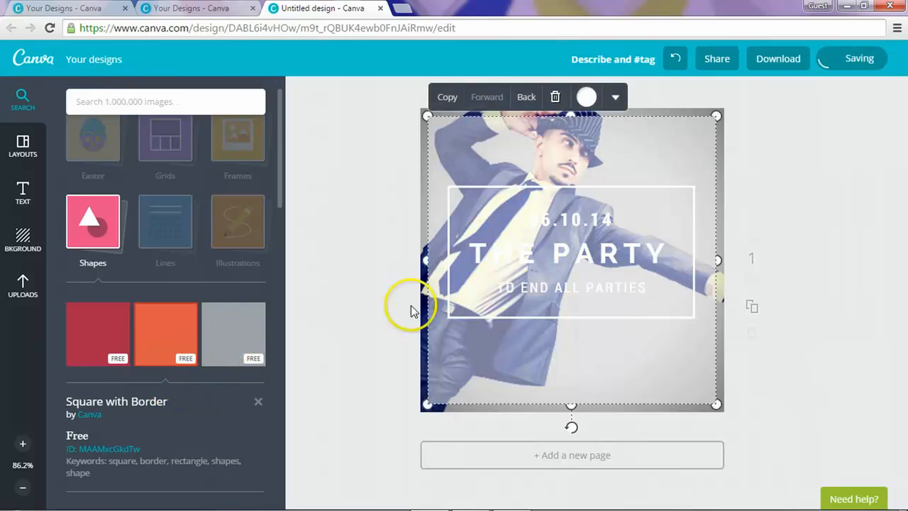
{"action": "left_click_drag", "start_coordinate": [427, 116], "coordinate": [507, 195]}
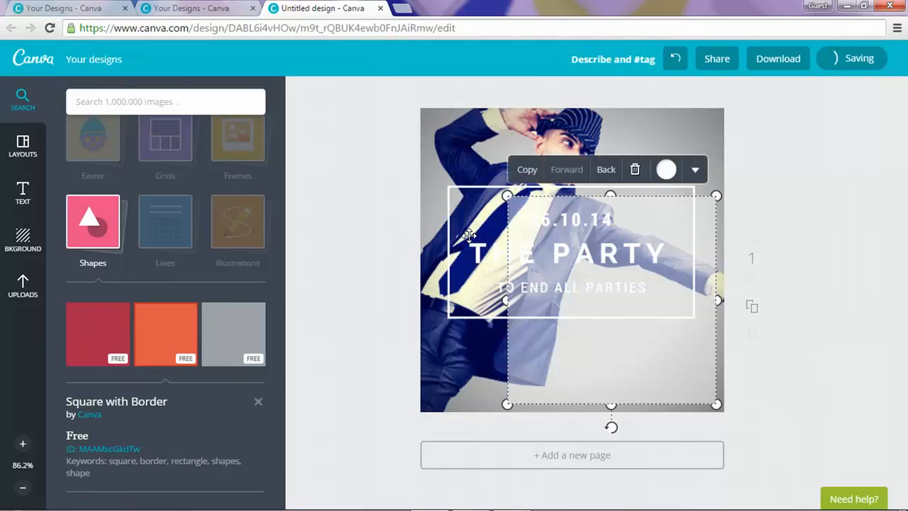
{"action": "left_click_drag", "start_coordinate": [570, 253], "coordinate": [517, 246]}
{"action": "left_click_drag", "start_coordinate": [657, 394], "coordinate": [595, 297]}
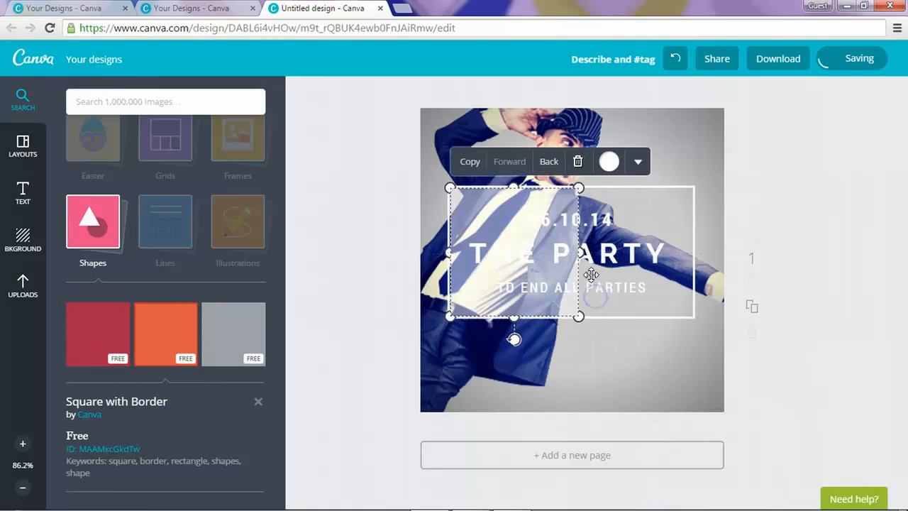
{"action": "left_click_drag", "start_coordinate": [583, 258], "coordinate": [697, 252]}
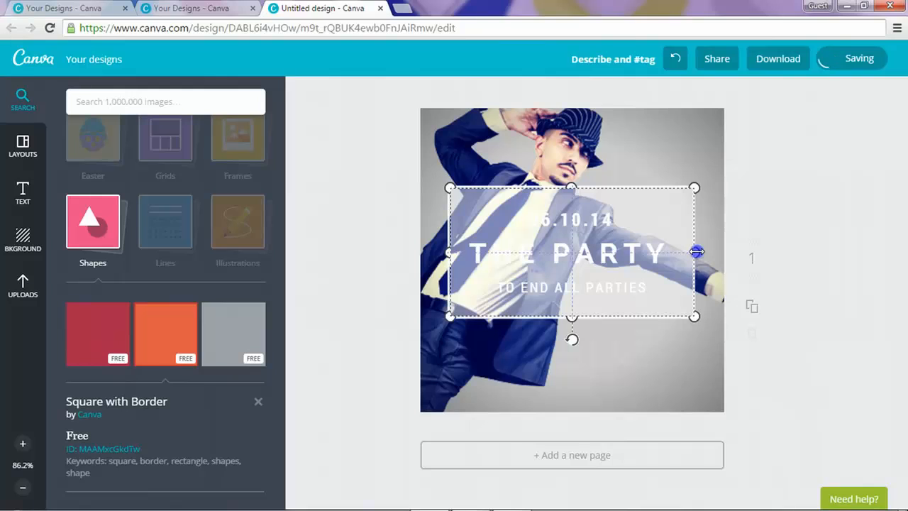
{"action": "left_click_drag", "start_coordinate": [696, 251], "coordinate": [694, 251]}
{"action": "left_click", "coordinate": [584, 218]}
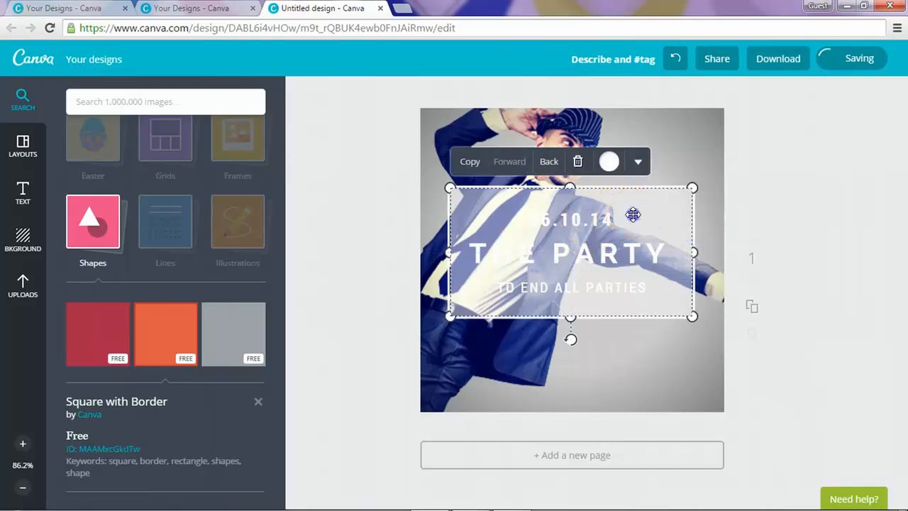
Step: Fill the square with blue and fine-tune its width to match the frame
{"action": "left_click", "coordinate": [610, 162]}
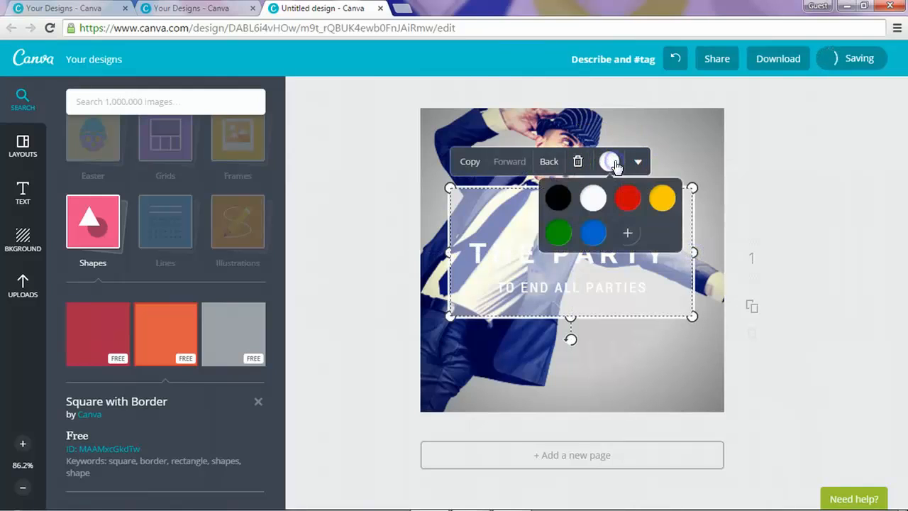
{"action": "left_click", "coordinate": [595, 233]}
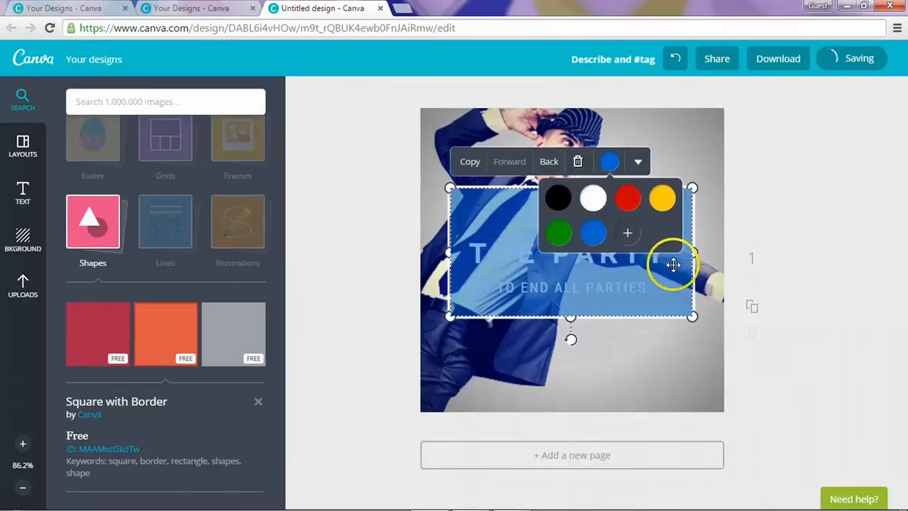
{"action": "left_click", "coordinate": [814, 284]}
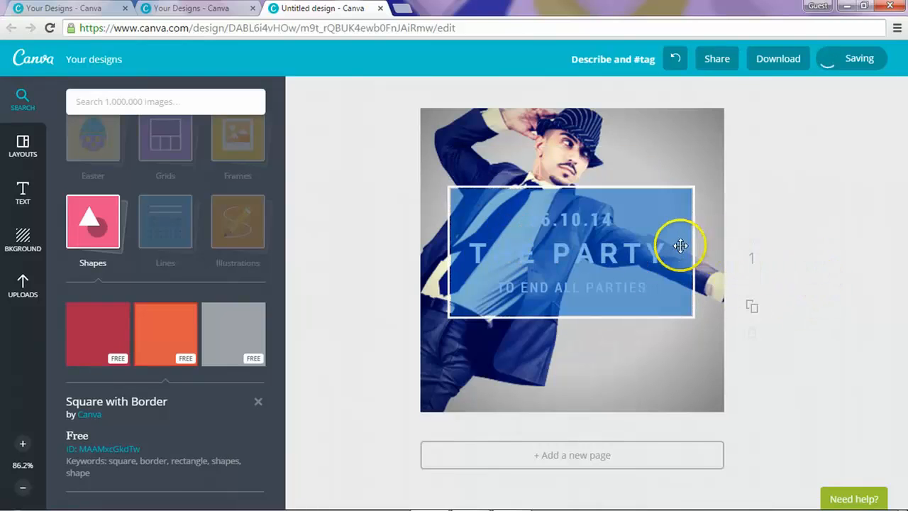
{"action": "left_click_drag", "start_coordinate": [697, 253], "coordinate": [697, 252]}
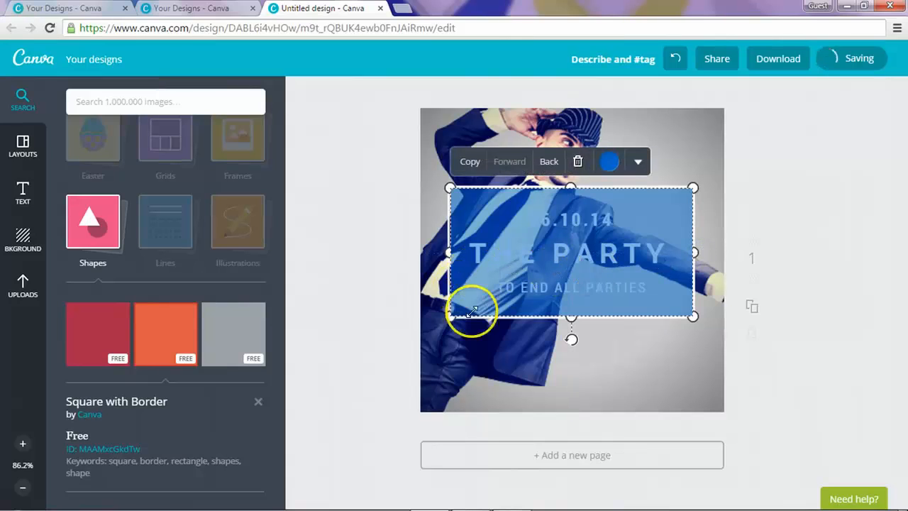
{"action": "left_click", "coordinate": [835, 204]}
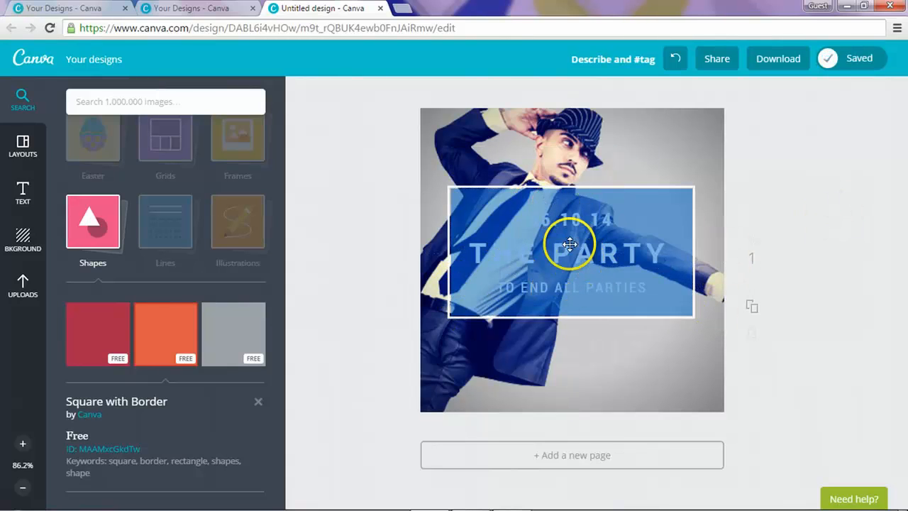
{"action": "left_click", "coordinate": [512, 215]}
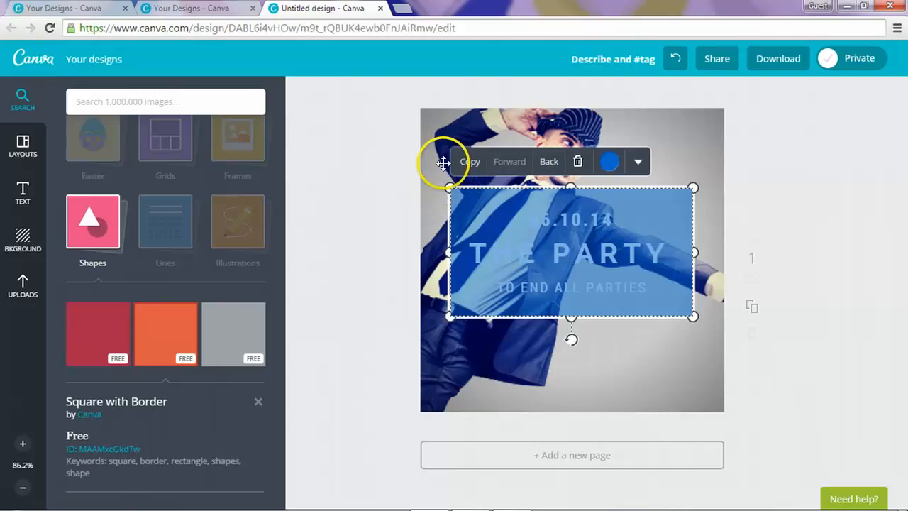
Step: Layer the blue box behind all three text lines but in front of the dancer photo
{"action": "left_click", "coordinate": [544, 174]}
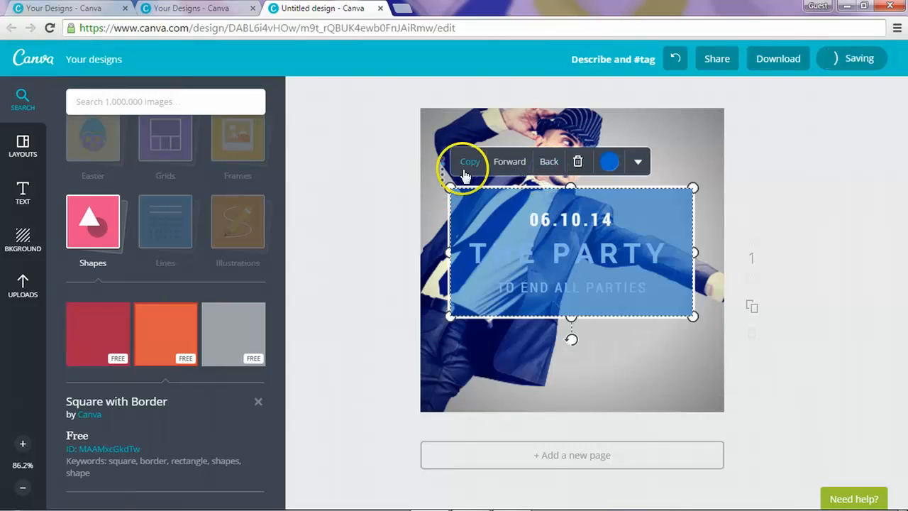
{"action": "left_click", "coordinate": [547, 164]}
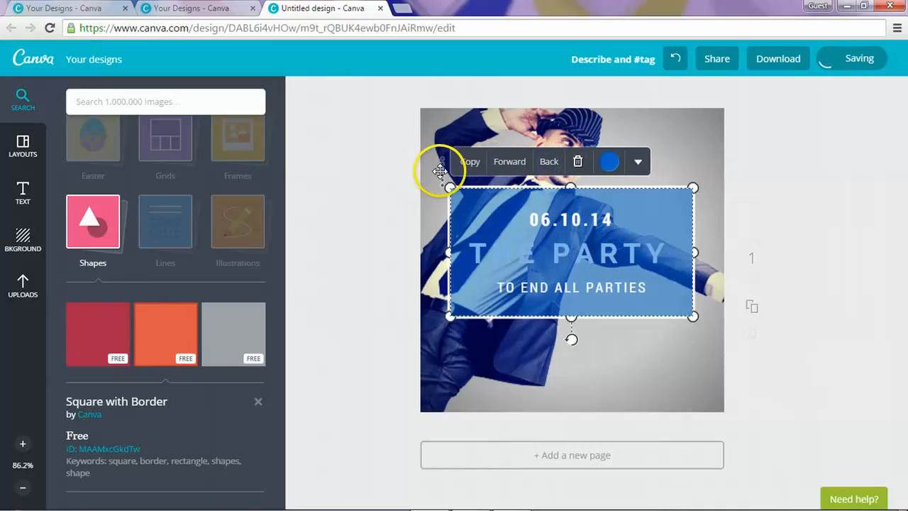
{"action": "left_click", "coordinate": [548, 164]}
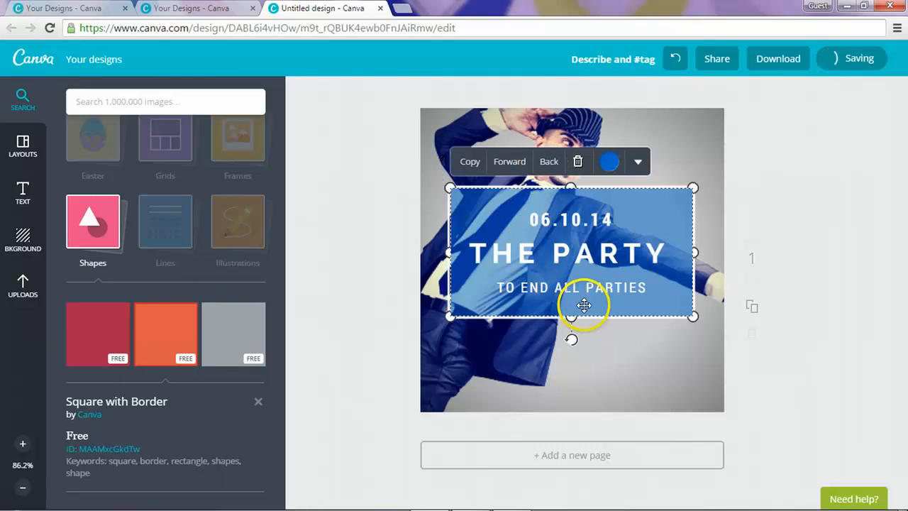
{"action": "left_click", "coordinate": [554, 165]}
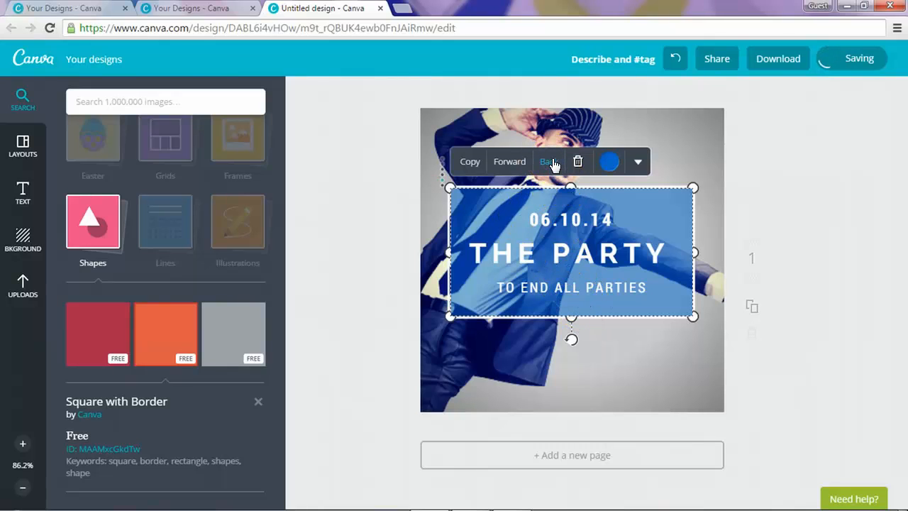
{"action": "left_click", "coordinate": [553, 165]}
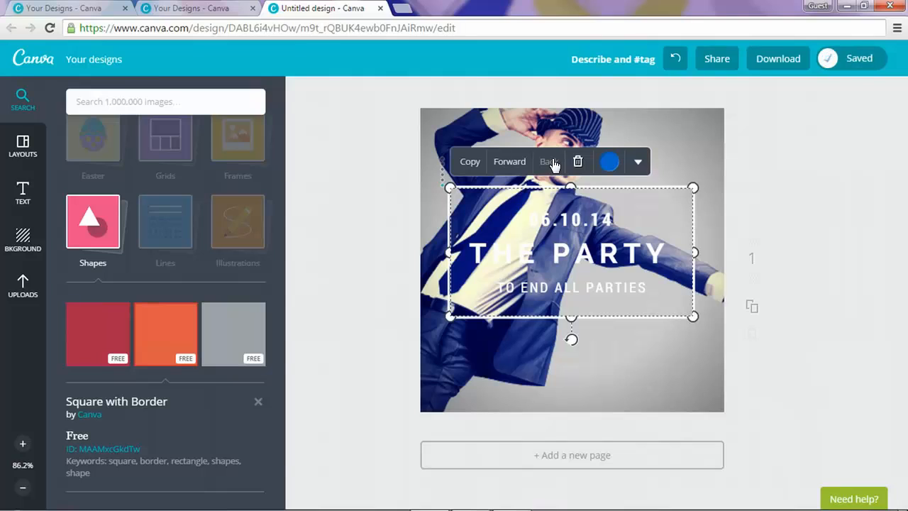
{"action": "left_click", "coordinate": [497, 165]}
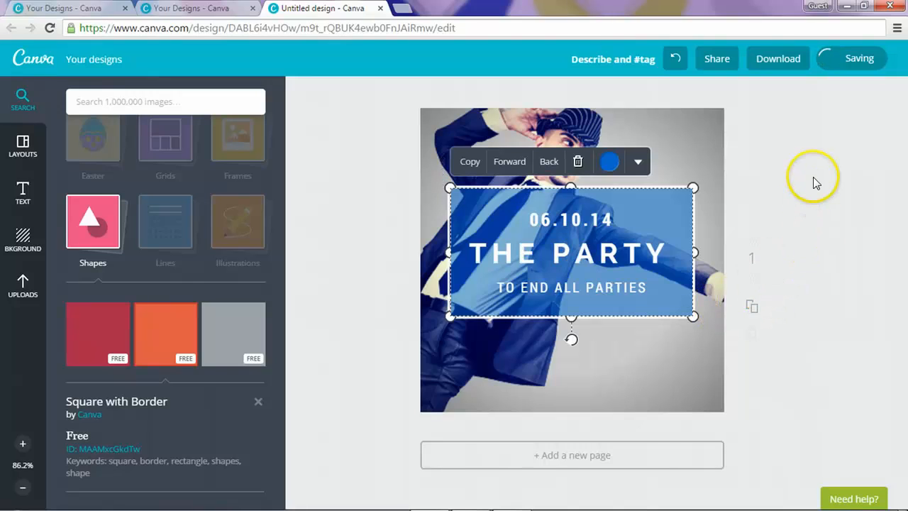
{"action": "left_click", "coordinate": [537, 215]}
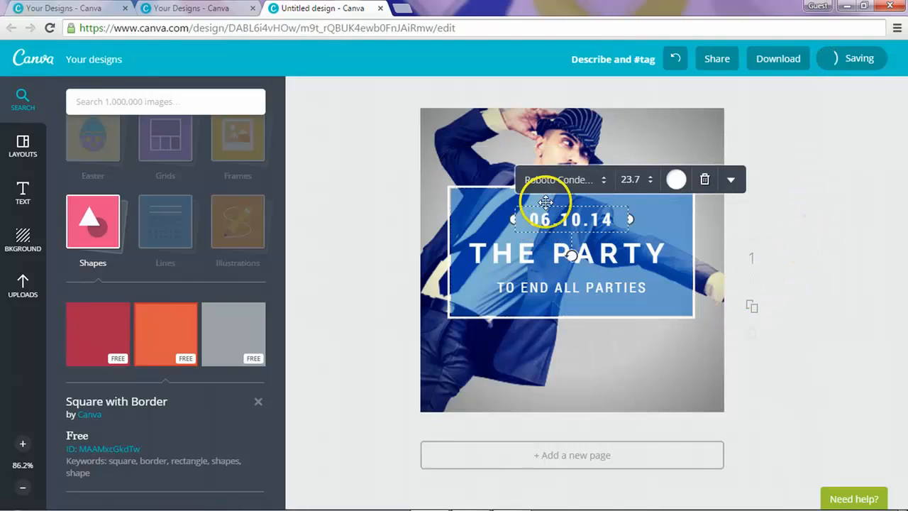
Step: Change the date to 'WEEKDAYS 5PM-9PM' and widen its text box to fit one line
{"action": "left_click", "coordinate": [487, 206]}
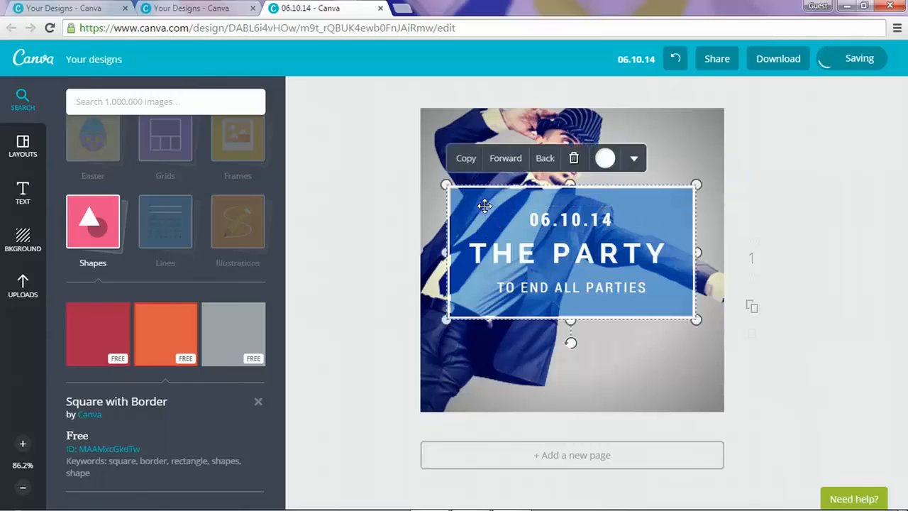
{"action": "left_click", "coordinate": [875, 193]}
{"action": "left_click", "coordinate": [570, 218]}
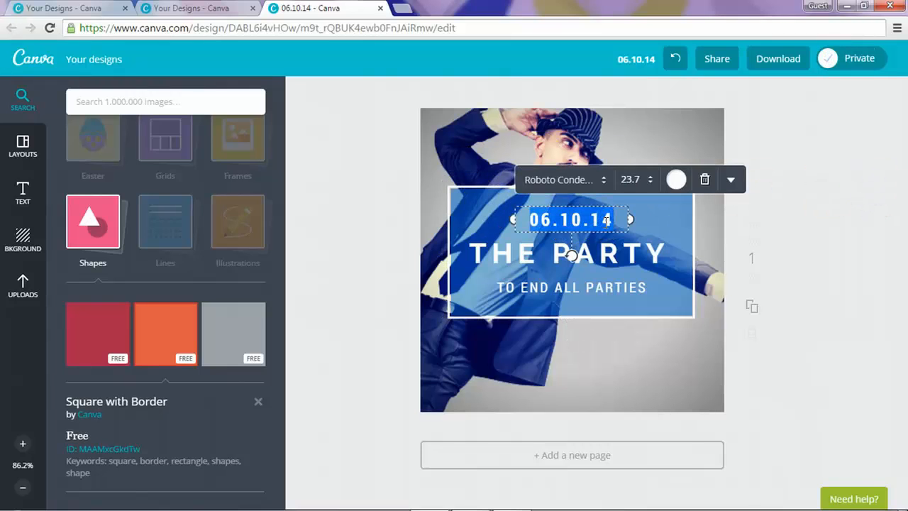
{"action": "type", "text": "WEE"}
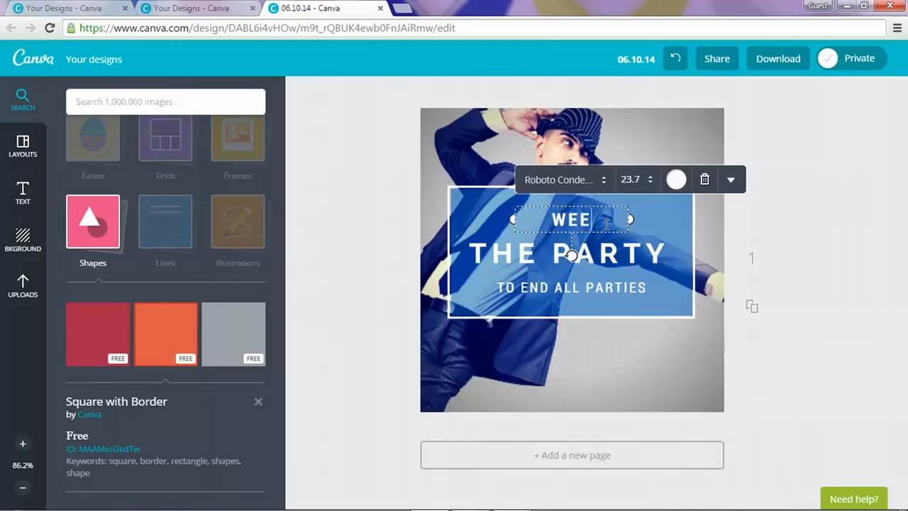
{"action": "type", "text": "KDAYS"}
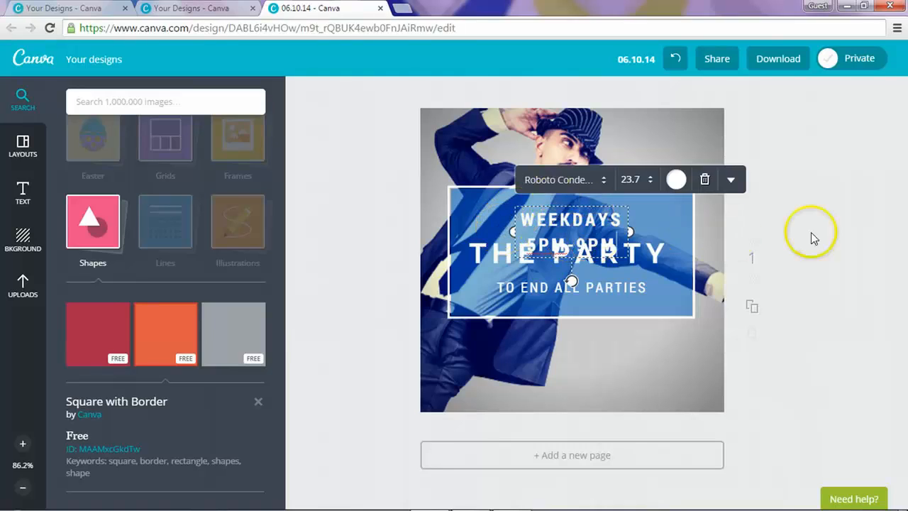
{"action": "left_click", "coordinate": [553, 225]}
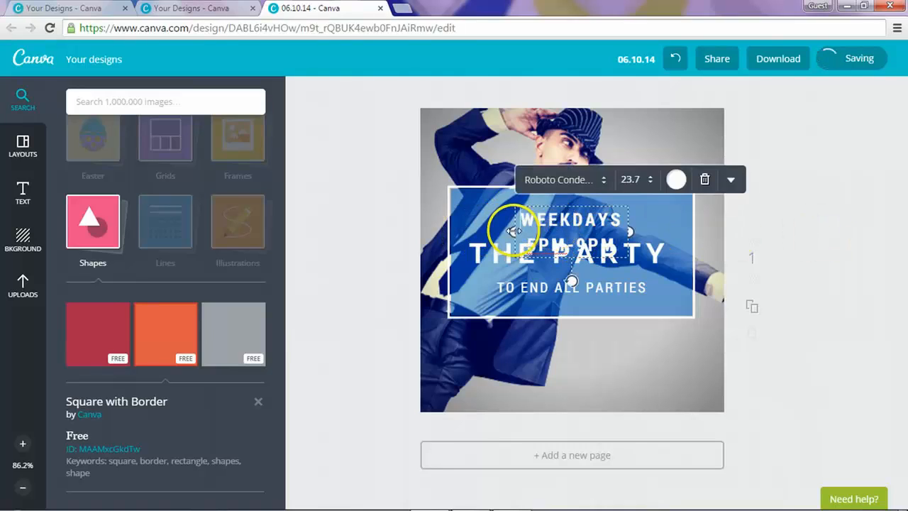
{"action": "left_click_drag", "start_coordinate": [514, 231], "coordinate": [446, 234]}
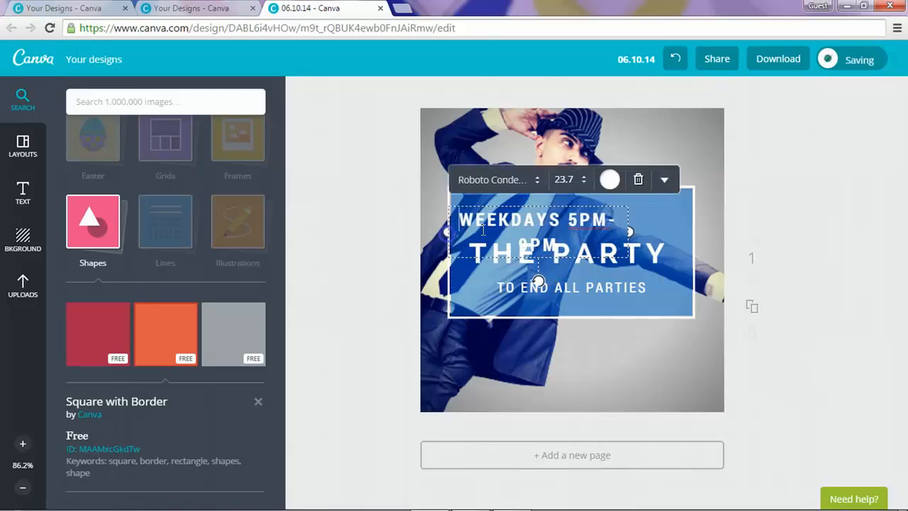
{"action": "left_click_drag", "start_coordinate": [631, 231], "coordinate": [697, 219]}
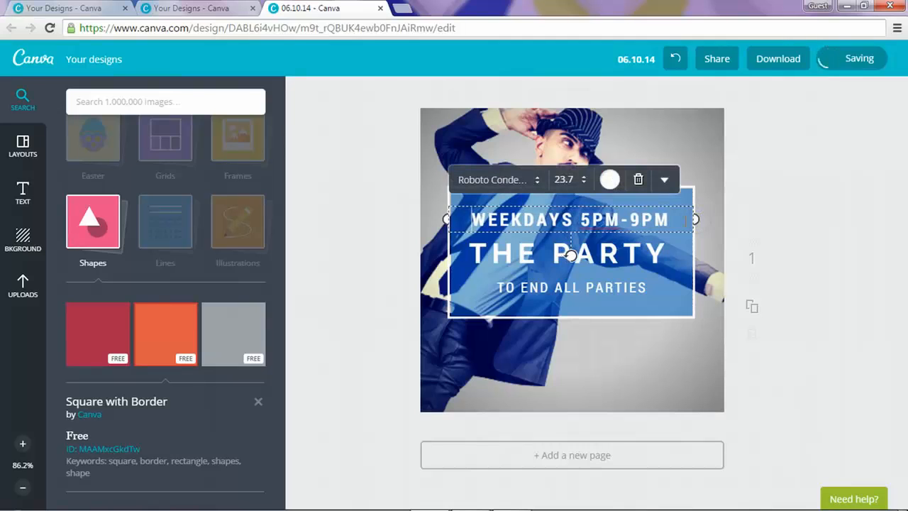
{"action": "left_click", "coordinate": [609, 181]}
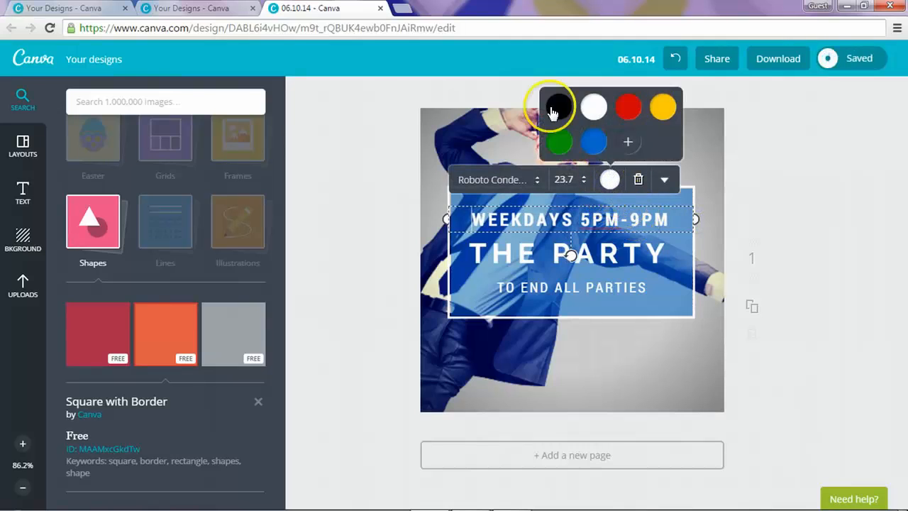
Step: Make the hours text black and rename the THE PARTY title to 'HAPPY HOUR'
{"action": "left_click", "coordinate": [556, 105]}
{"action": "left_click", "coordinate": [847, 180]}
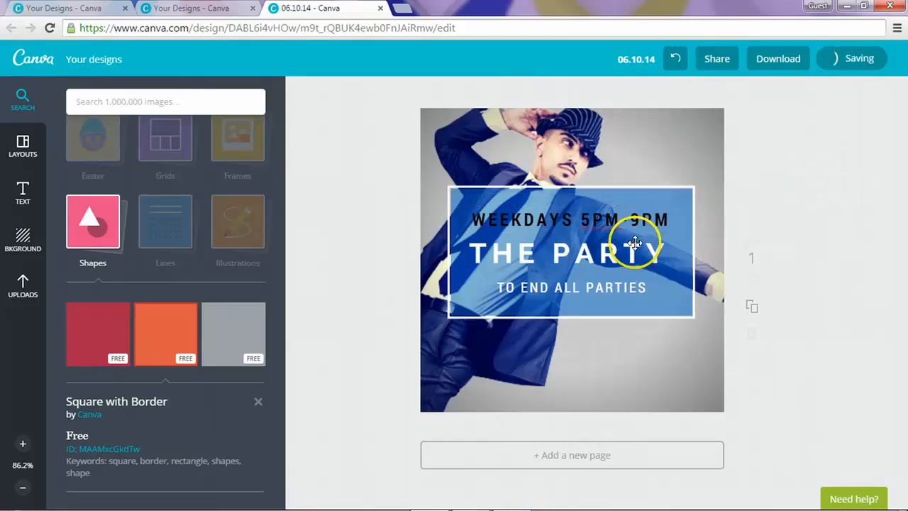
{"action": "double_click", "coordinate": [600, 261]}
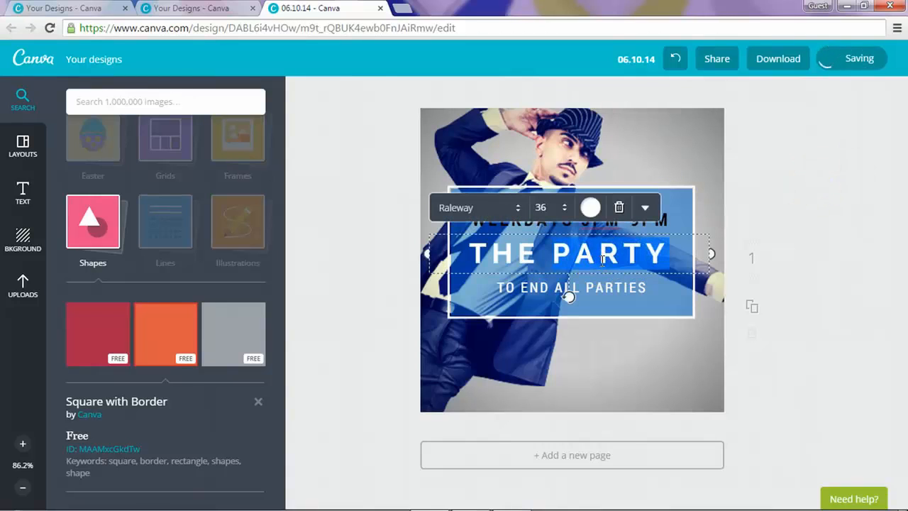
{"action": "left_click", "coordinate": [751, 309]}
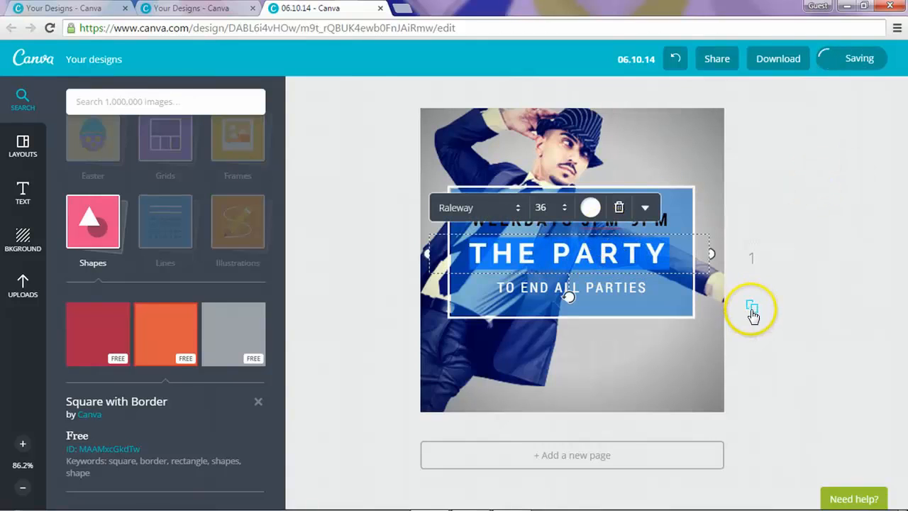
{"action": "type", "text": "HAPP"}
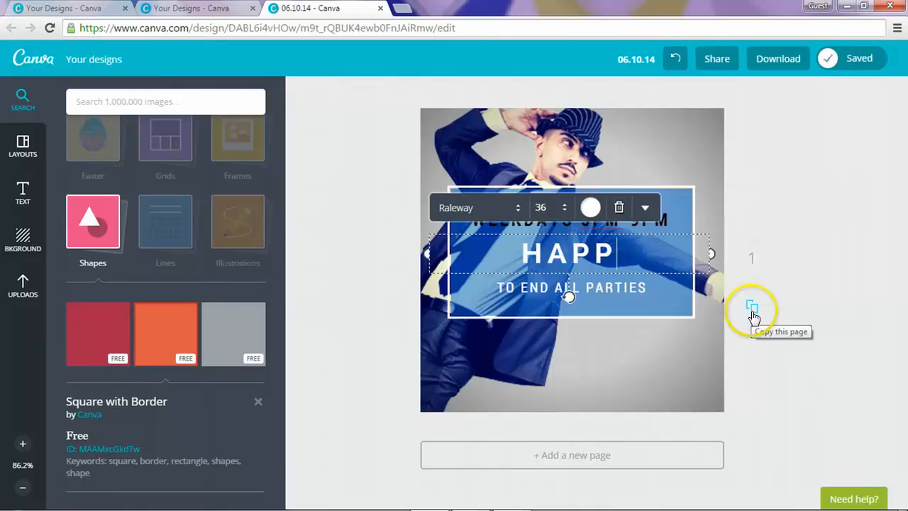
{"action": "type", "text": "Y HOUR"}
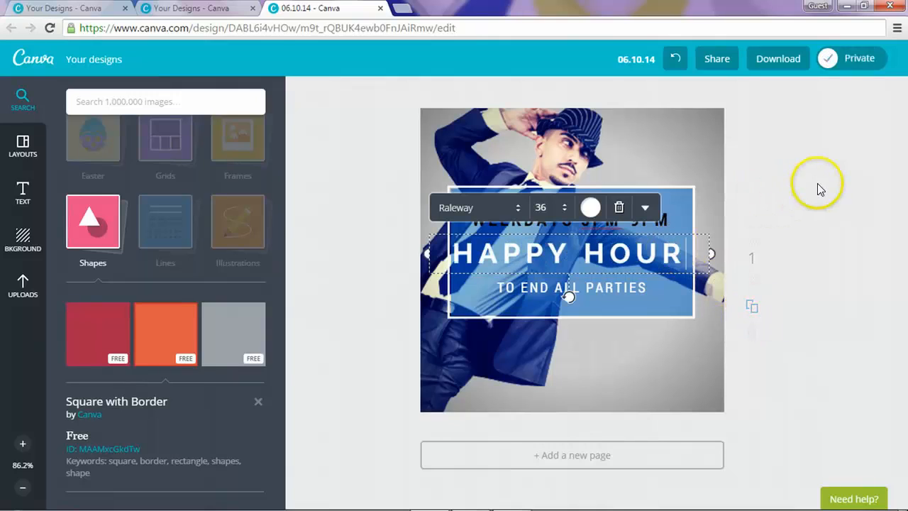
{"action": "left_click", "coordinate": [819, 188]}
{"action": "left_click", "coordinate": [625, 252]}
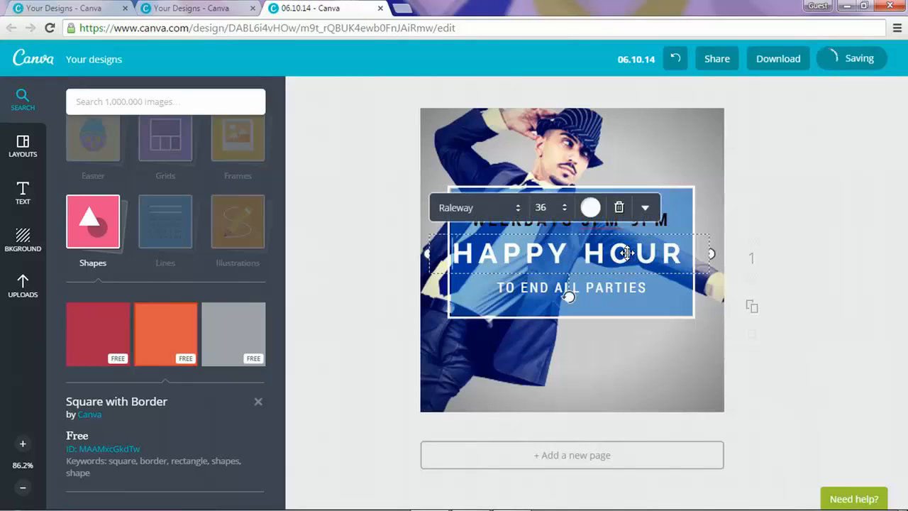
Step: Colour the HAPPY HOUR headline yellow
{"action": "left_click", "coordinate": [590, 206]}
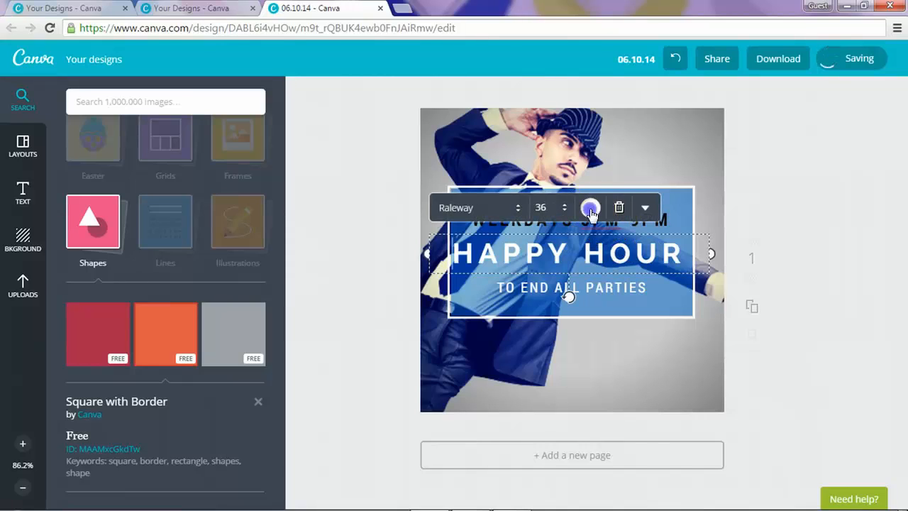
{"action": "left_click", "coordinate": [607, 137]}
{"action": "left_click", "coordinate": [858, 201]}
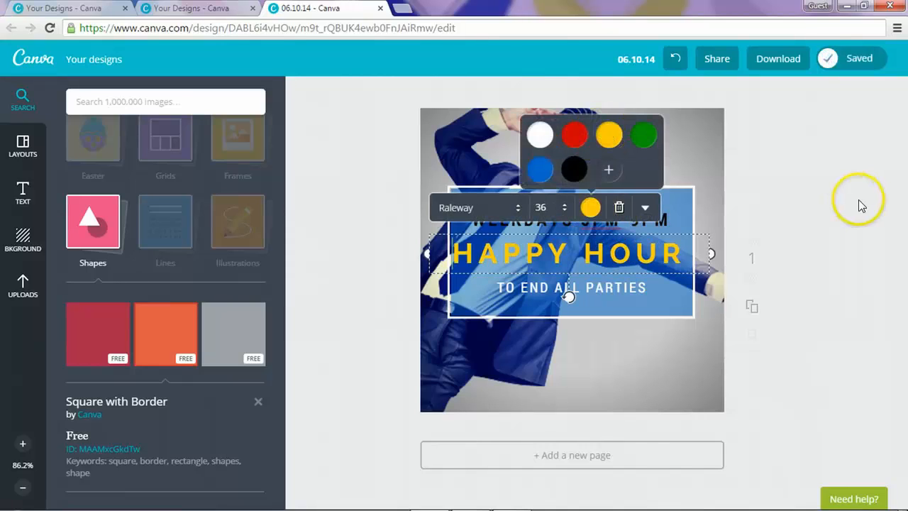
{"action": "left_click", "coordinate": [854, 372]}
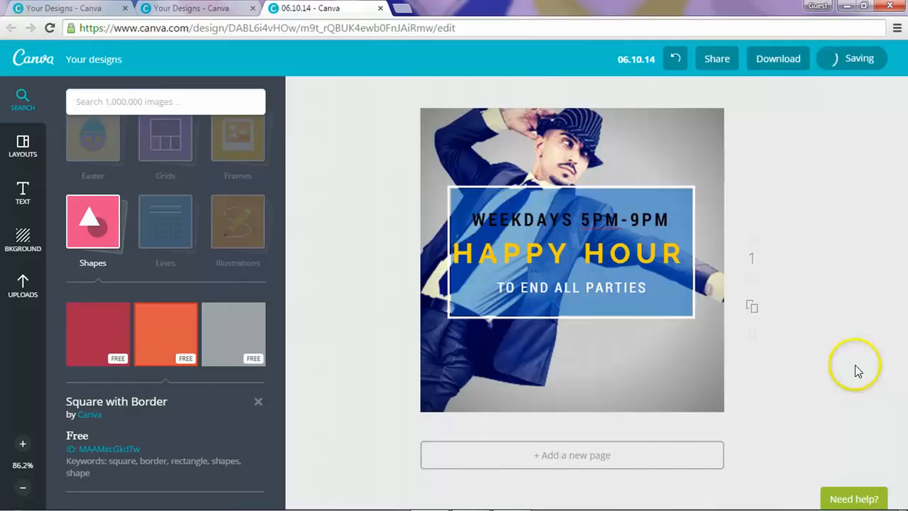
Step: Give the headline a custom yellow-green colour, d5fe02
{"action": "double_click", "coordinate": [646, 256]}
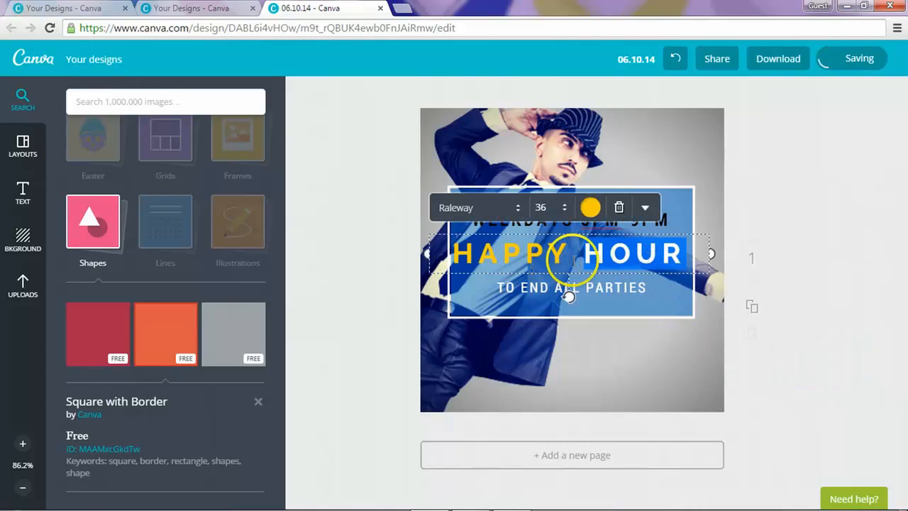
{"action": "left_click", "coordinate": [841, 231]}
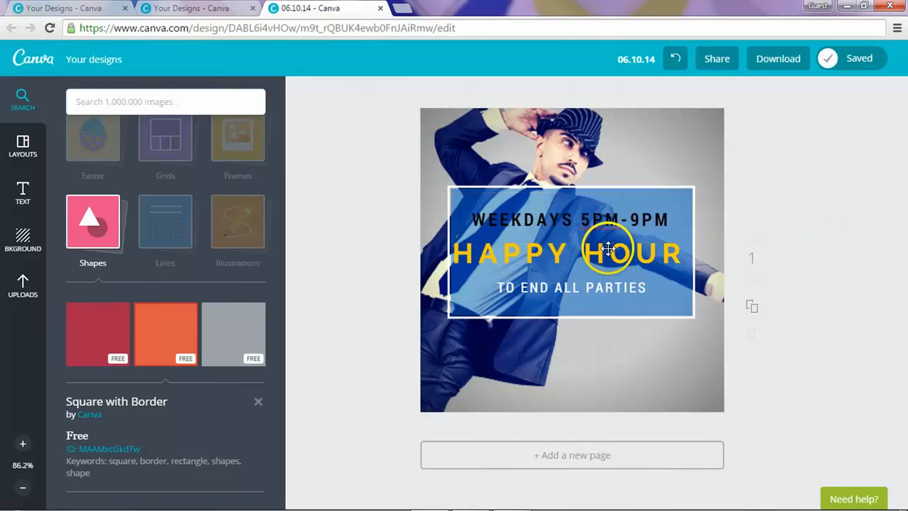
{"action": "left_click", "coordinate": [594, 239]}
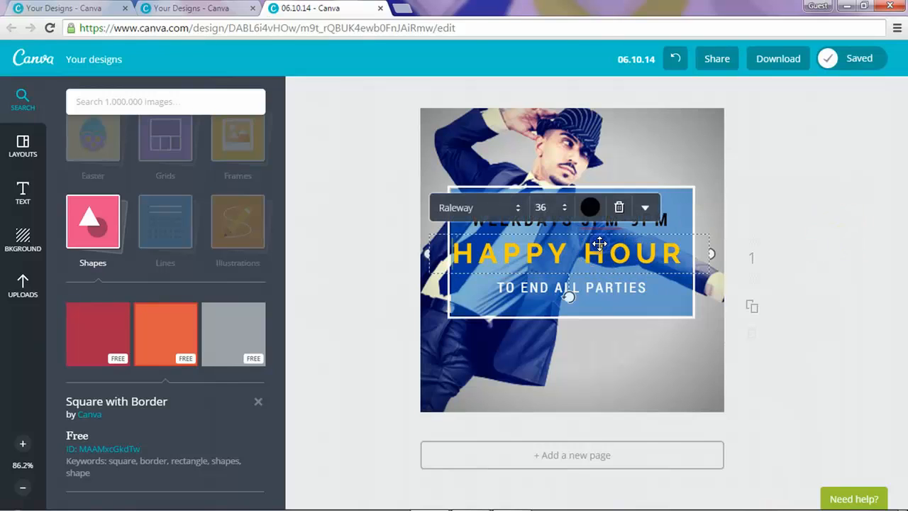
{"action": "left_click", "coordinate": [590, 207]}
{"action": "left_click", "coordinate": [608, 172]}
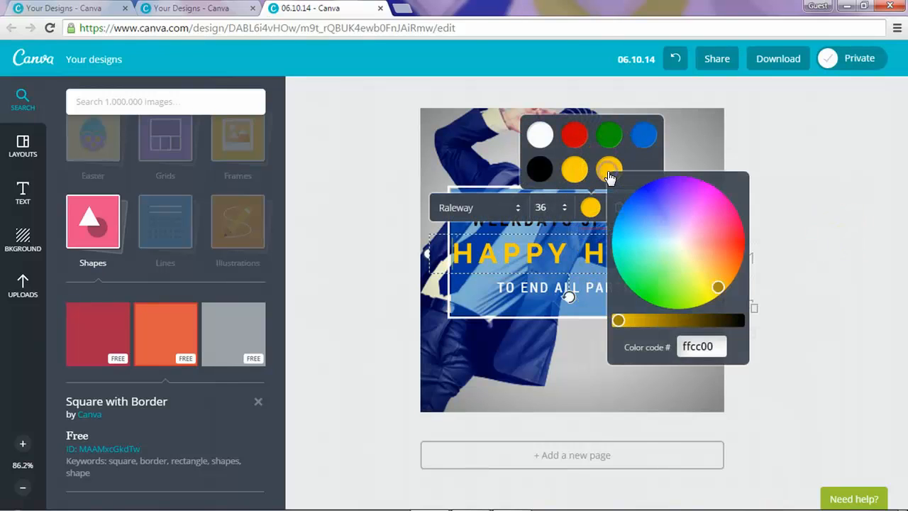
{"action": "mouse_move", "coordinate": [717, 283]}
{"action": "left_mouse_down"}
{"action": "mouse_move", "coordinate": [704, 280]}
{"action": "mouse_move", "coordinate": [699, 298]}
{"action": "mouse_move", "coordinate": [687, 295]}
{"action": "mouse_move", "coordinate": [699, 298]}
{"action": "left_mouse_up"}
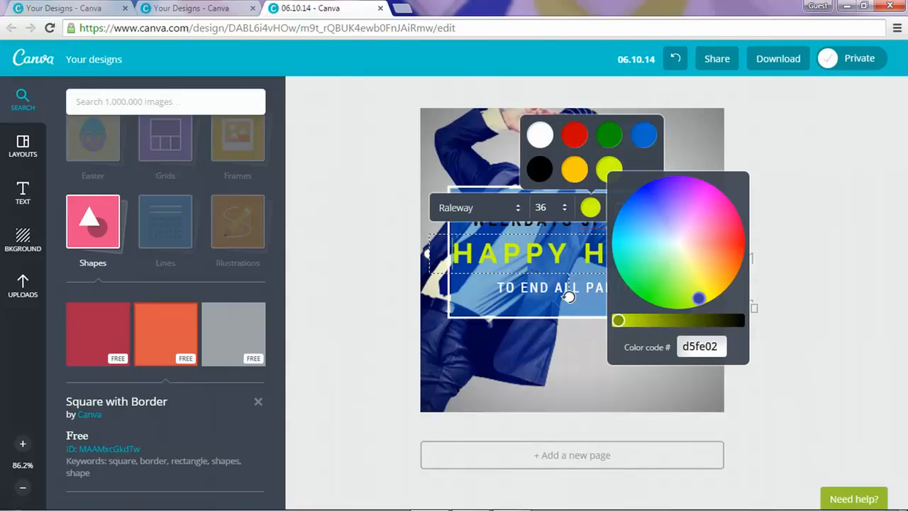
Step: Rewrite the bottom text line from 'TO END ALL PARTIES' to 'THE SPOT'
{"action": "left_click", "coordinate": [837, 233]}
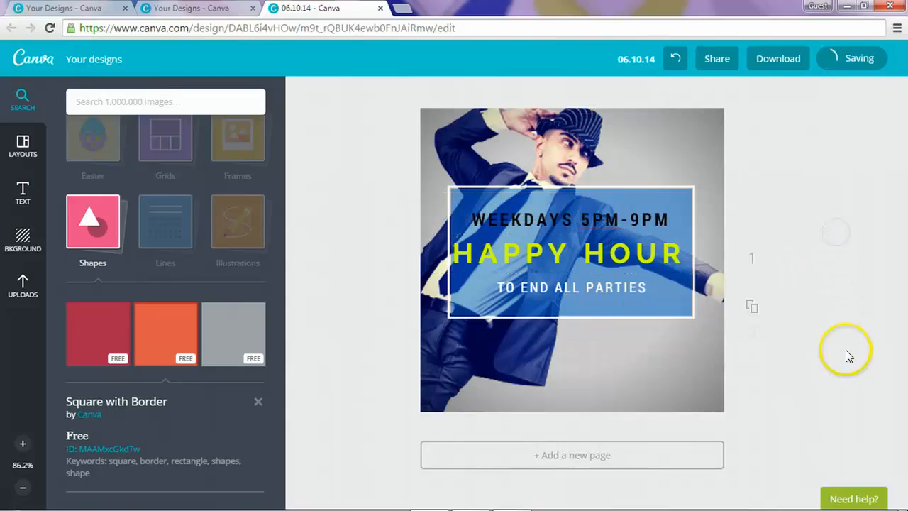
{"action": "left_click", "coordinate": [585, 287]}
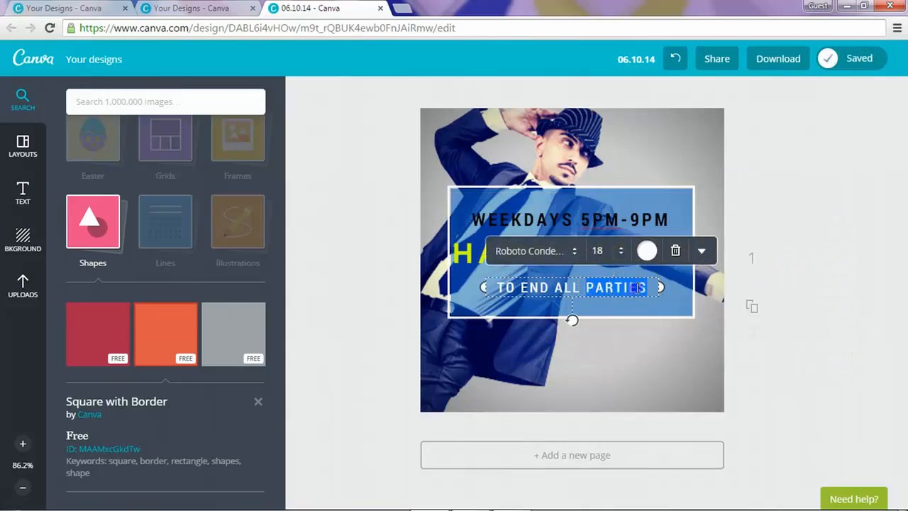
{"action": "left_click_drag", "start_coordinate": [648, 287], "coordinate": [557, 287]}
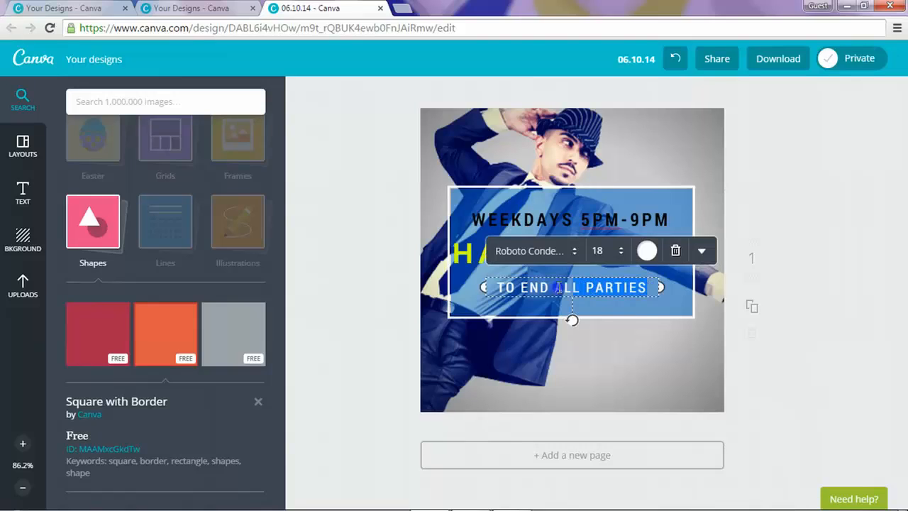
{"action": "type", "text": "THE"}
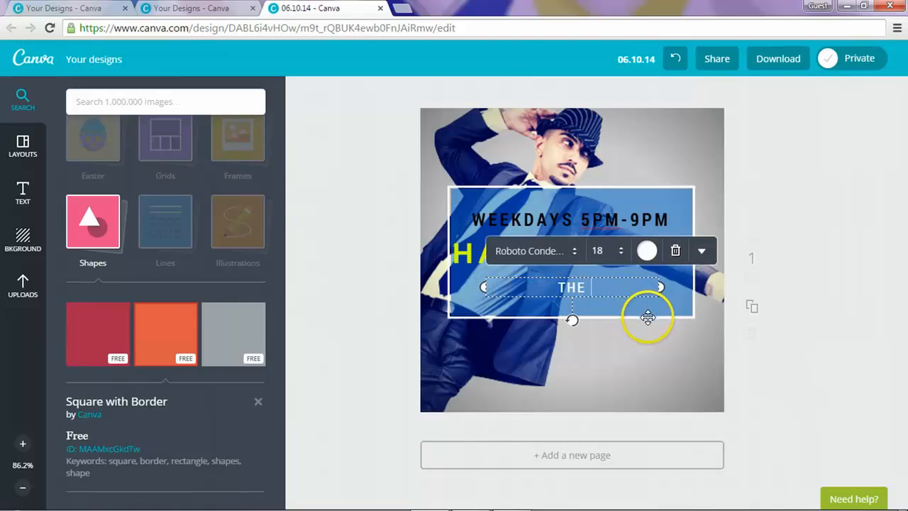
{"action": "type", "text": " SPOT"}
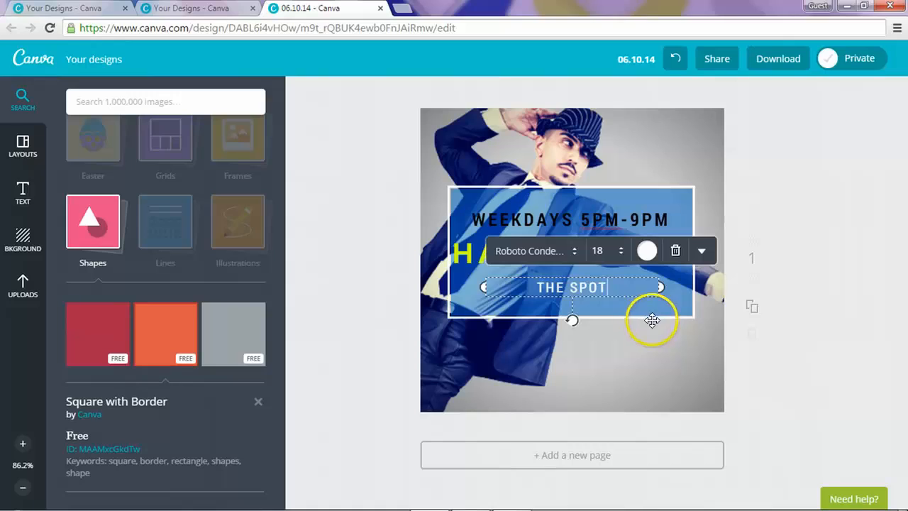
{"action": "left_click", "coordinate": [862, 296]}
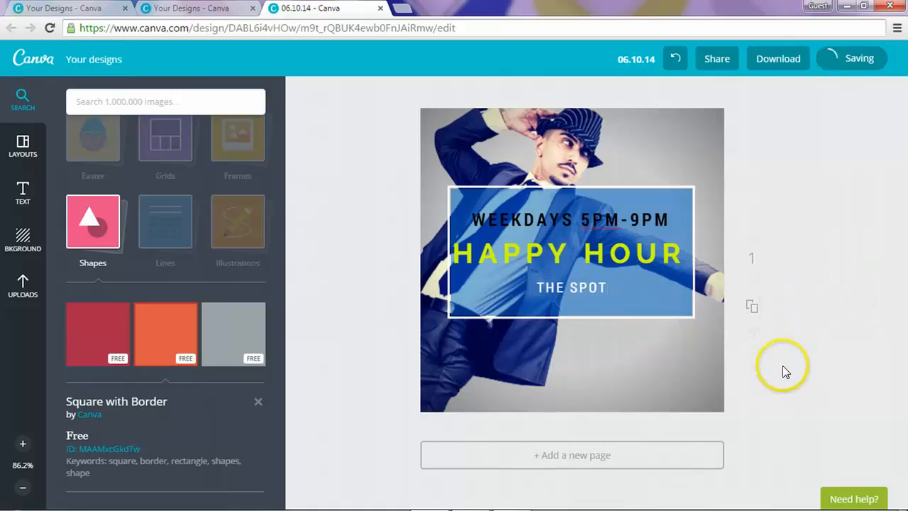
{"action": "left_click", "coordinate": [693, 203]}
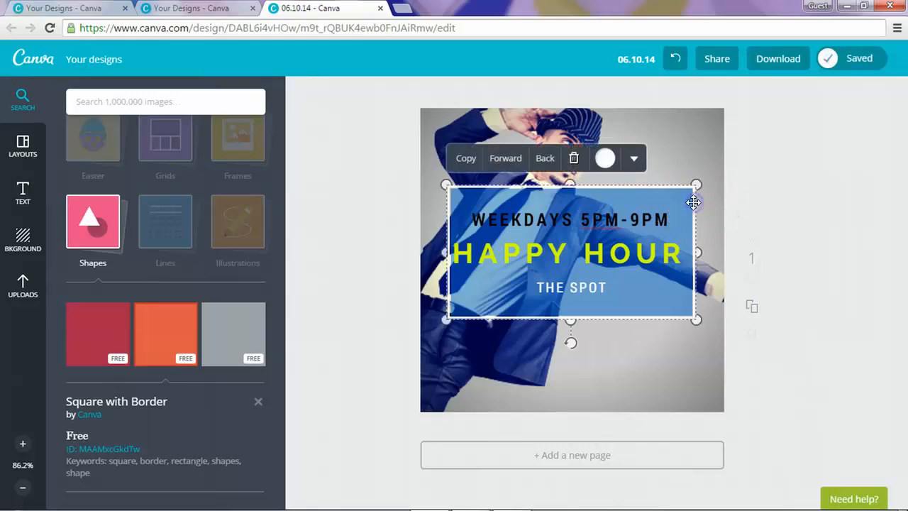
Step: Colour the border frame a custom dark navy, 000966
{"action": "left_click", "coordinate": [605, 159]}
{"action": "left_click", "coordinate": [657, 229]}
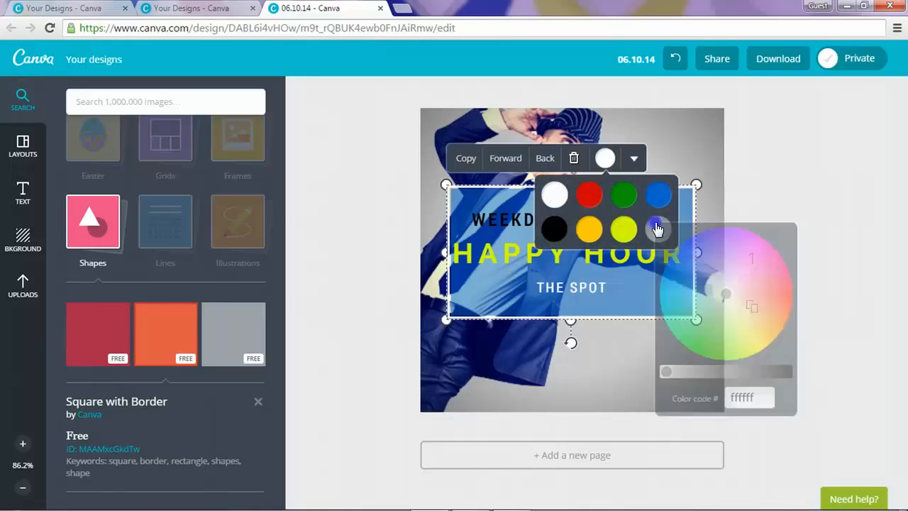
{"action": "left_click", "coordinate": [694, 243]}
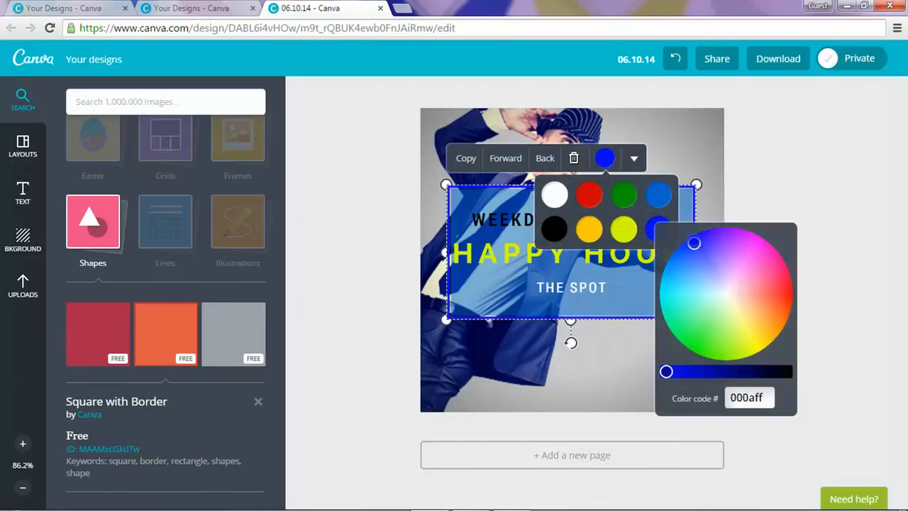
{"action": "left_click", "coordinate": [691, 244]}
{"action": "left_click", "coordinate": [685, 368]}
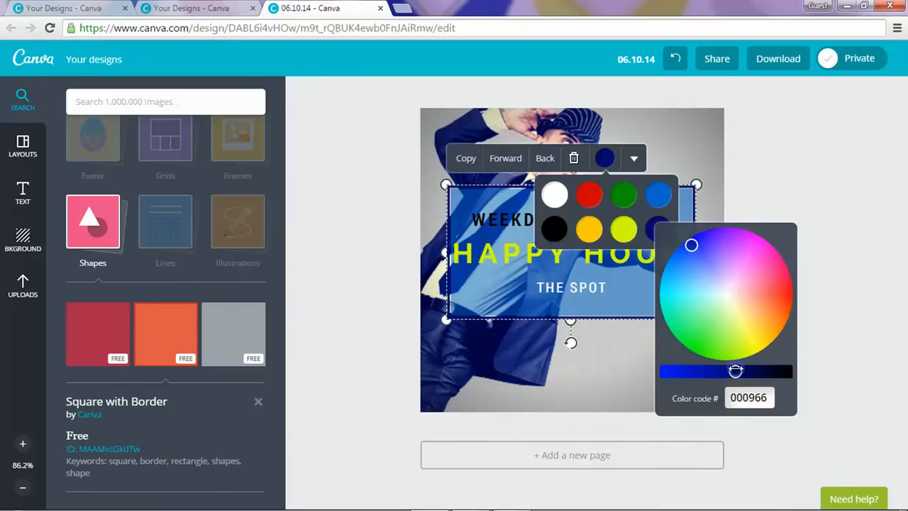
{"action": "left_click", "coordinate": [770, 188]}
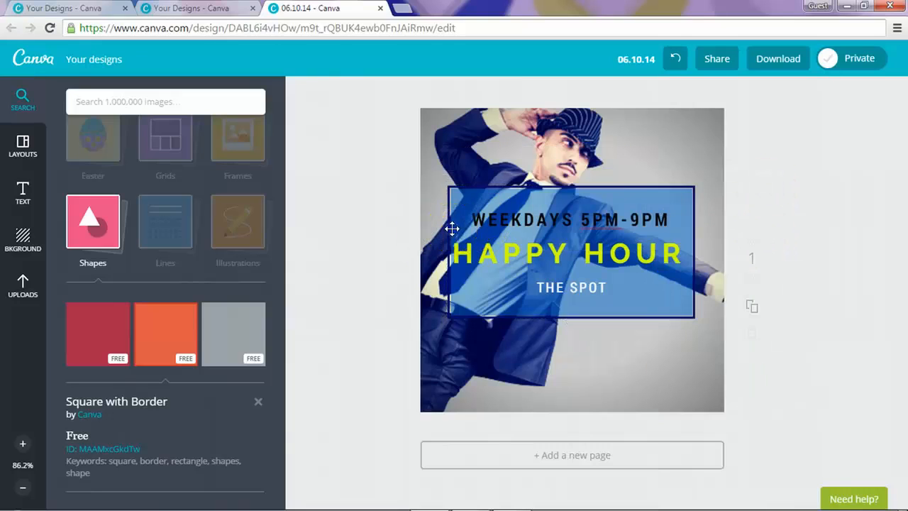
Step: Select the text box, blue rectangle and THE SPOT text in turn, then the background photo
{"action": "left_click", "coordinate": [452, 229]}
{"action": "left_click", "coordinate": [454, 275]}
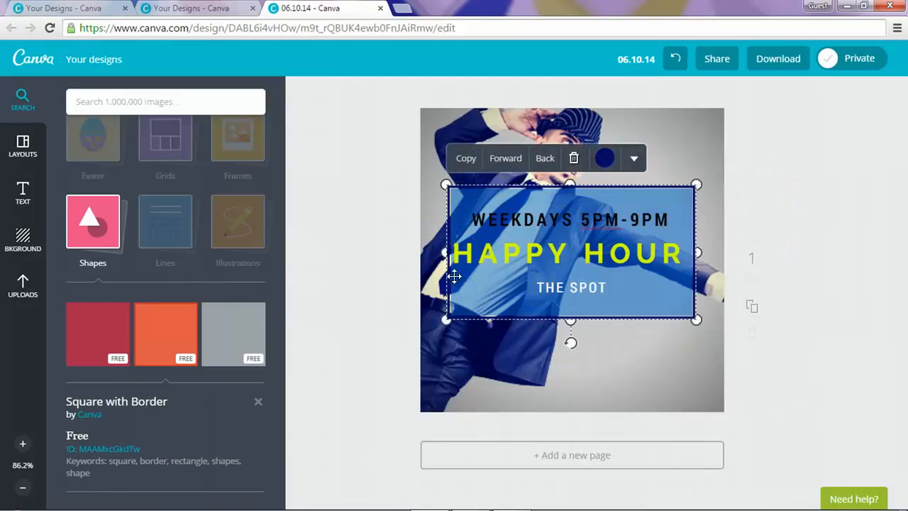
{"action": "left_click", "coordinate": [508, 286]}
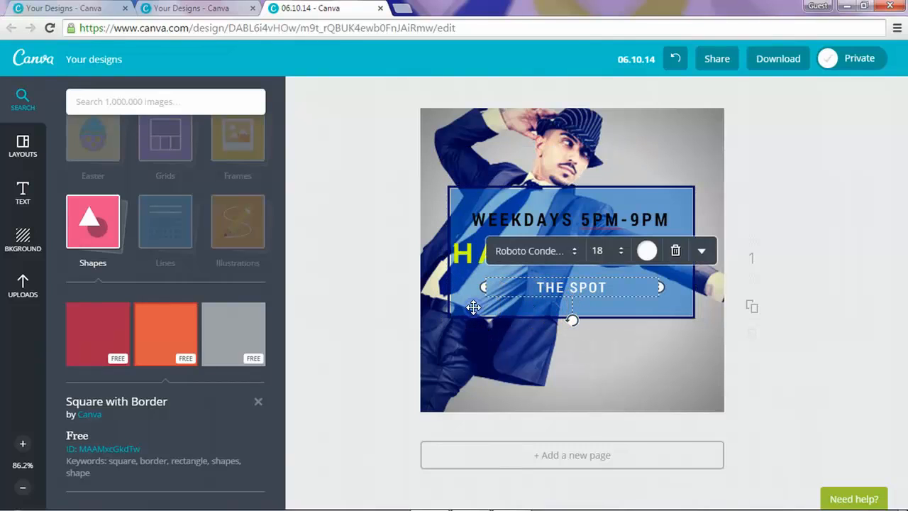
{"action": "left_click", "coordinate": [837, 239]}
{"action": "left_click", "coordinate": [640, 117]}
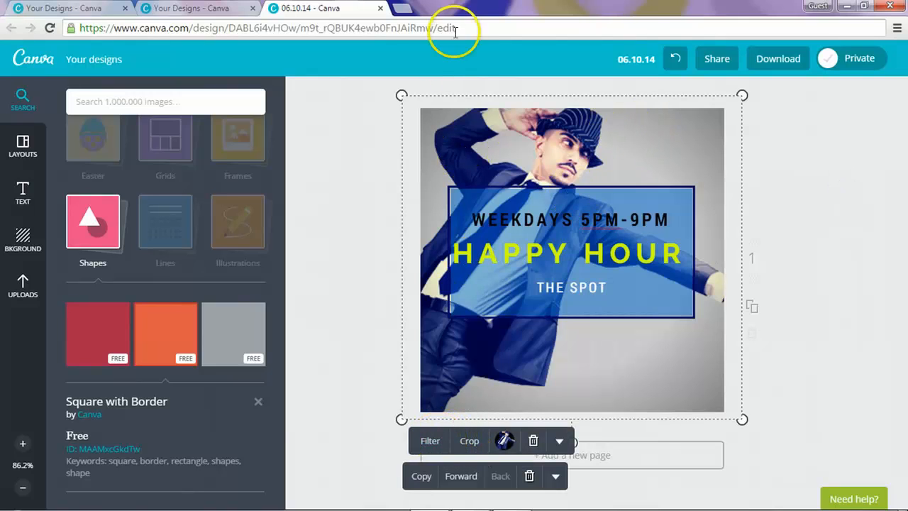
Step: Switch the background photo's filter from Drama to Normal
{"action": "left_click", "coordinate": [440, 443]}
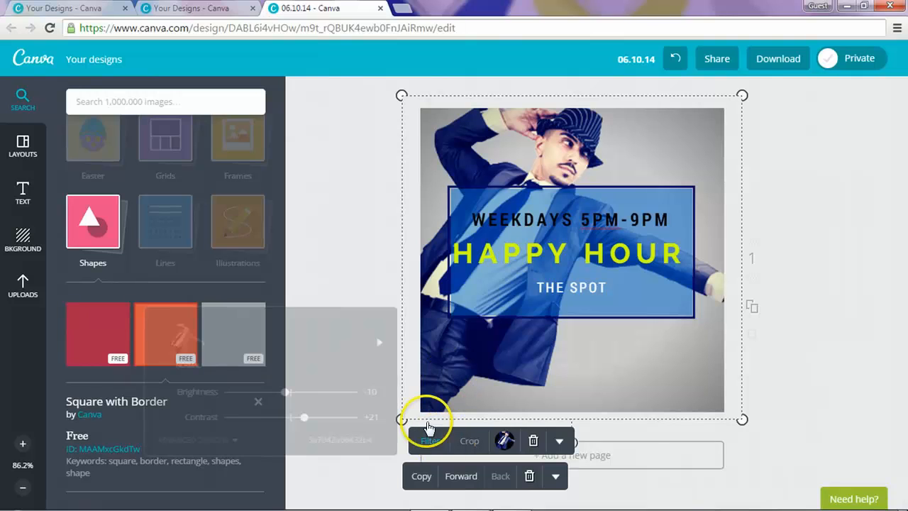
{"action": "left_click", "coordinate": [186, 341]}
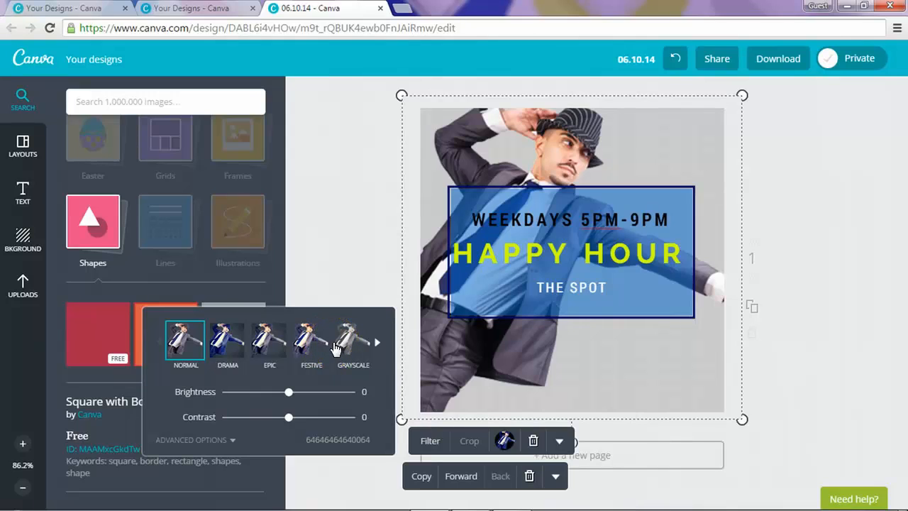
{"action": "left_click", "coordinate": [754, 203]}
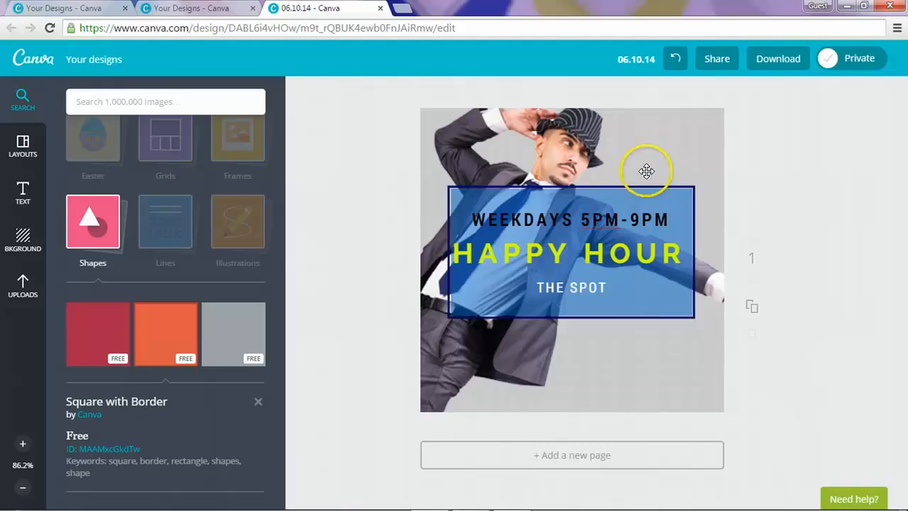
{"action": "left_click", "coordinate": [800, 134]}
Step: Rename the design to 'Happy Hour at the Spot' and close its editor tab
{"action": "left_click", "coordinate": [628, 59]}
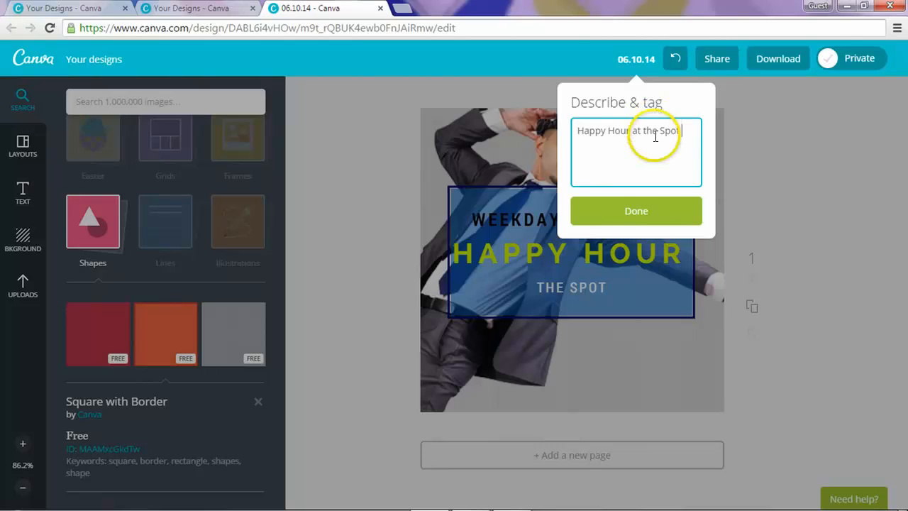
{"action": "left_click", "coordinate": [648, 214]}
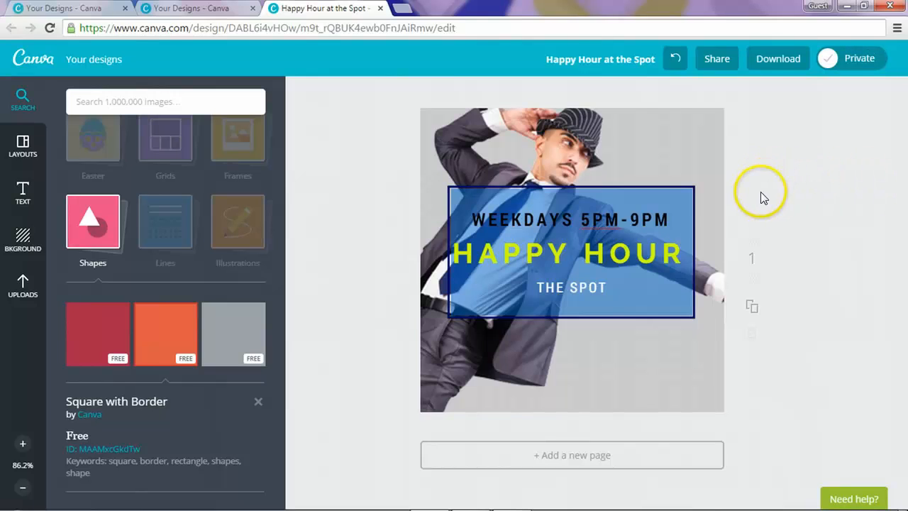
{"action": "left_click", "coordinate": [382, 8]}
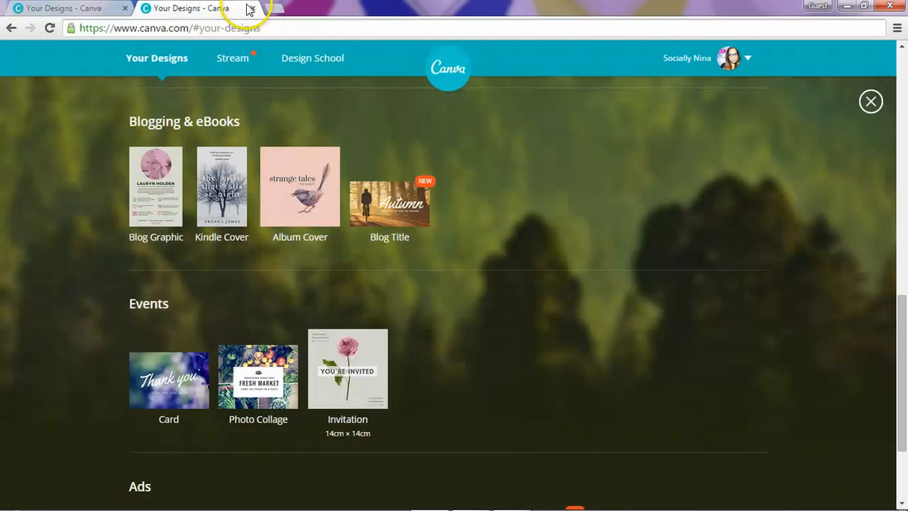
Step: Close the duplicate Your Designs tab and start a new 8.5cm × 5cm Business Card design
{"action": "left_click", "coordinate": [249, 9]}
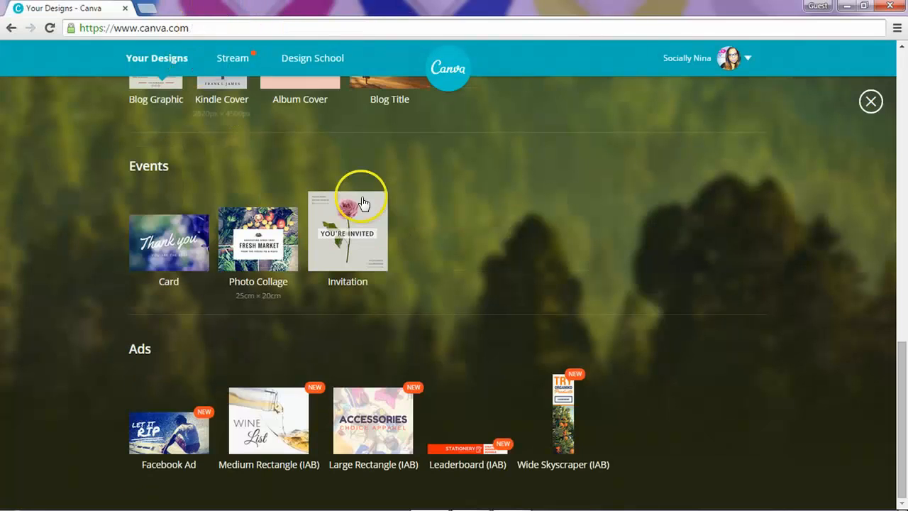
{"action": "scroll", "coordinate": [69, 207], "scroll_direction": "up", "scroll_amount": 10}
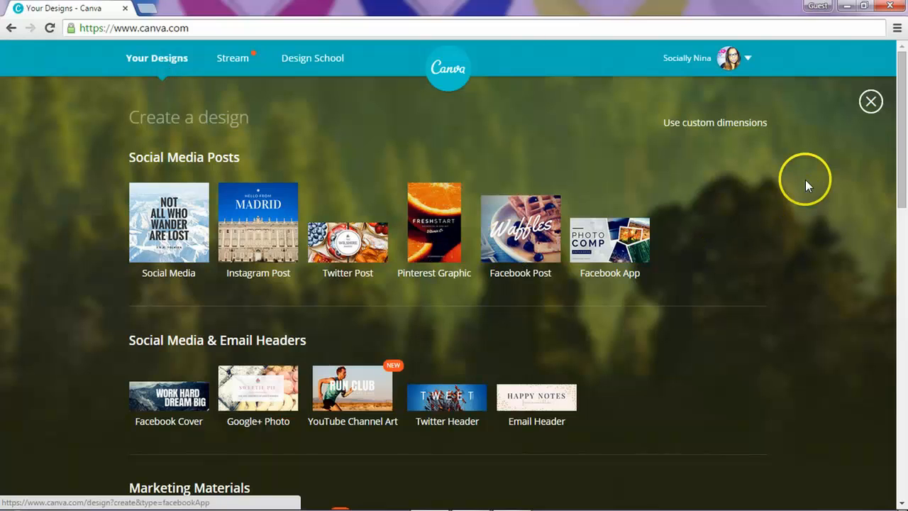
{"action": "scroll", "coordinate": [744, 192], "scroll_direction": "down", "scroll_amount": 2}
{"action": "scroll", "coordinate": [745, 197], "scroll_direction": "down", "scroll_amount": 1}
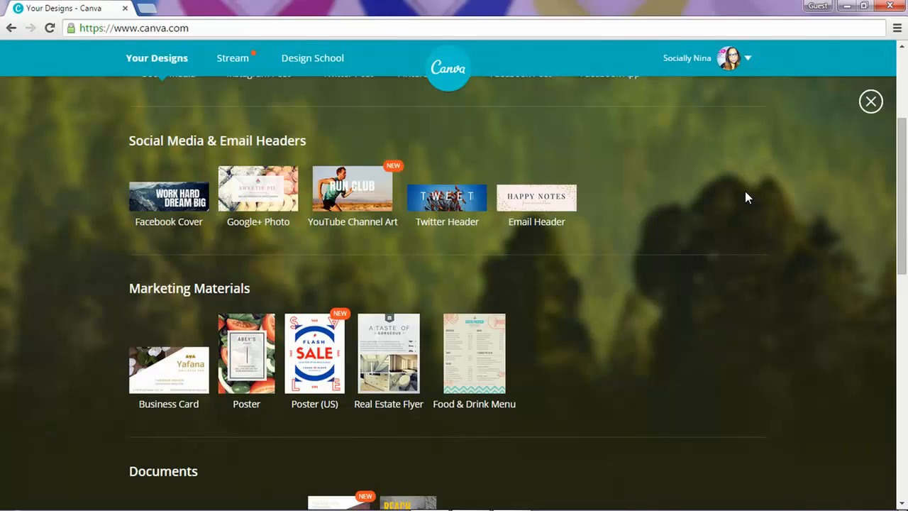
{"action": "left_click", "coordinate": [166, 360]}
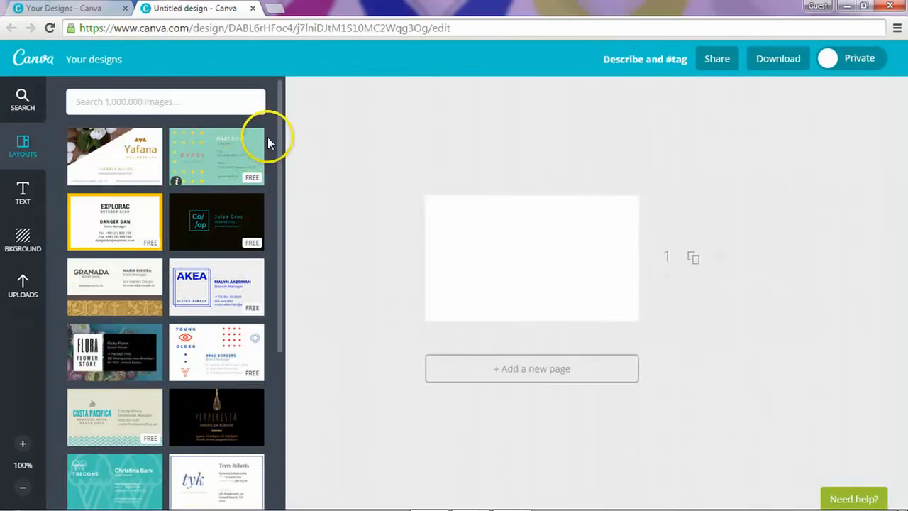
{"action": "left_click_drag", "start_coordinate": [279, 129], "coordinate": [278, 386]}
{"action": "scroll", "coordinate": [268, 381], "scroll_direction": "down", "scroll_amount": 9}
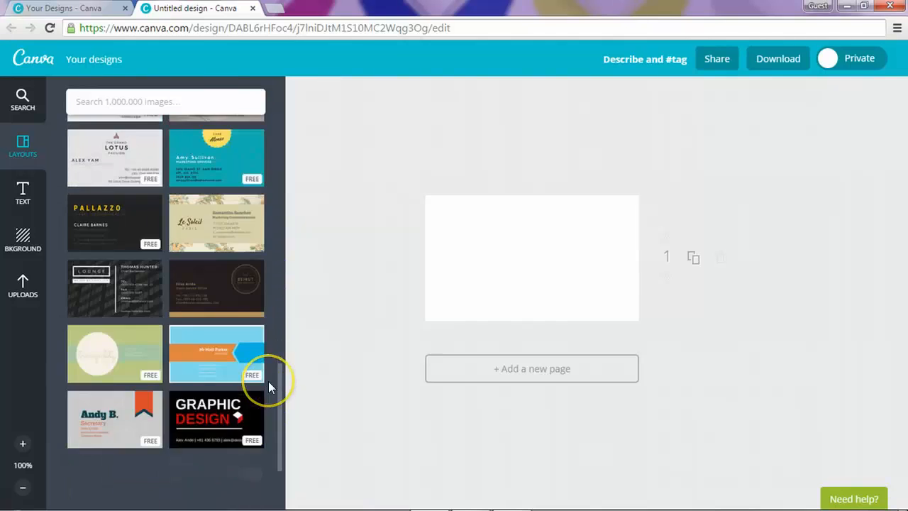
{"action": "scroll", "coordinate": [268, 380], "scroll_direction": "down", "scroll_amount": 1}
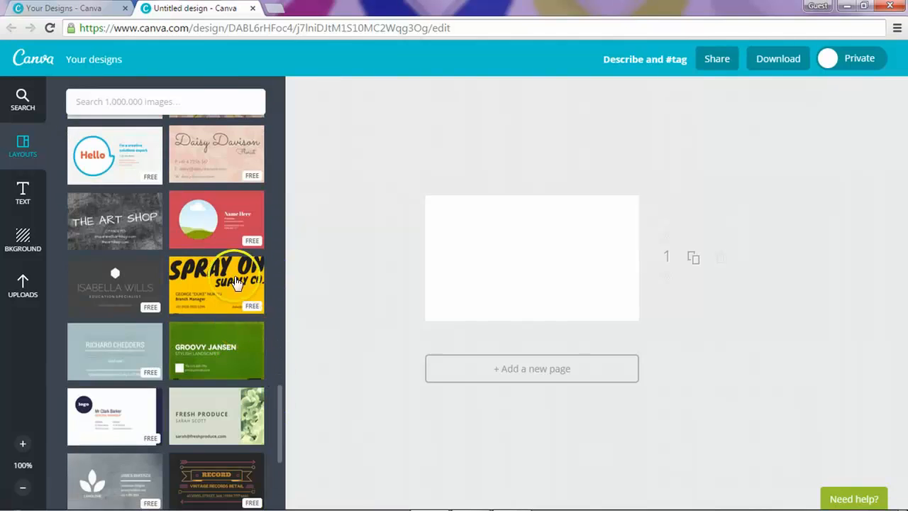
{"action": "left_click", "coordinate": [218, 207]}
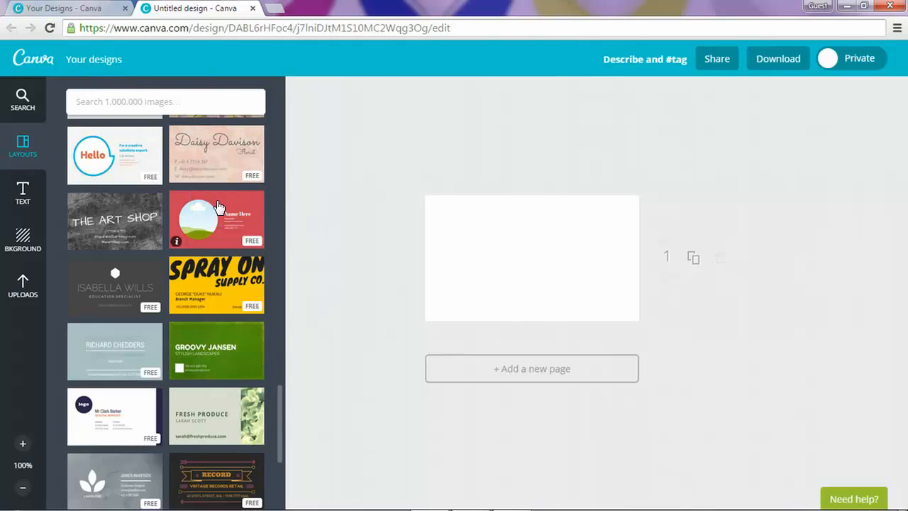
{"action": "left_click", "coordinate": [22, 105]}
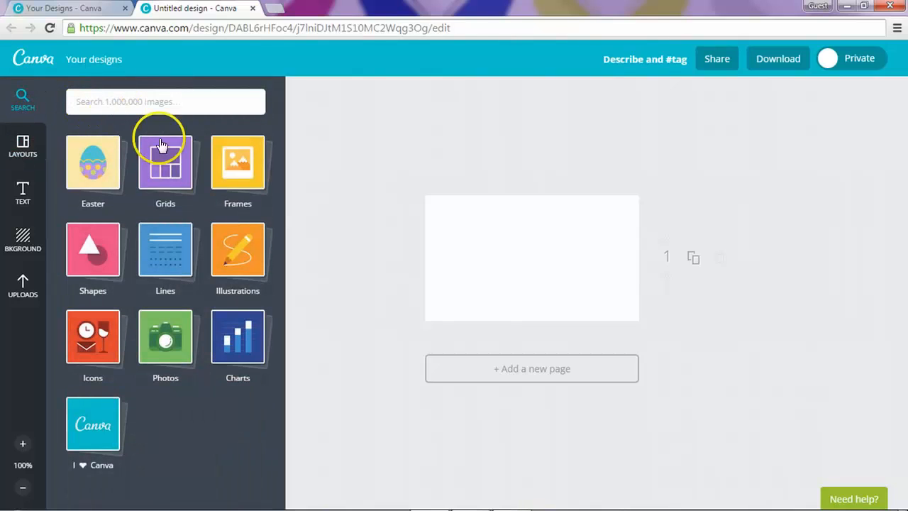
{"action": "left_click", "coordinate": [163, 174]}
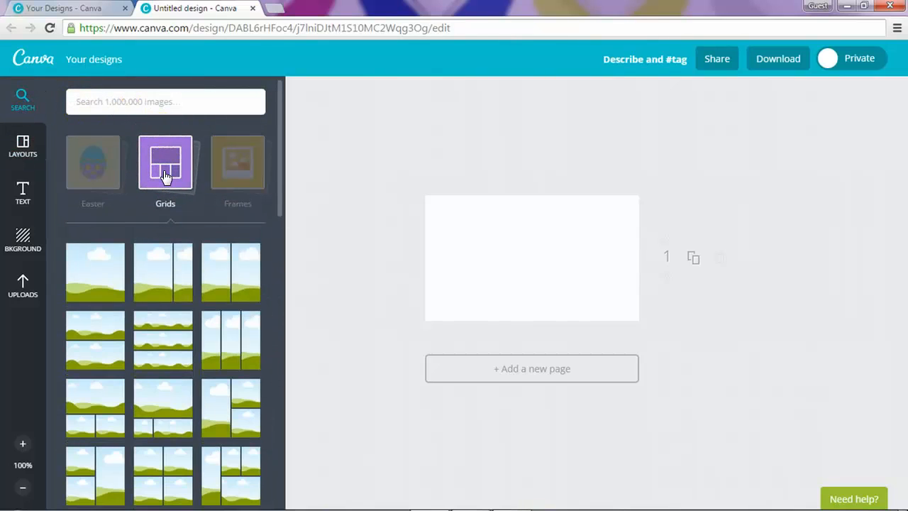
{"action": "left_click", "coordinate": [164, 175]}
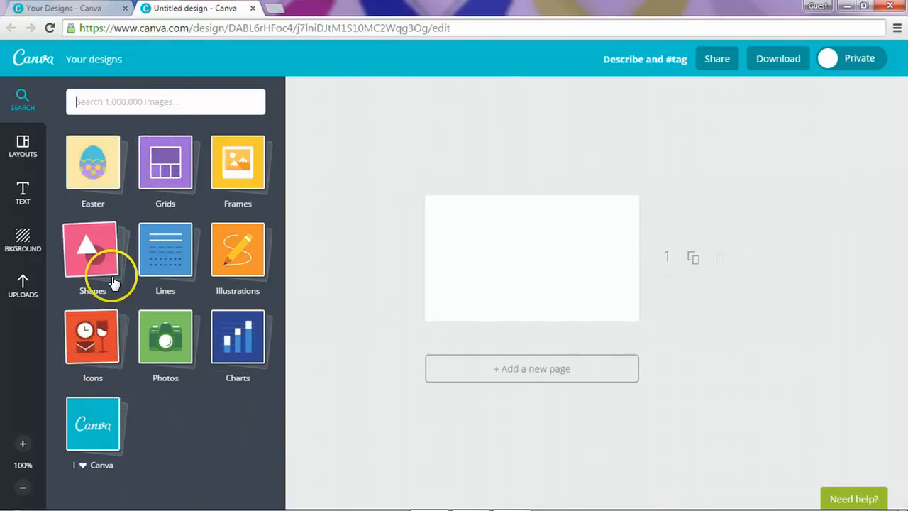
{"action": "left_click", "coordinate": [34, 202]}
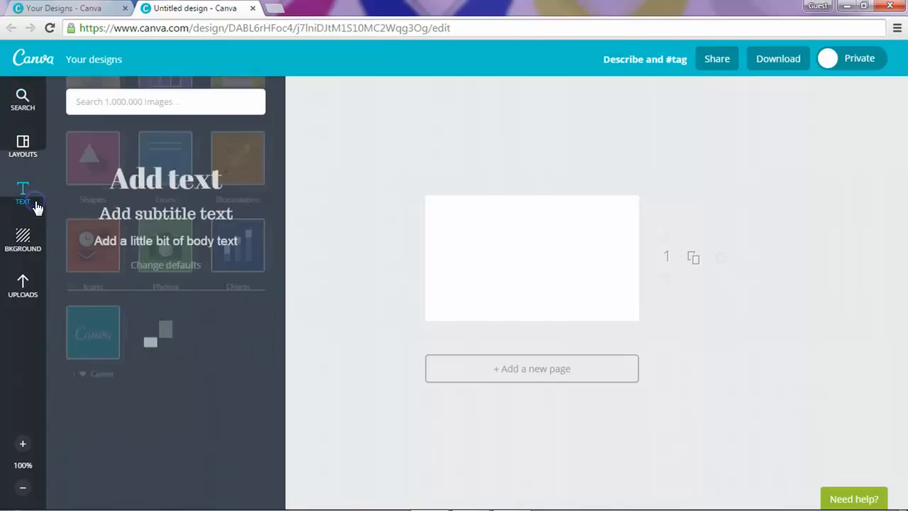
{"action": "scroll", "coordinate": [217, 401], "scroll_direction": "down", "scroll_amount": 7}
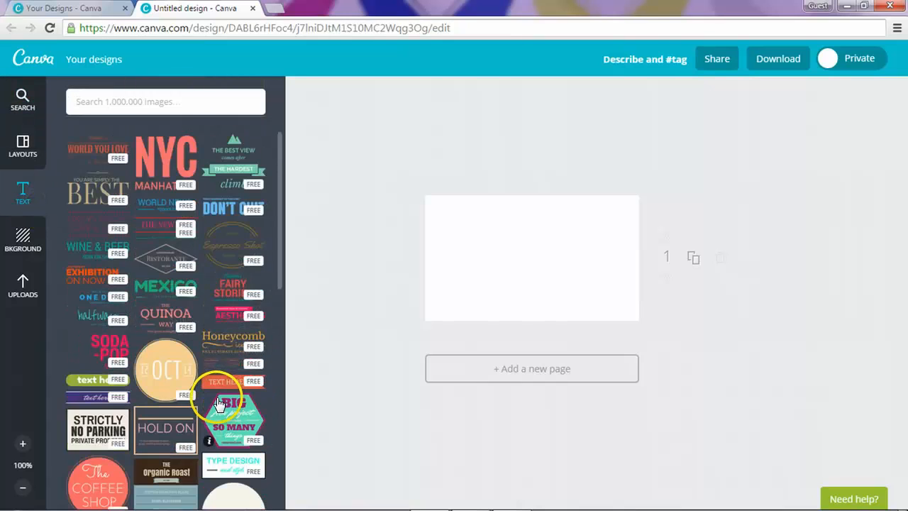
{"action": "scroll", "coordinate": [214, 394], "scroll_direction": "down", "scroll_amount": 3}
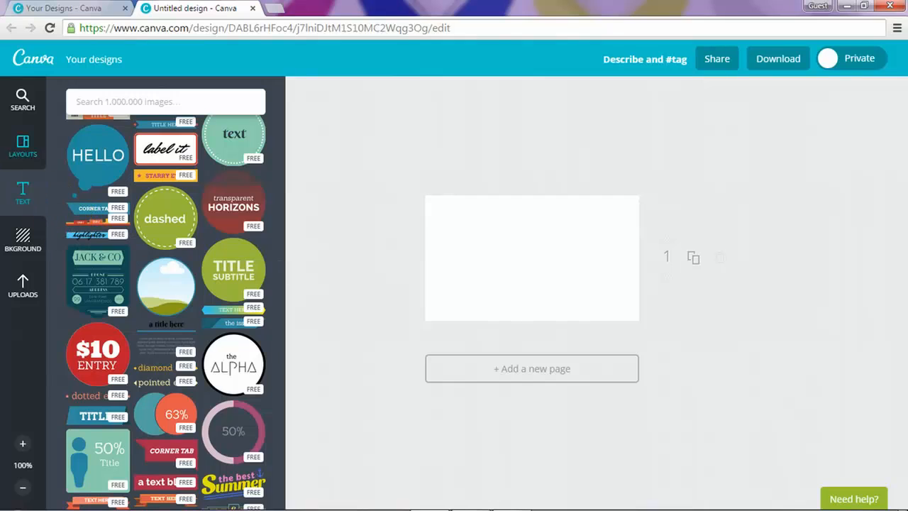
{"action": "left_click", "coordinate": [27, 152]}
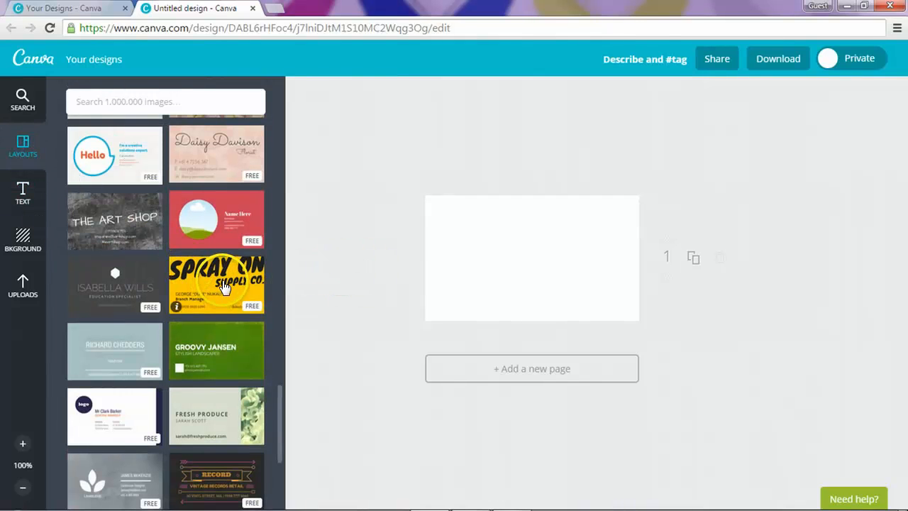
{"action": "scroll", "coordinate": [224, 286], "scroll_direction": "down", "scroll_amount": 10}
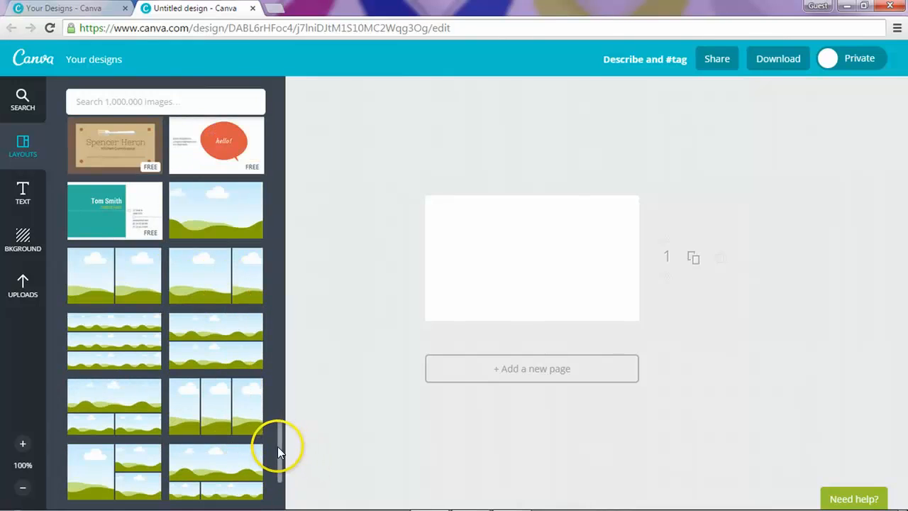
{"action": "left_click_drag", "start_coordinate": [277, 446], "coordinate": [275, 175]}
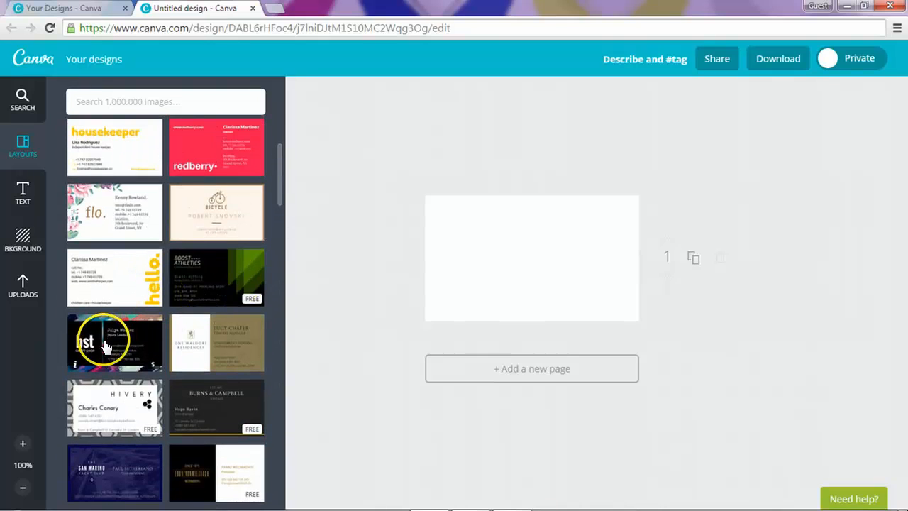
Step: Apply the black bst layout, place the cyan-pink gradient image, and send the logo back two layers
{"action": "left_click", "coordinate": [149, 351]}
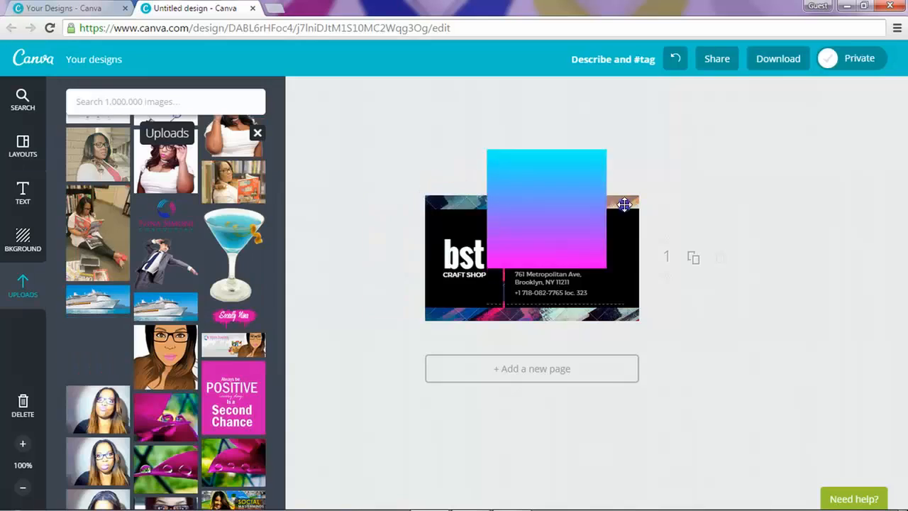
{"action": "left_click_drag", "start_coordinate": [622, 203], "coordinate": [626, 232]}
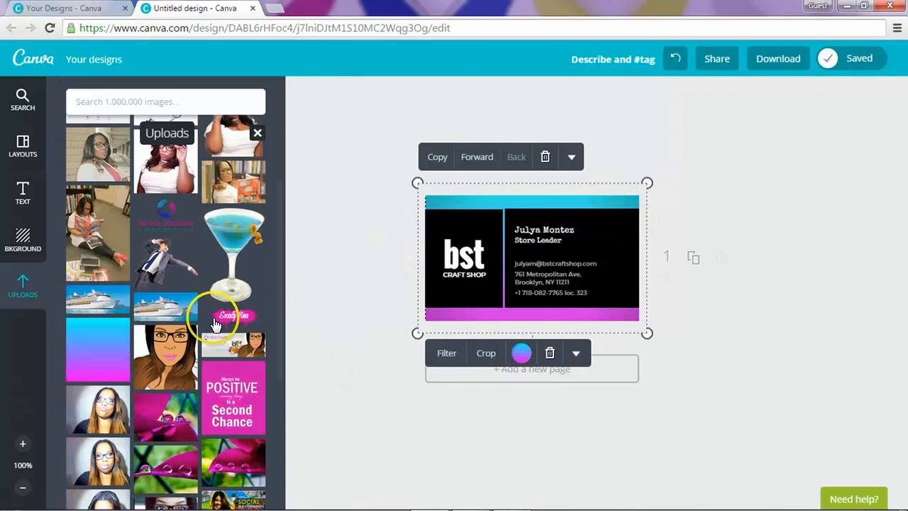
{"action": "left_click", "coordinate": [470, 252]}
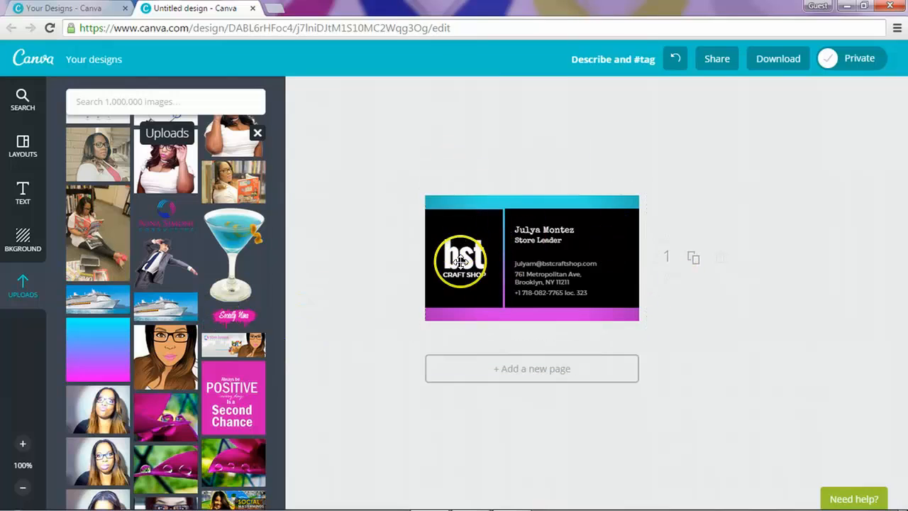
{"action": "left_click", "coordinate": [533, 153]}
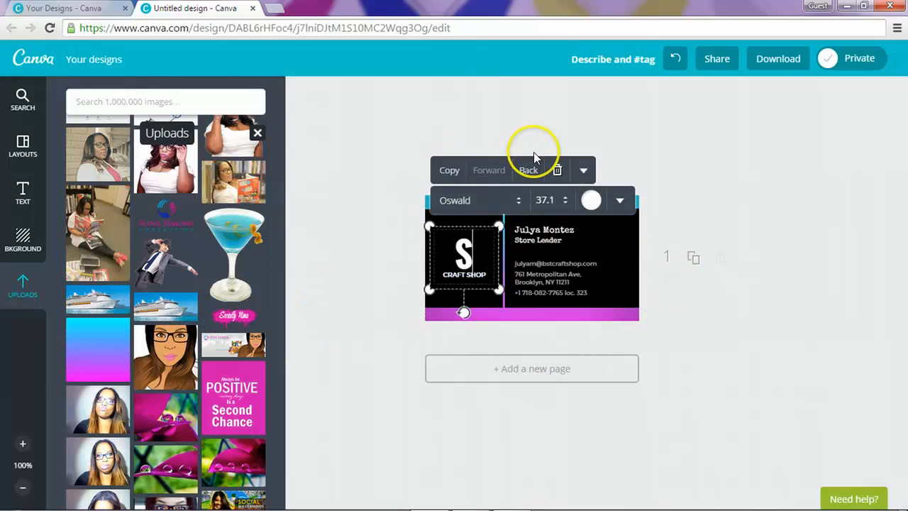
{"action": "left_click", "coordinate": [533, 153]}
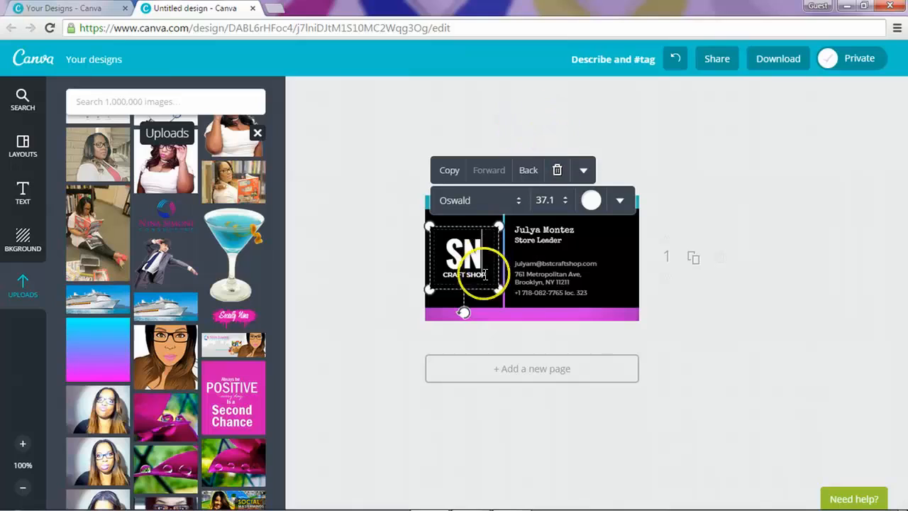
Step: Recolour the SN logo letters to pink #db06a8
{"action": "left_click_drag", "start_coordinate": [482, 257], "coordinate": [447, 255]}
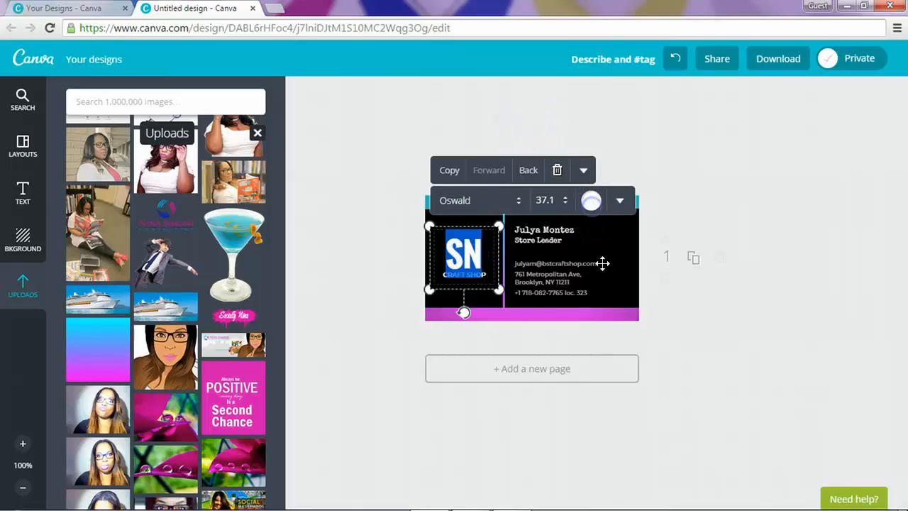
{"action": "left_click", "coordinate": [591, 200]}
{"action": "left_click", "coordinate": [644, 163]}
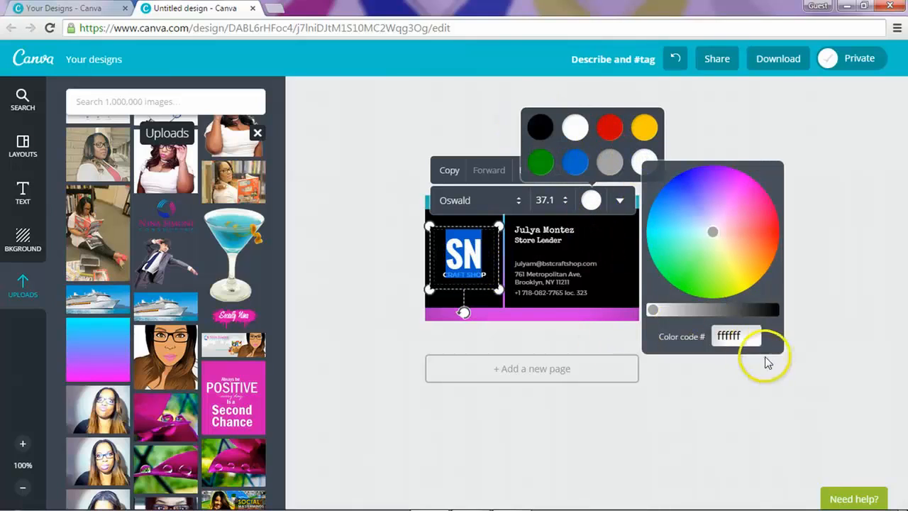
{"action": "double_click", "coordinate": [735, 335]}
{"action": "type", "text": "db06"}
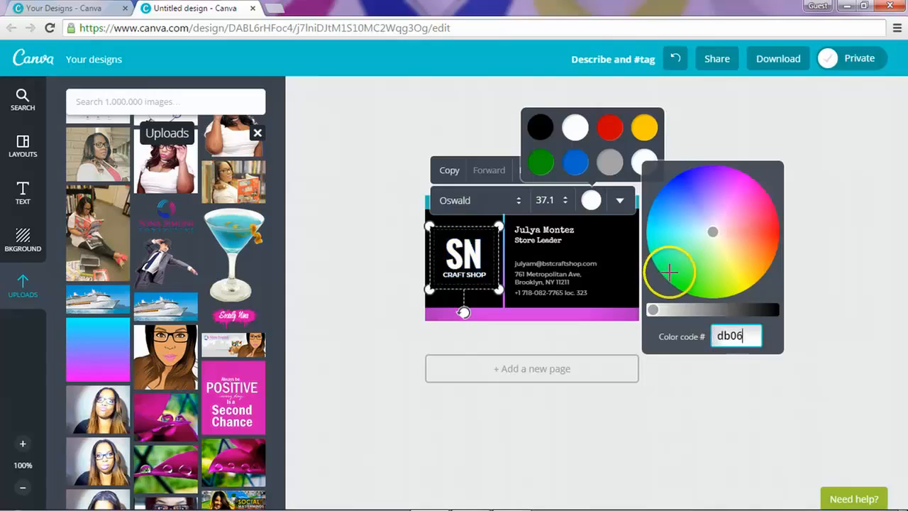
{"action": "type", "text": "a8"}
{"action": "key", "text": "Return"}
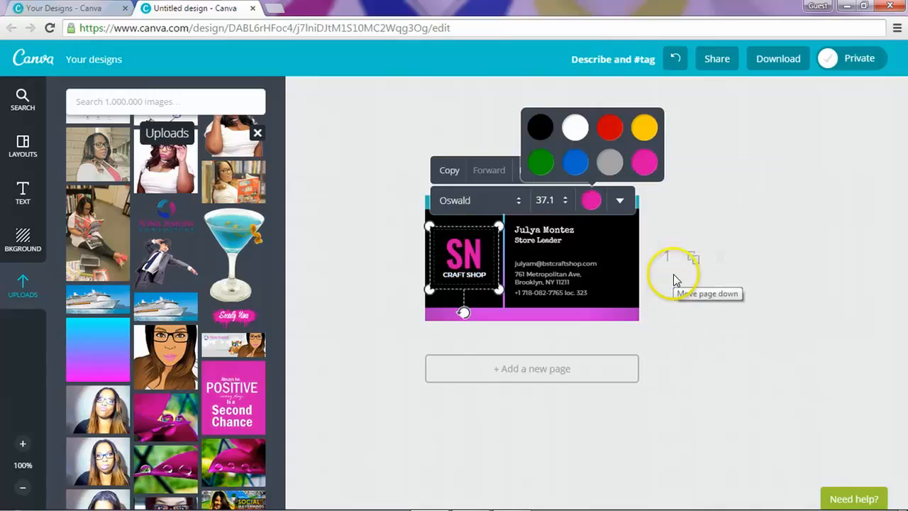
{"action": "double_click", "coordinate": [468, 275]}
{"action": "left_click", "coordinate": [806, 319]}
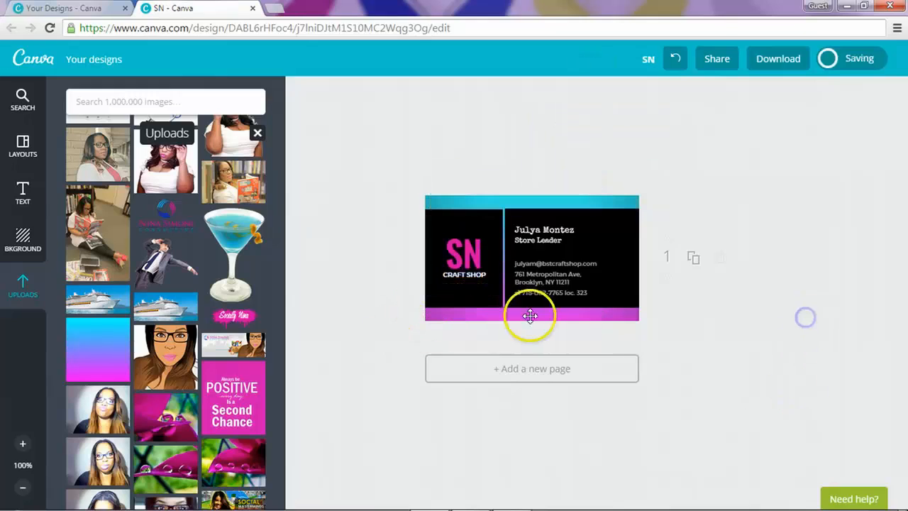
Step: Replace the CRAFT SHOP subtitle with 'Socially Nina'
{"action": "double_click", "coordinate": [460, 277]}
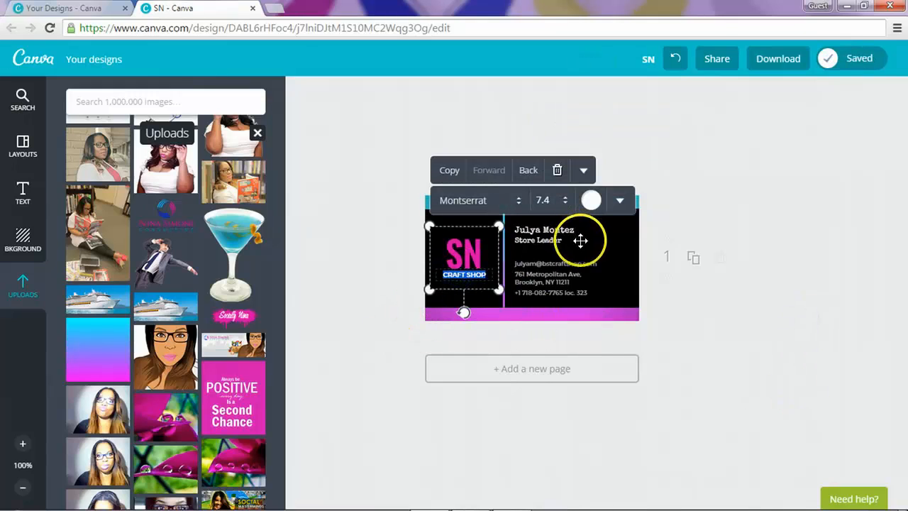
{"action": "type", "text": "Socially Nina"}
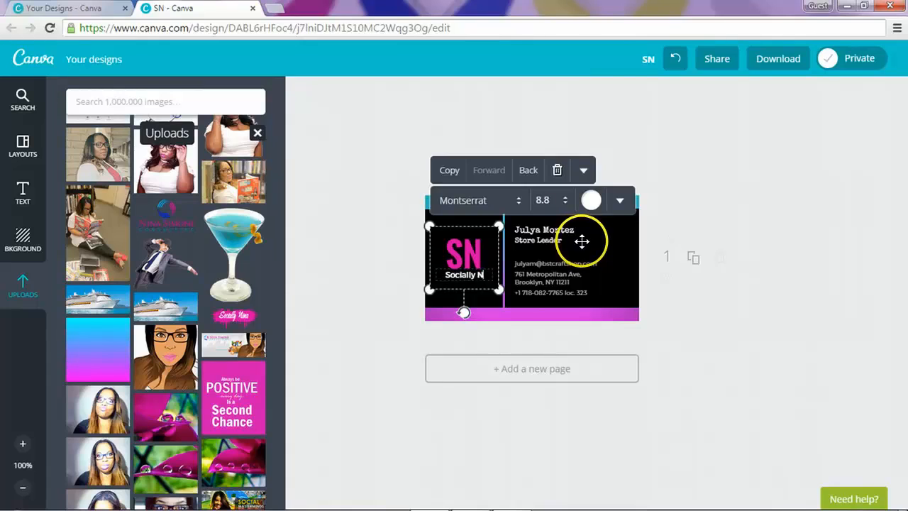
{"action": "left_click", "coordinate": [731, 332]}
Step: Replace the placeholder name at the top right with the card owner's name
{"action": "double_click", "coordinate": [563, 228]}
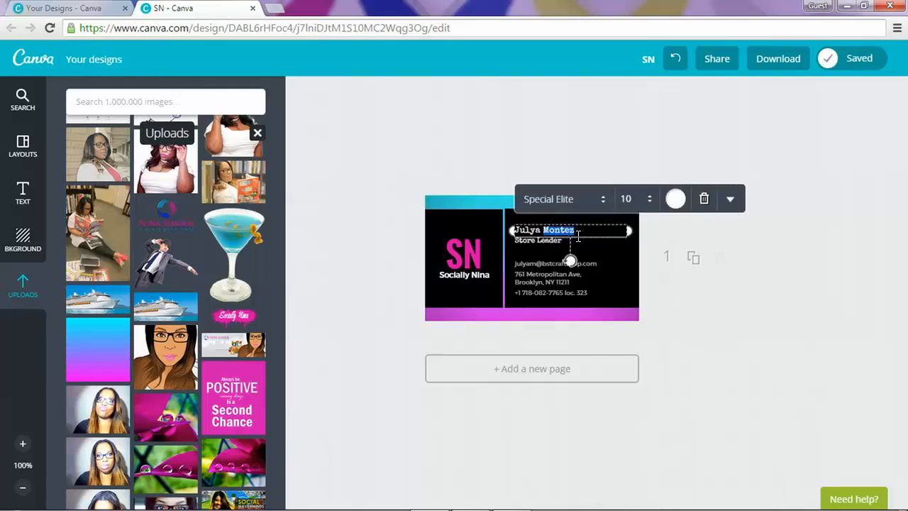
{"action": "left_click", "coordinate": [577, 232]}
{"action": "left_click_drag", "start_coordinate": [576, 231], "coordinate": [511, 231]}
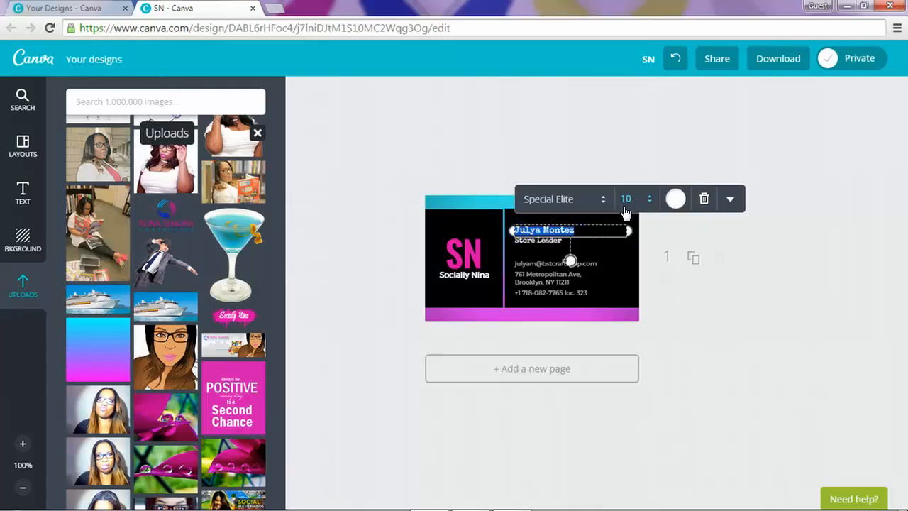
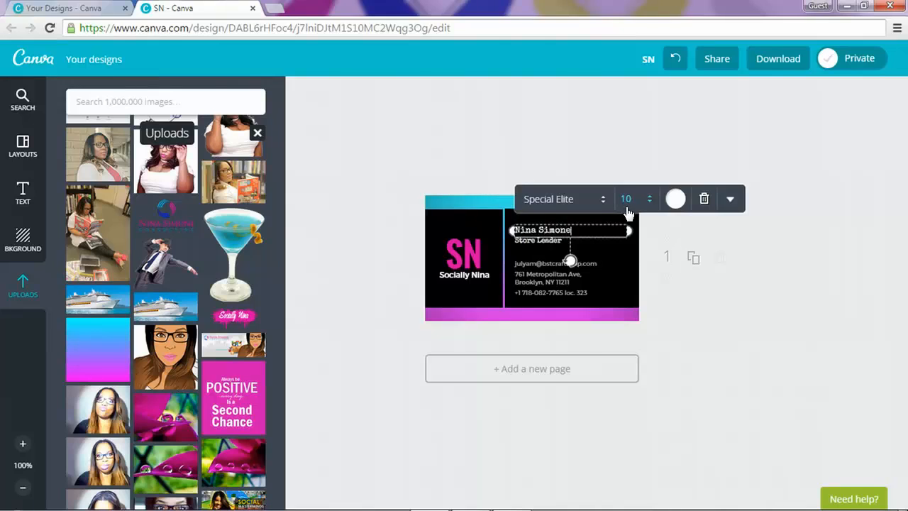
{"action": "left_click", "coordinate": [800, 293]}
Step: Set the name text's font size to 12
{"action": "left_click", "coordinate": [540, 228]}
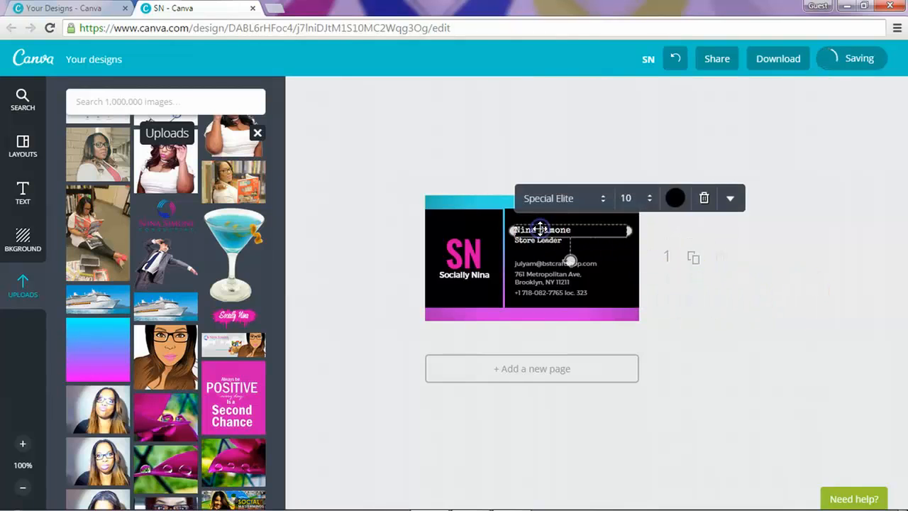
{"action": "left_click", "coordinate": [648, 202]}
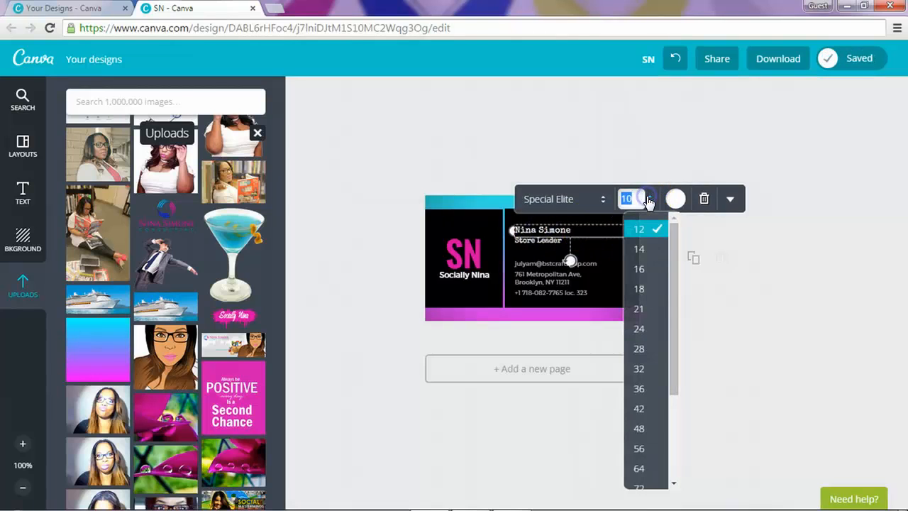
{"action": "left_click", "coordinate": [642, 232]}
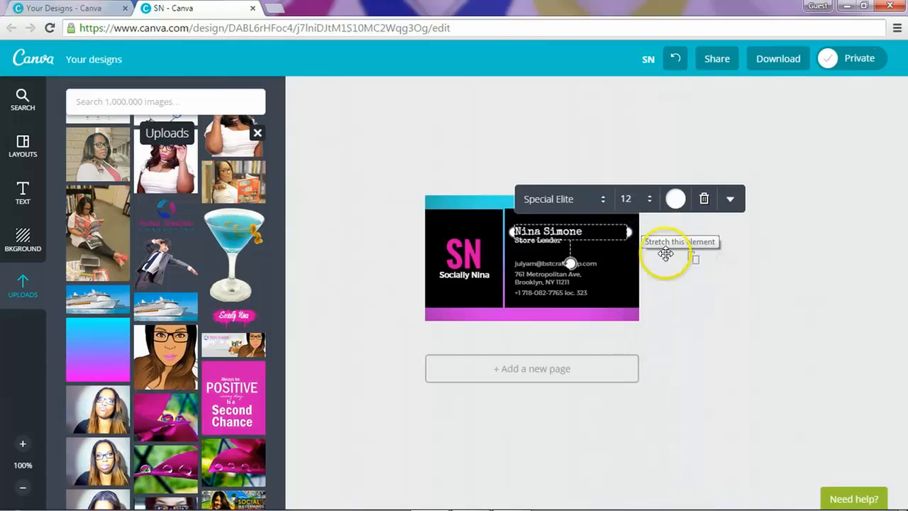
Step: Colour the name text light blue with hex code 0db2f2
{"action": "left_click", "coordinate": [675, 198]}
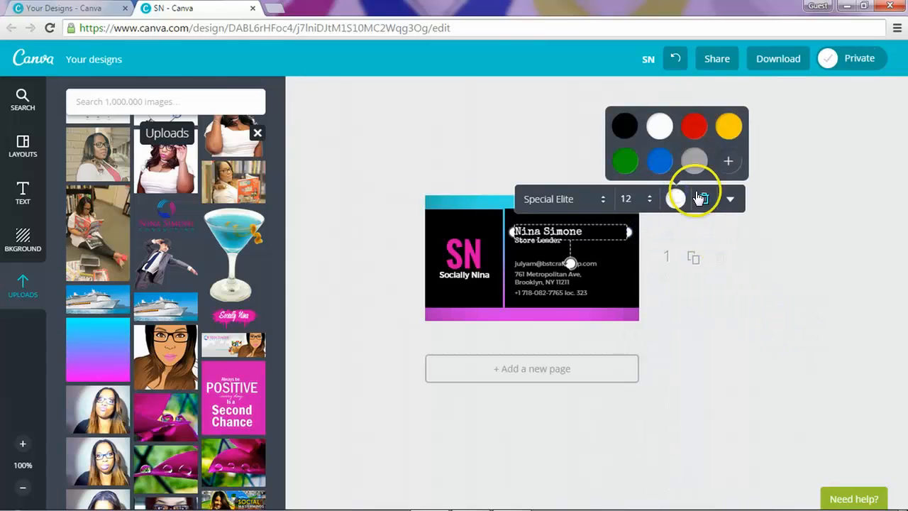
{"action": "left_click", "coordinate": [730, 162]}
{"action": "double_click", "coordinate": [814, 342]}
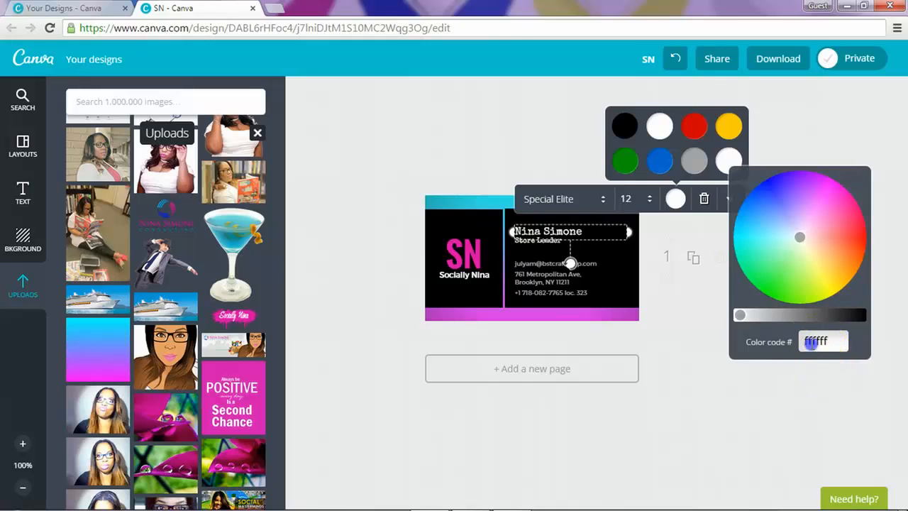
{"action": "type", "text": "db"}
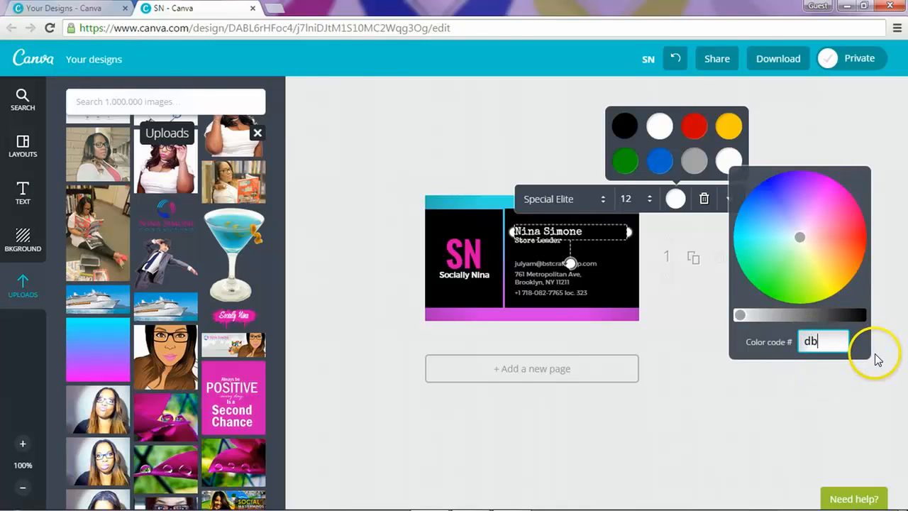
{"action": "type", "text": "262"}
{"action": "key", "text": "BackSpace"}
{"action": "key", "text": "BackSpace"}
{"action": "key", "text": "BackSpace"}
{"action": "key", "text": "BackSpace"}
{"action": "key", "text": "BackSpace"}
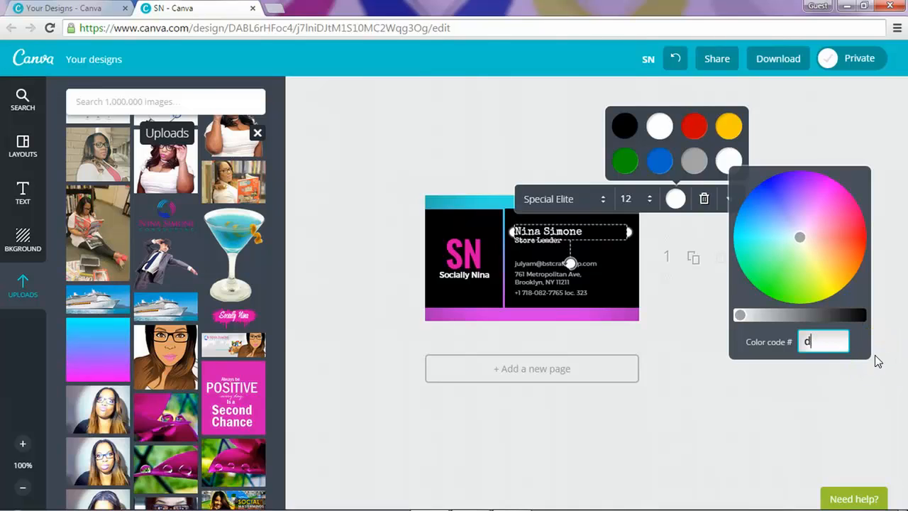
{"action": "type", "text": "0db2f2"}
{"action": "key", "text": "Return"}
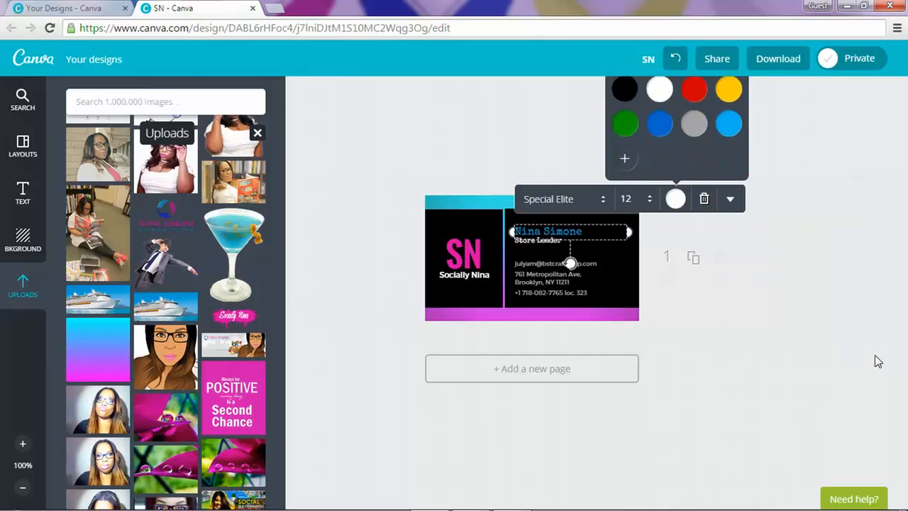
{"action": "left_click", "coordinate": [731, 276]}
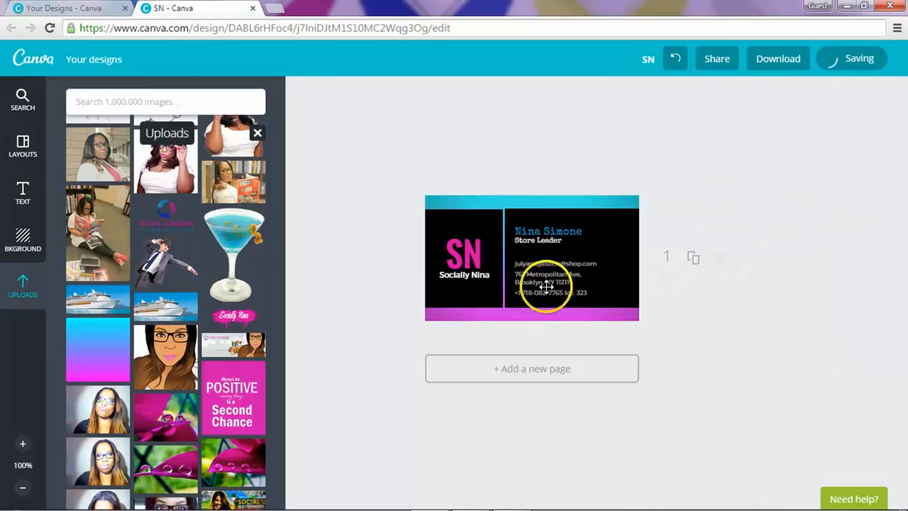
Step: Change the job title from Store Leader to 'Social Media Strategist'
{"action": "double_click", "coordinate": [549, 240]}
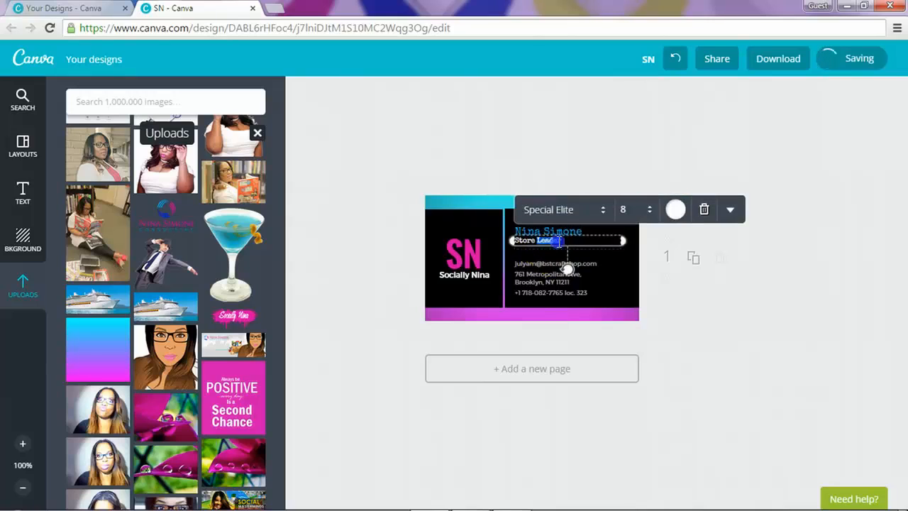
{"action": "left_click", "coordinate": [564, 242]}
{"action": "left_click_drag", "start_coordinate": [567, 241], "coordinate": [509, 240]}
{"action": "type", "text": "So"}
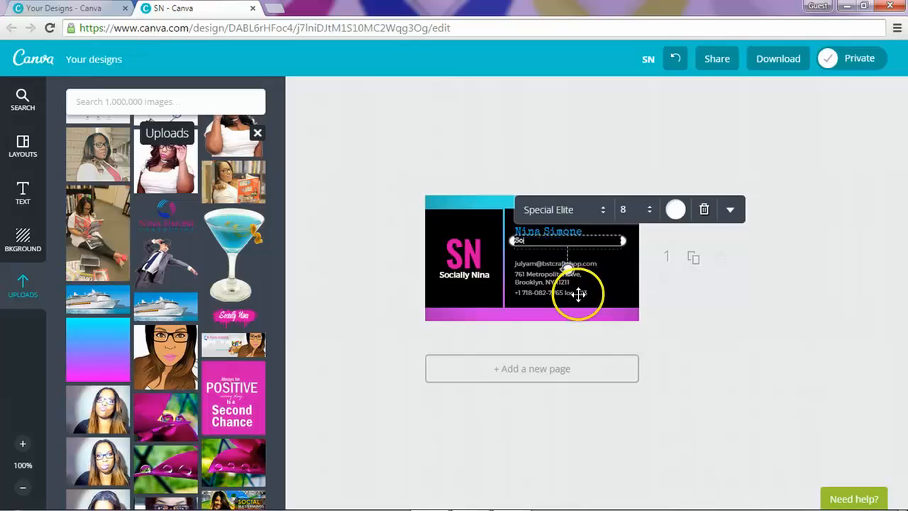
{"action": "type", "text": "cial Media Strategist"}
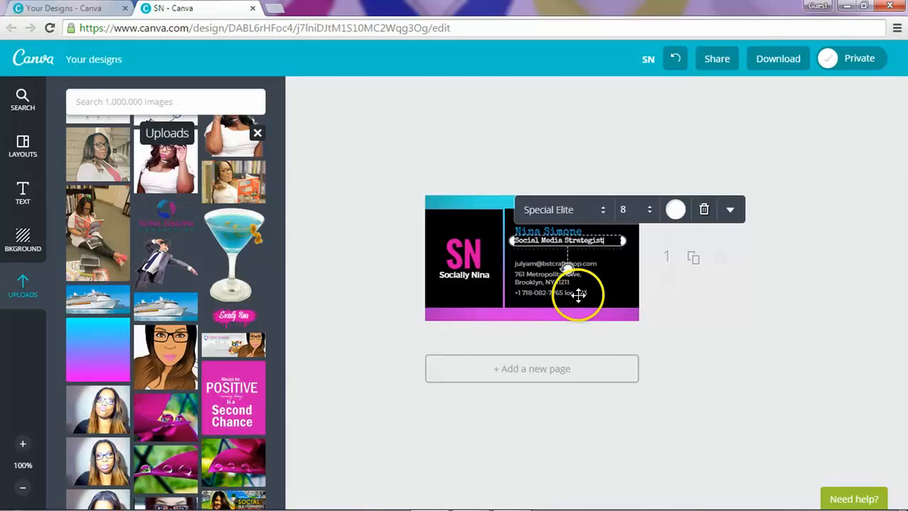
Step: Replace the e-mail line with the contact's e-mail address
{"action": "double_click", "coordinate": [545, 266]}
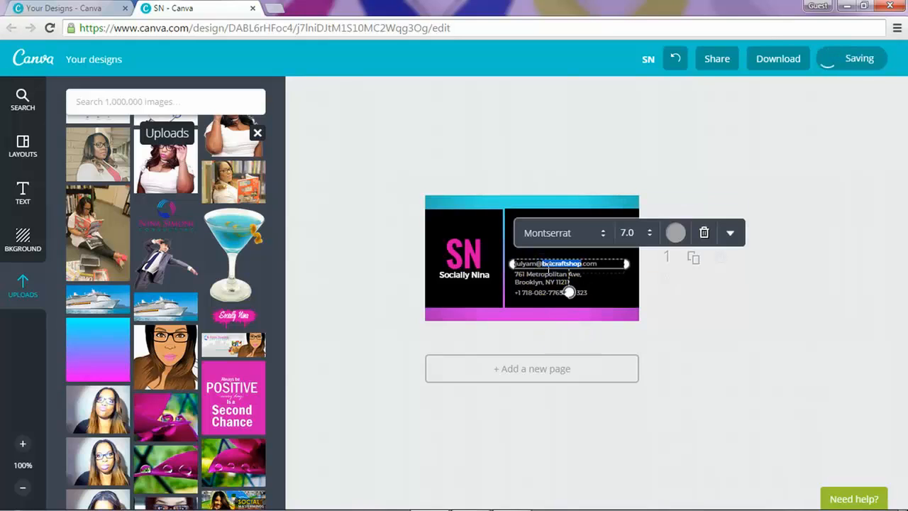
{"action": "left_click_drag", "start_coordinate": [546, 266], "coordinate": [509, 259]}
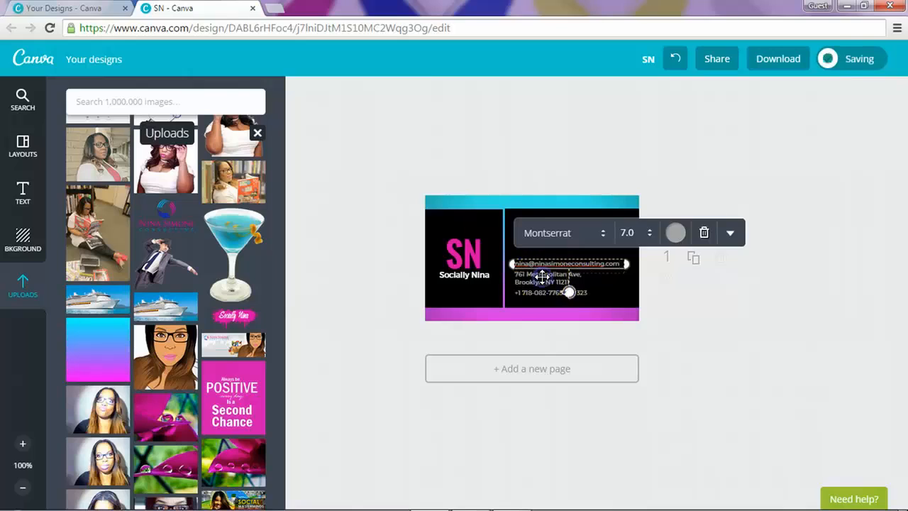
{"action": "left_click", "coordinate": [803, 322]}
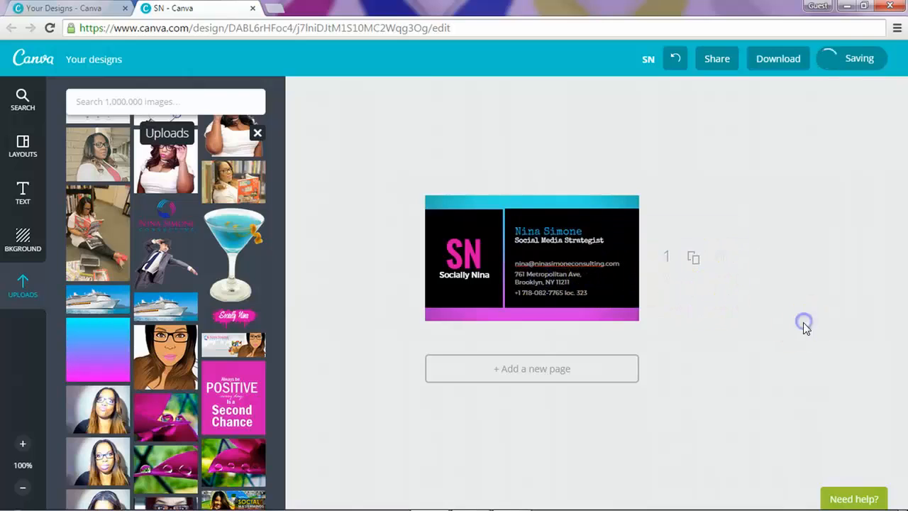
{"action": "double_click", "coordinate": [562, 282]}
{"action": "left_click", "coordinate": [576, 280]}
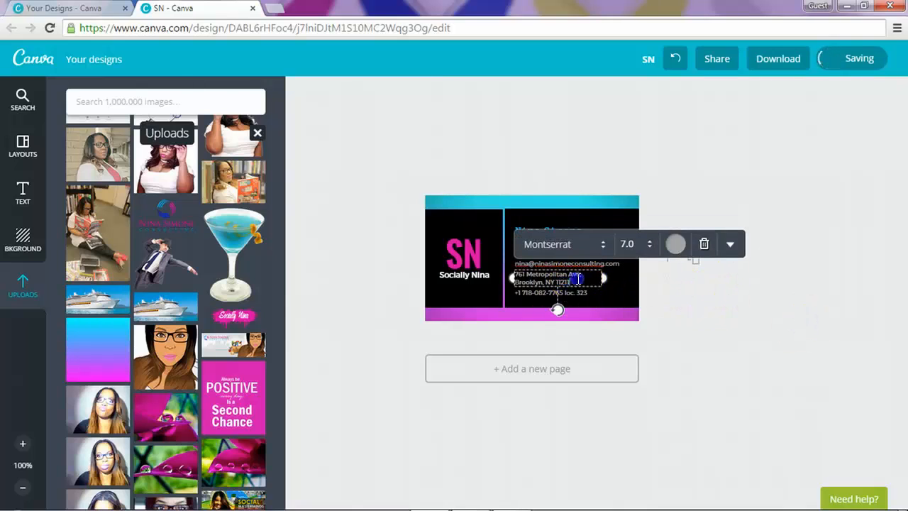
{"action": "left_click_drag", "start_coordinate": [555, 283], "coordinate": [512, 275]}
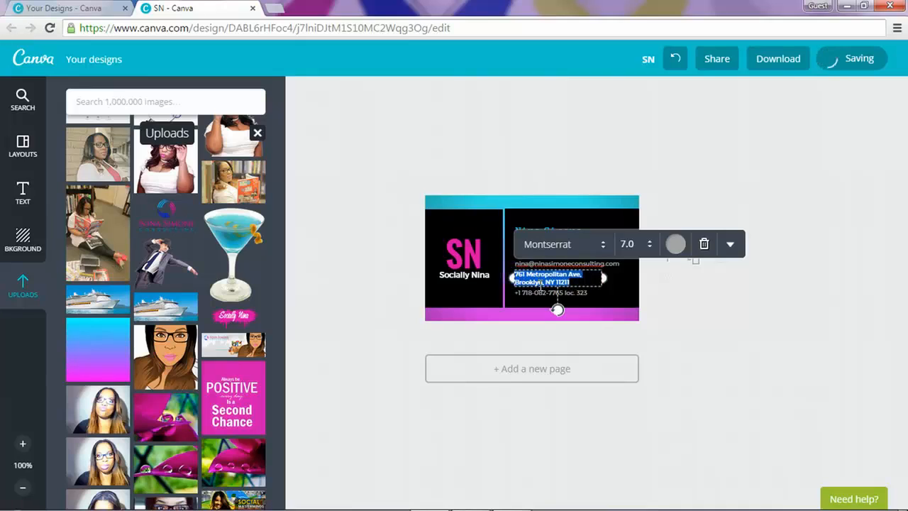
{"action": "type", "text": "www"}
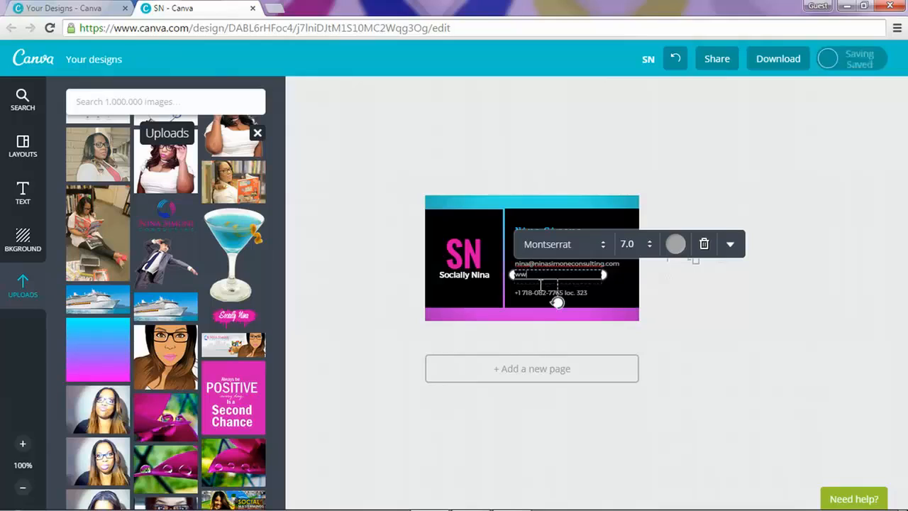
{"action": "type", "text": ".social"}
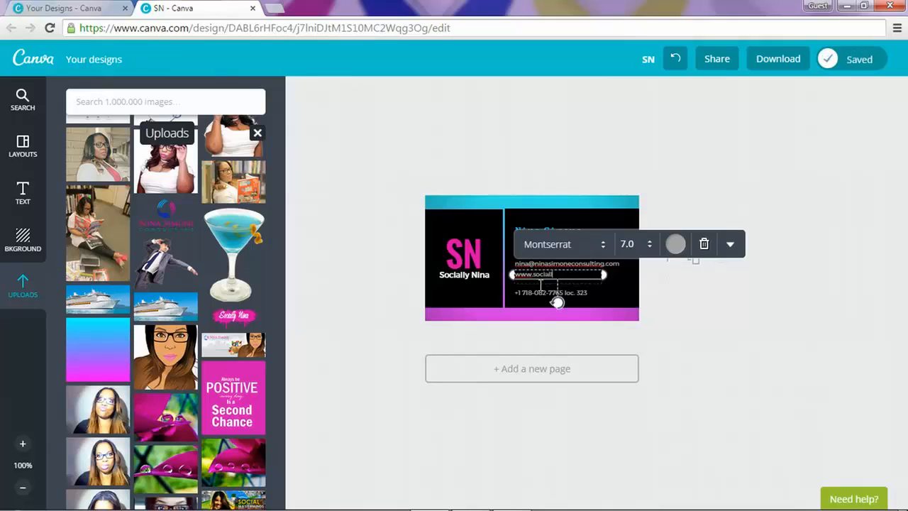
{"action": "type", "text": "lynina.com"}
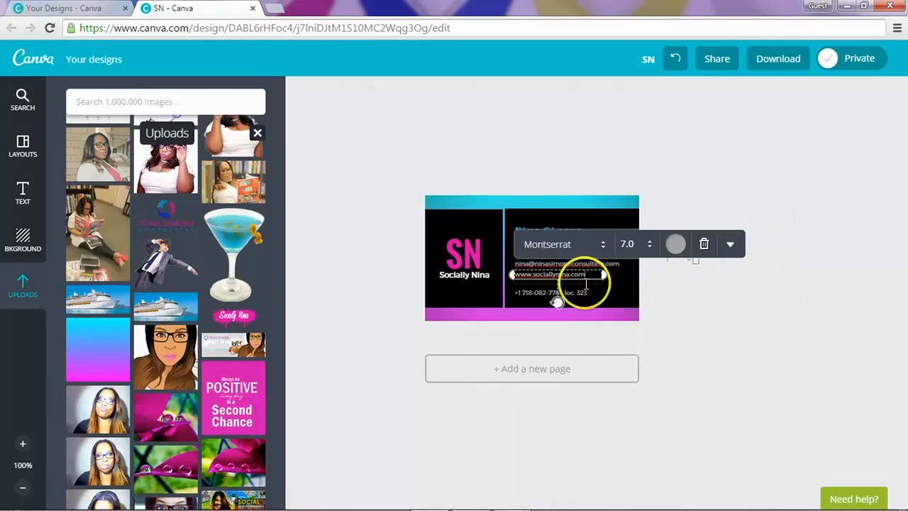
{"action": "left_click", "coordinate": [730, 244]}
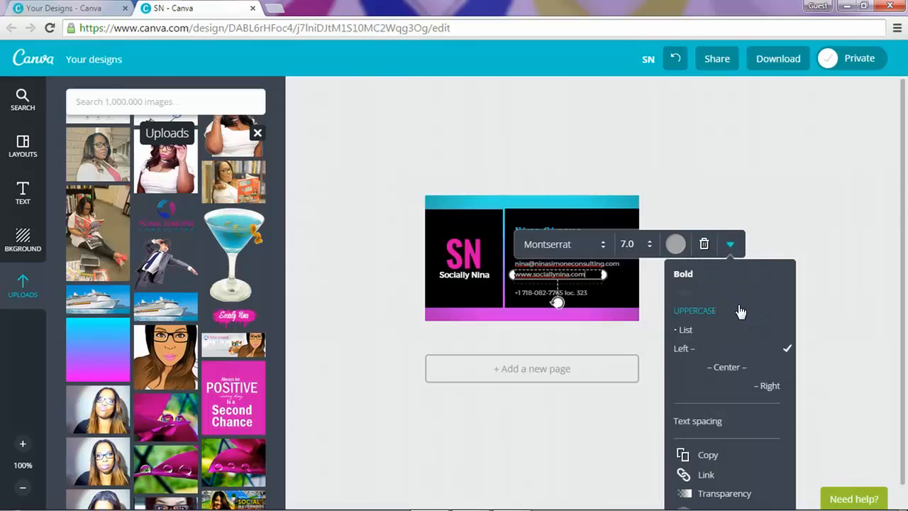
{"action": "left_click", "coordinate": [707, 274]}
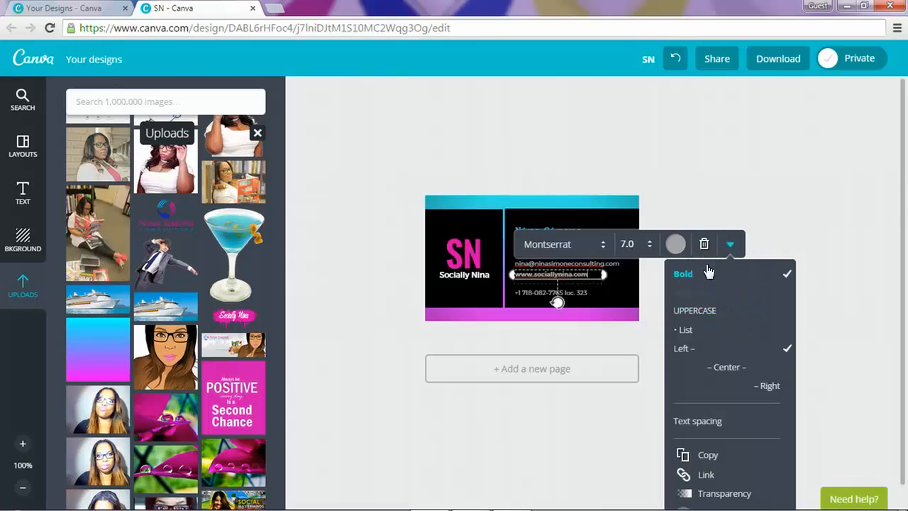
{"action": "left_click", "coordinate": [717, 310]}
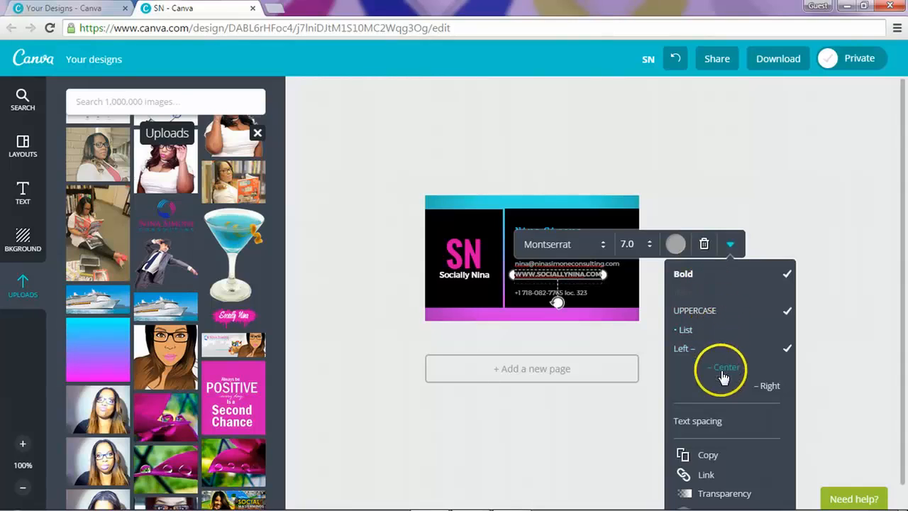
{"action": "left_click", "coordinate": [723, 370]}
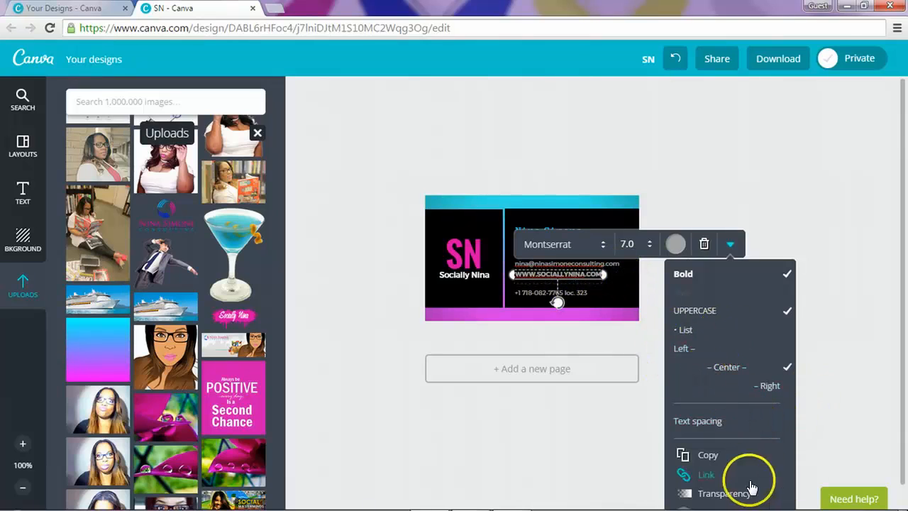
{"action": "left_click", "coordinate": [708, 482]}
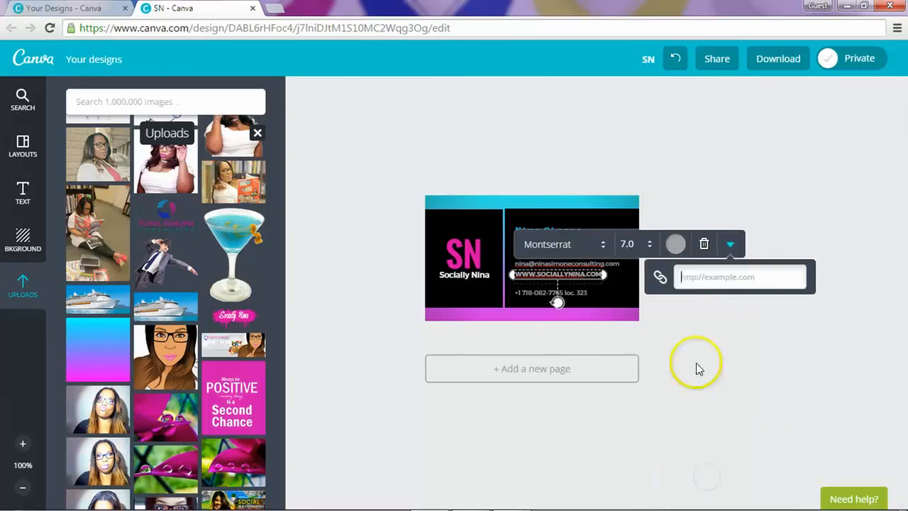
{"action": "type", "text": "www"}
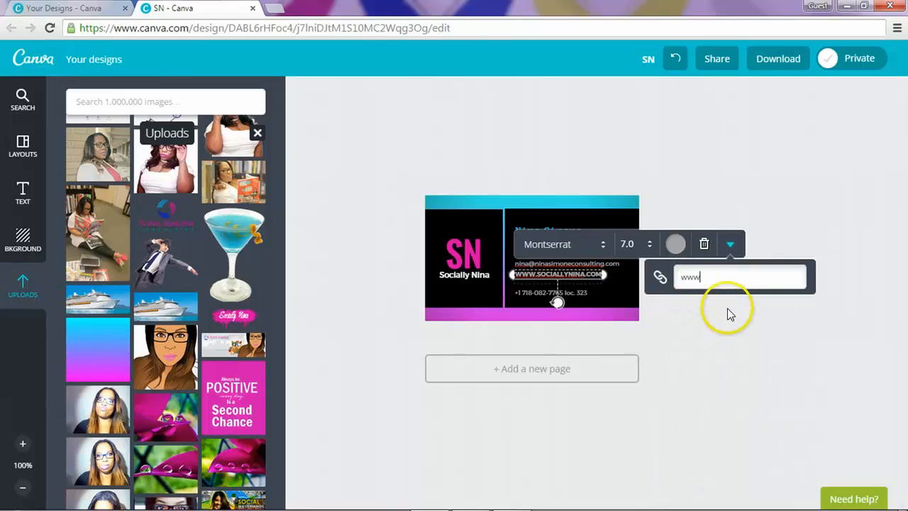
{"action": "type", "text": ".sociallynina.com"}
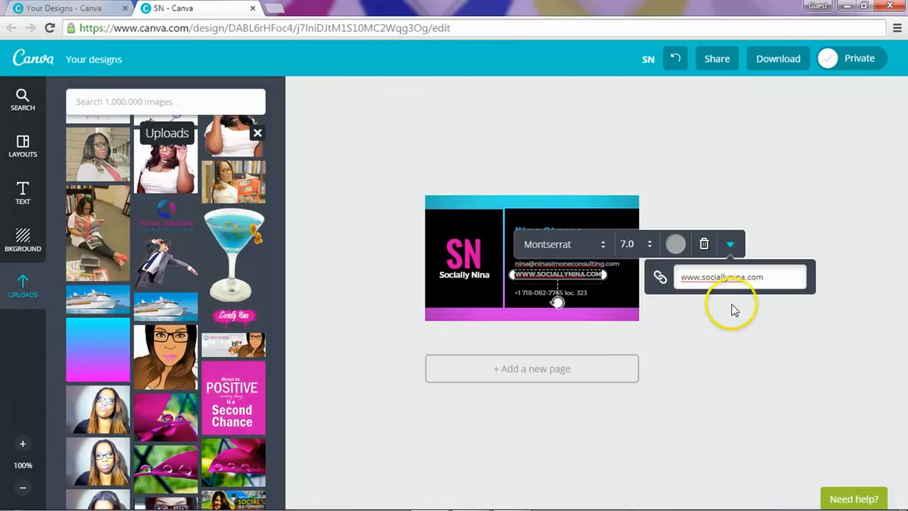
{"action": "left_click", "coordinate": [748, 339]}
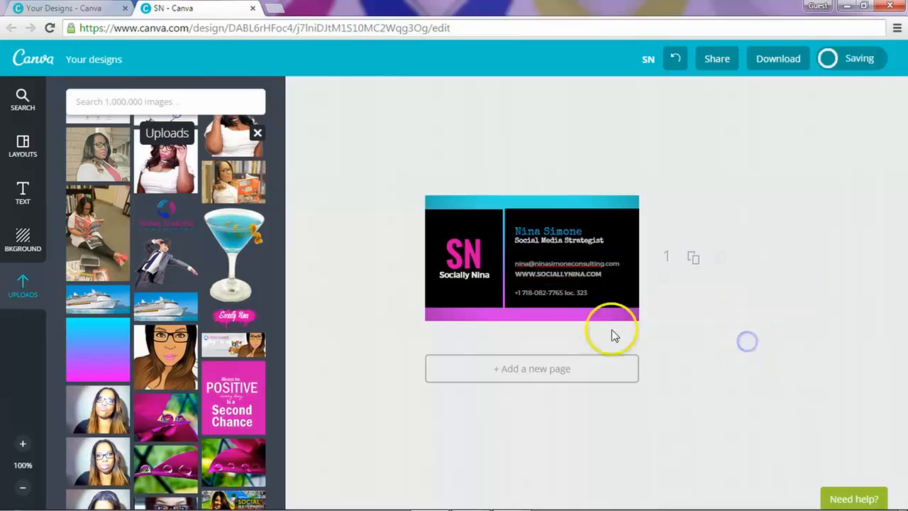
Step: Replace the old phone number with the contact's new phone number
{"action": "double_click", "coordinate": [556, 293]}
{"action": "left_click", "coordinate": [589, 293]}
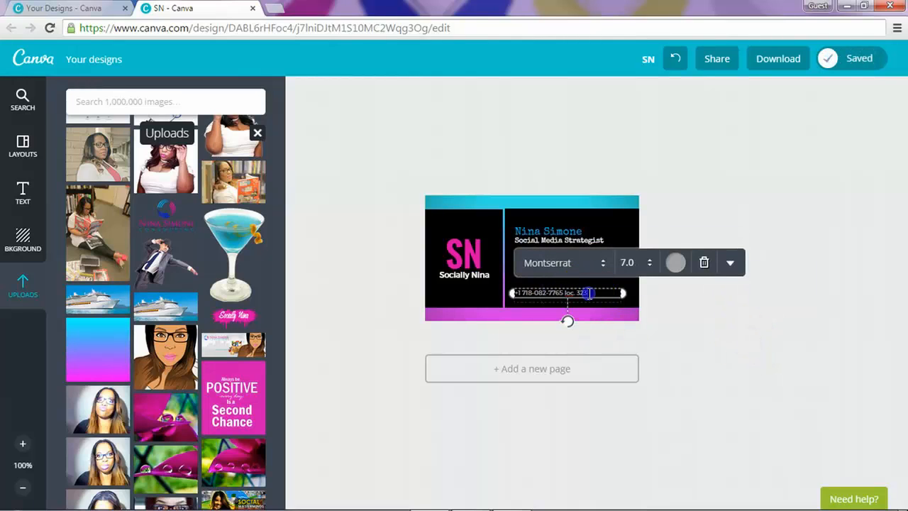
{"action": "left_click_drag", "start_coordinate": [585, 293], "coordinate": [522, 293]}
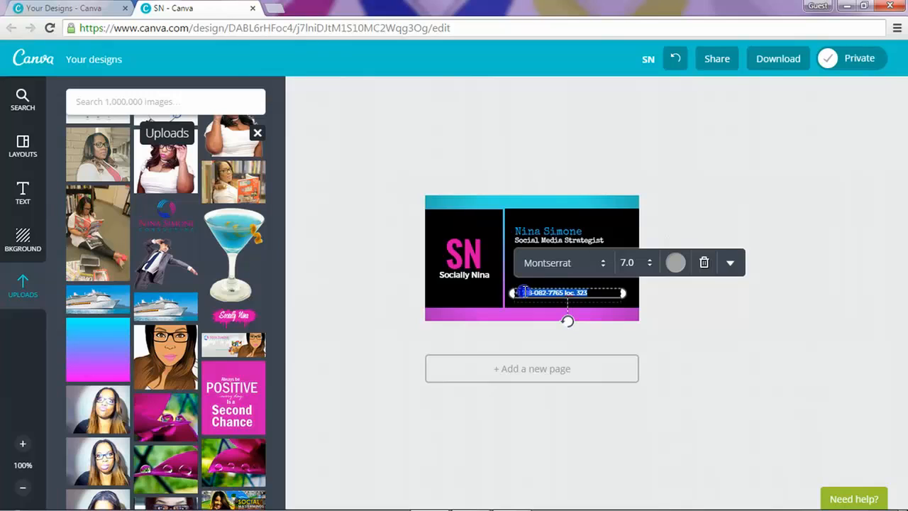
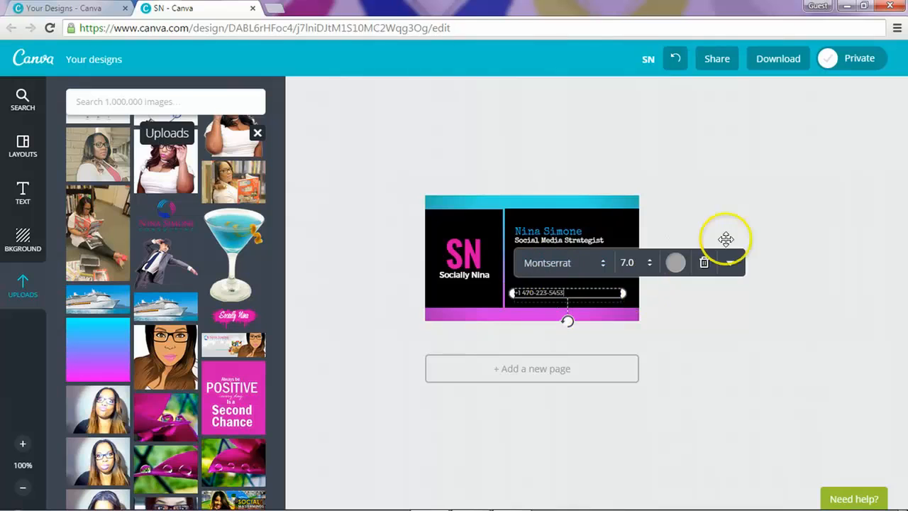
{"action": "left_click", "coordinate": [754, 154]}
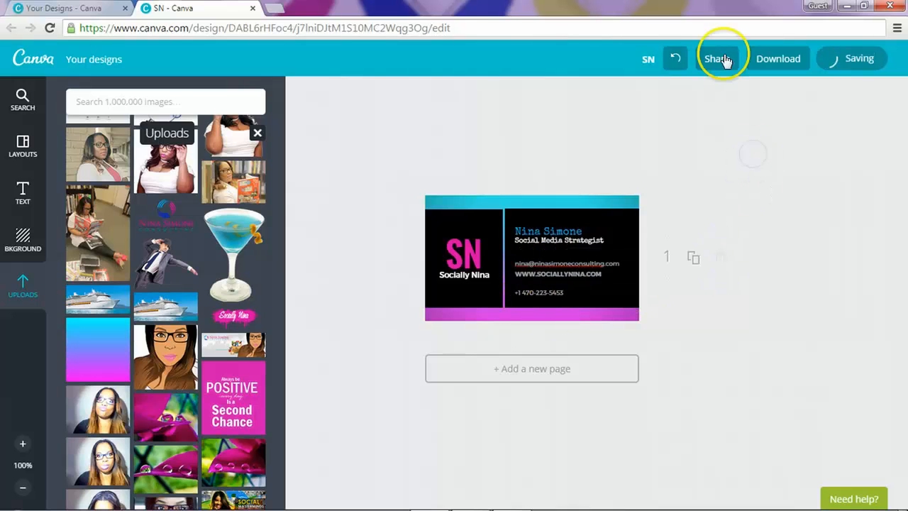
{"action": "left_click", "coordinate": [789, 57]}
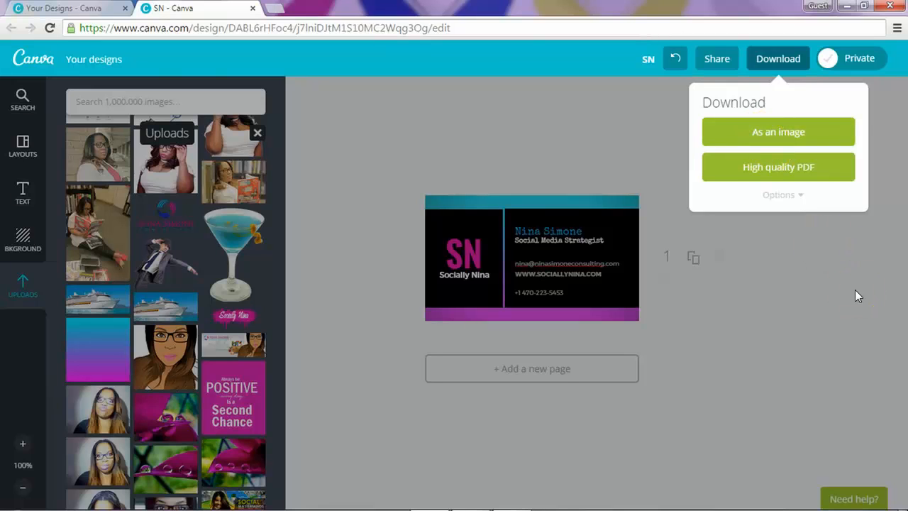
{"action": "left_click", "coordinate": [643, 293]}
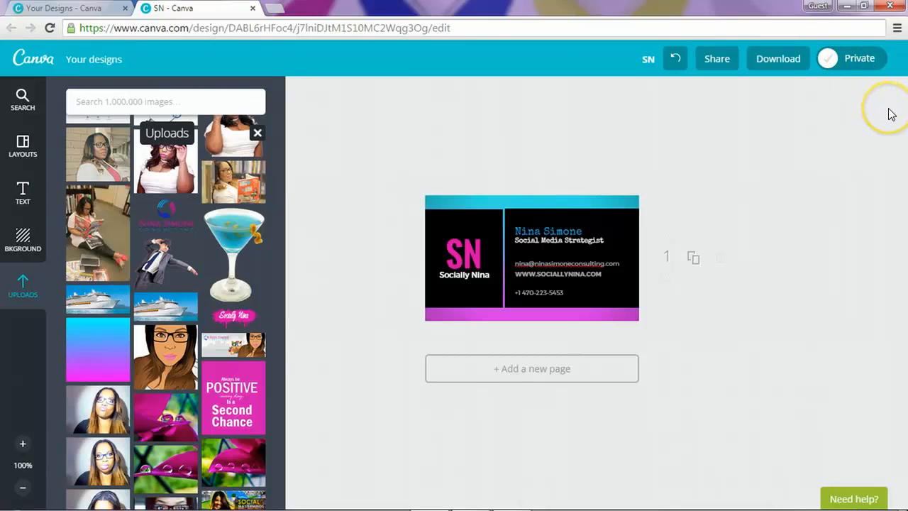
{"action": "left_click", "coordinate": [841, 61]}
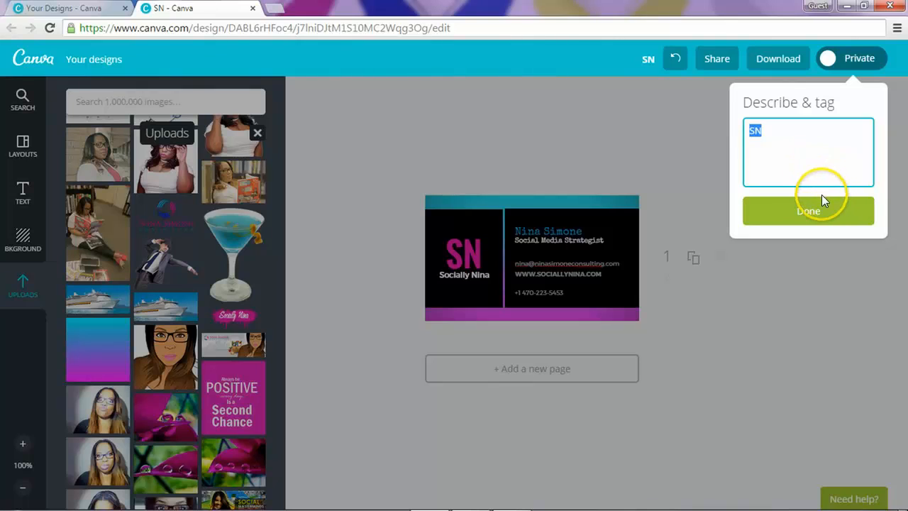
{"action": "left_click", "coordinate": [685, 147]}
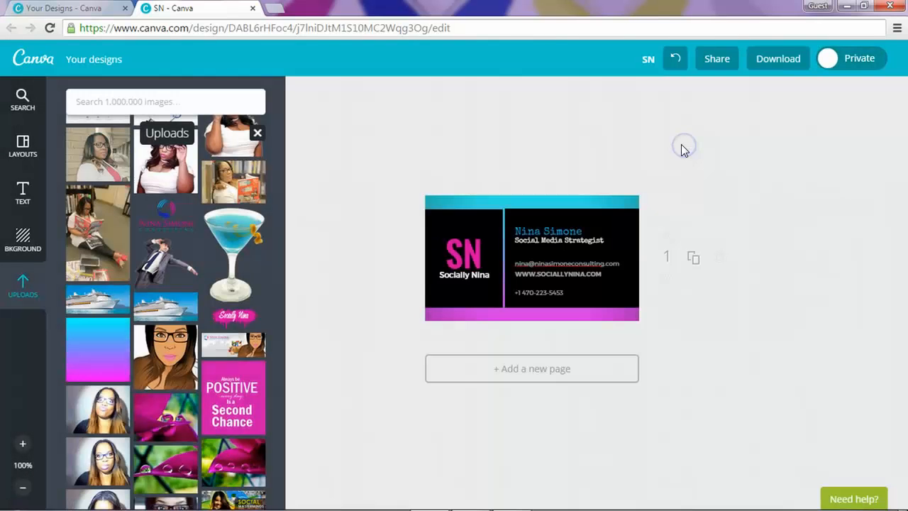